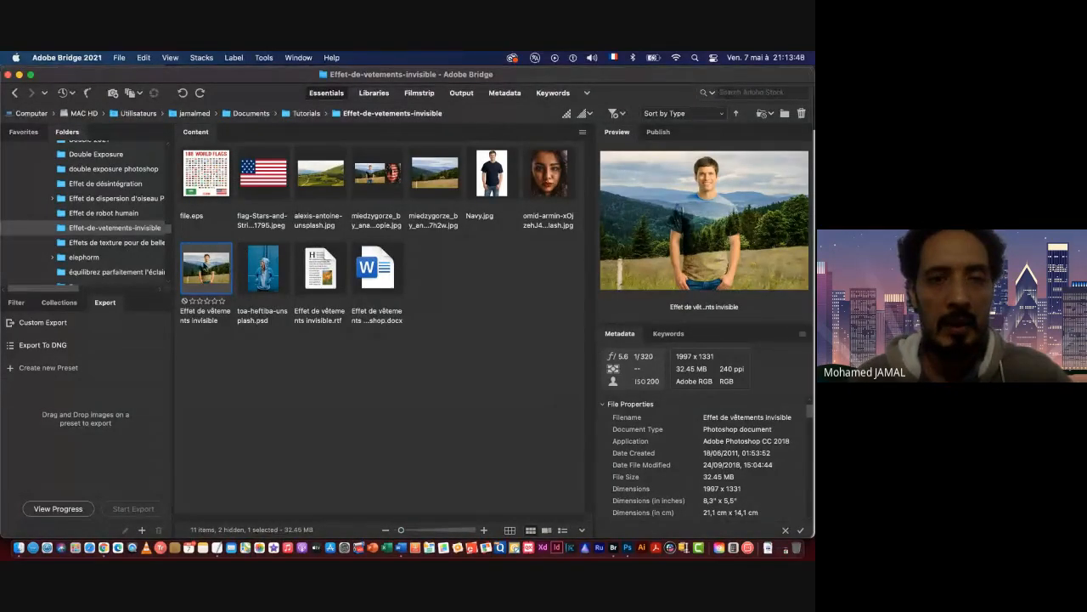
# Preview the finished invisible-clothes composite and its two source images, Navy.jpg and the mountain meadow photo, at full screen.
pyautogui.press('space')
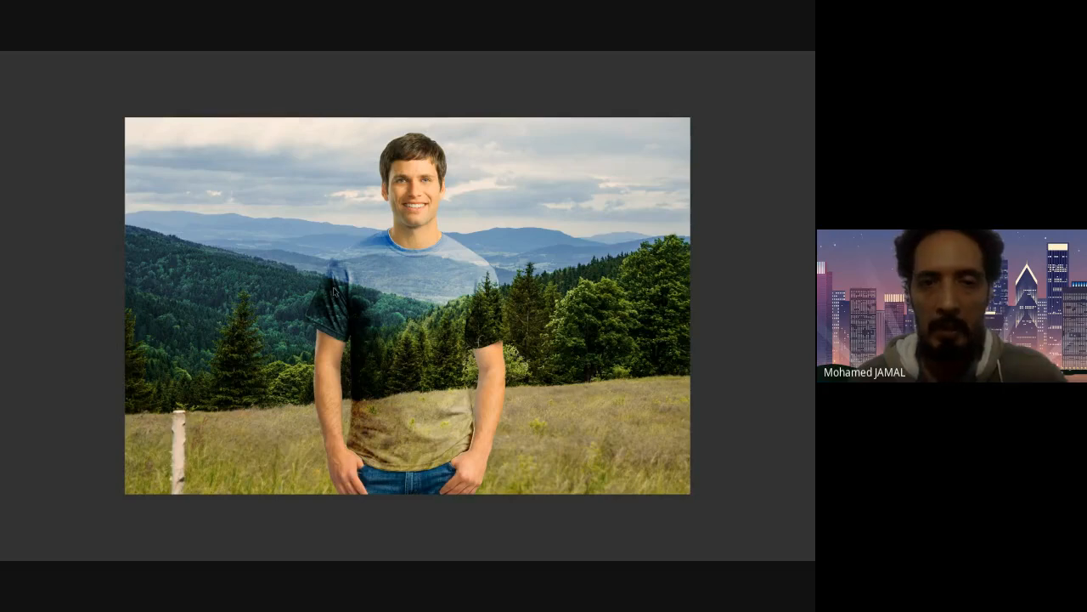
pyautogui.press('space')
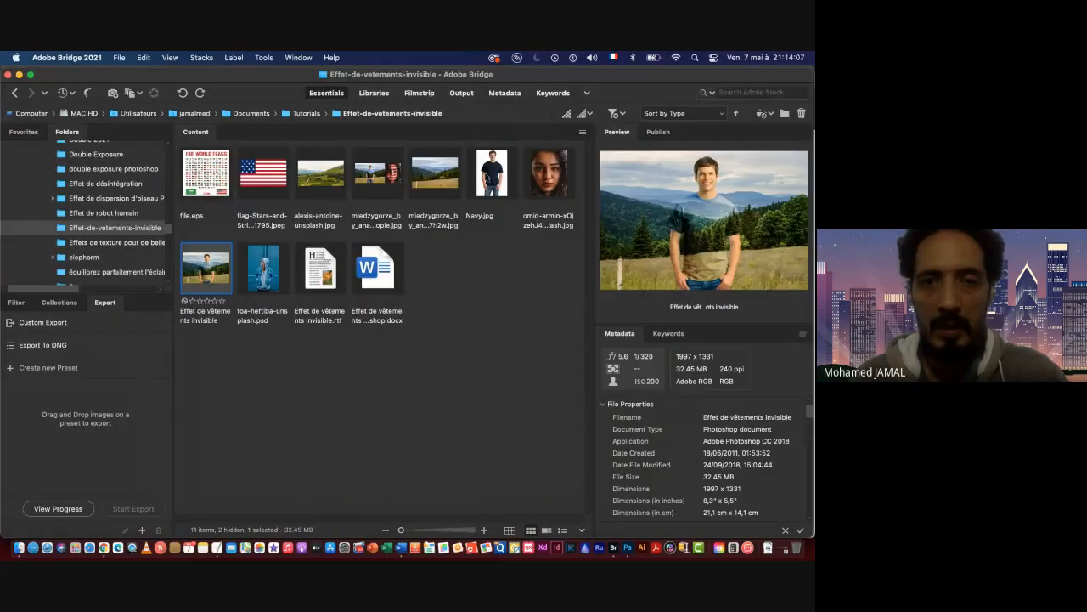
pyautogui.click(491, 174)
pyautogui.press('space')
pyautogui.press('space')
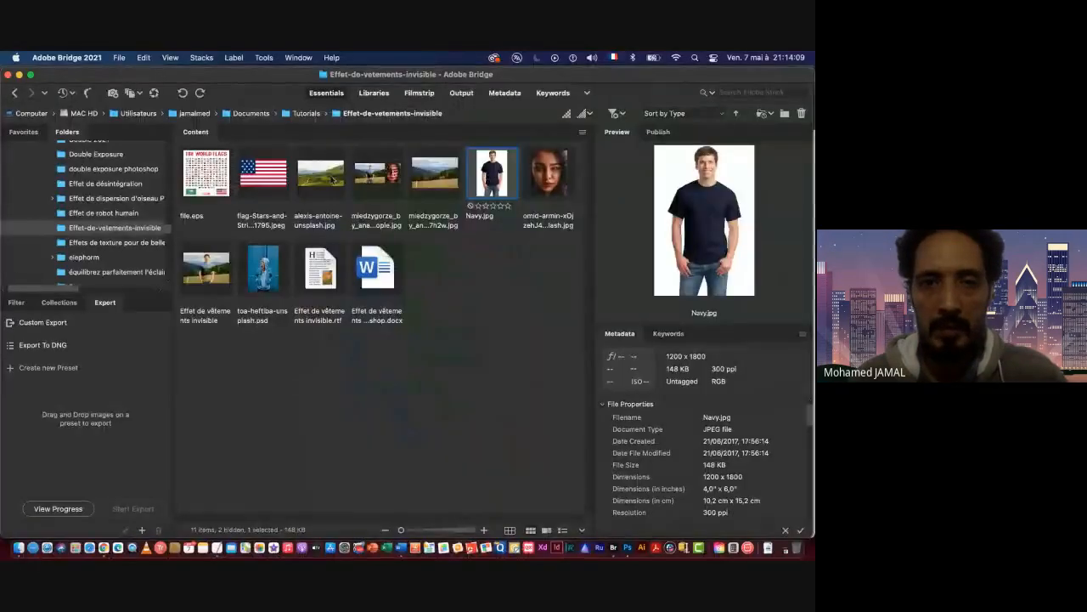
pyautogui.click(442, 177)
pyautogui.press('space')
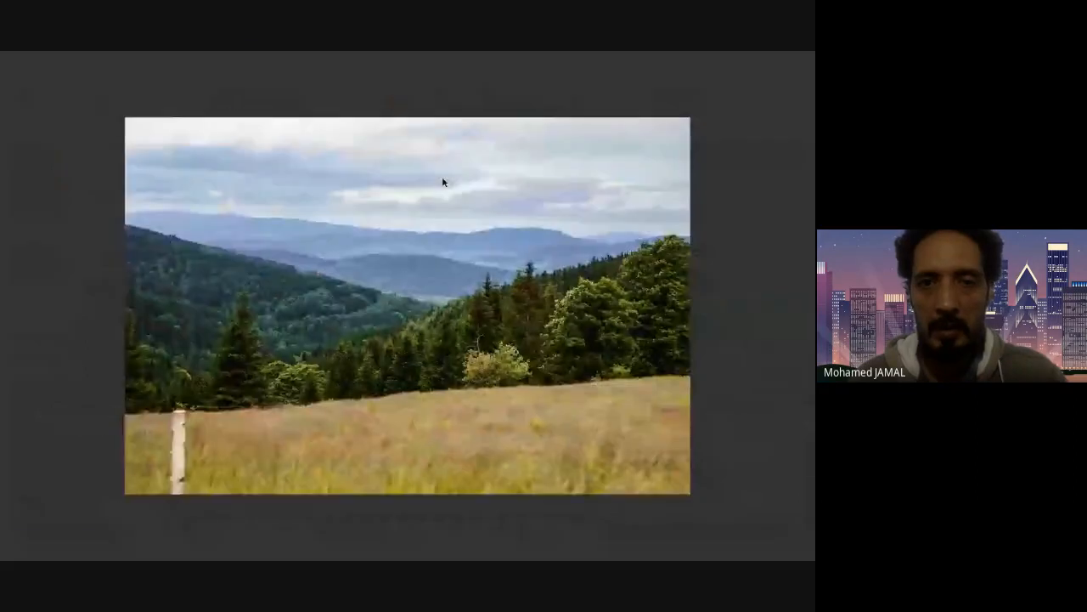
pyautogui.press('space')
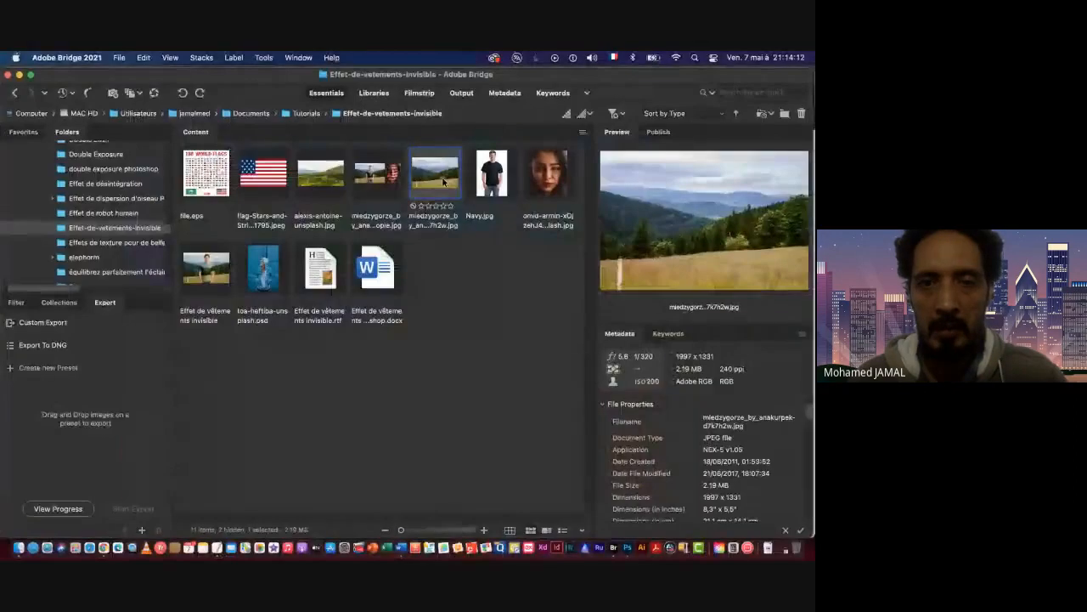
# Preview the exercise images alexis-antoine-unsplash.jpg and toa-heftiba-unsplash.psd at full screen.
pyautogui.click(331, 176)
pyautogui.press('space')
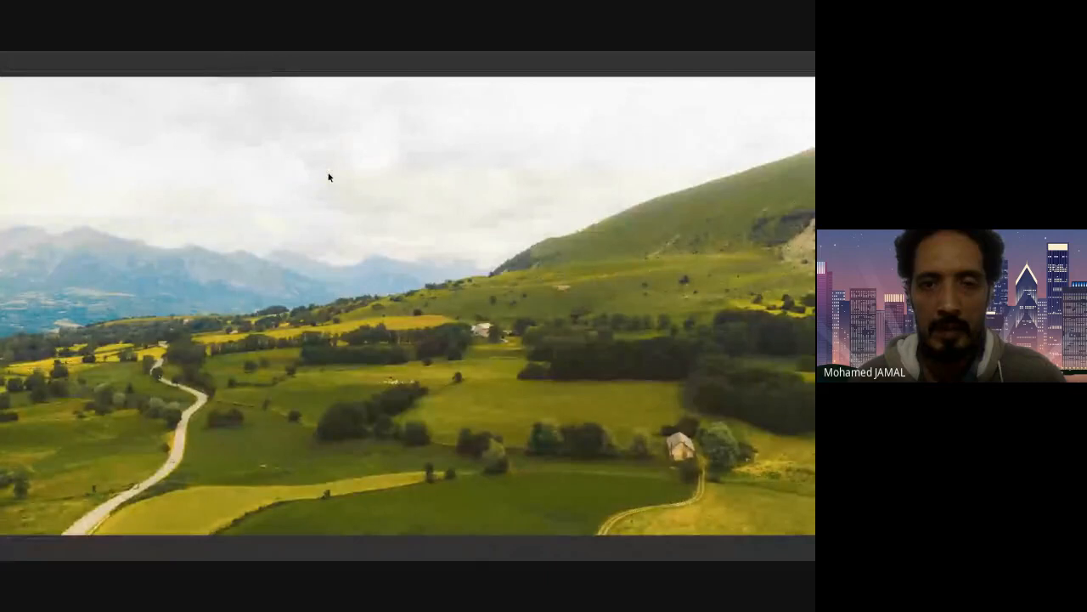
pyautogui.press('space')
pyautogui.click(270, 275)
pyautogui.press('space')
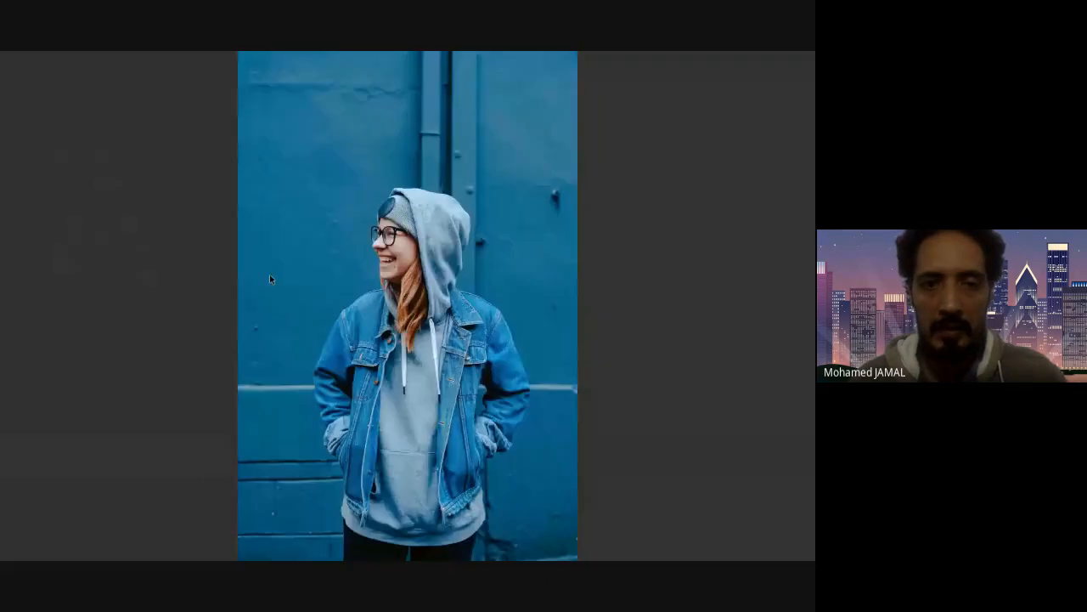
pyautogui.press('space')
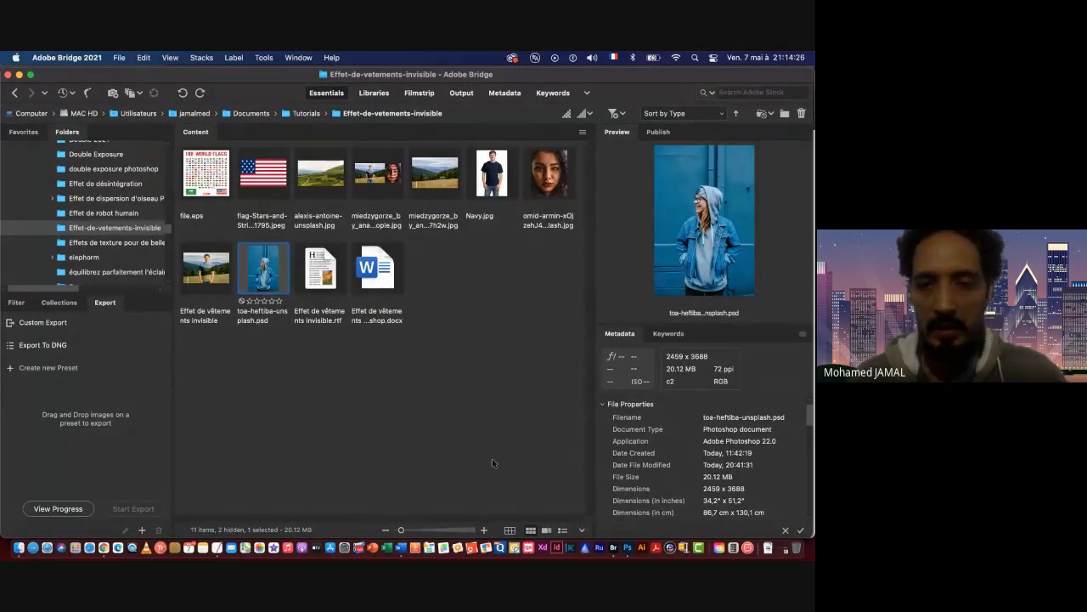
# Switch to Google Chrome and examine the files attached to the "Effet de vêtements invisible" Classroom post.
pyautogui.press('super+Tab')
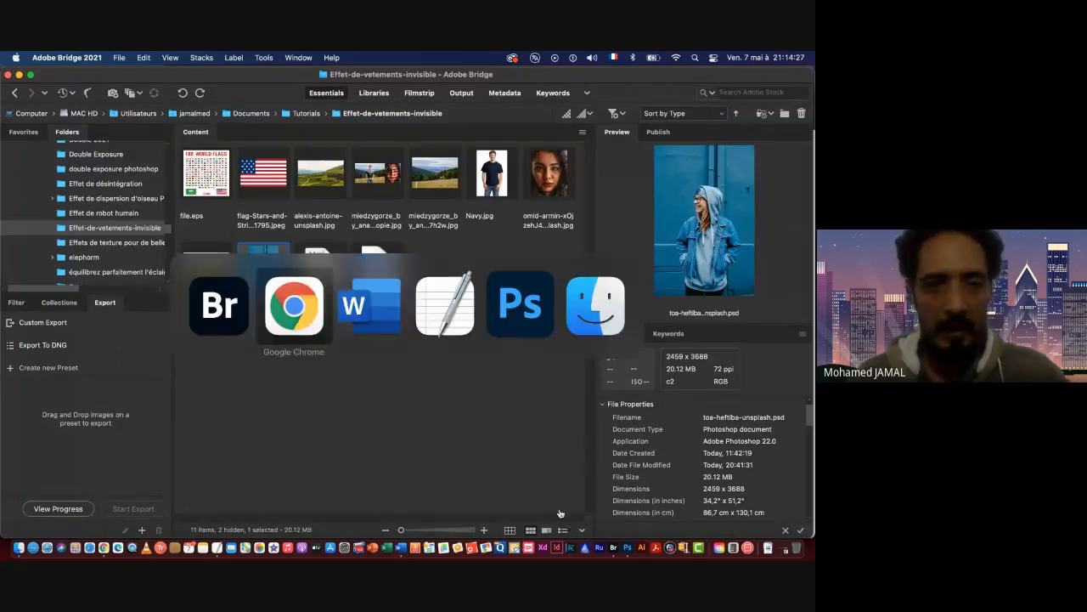
pyautogui.click(305, 316)
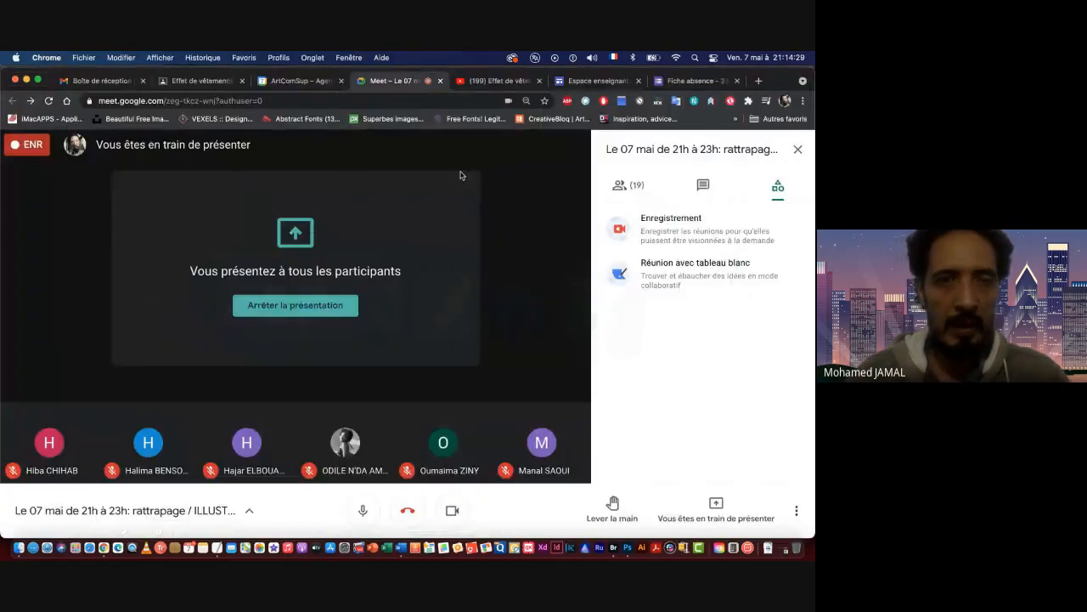
pyautogui.click(200, 80)
pyautogui.scroll(-4, 378, 422)
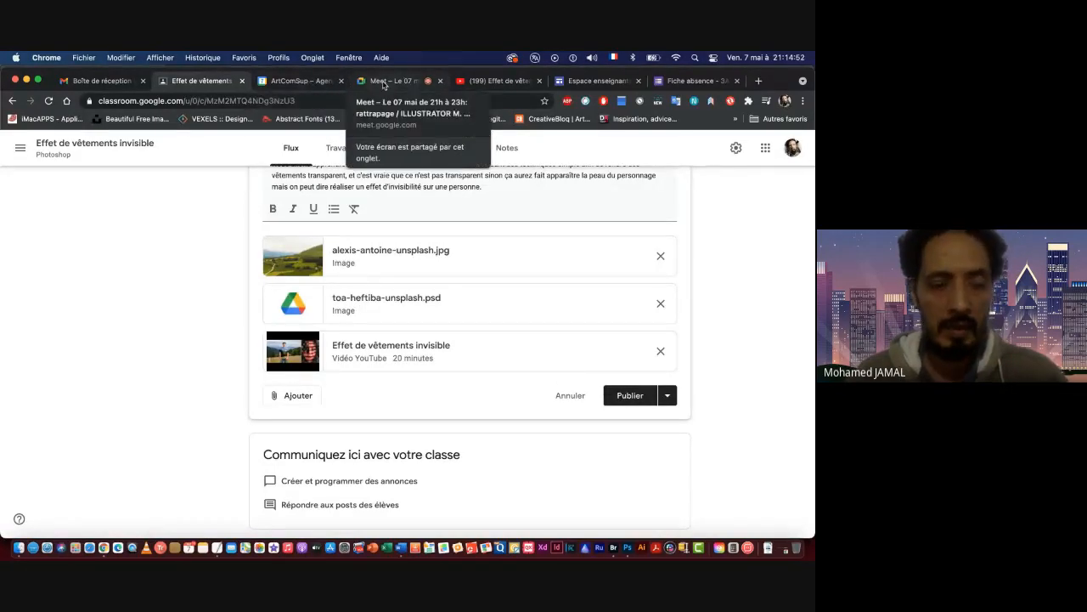
# Switch to Photoshop to view the open landscape and portrait documents.
pyautogui.press('super+Tab')
pyautogui.press('super+Tab')
pyautogui.press('super+Tab')
pyautogui.press('super+Tab')
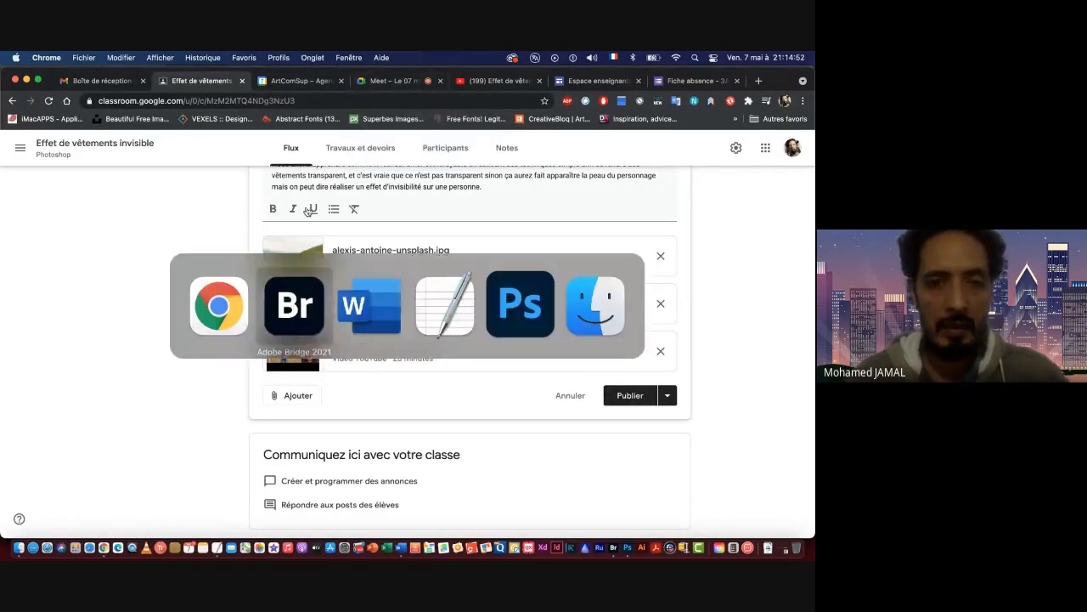
pyautogui.click(518, 310)
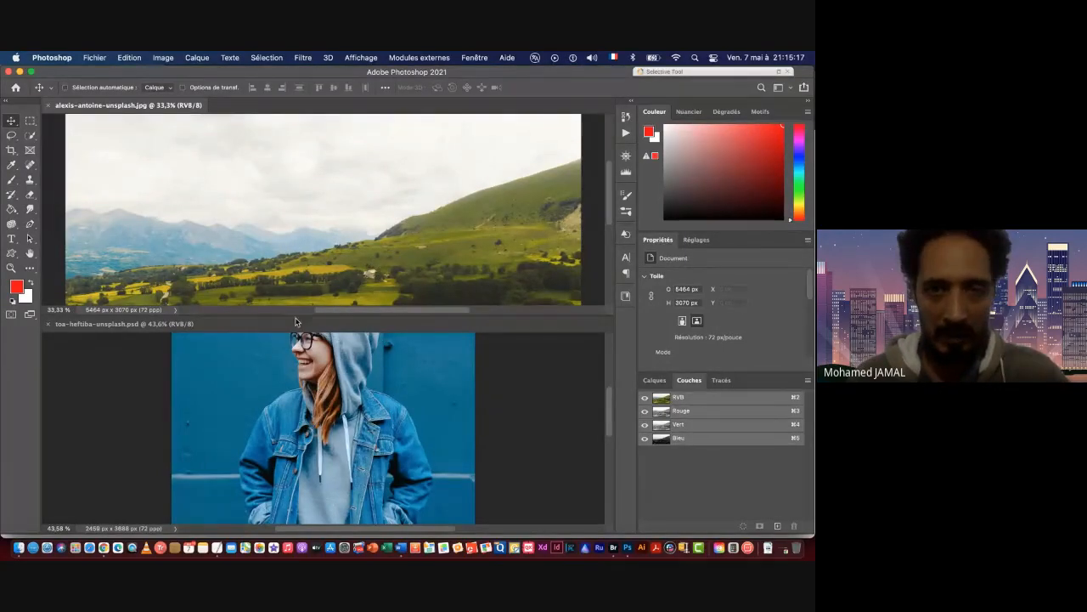
# Switch back to Adobe Bridge and preview the finished invisible-clothes composite again at full screen.
pyautogui.press('super+Tab')
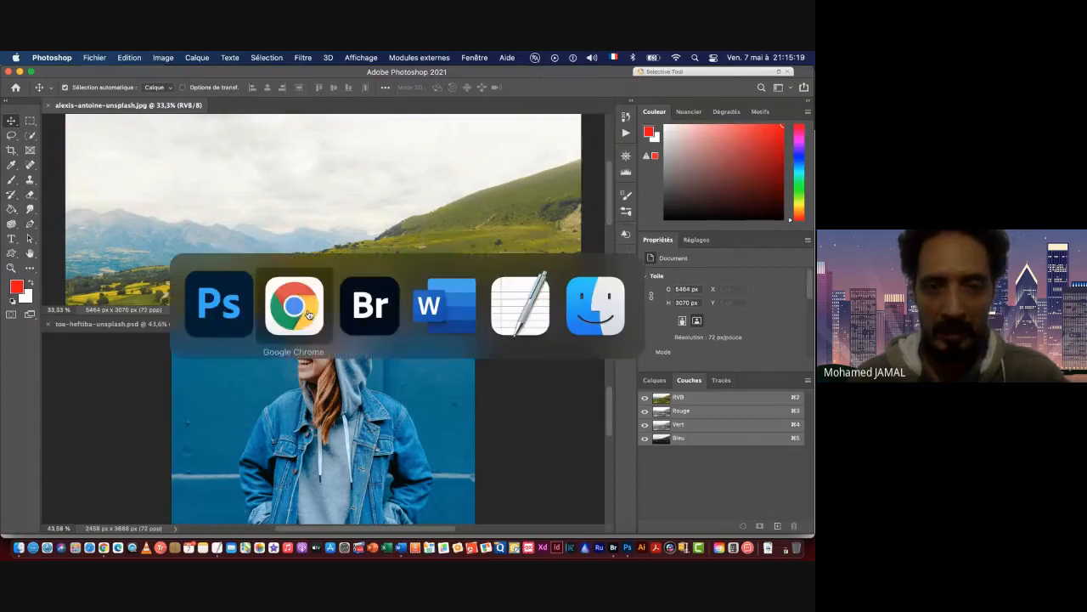
pyautogui.click(368, 311)
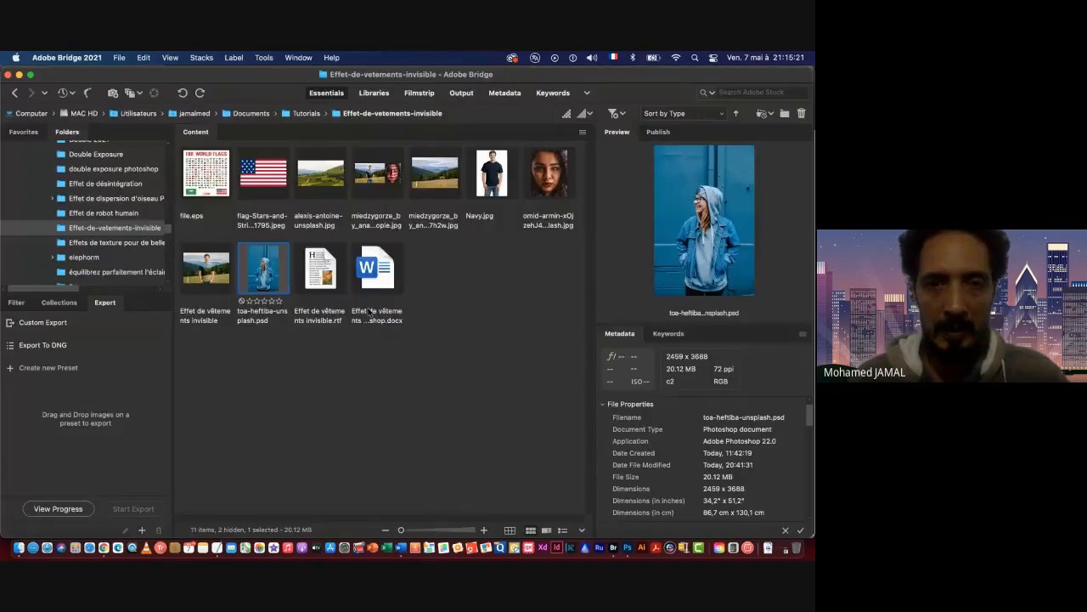
pyautogui.click(206, 281)
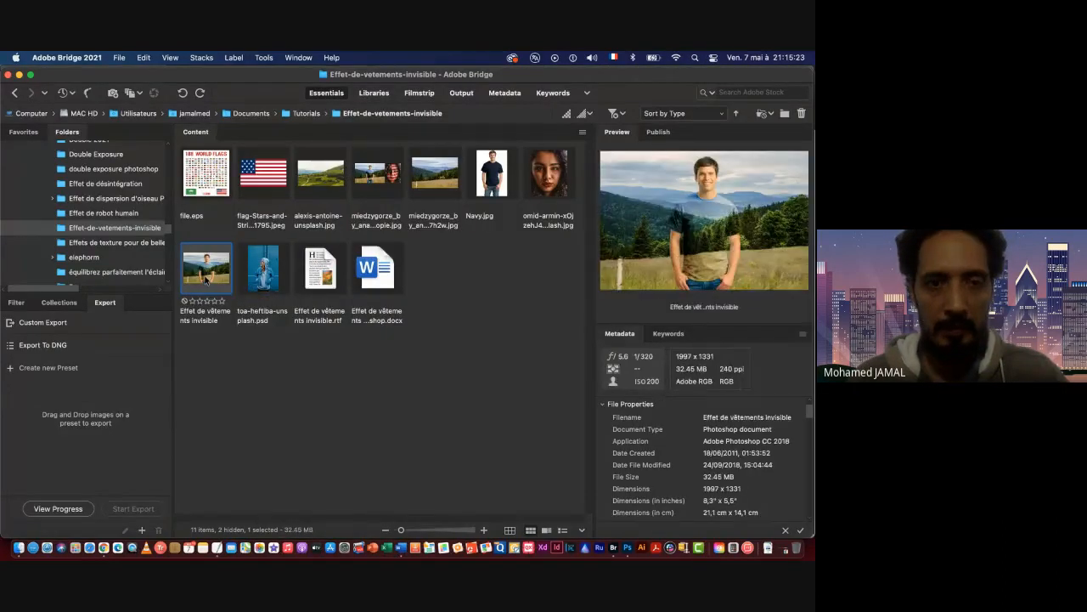
pyautogui.press('space')
pyautogui.press('space')
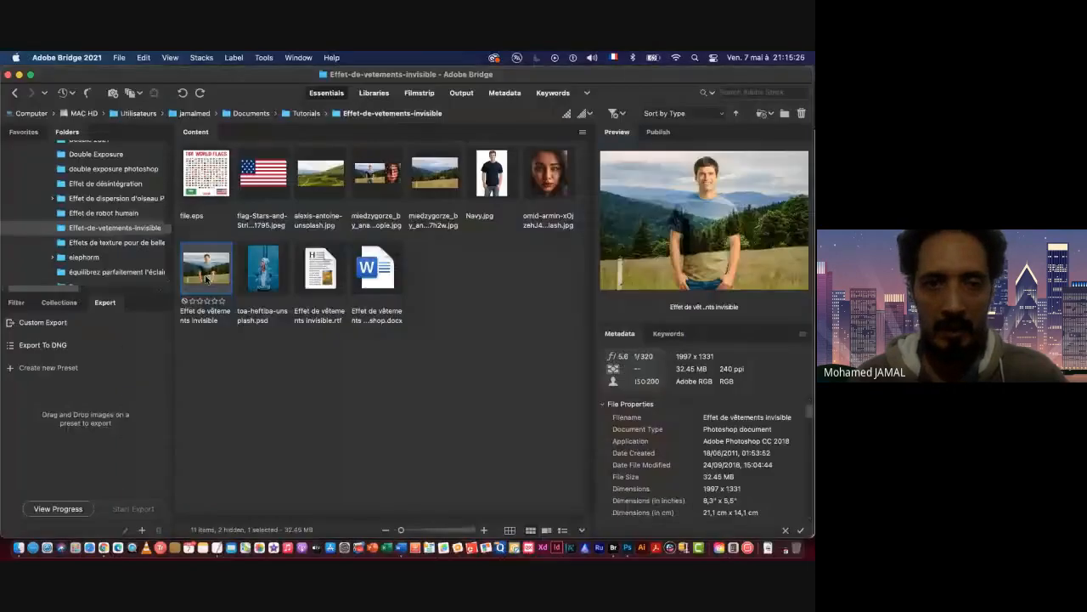
# Switch to Photoshop, display toa-heftiba-unsplash.psd in full-screen mode with the woman in view, and show its layers.
pyautogui.press('super+Tab')
pyautogui.click(309, 302)
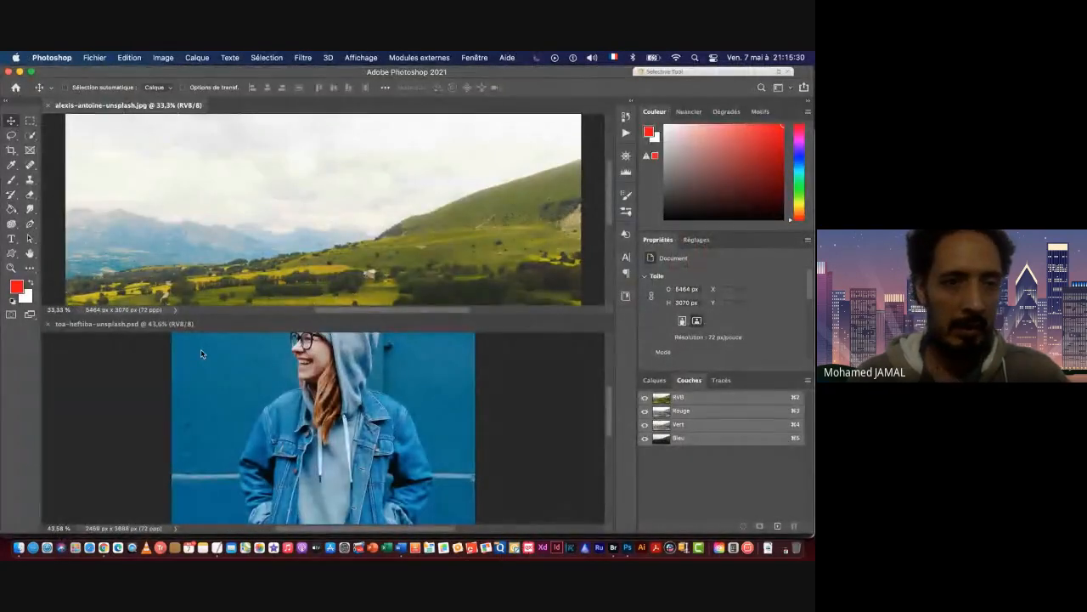
pyautogui.click(365, 378)
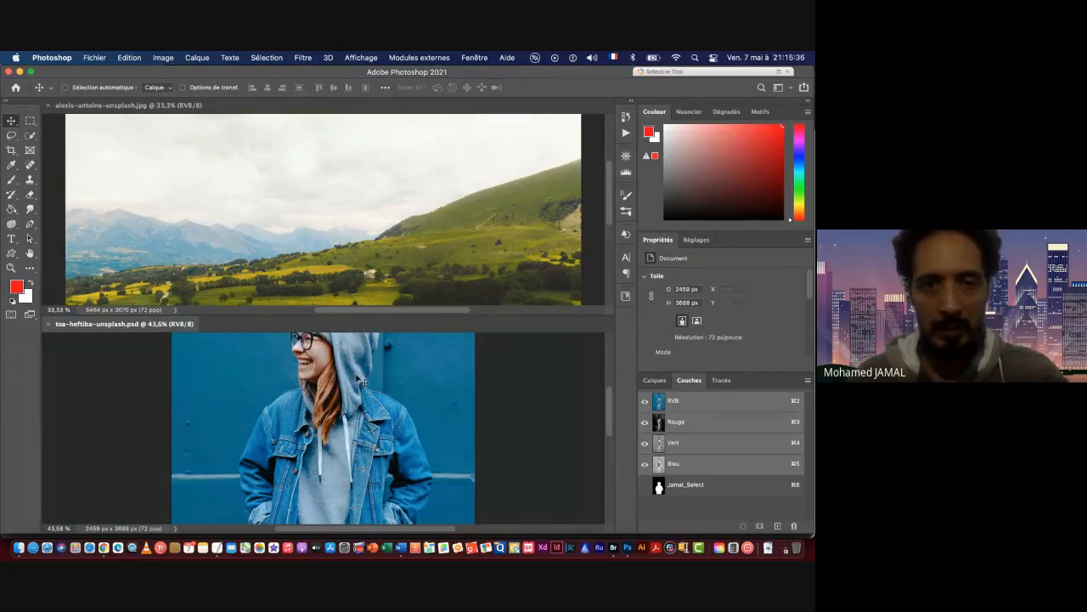
pyautogui.press('f')
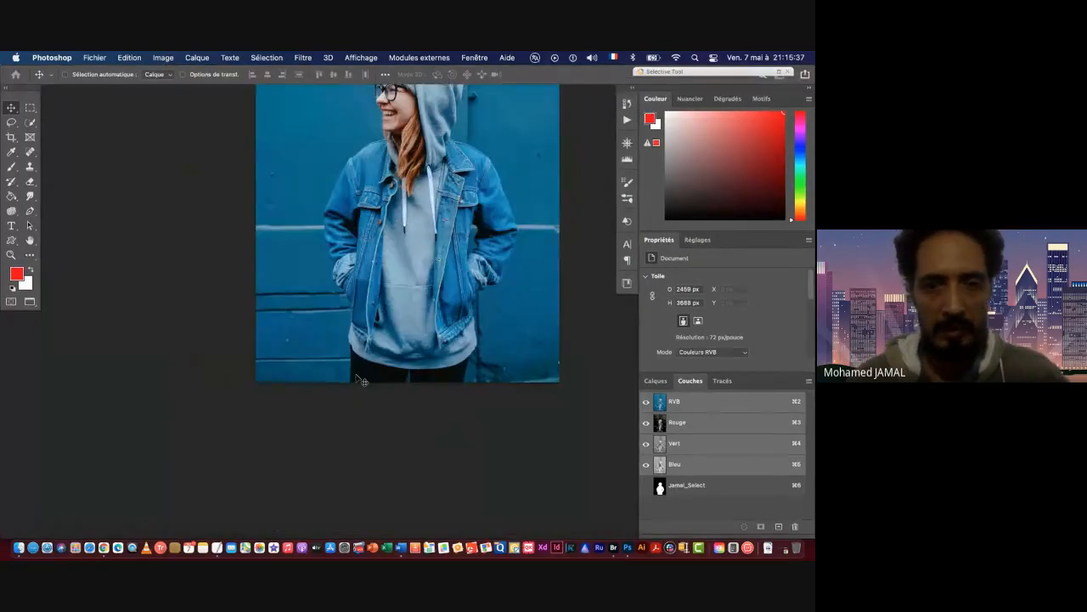
pyautogui.moveTo(425, 225); pyautogui.dragTo(344, 370)
pyautogui.click(663, 382)
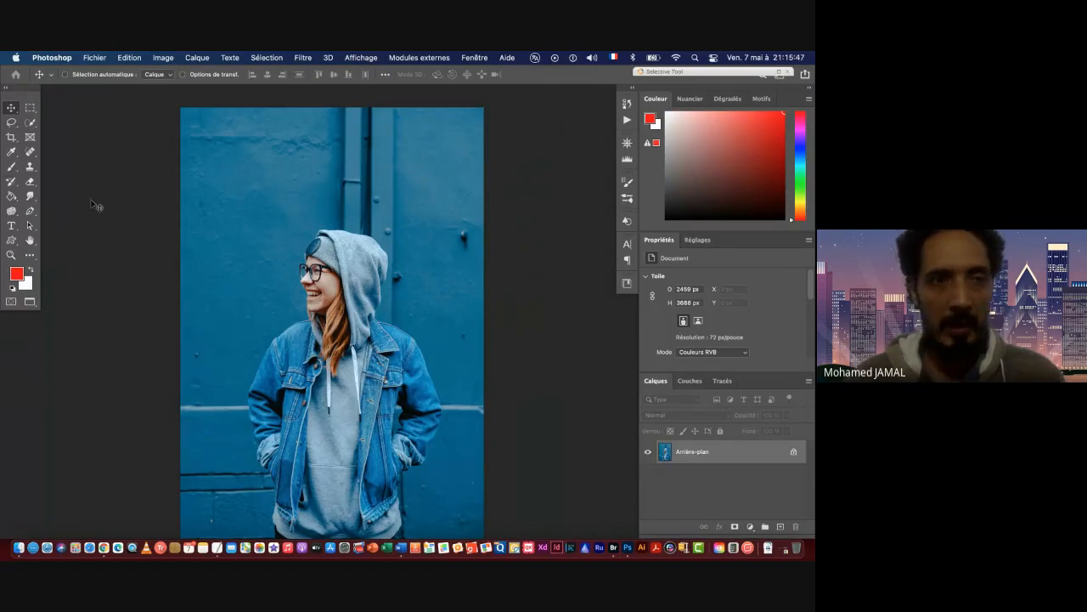
# Pick the Quick Selection tool, load the portrait's saved alpha channel as a selection, and deselect it.
pyautogui.moveTo(33, 124)
pyautogui.mouseDown()
pyautogui.moveTo(54, 136)
pyautogui.moveTo(30, 125)
pyautogui.mouseUp()
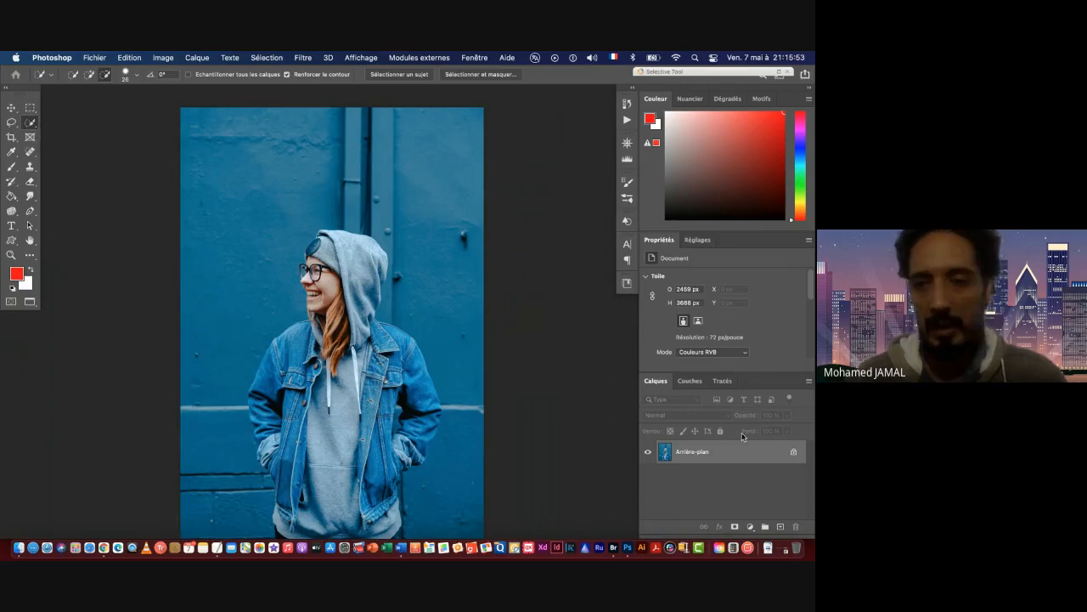
pyautogui.click(690, 381)
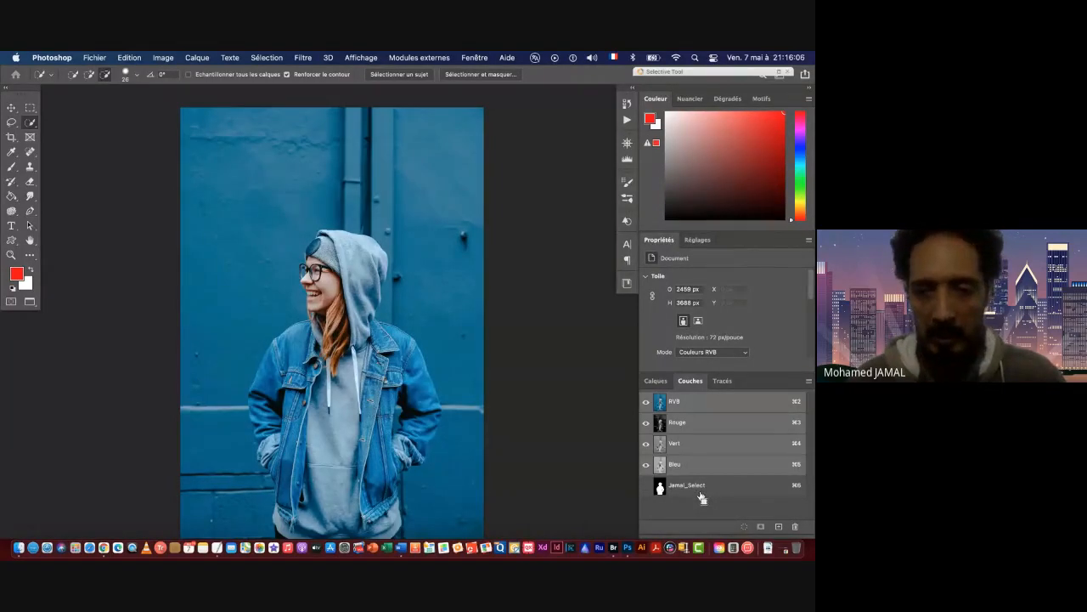
pyautogui.click(653, 383)
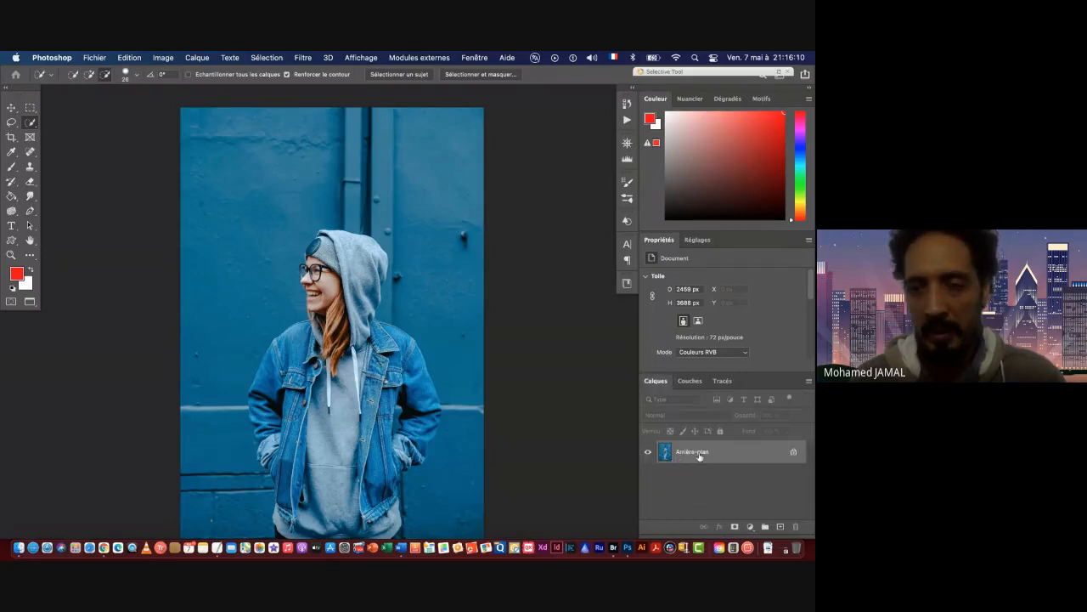
pyautogui.click(688, 383)
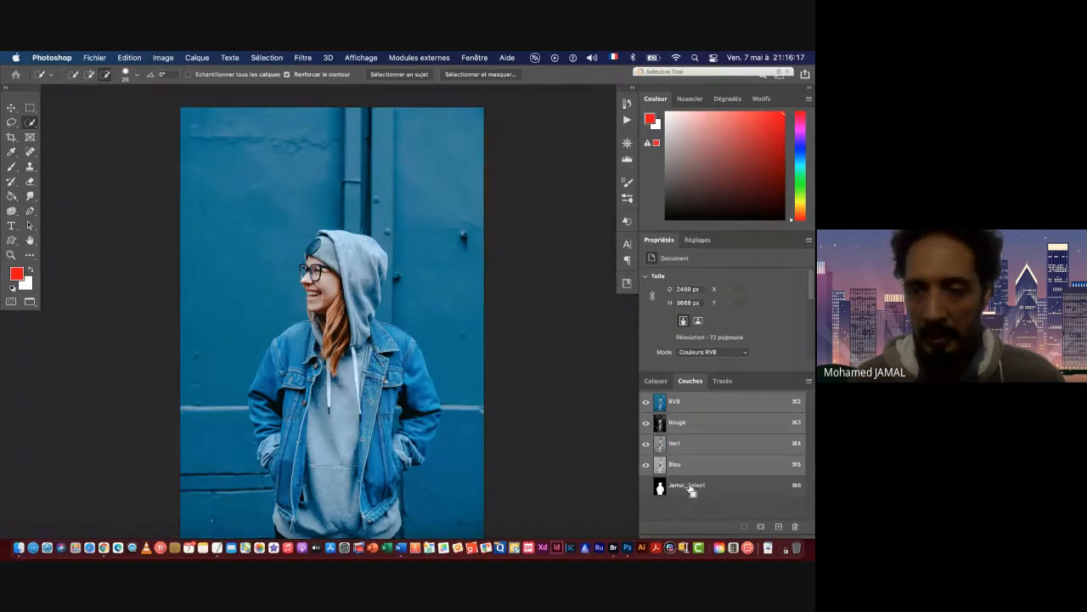
pyautogui.keyDown('super'); pyautogui.click(691, 491); pyautogui.keyUp('super')
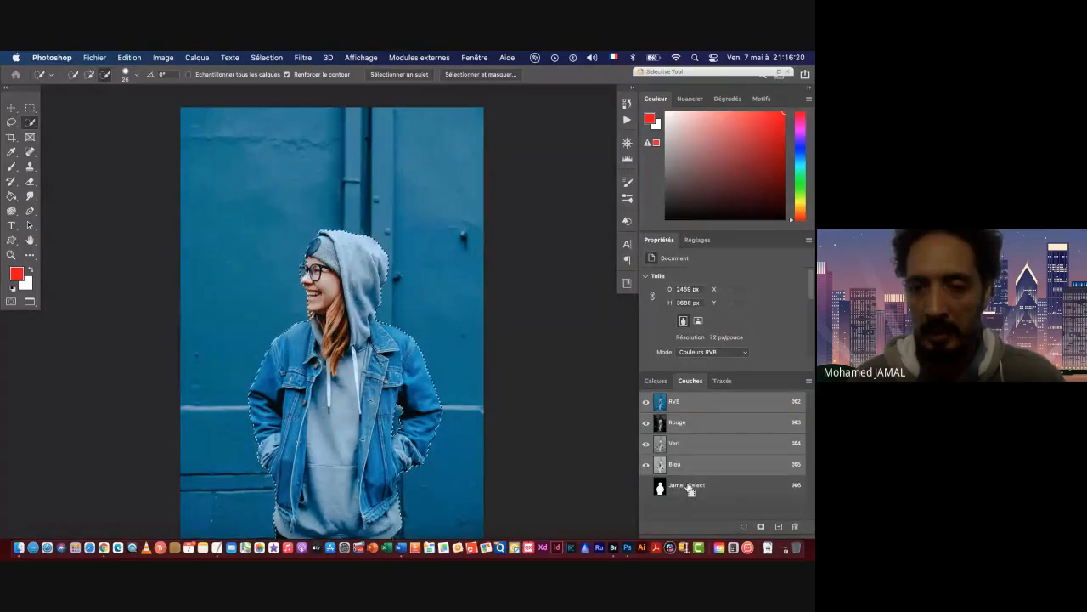
pyautogui.press('super+d')
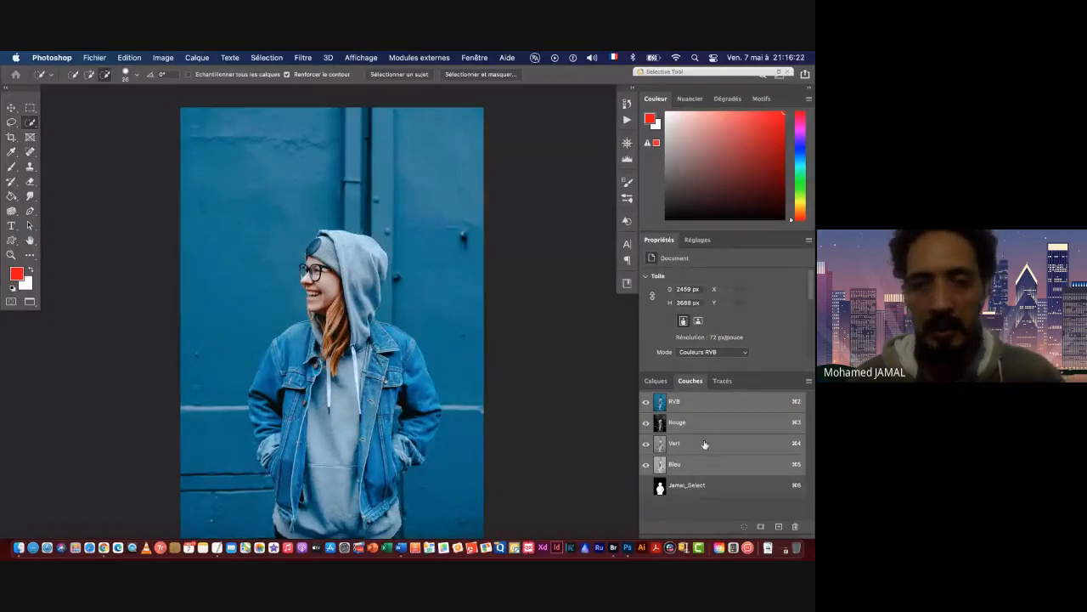
# Load the portrait's saved alpha channel as a new selection around the woman using the Load Selection command.
pyautogui.click(265, 58)
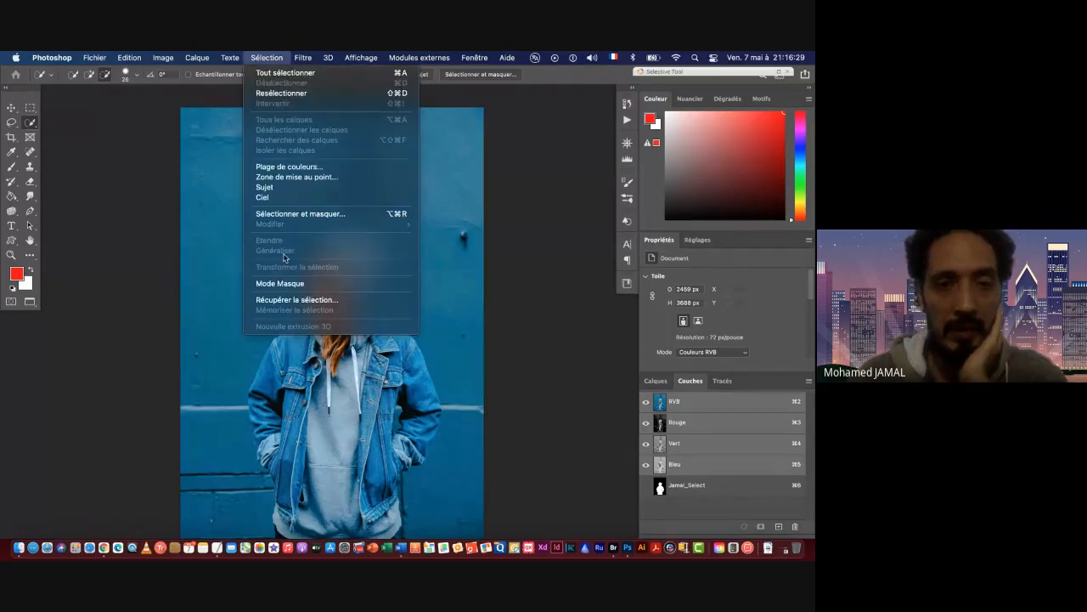
pyautogui.click(294, 300)
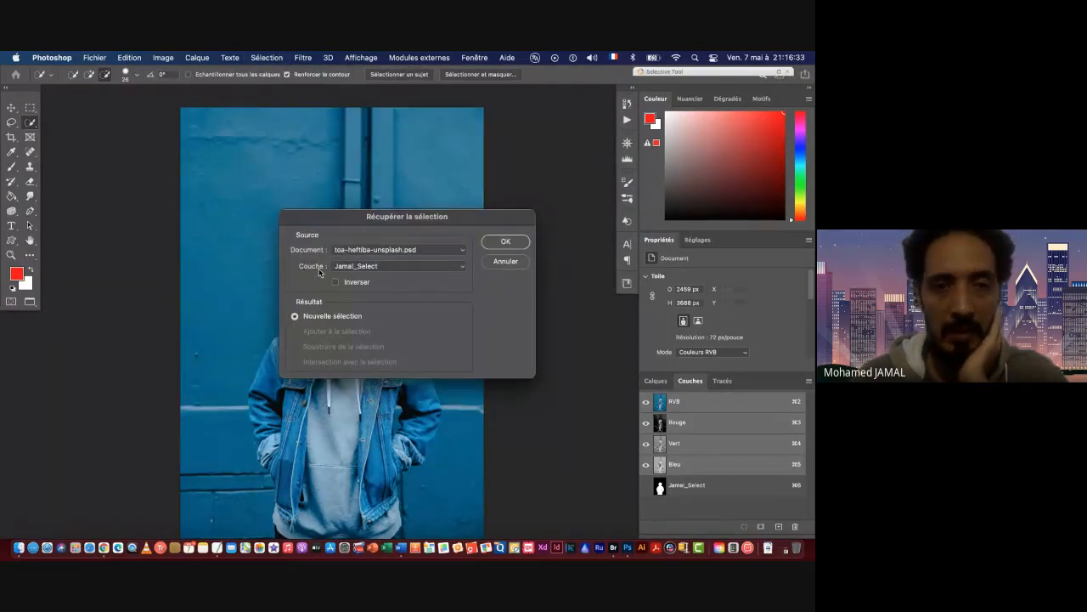
pyautogui.click(358, 267)
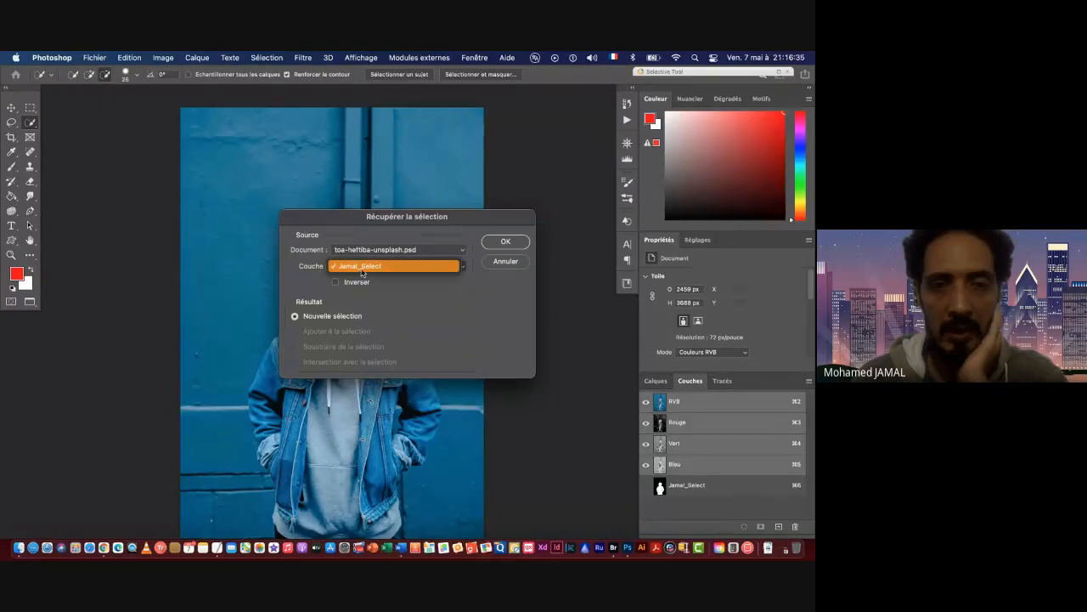
pyautogui.click(445, 265)
pyautogui.click(503, 242)
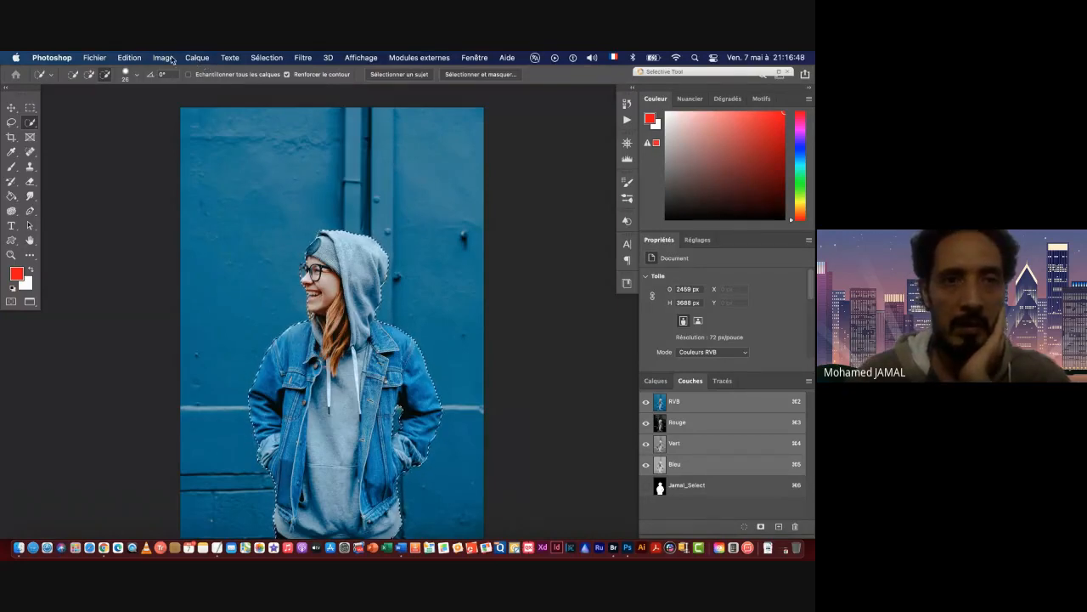
# Bring the alexis-antoine-unsplash.jpg landscape document to the front and show its layers.
pyautogui.click(130, 58)
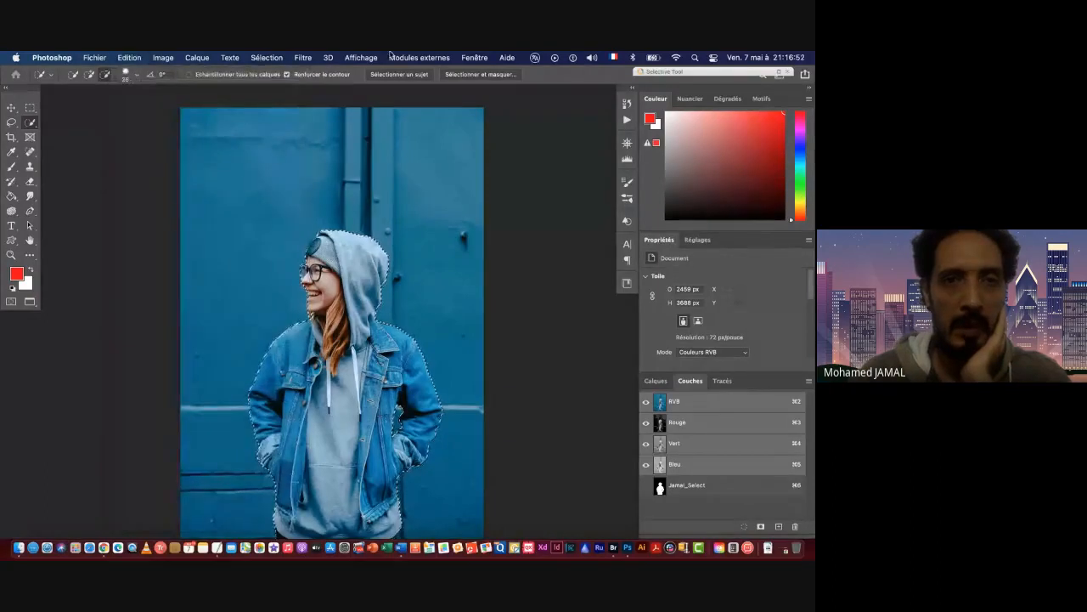
pyautogui.click(476, 58)
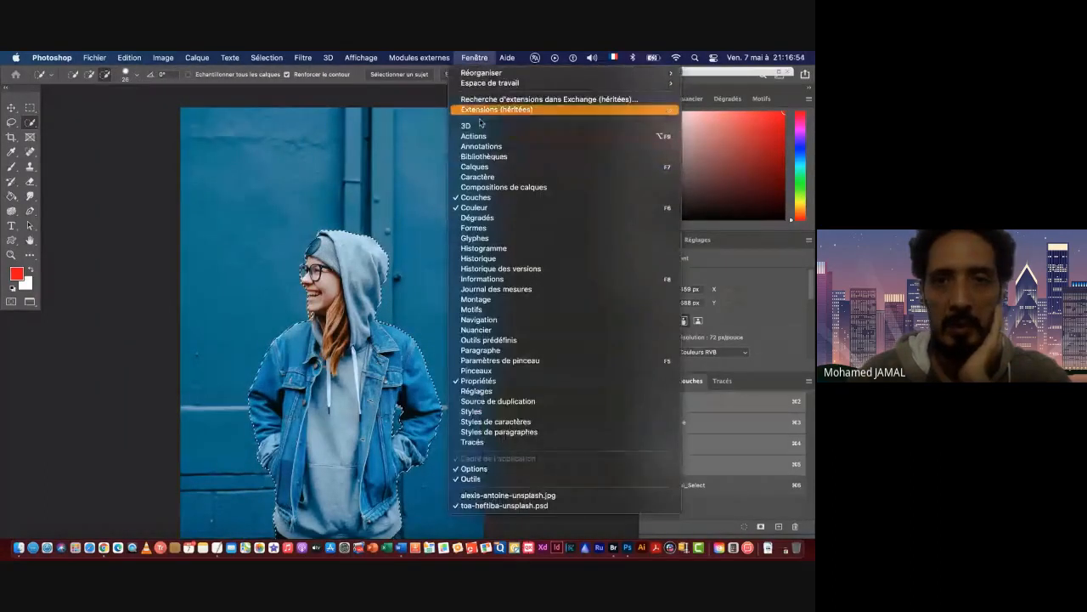
pyautogui.click(484, 495)
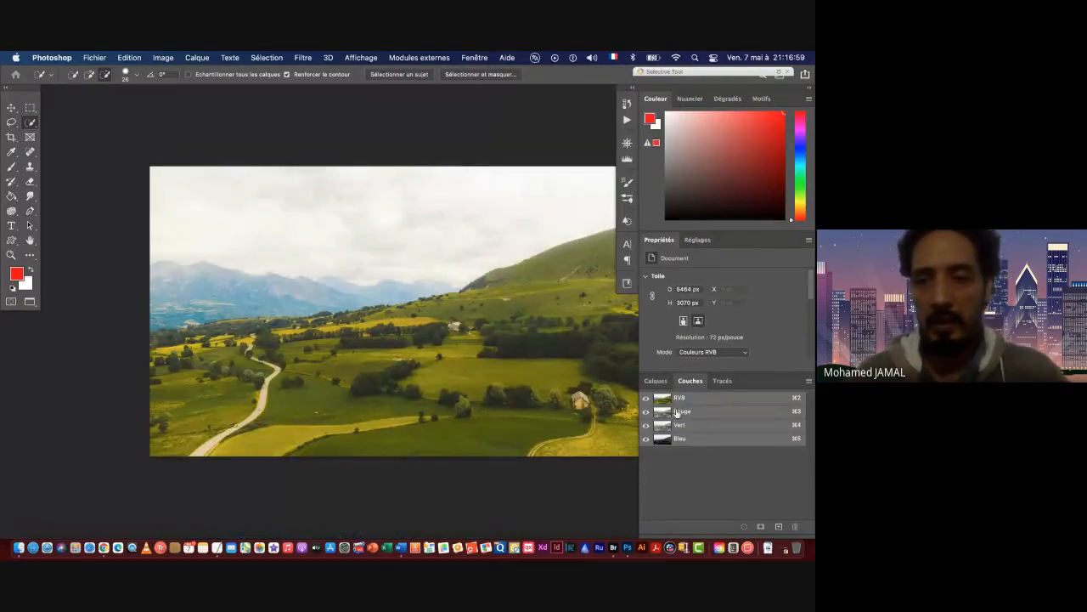
pyautogui.click(654, 381)
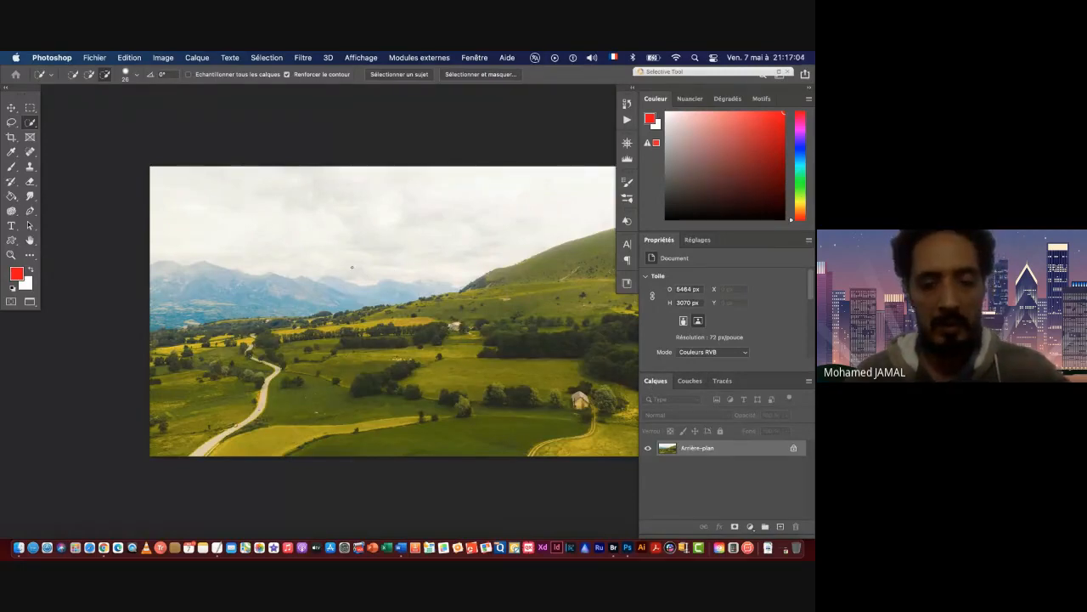
# Paste the copied woman into the landscape and move her straight down until her legs meet the photo's bottom edge.
pyautogui.click(132, 58)
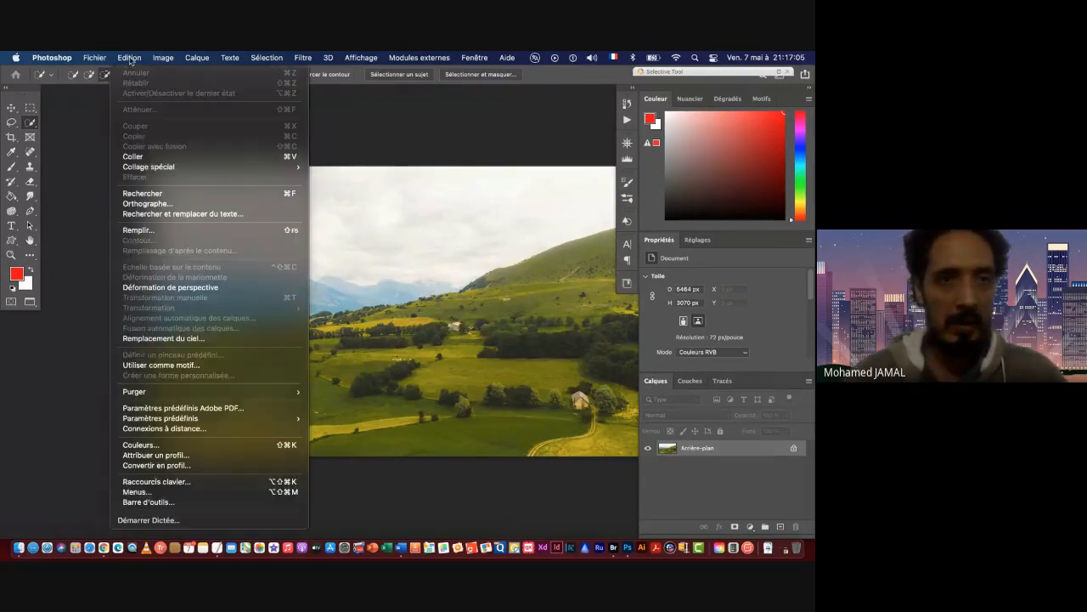
pyautogui.click(154, 158)
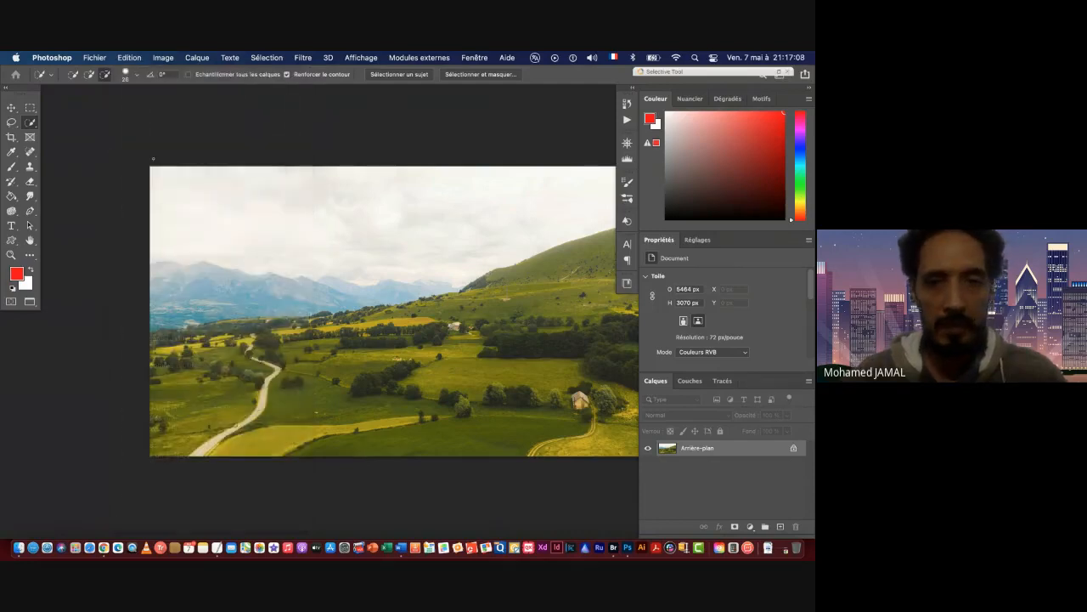
pyautogui.click(12, 108)
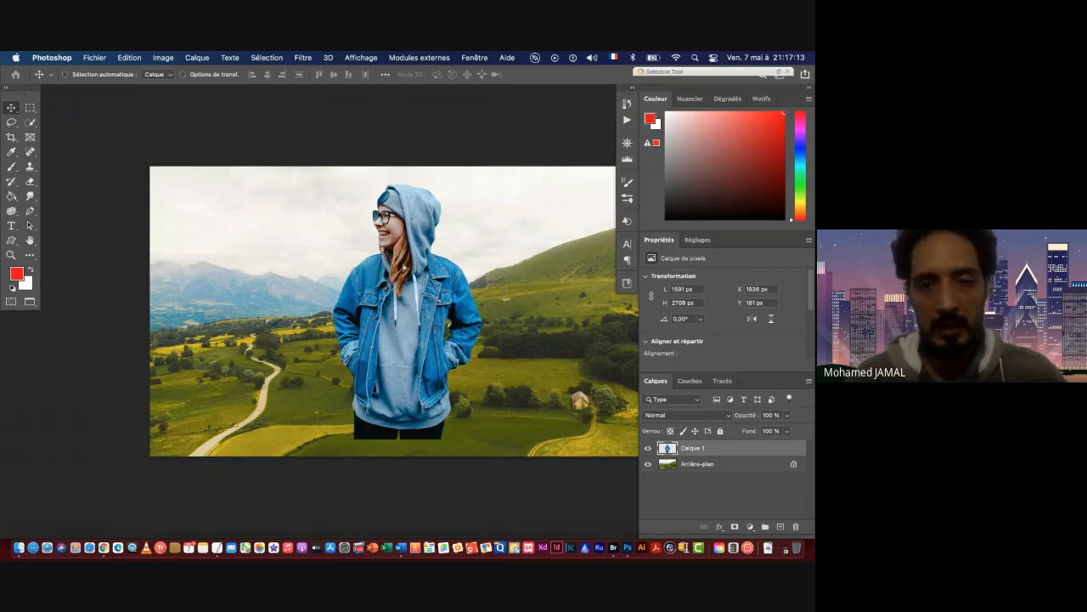
pyautogui.moveTo(404, 269); pyautogui.dragTo(408, 274)
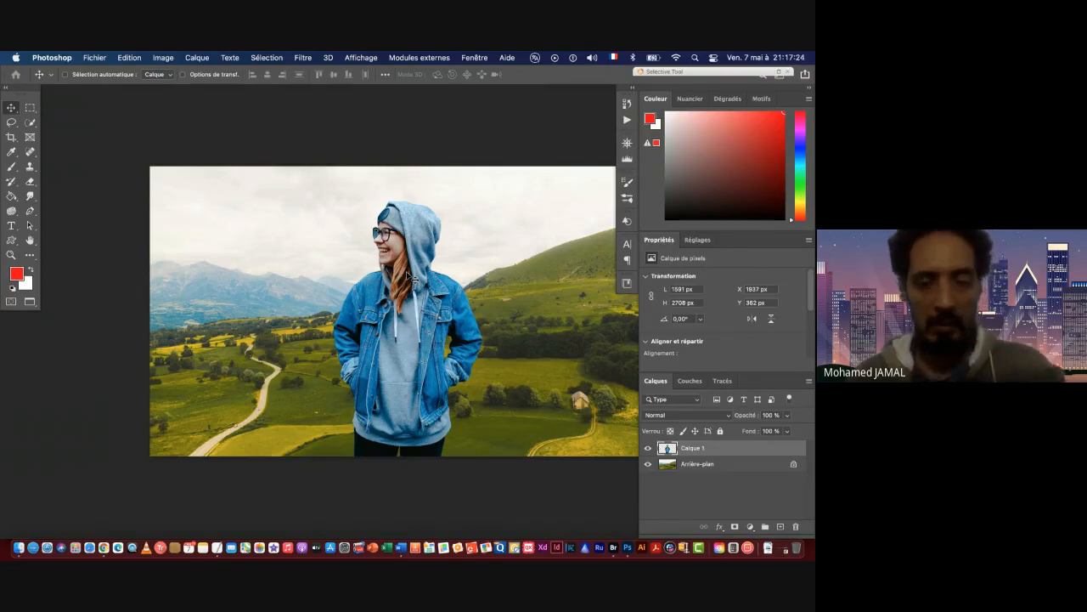
# Scale the woman down proportionally to about 83.6% with Free Transform, keeping her lower-right corner in place, and apply it.
pyautogui.press('super+t')
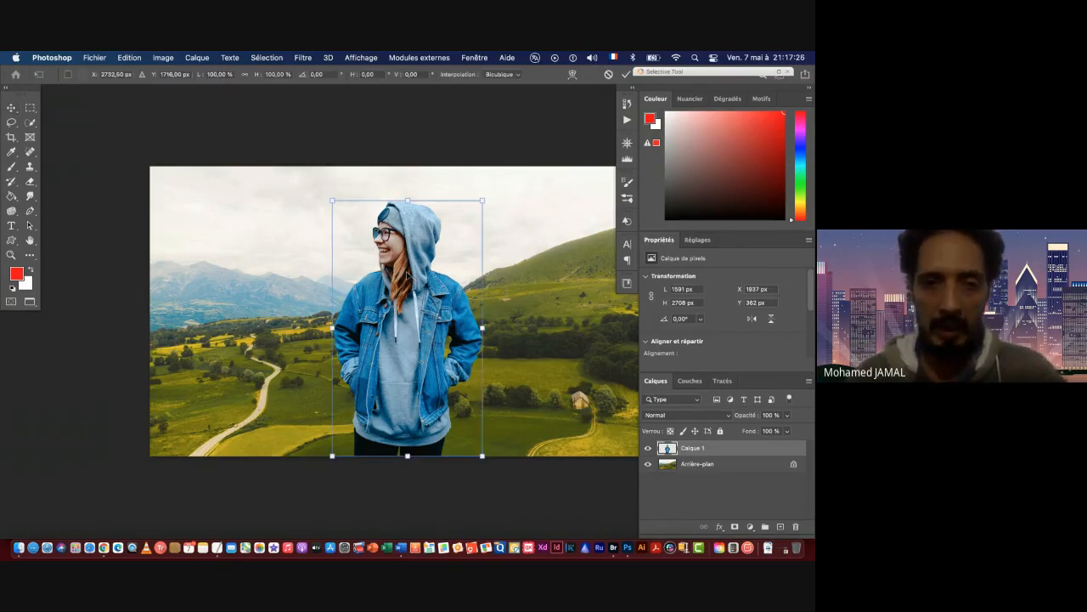
pyautogui.press('Return')
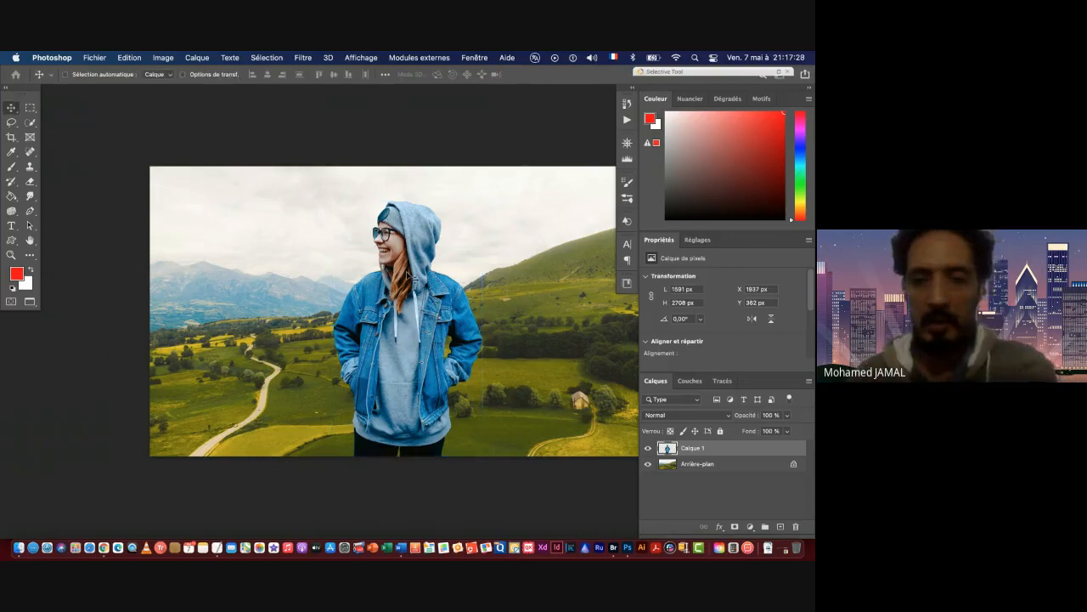
pyautogui.click(130, 58)
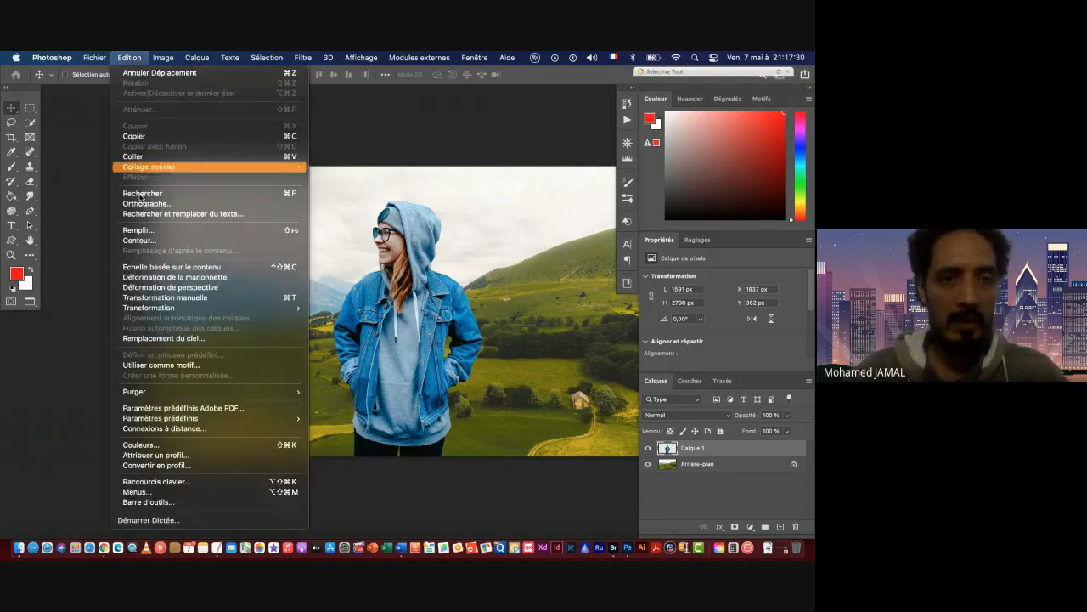
pyautogui.click(185, 298)
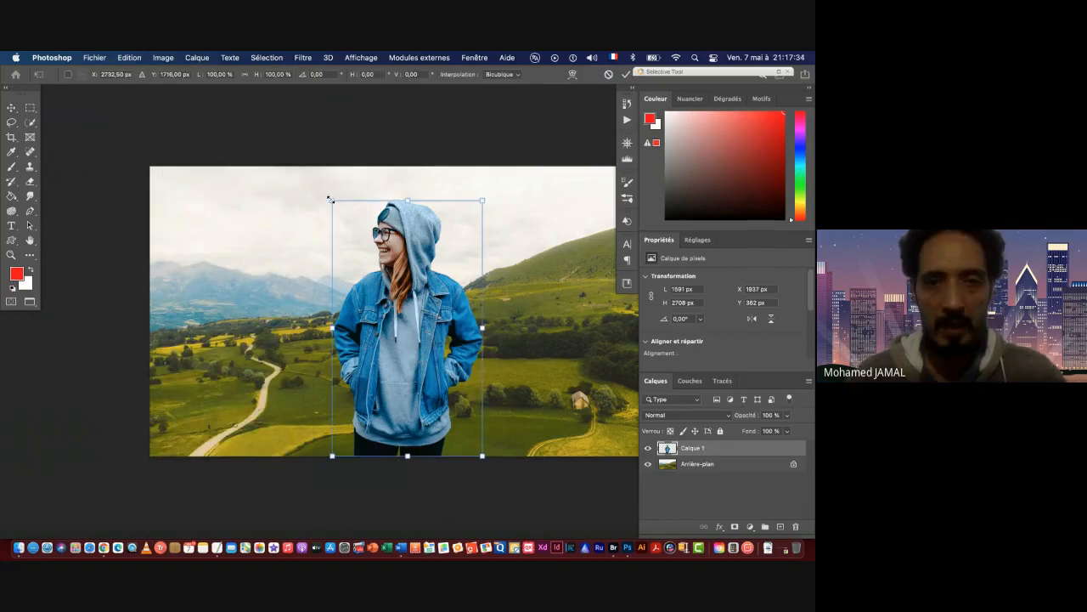
pyautogui.moveTo(330, 200); pyautogui.dragTo(357, 233)
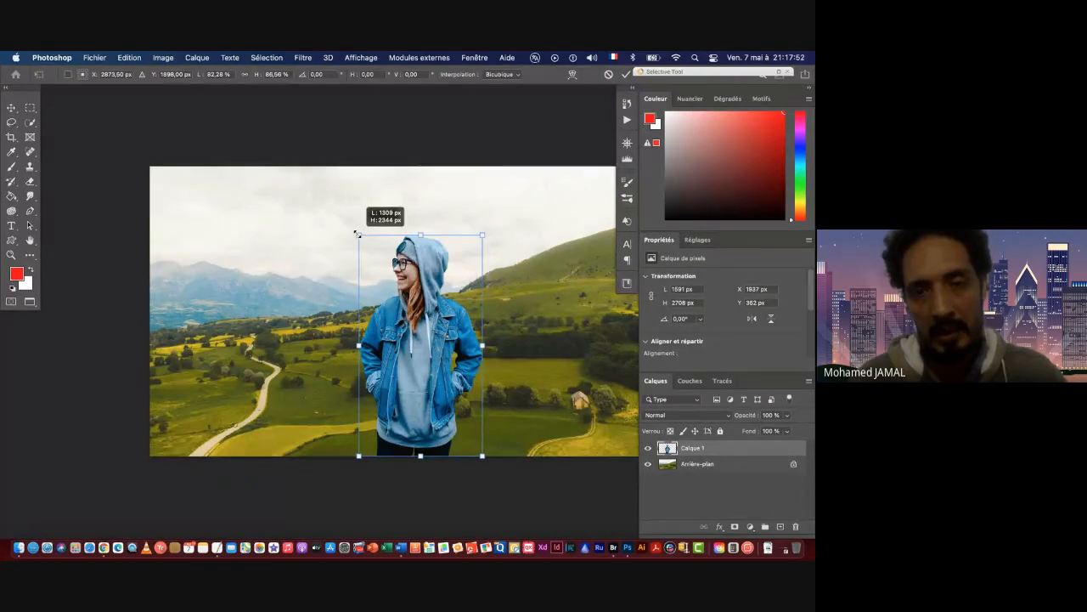
pyautogui.moveTo(357, 233); pyautogui.dragTo(333, 210)
pyautogui.moveTo(311, 255); pyautogui.dragTo(383, 250)
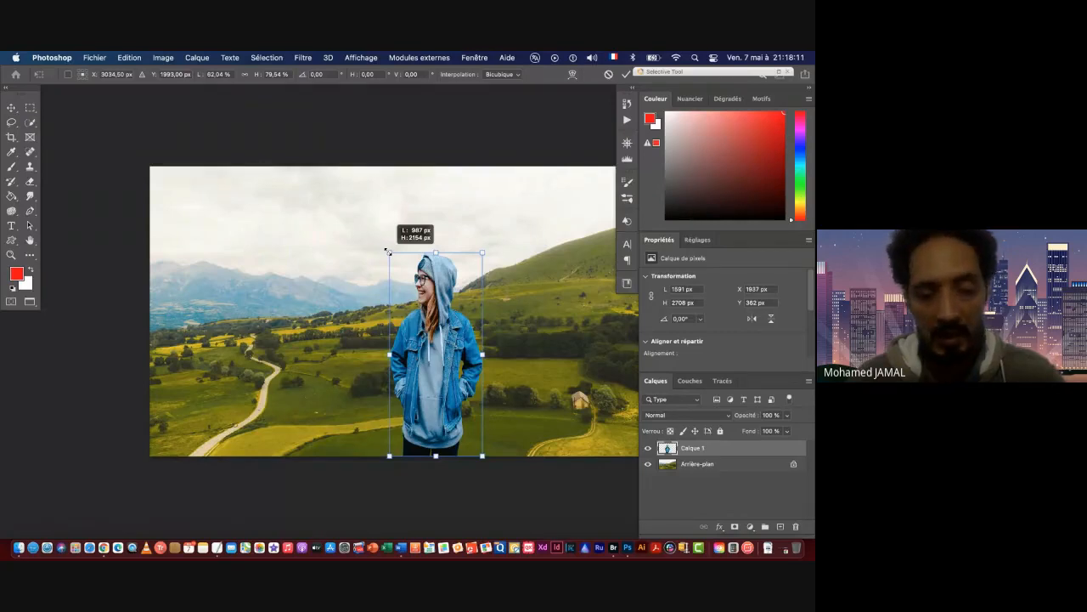
pyautogui.moveTo(345, 227)
pyautogui.mouseDown()
pyautogui.moveTo(381, 272)
pyautogui.moveTo(347, 226)
pyautogui.moveTo(381, 272)
pyautogui.moveTo(327, 220)
pyautogui.moveTo(343, 248)
pyautogui.mouseUp()
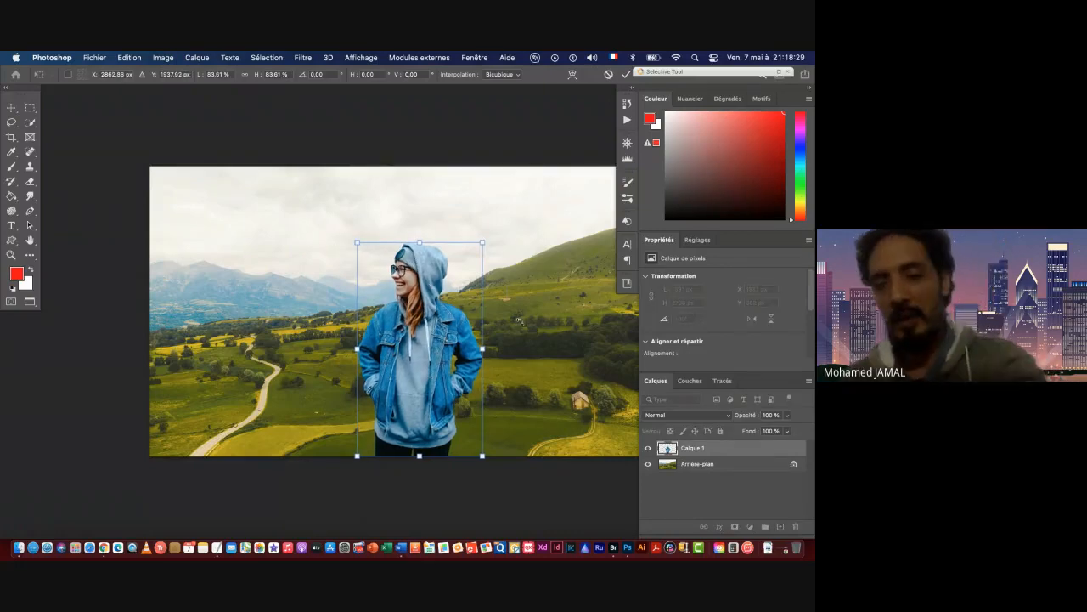
pyautogui.press('Return')
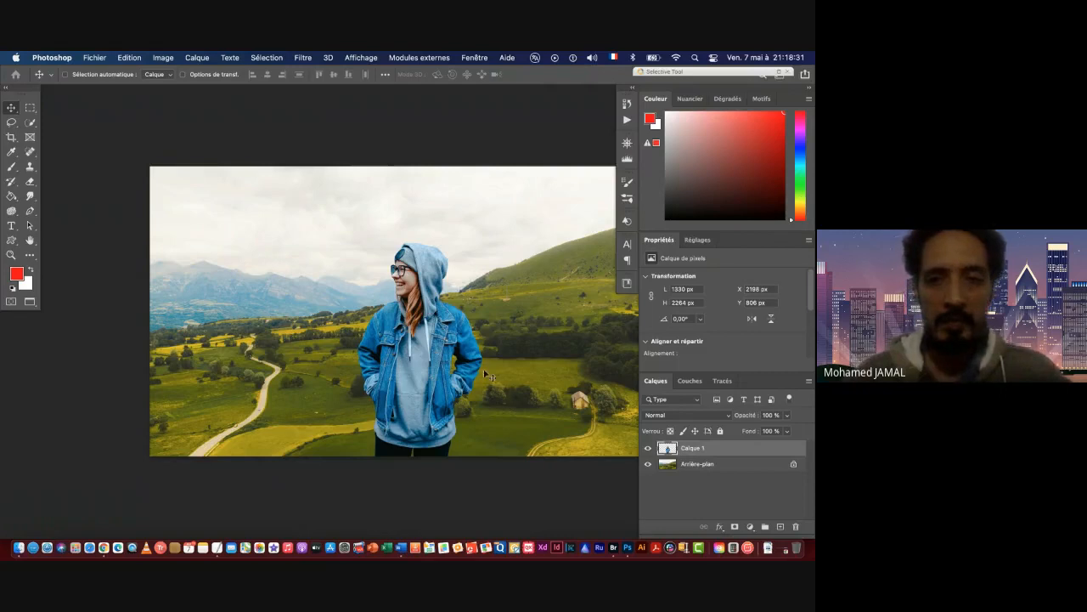
# Examine the legacy free transform option in the General preferences and close the dialog.
pyautogui.click(88, 59)
pyautogui.moveTo(51, 61)
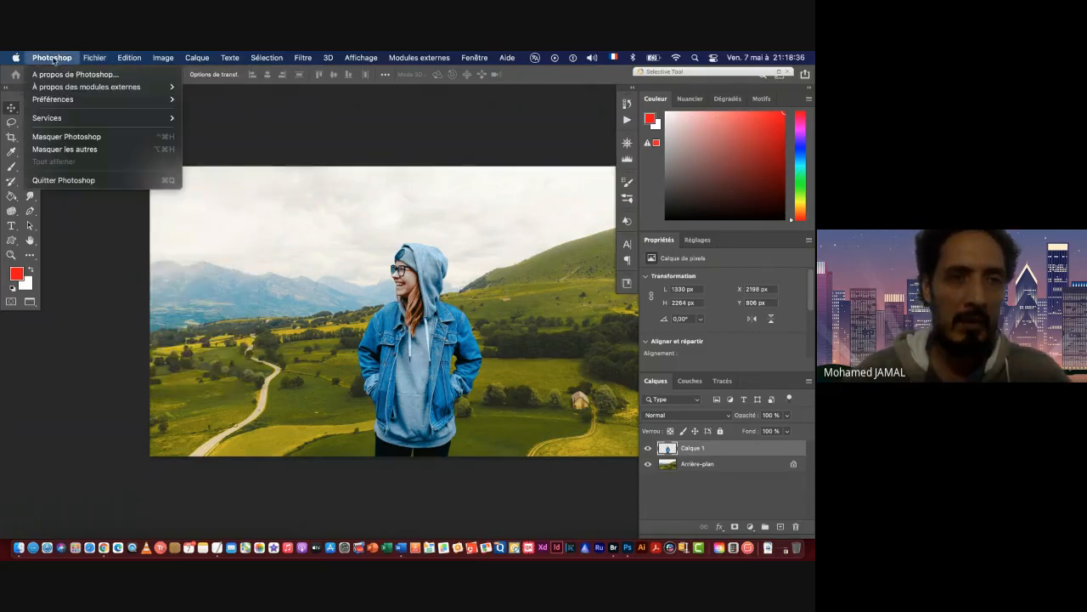
pyautogui.moveTo(70, 118)
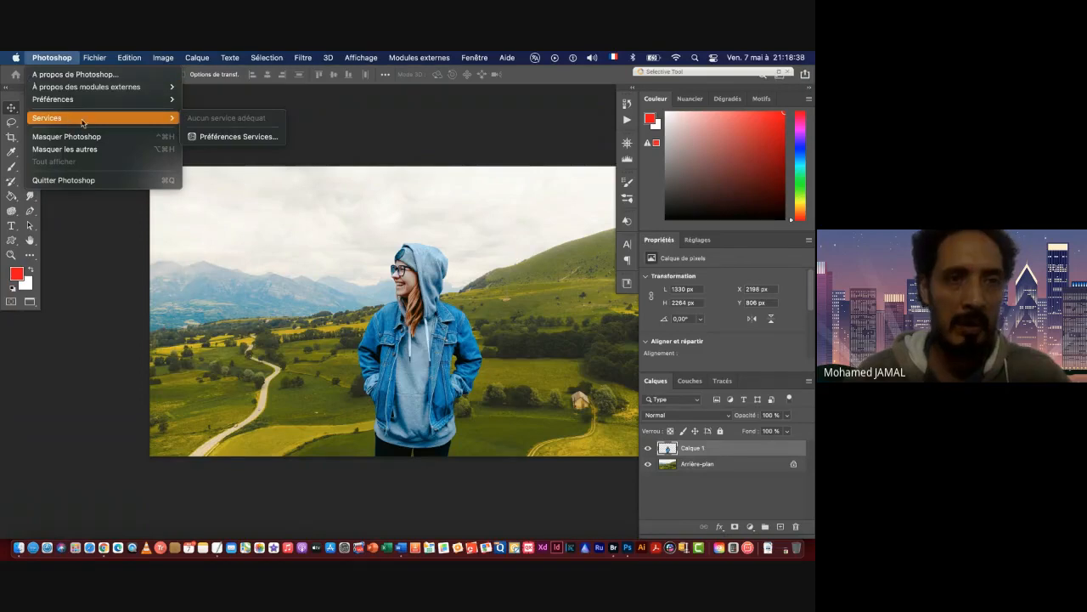
pyautogui.moveTo(68, 88)
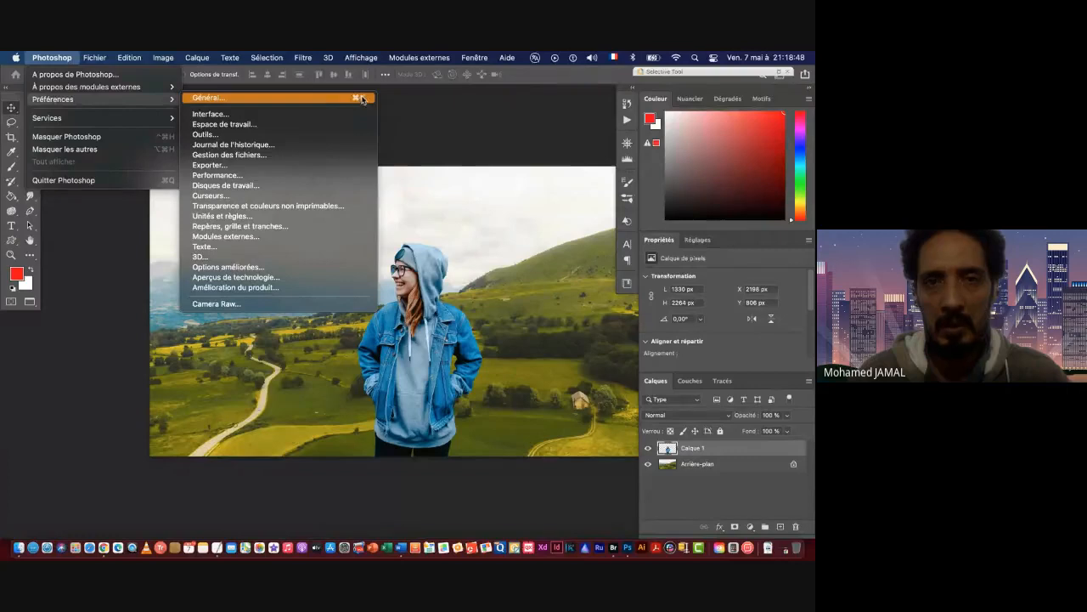
pyautogui.click(225, 100)
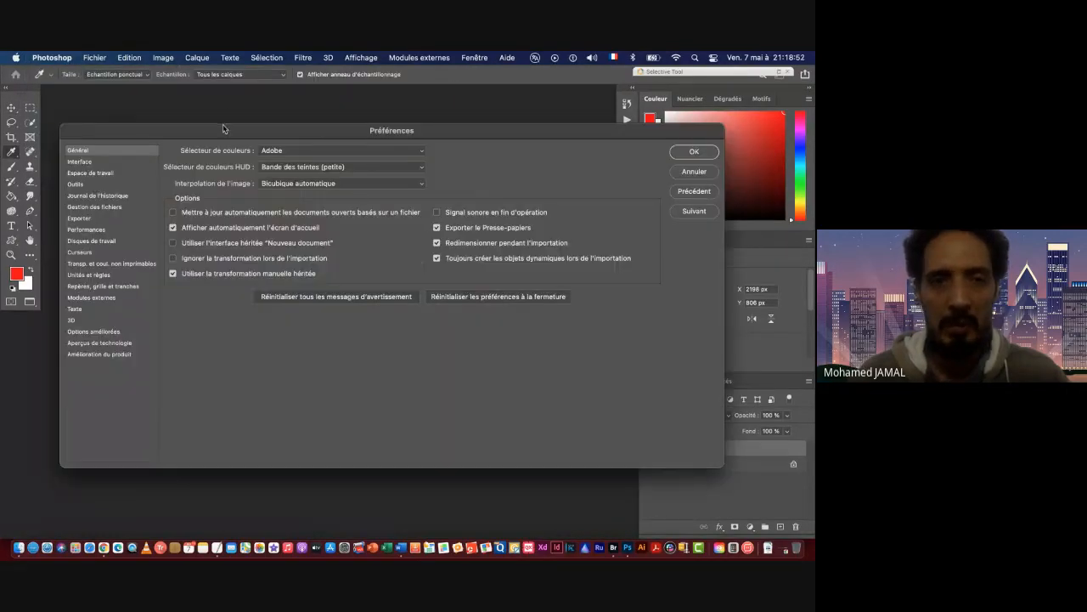
pyautogui.moveTo(224, 128); pyautogui.dragTo(331, 111)
pyautogui.scroll(1, 354, 206)
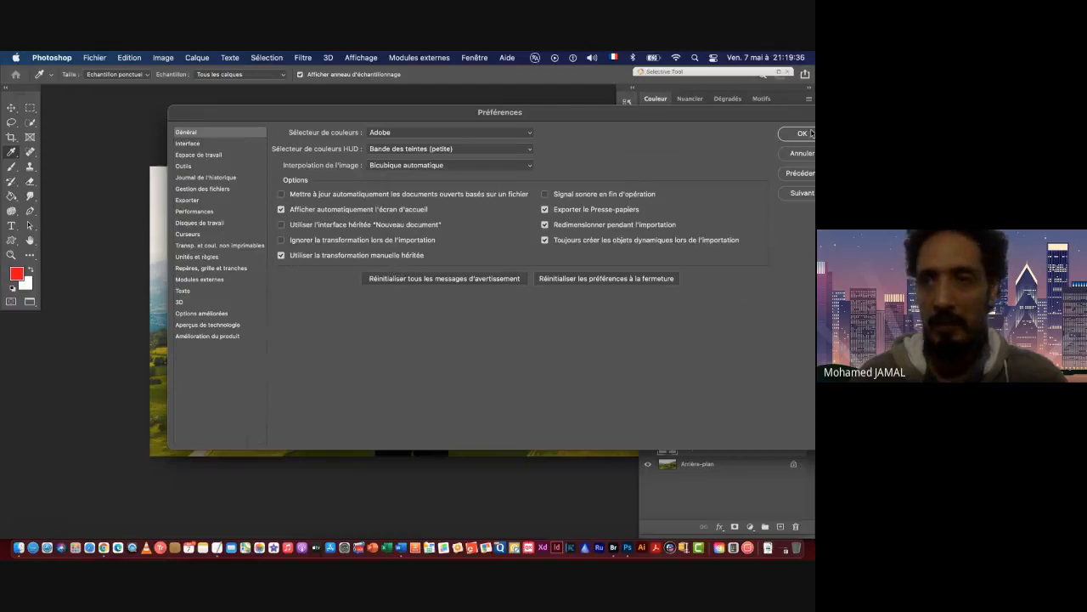
pyautogui.click(797, 134)
# Select the woman's hood and the upper front of her hoodie on Calque 1 with the Quick Selection tool.
pyautogui.press('v')
pyautogui.moveTo(434, 264); pyautogui.dragTo(338, 269)
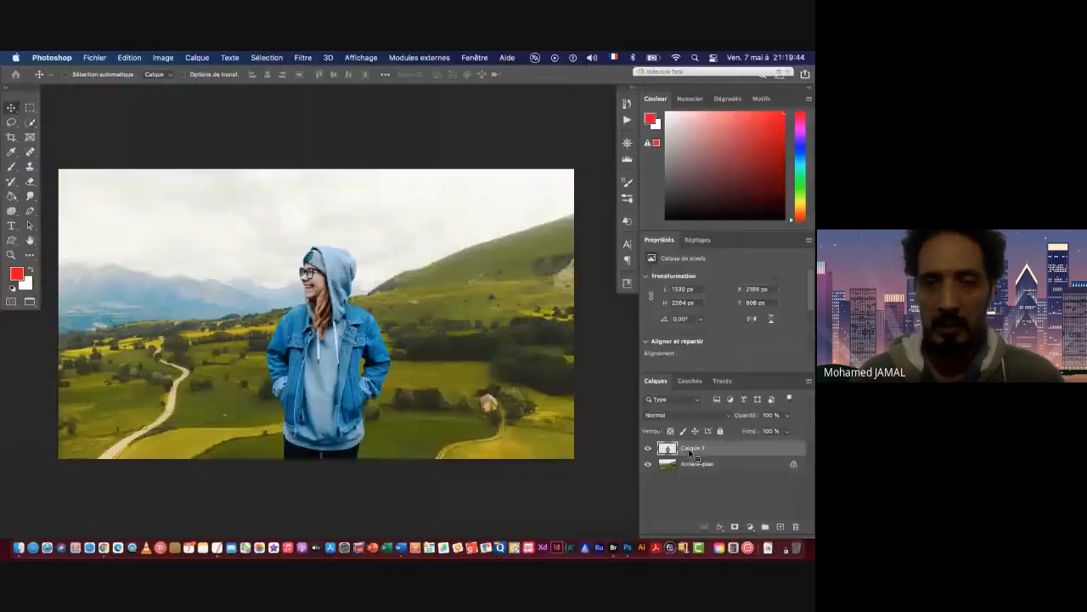
pyautogui.scroll(-2, 386, 292)
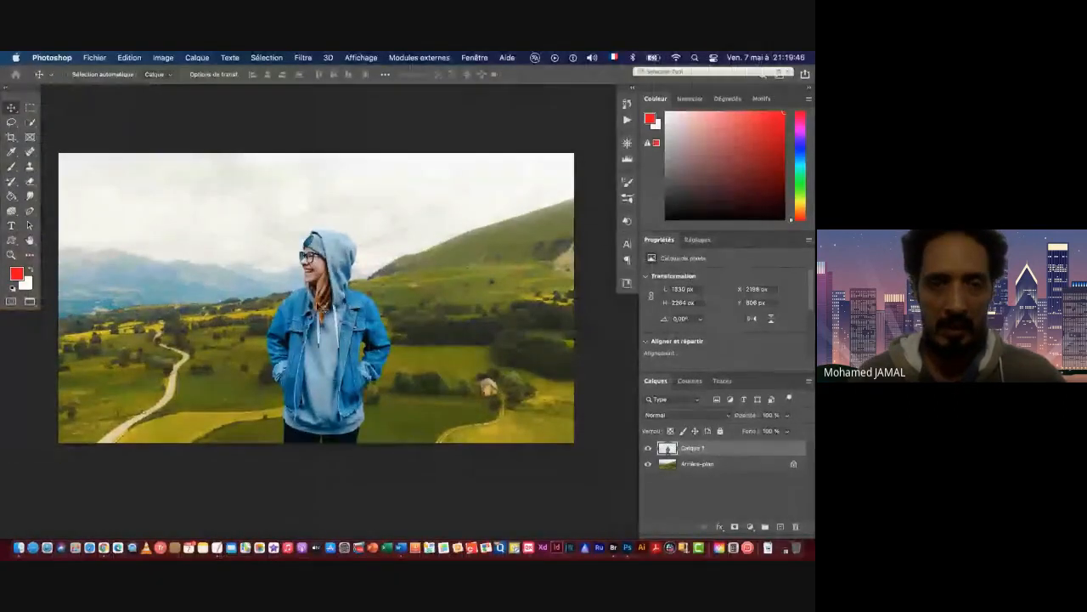
pyautogui.press('super+space')
pyautogui.keyDown('super'); pyautogui.click(299, 299); pyautogui.keyUp('super')
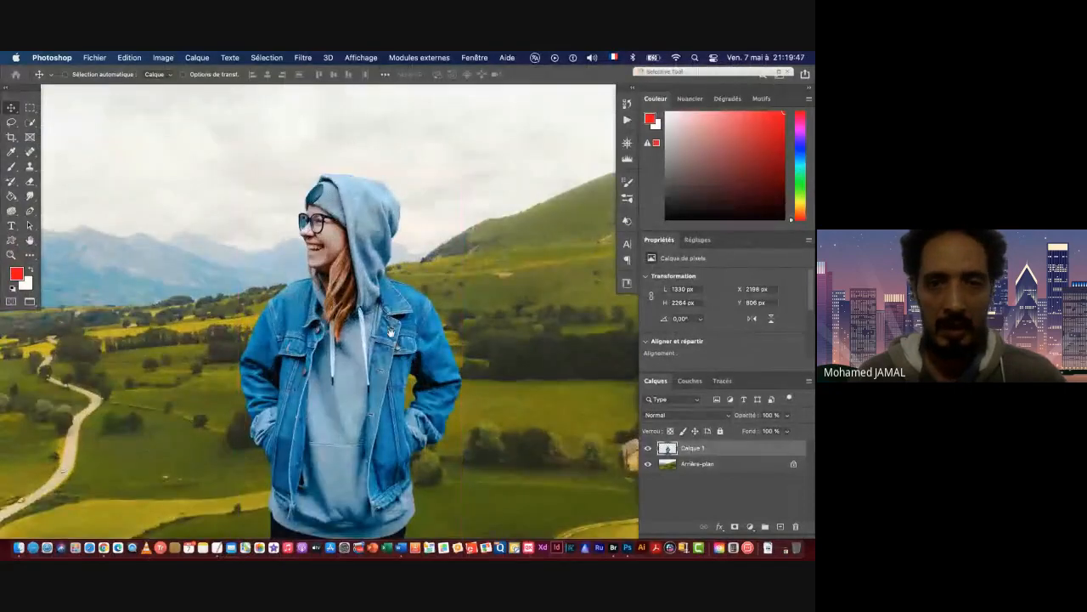
pyautogui.scroll(-2, 376, 289)
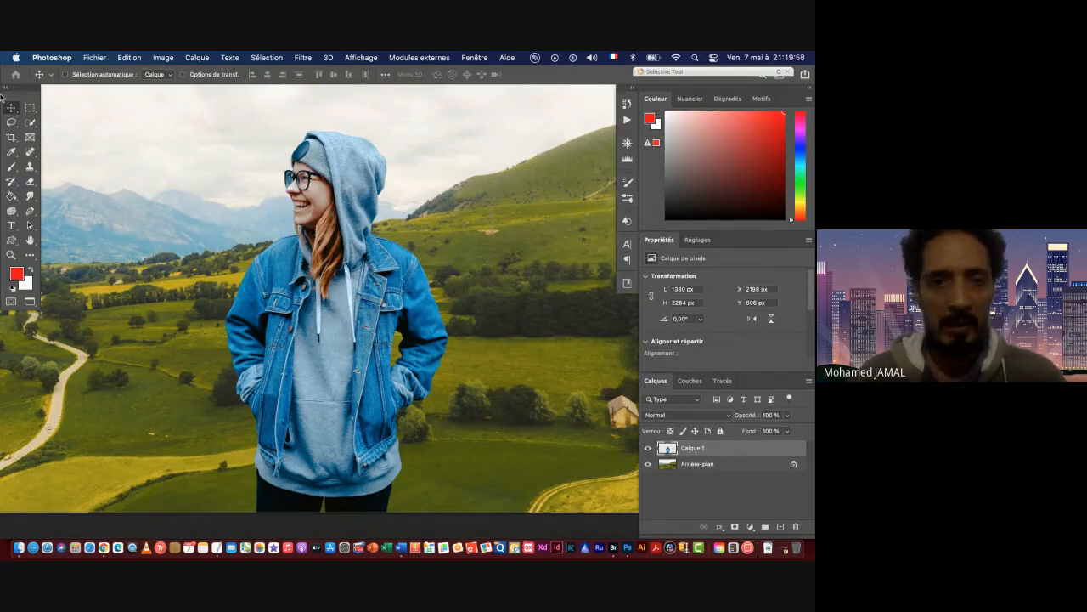
pyautogui.click(30, 123)
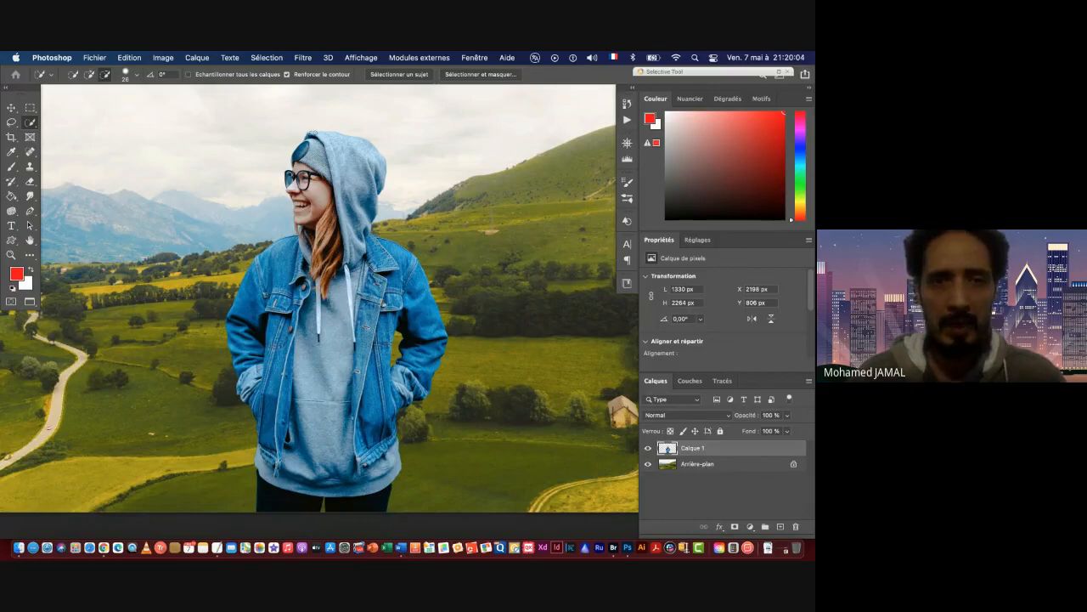
pyautogui.moveTo(345, 157)
pyautogui.mouseDown()
pyautogui.moveTo(361, 208)
pyautogui.moveTo(344, 319)
pyautogui.moveTo(327, 344)
pyautogui.moveTo(314, 289)
pyautogui.mouseUp()
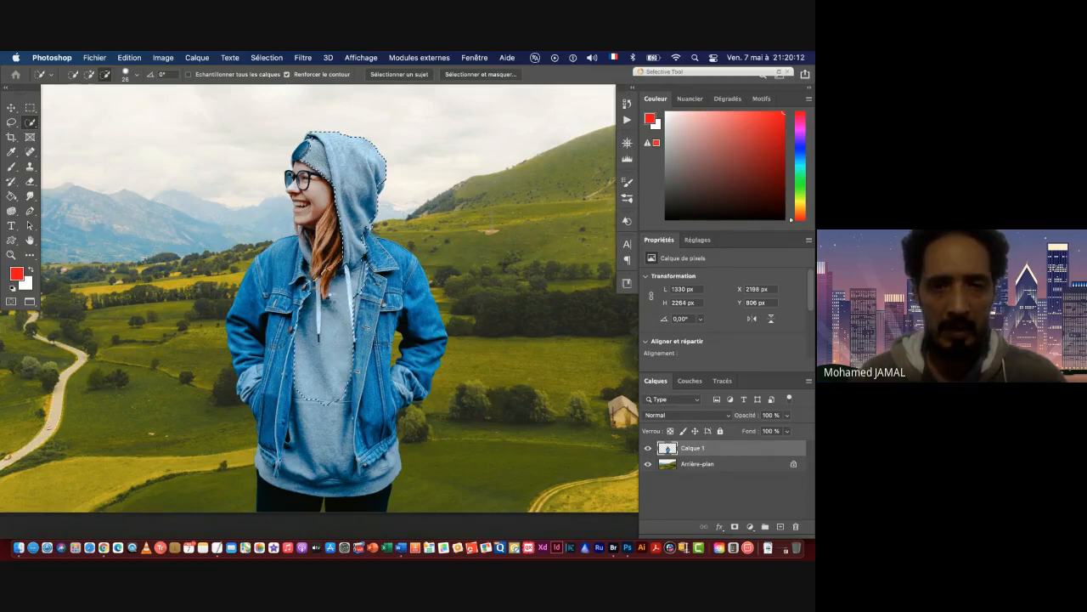
# Extend the selection in add mode over the hoodie's pocket area and down to its whole lower hem.
pyautogui.press('super+d')
pyautogui.press('super+space')
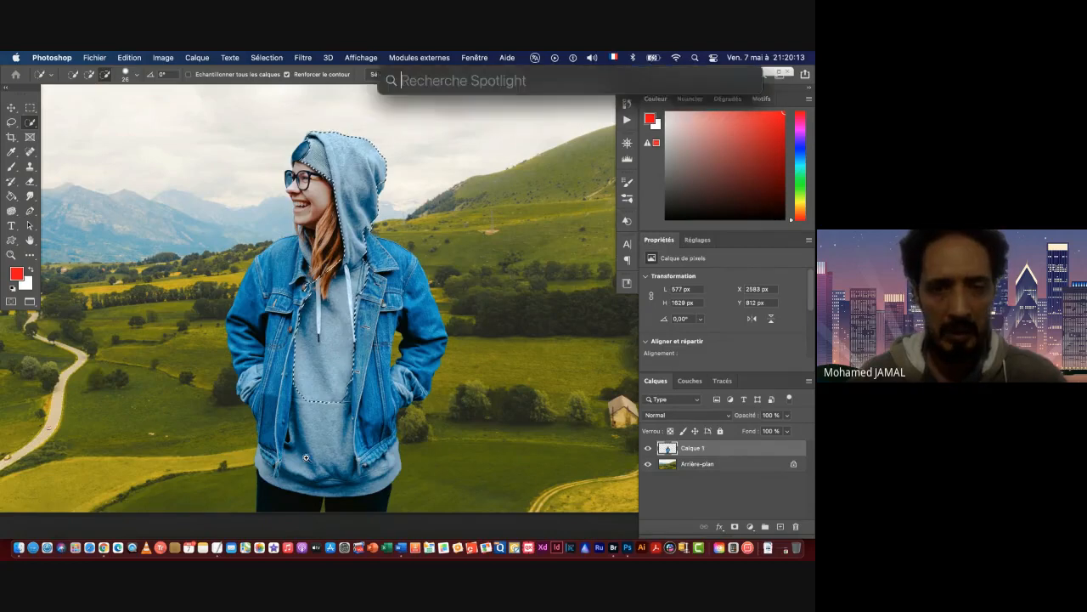
pyautogui.moveTo(307, 458)
pyautogui.mouseDown()
pyautogui.moveTo(349, 446)
pyautogui.moveTo(336, 368)
pyautogui.mouseUp()
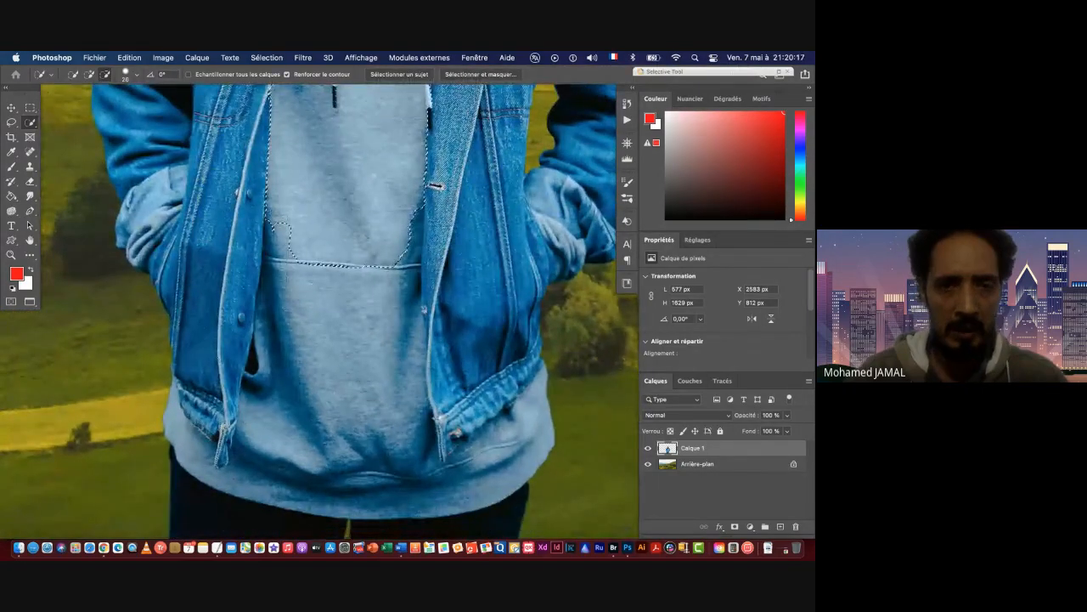
pyautogui.click(90, 74)
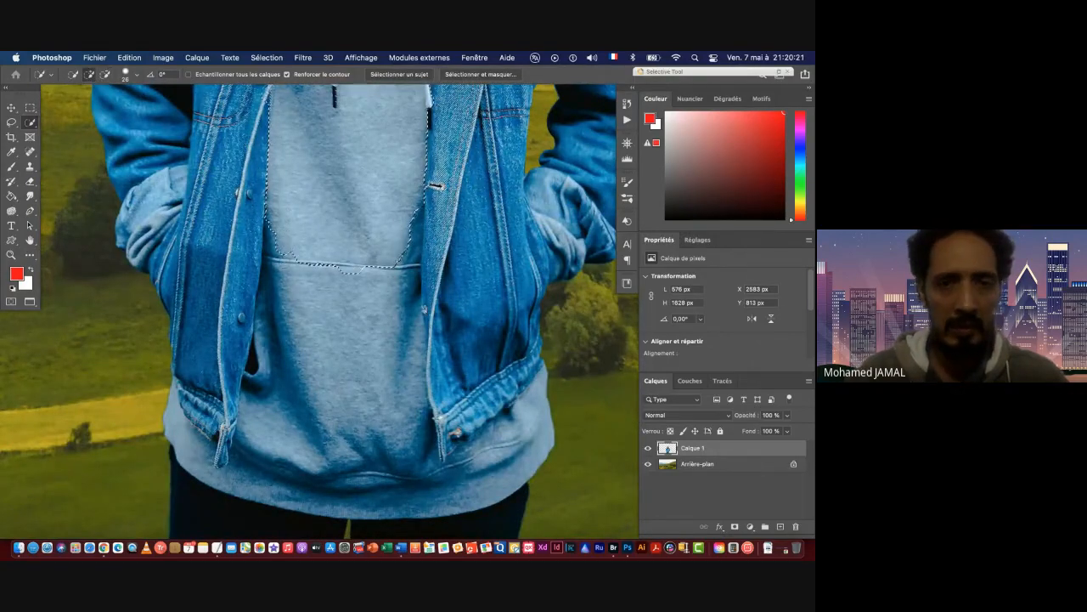
pyautogui.moveTo(299, 263); pyautogui.dragTo(305, 285)
pyautogui.moveTo(372, 251); pyautogui.dragTo(411, 242)
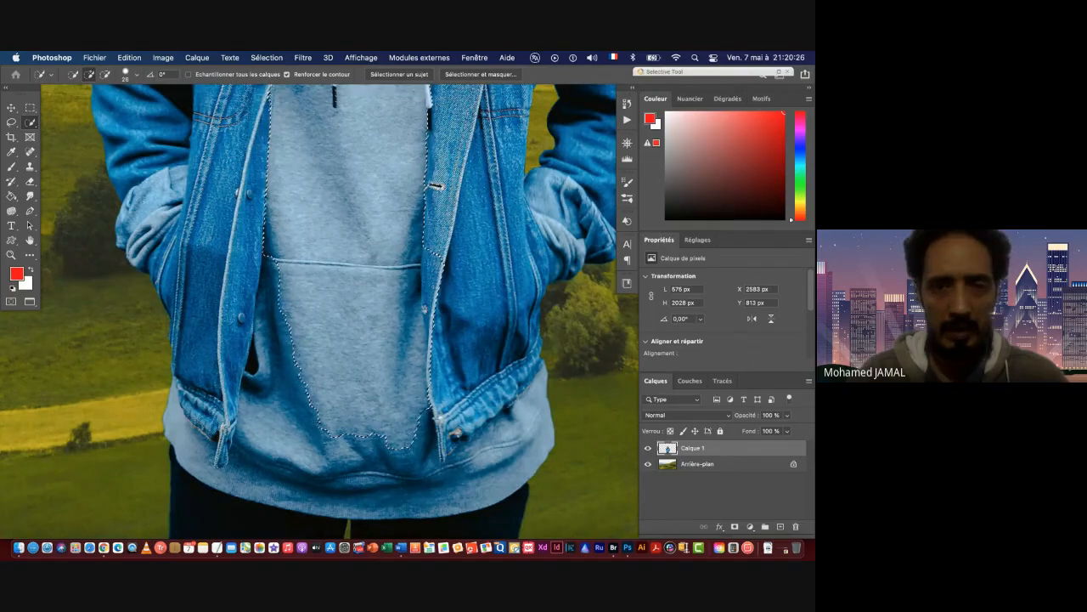
pyautogui.moveTo(297, 347); pyautogui.dragTo(275, 378)
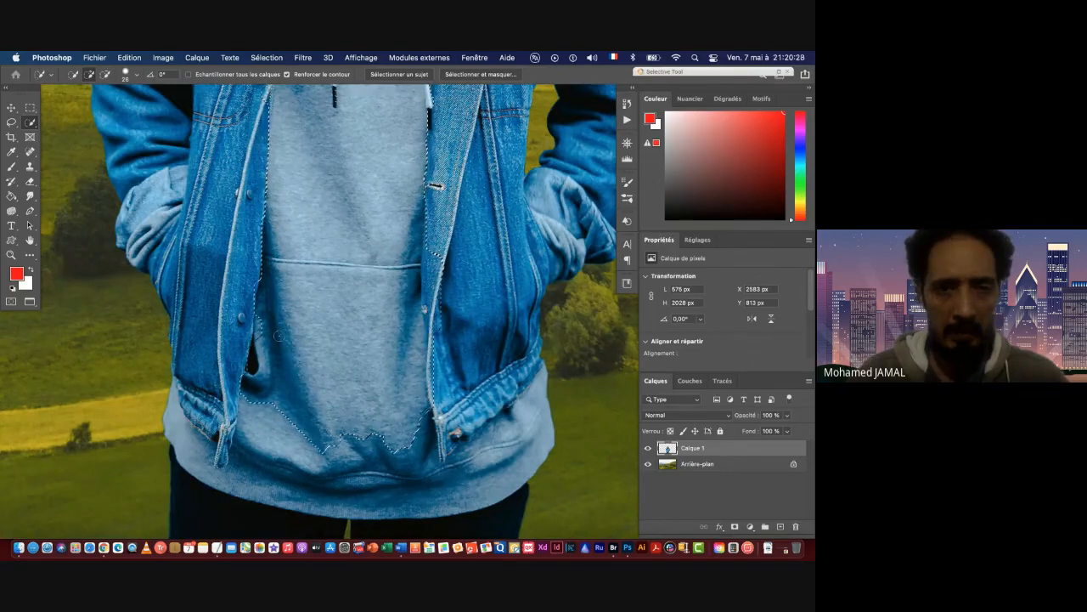
pyautogui.moveTo(293, 424)
pyautogui.mouseDown()
pyautogui.moveTo(365, 446)
pyautogui.moveTo(311, 440)
pyautogui.mouseUp()
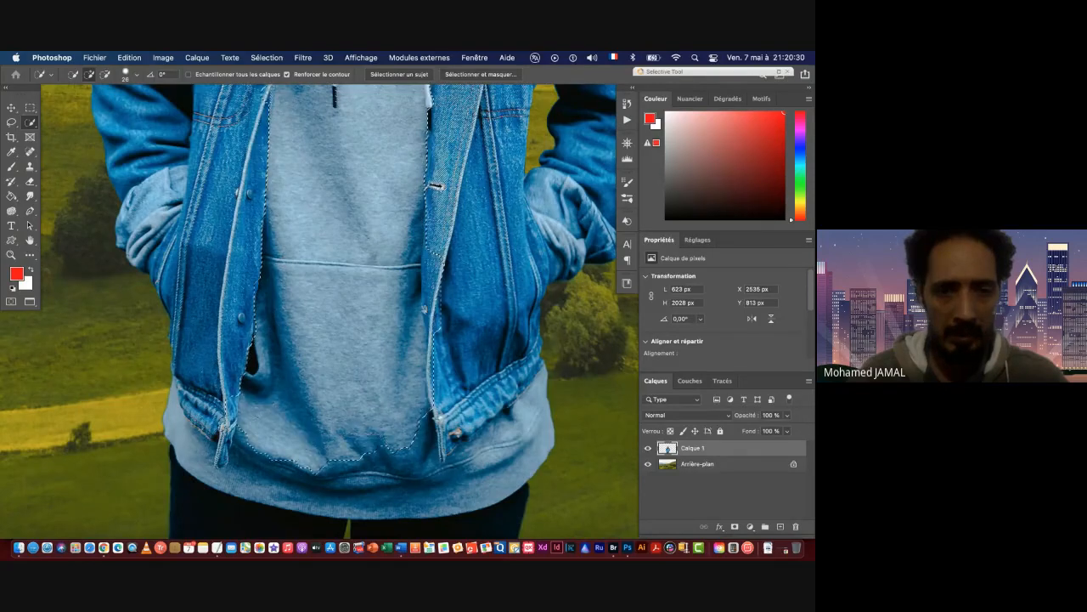
pyautogui.click(254, 449)
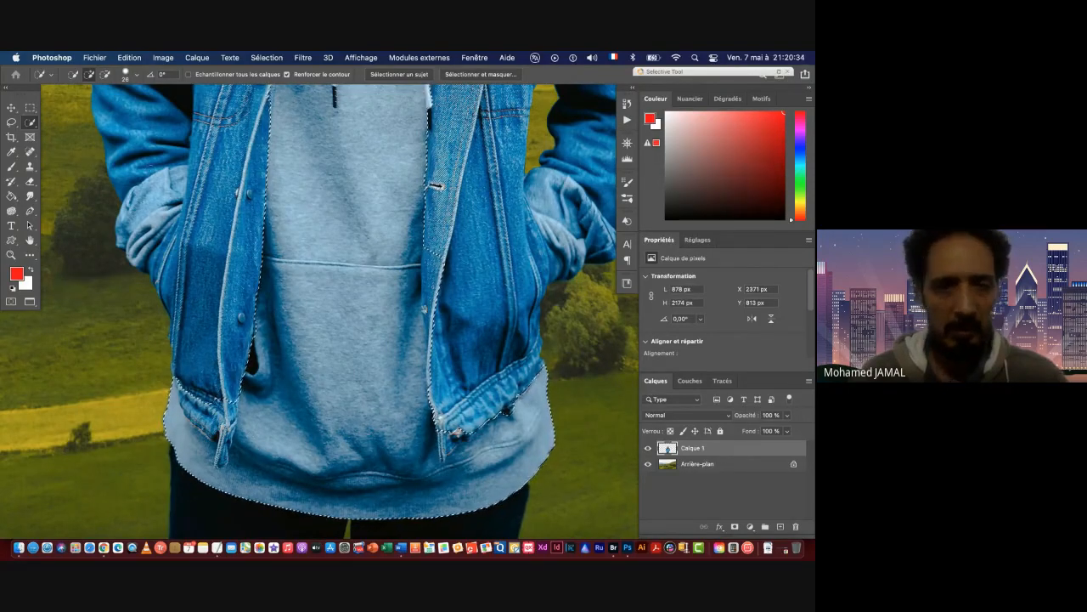
# Subtract the jacket's lower hem and hanging waist strap on the woman's right side from the selection with the Lasso tool.
pyautogui.click(11, 122)
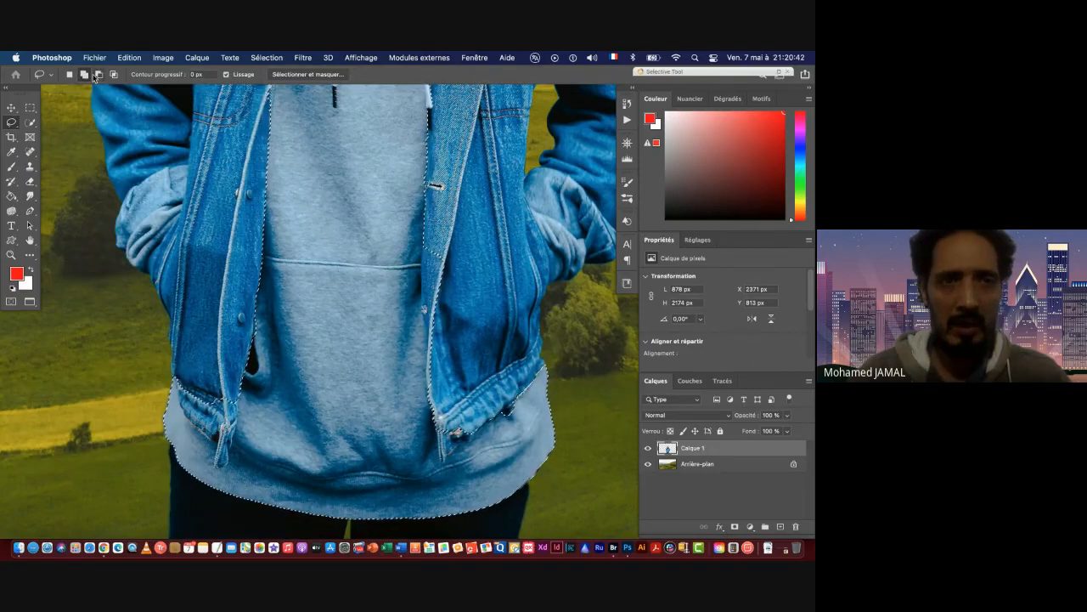
pyautogui.press('super+d')
pyautogui.scroll(-1, 87, 77)
pyautogui.scroll(-1, 88, 77)
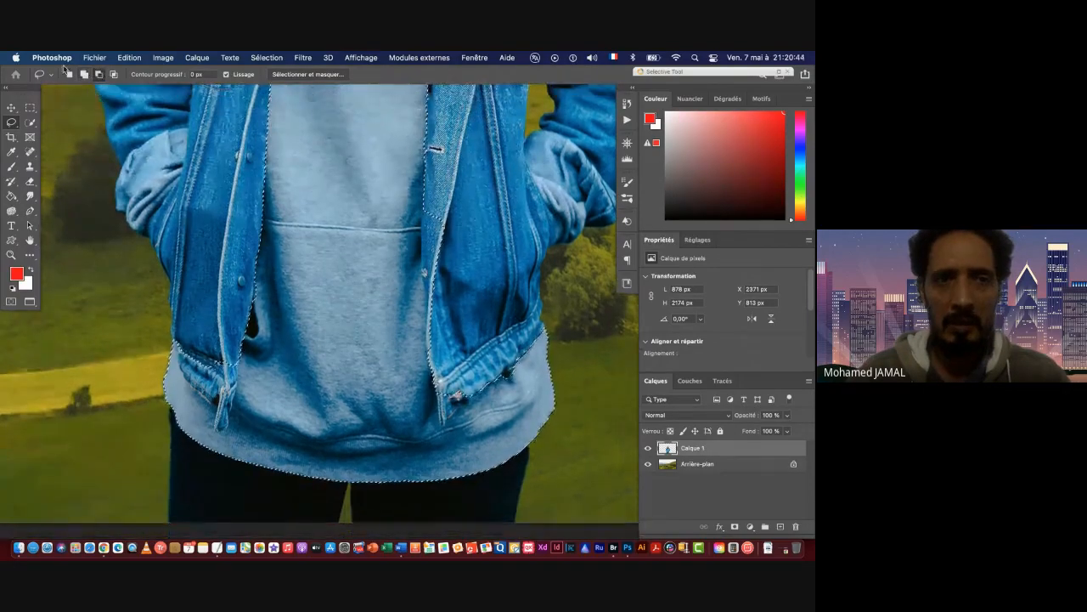
pyautogui.scroll(-1, 70, 75)
pyautogui.press('shift+super+d')
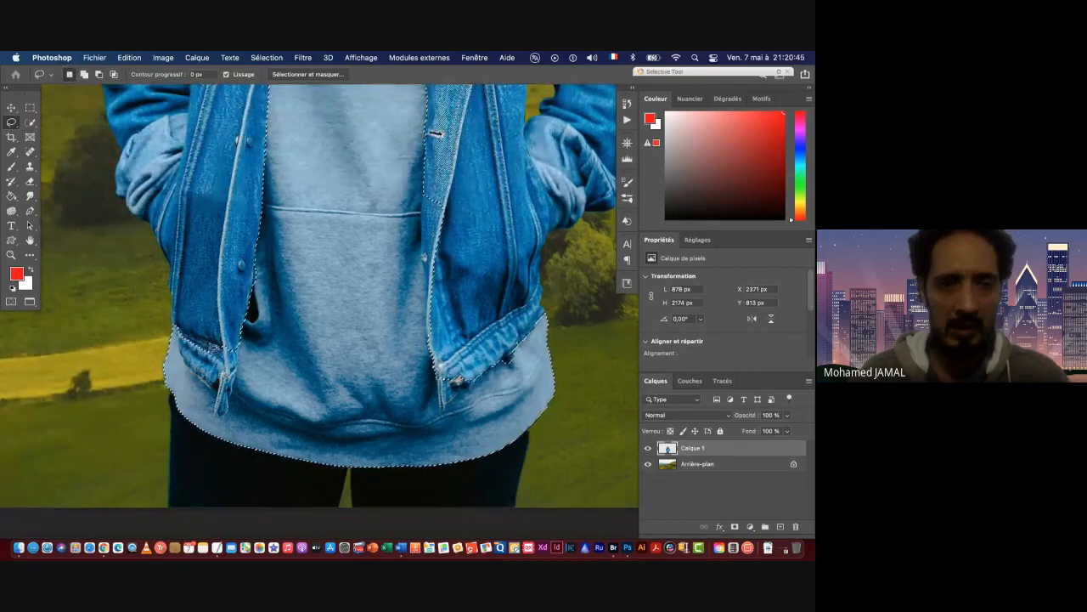
pyautogui.scroll(4, 181, 367)
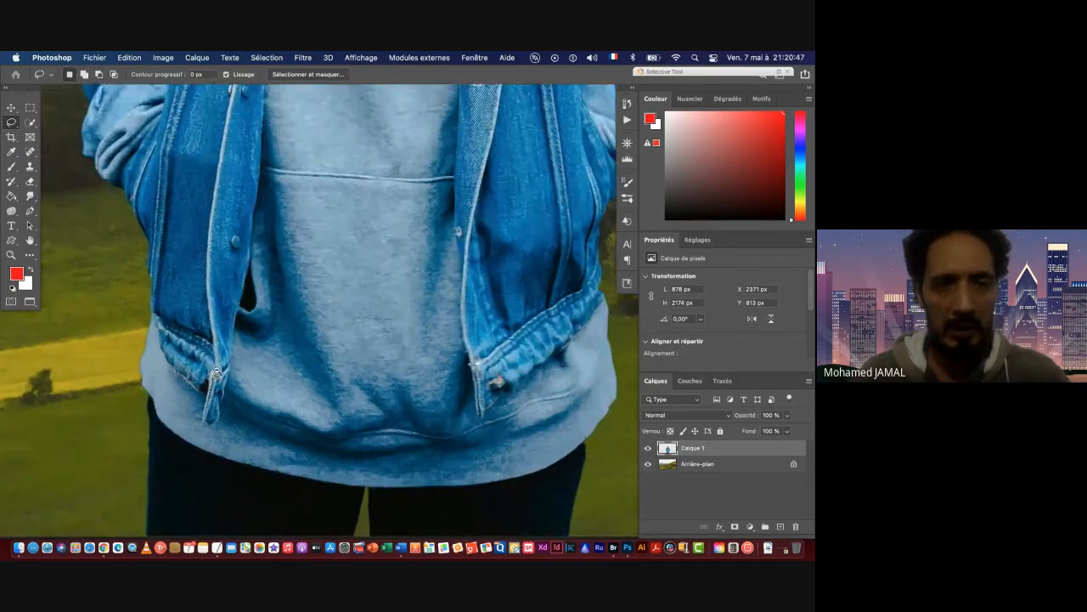
pyautogui.hscroll(-2, 250, 351)
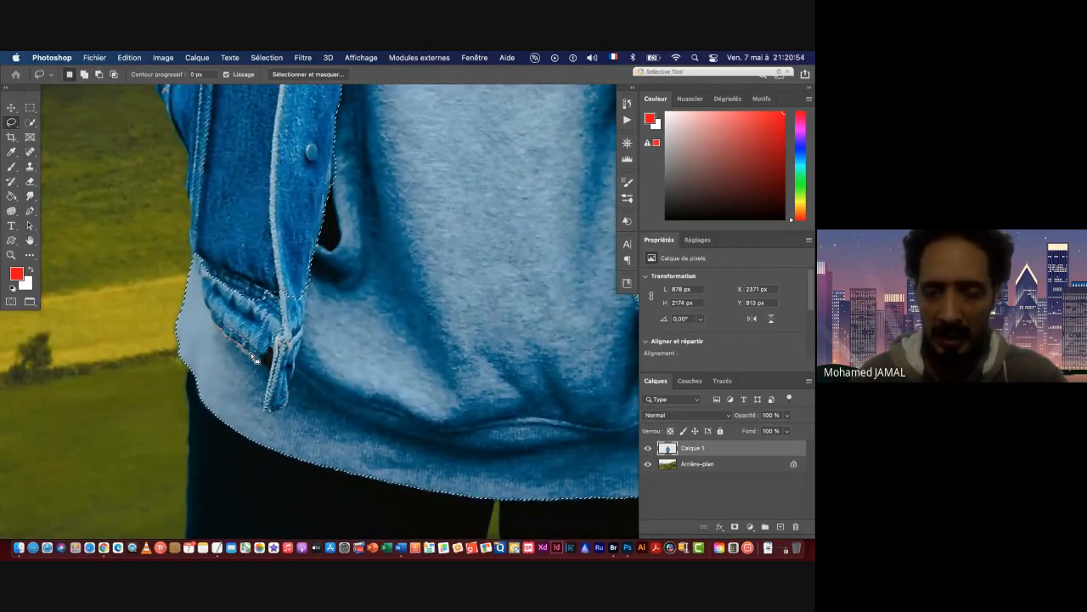
pyautogui.scroll(-2, 251, 353)
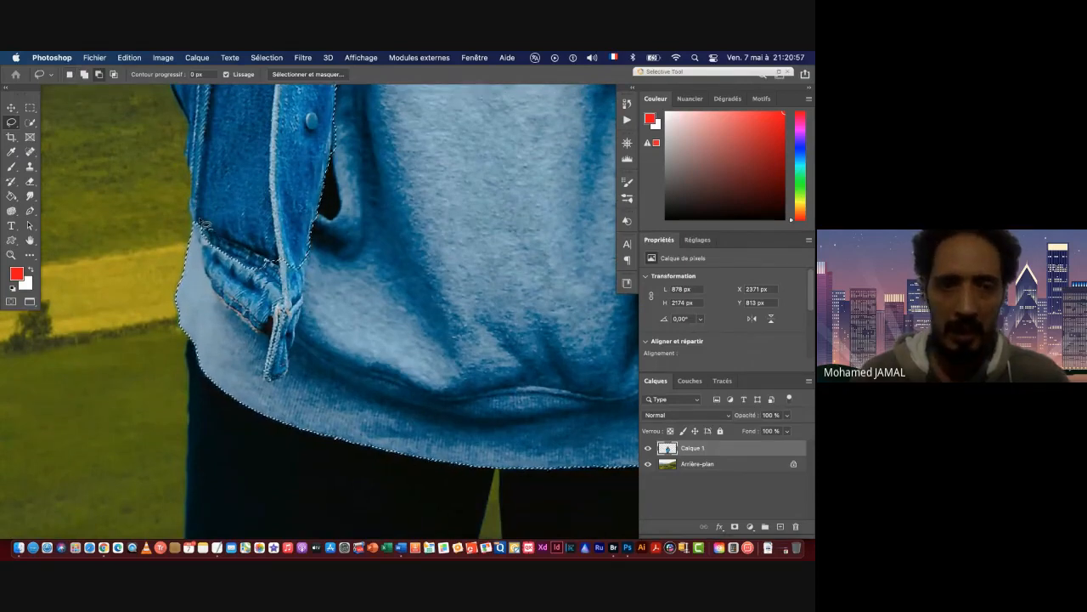
pyautogui.press('alt')
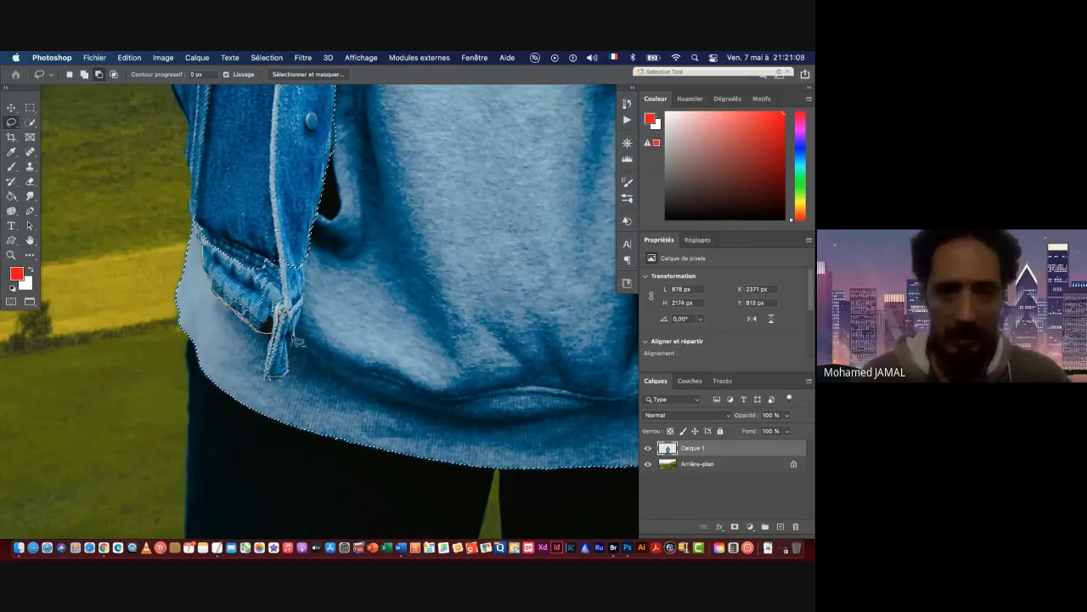
pyautogui.moveTo(308, 239); pyautogui.dragTo(213, 235)
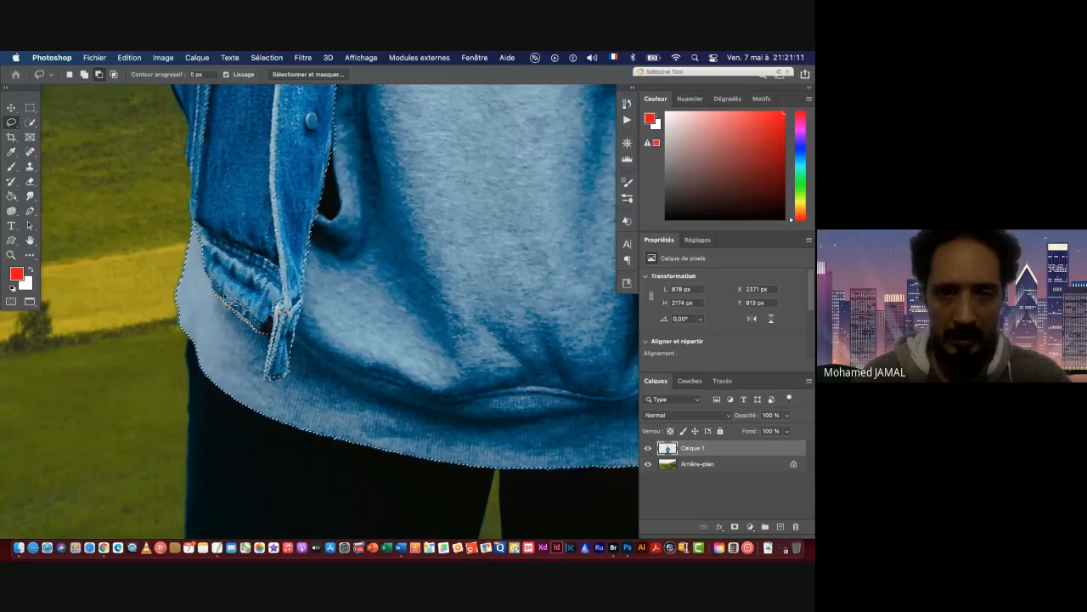
pyautogui.moveTo(263, 386); pyautogui.dragTo(323, 365)
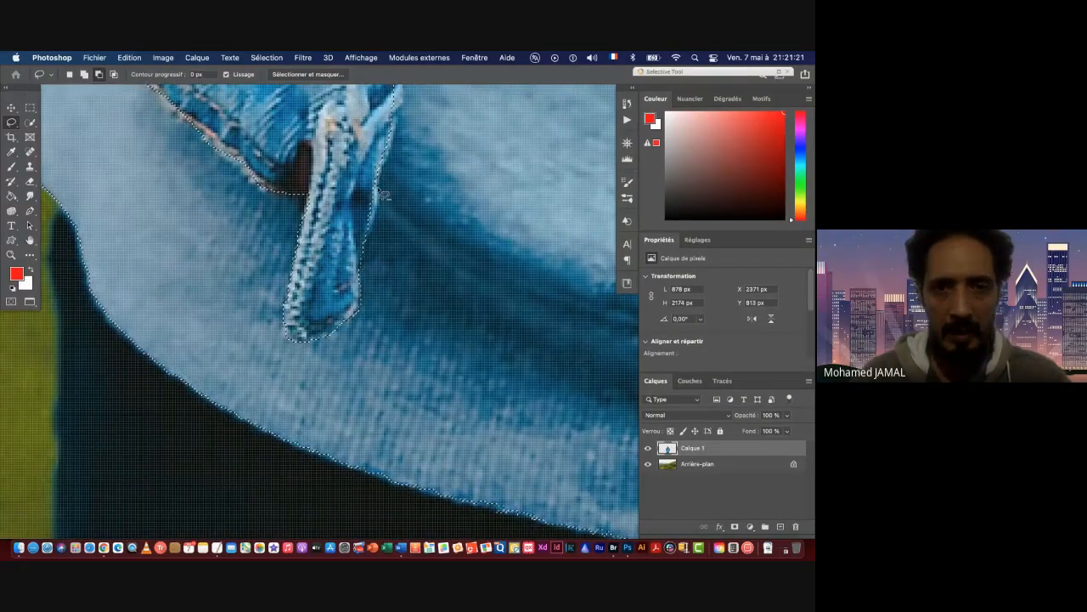
# Refine the selection along the jacket's lower front edge above the strap, removing stray denim and adding the missed hoodie fabric.
pyautogui.scroll(-5, 369, 197)
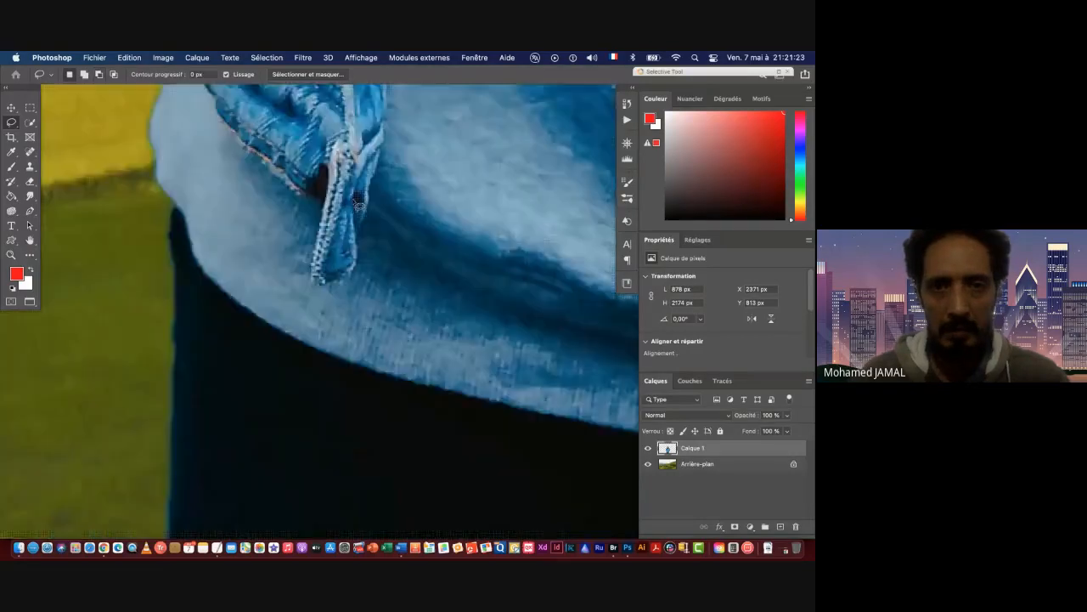
pyautogui.moveTo(361, 275); pyautogui.dragTo(337, 469)
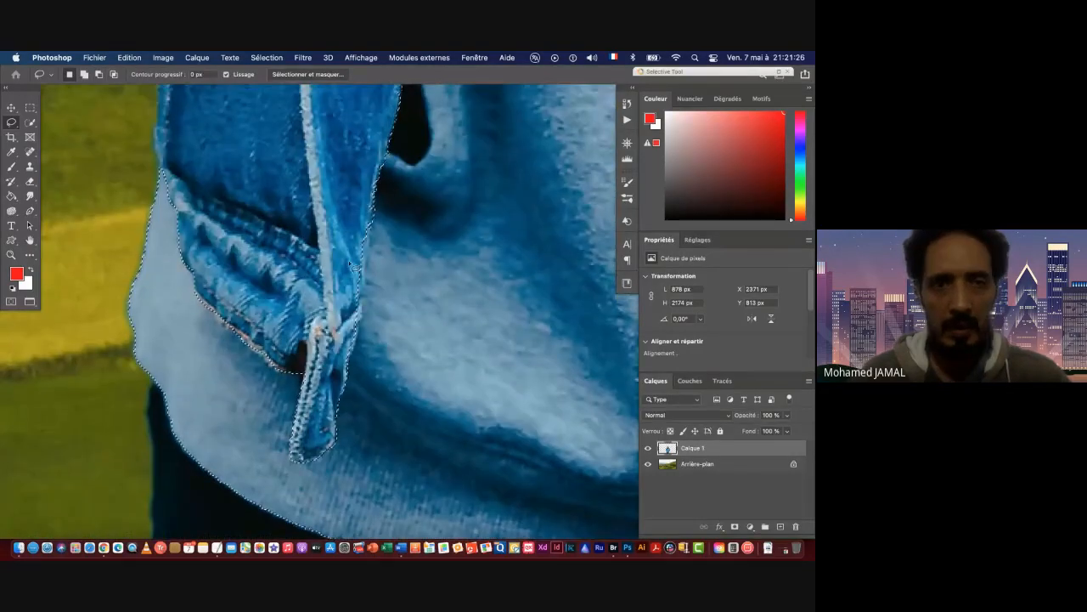
pyautogui.moveTo(375, 123)
pyautogui.mouseDown()
pyautogui.moveTo(383, 181)
pyautogui.moveTo(369, 269)
pyautogui.mouseUp()
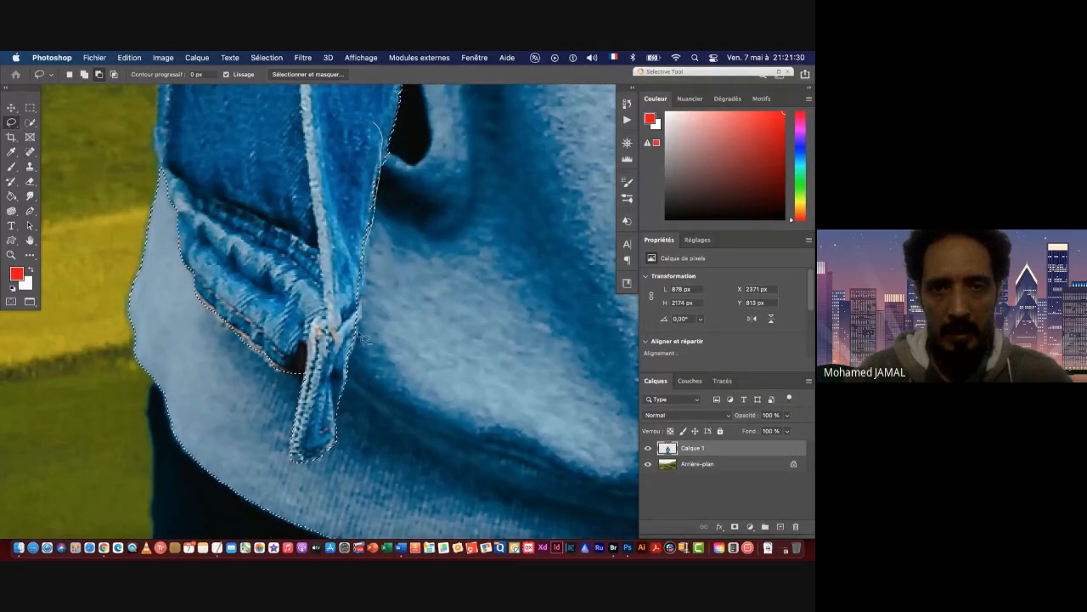
pyautogui.moveTo(330, 345); pyautogui.dragTo(379, 128)
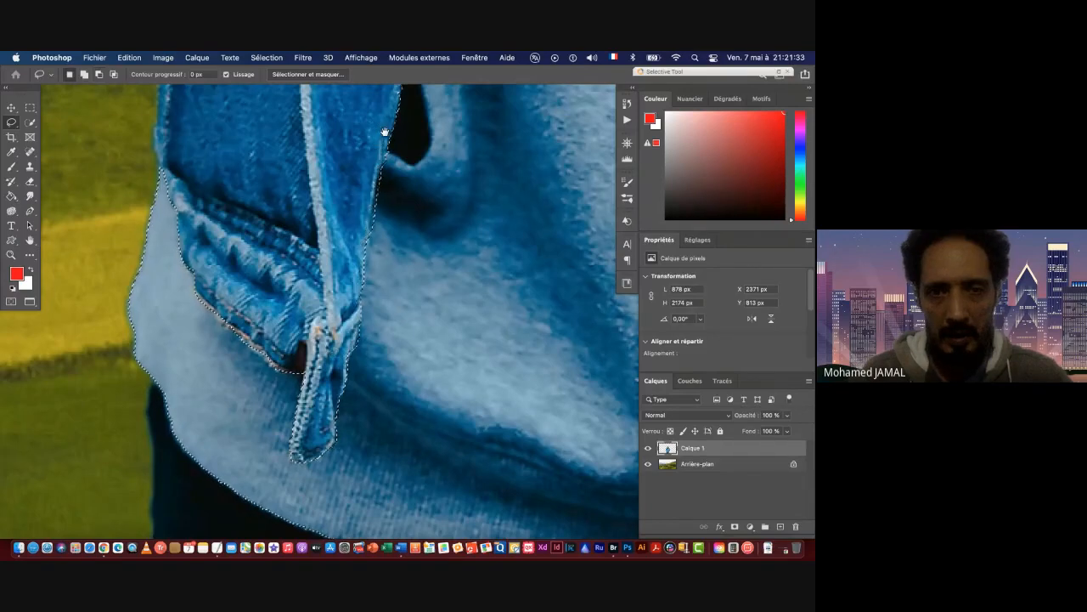
pyautogui.moveTo(386, 171); pyautogui.dragTo(371, 321)
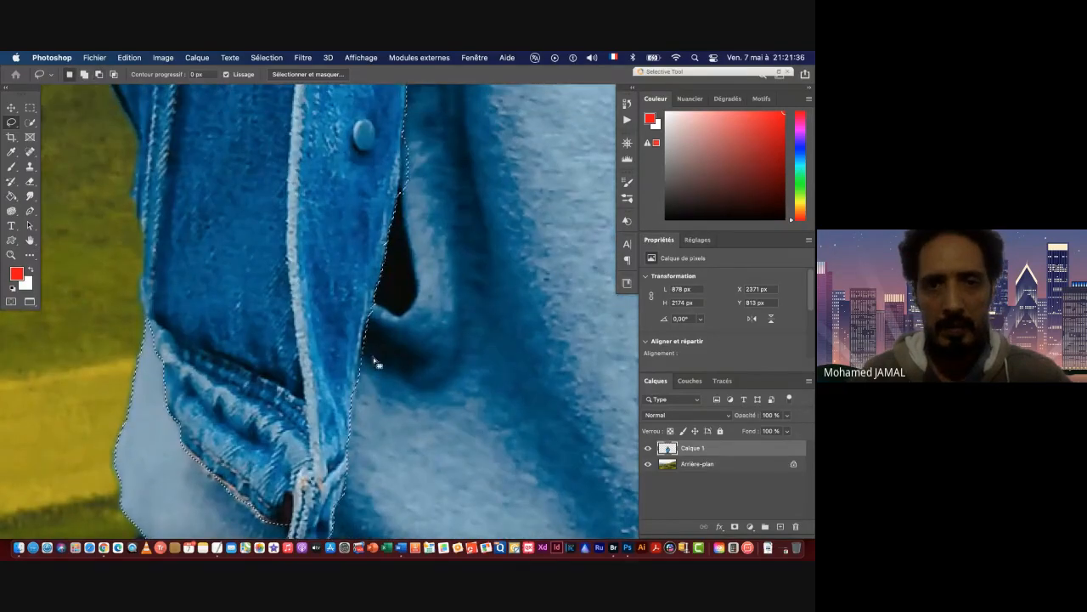
pyautogui.scroll(-3, 374, 355)
pyautogui.moveTo(358, 361)
pyautogui.mouseDown()
pyautogui.moveTo(359, 296)
pyautogui.moveTo(381, 236)
pyautogui.mouseUp()
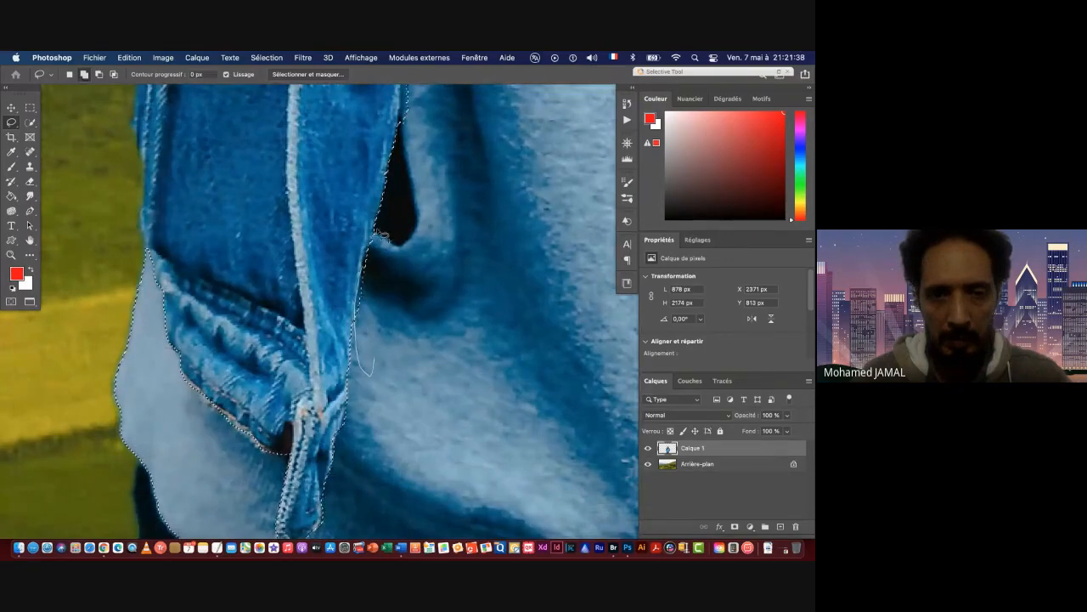
# Add the missed hoodie strip along the jacket's front edge, from the dark pocket gap up past the lower button.
pyautogui.moveTo(388, 319); pyautogui.dragTo(404, 180)
pyautogui.moveTo(399, 244)
pyautogui.mouseDown()
pyautogui.moveTo(398, 235)
pyautogui.moveTo(388, 424)
pyautogui.mouseUp()
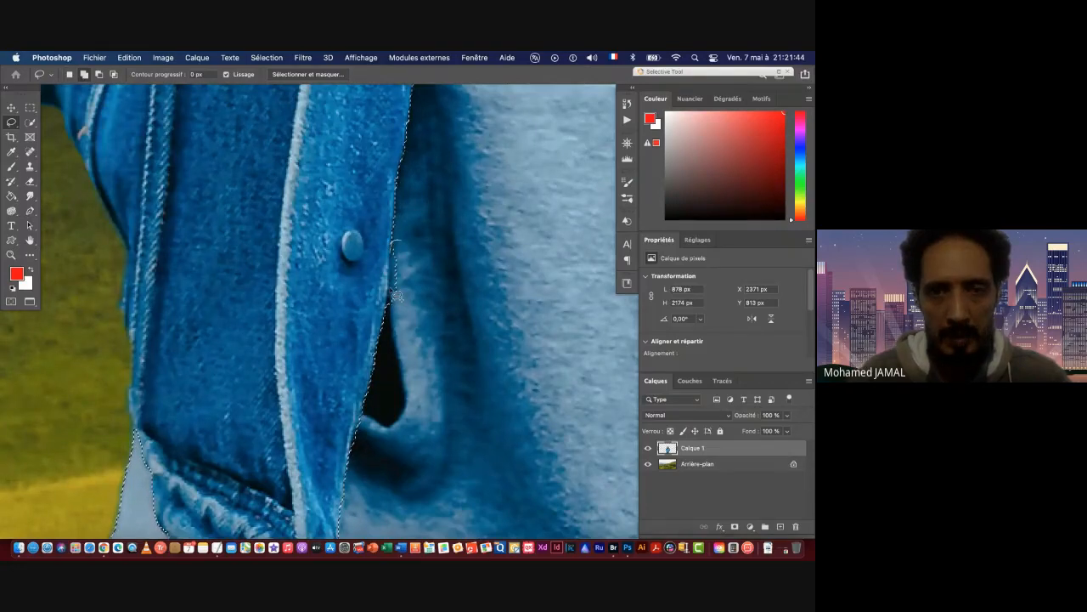
pyautogui.moveTo(422, 307); pyautogui.dragTo(401, 243)
pyautogui.moveTo(420, 212)
pyautogui.mouseDown()
pyautogui.moveTo(416, 145)
pyautogui.moveTo(379, 422)
pyautogui.mouseUp()
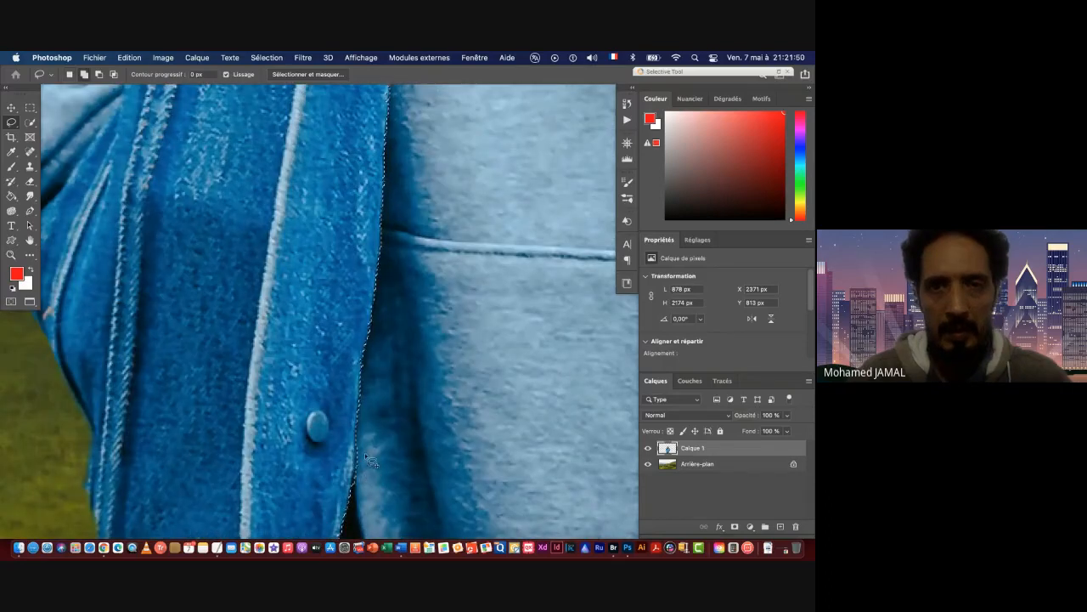
pyautogui.scroll(-1, 365, 453)
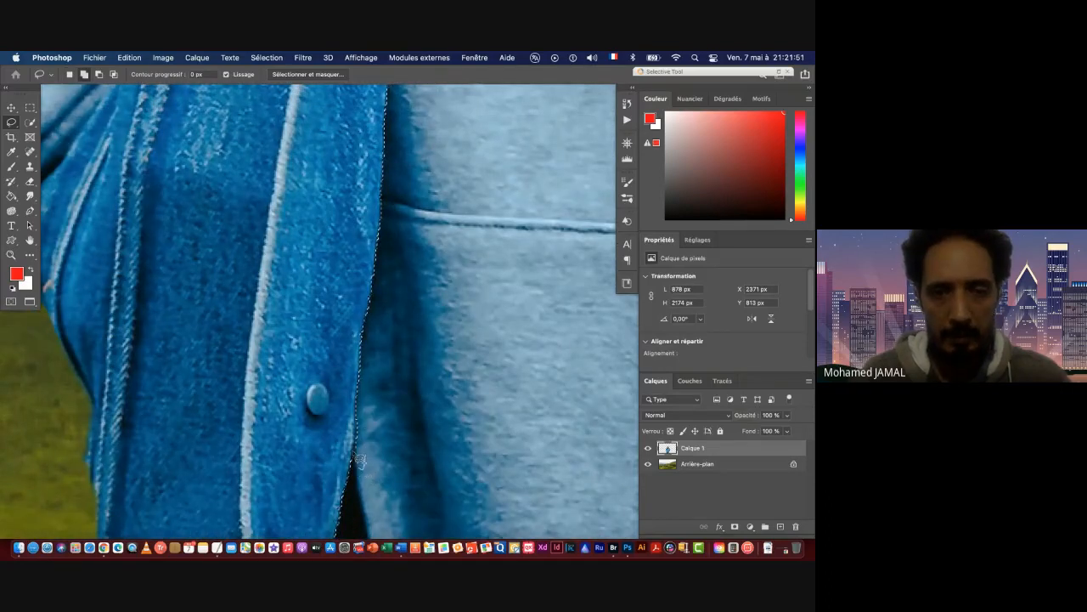
pyautogui.moveTo(373, 431); pyautogui.dragTo(372, 405)
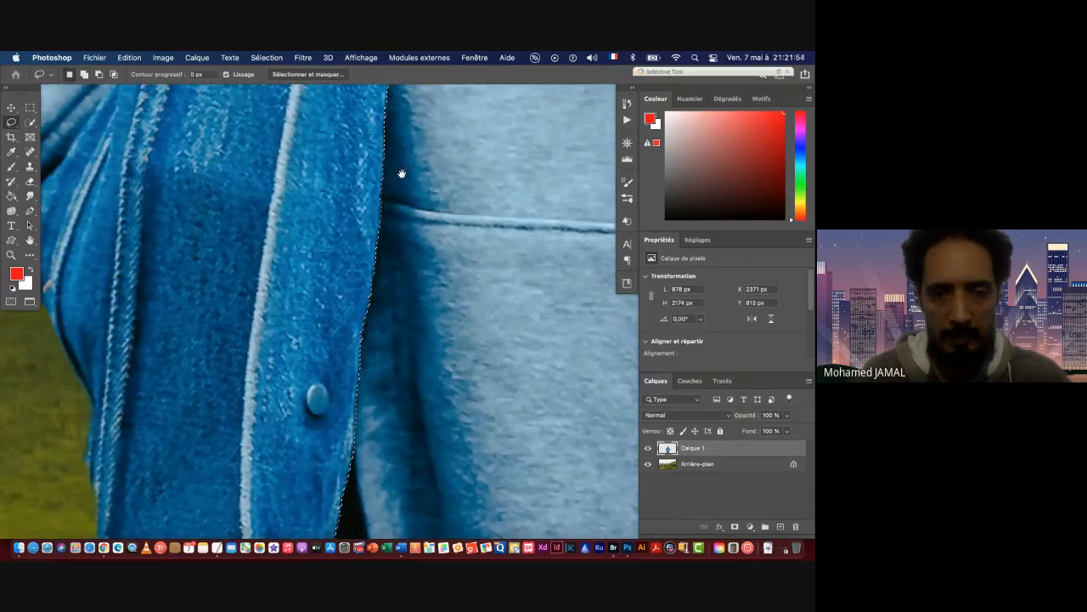
# Subtract the stitched denim edge beside and below the jacket's chest button from the selection.
pyautogui.moveTo(400, 168); pyautogui.dragTo(382, 408)
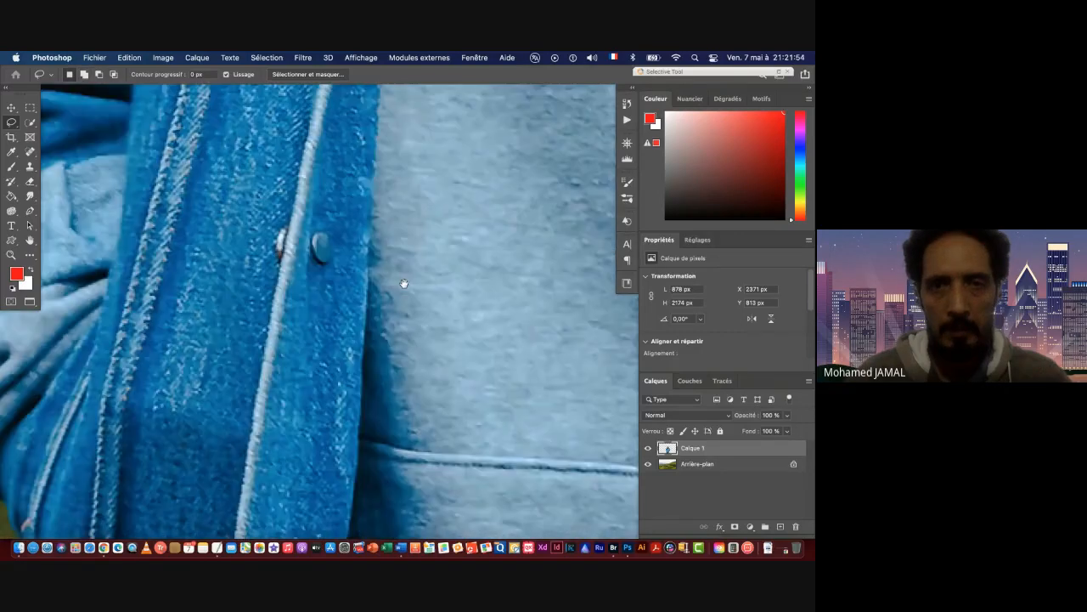
pyautogui.moveTo(405, 146); pyautogui.dragTo(399, 349)
pyautogui.moveTo(405, 133)
pyautogui.mouseDown()
pyautogui.moveTo(413, 299)
pyautogui.moveTo(413, 287)
pyautogui.mouseUp()
pyautogui.moveTo(415, 218); pyautogui.dragTo(415, 188)
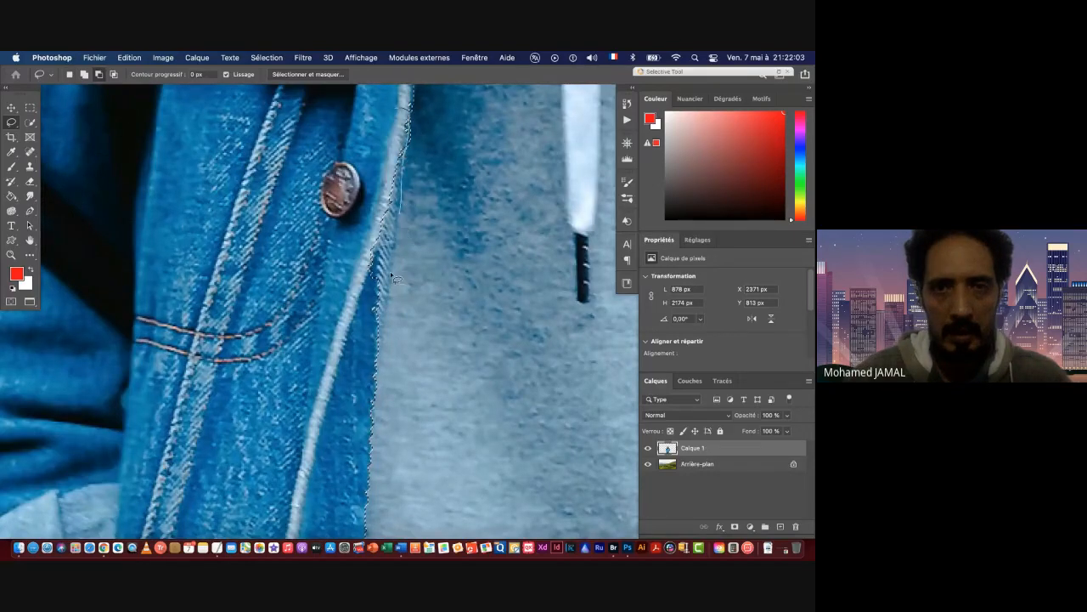
pyautogui.moveTo(390, 271); pyautogui.dragTo(387, 320)
pyautogui.moveTo(364, 176); pyautogui.dragTo(384, 136)
pyautogui.scroll(3, 395, 113)
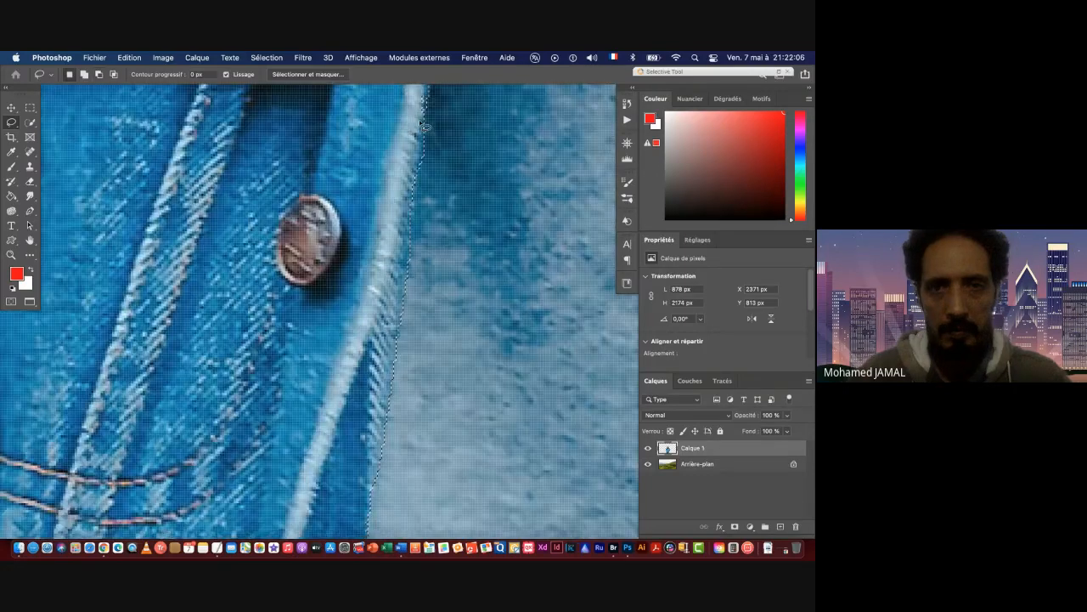
# Subtract the jacket's front edge between the chest button and the horizontal seam beside the pocket flap from the selection.
pyautogui.scroll(-3, 423, 125)
pyautogui.scroll(3, 418, 167)
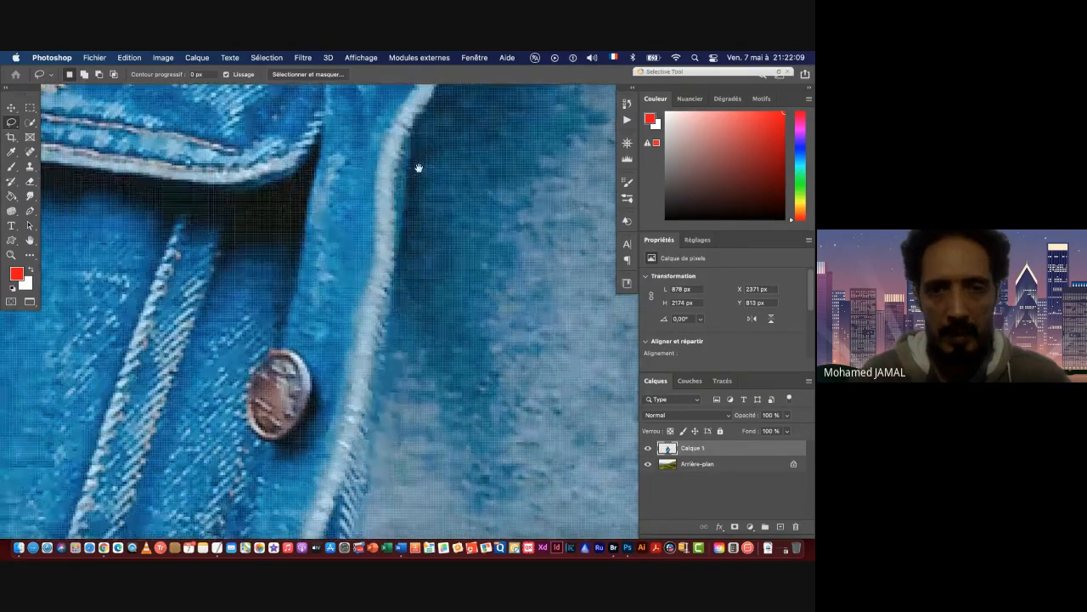
pyautogui.scroll(-2, 419, 153)
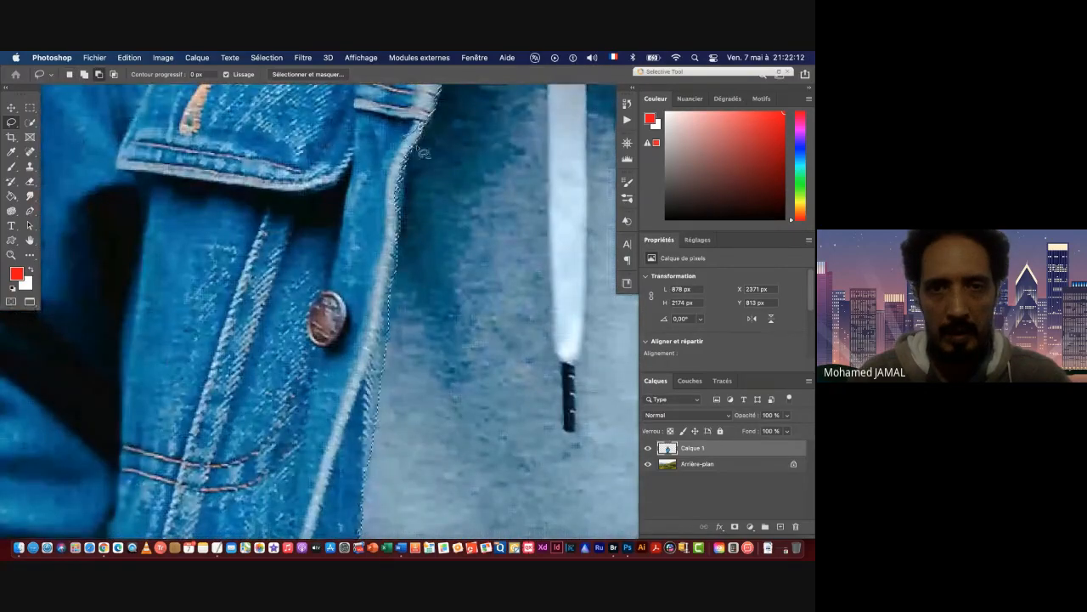
pyautogui.moveTo(422, 151); pyautogui.dragTo(398, 253)
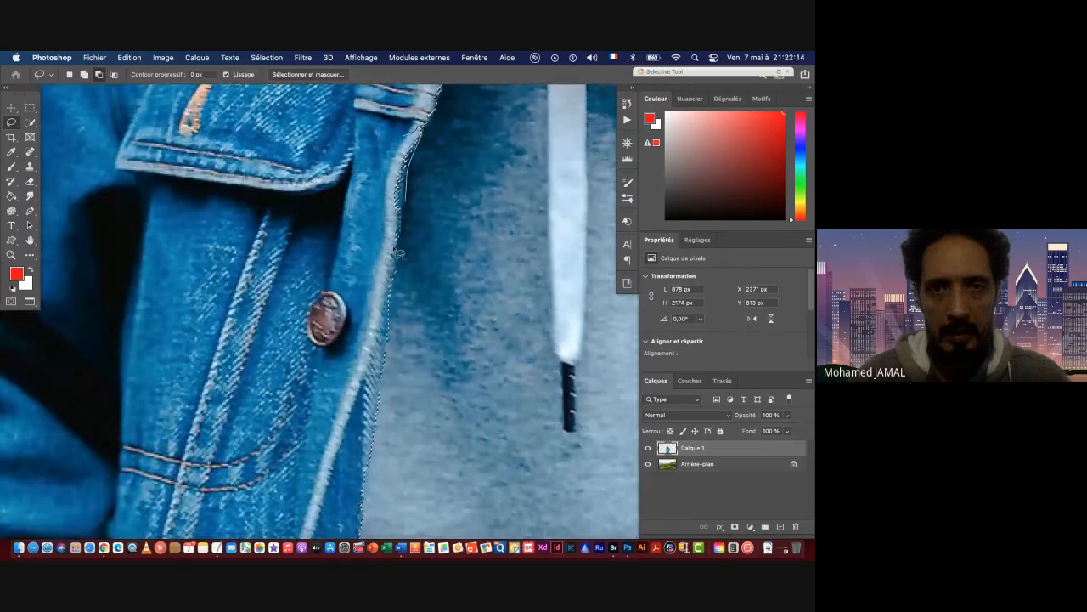
# Subtract the jacket's top button and the rounded denim flap around it from the selection.
pyautogui.moveTo(384, 157)
pyautogui.mouseDown()
pyautogui.moveTo(416, 136)
pyautogui.moveTo(419, 280)
pyautogui.mouseUp()
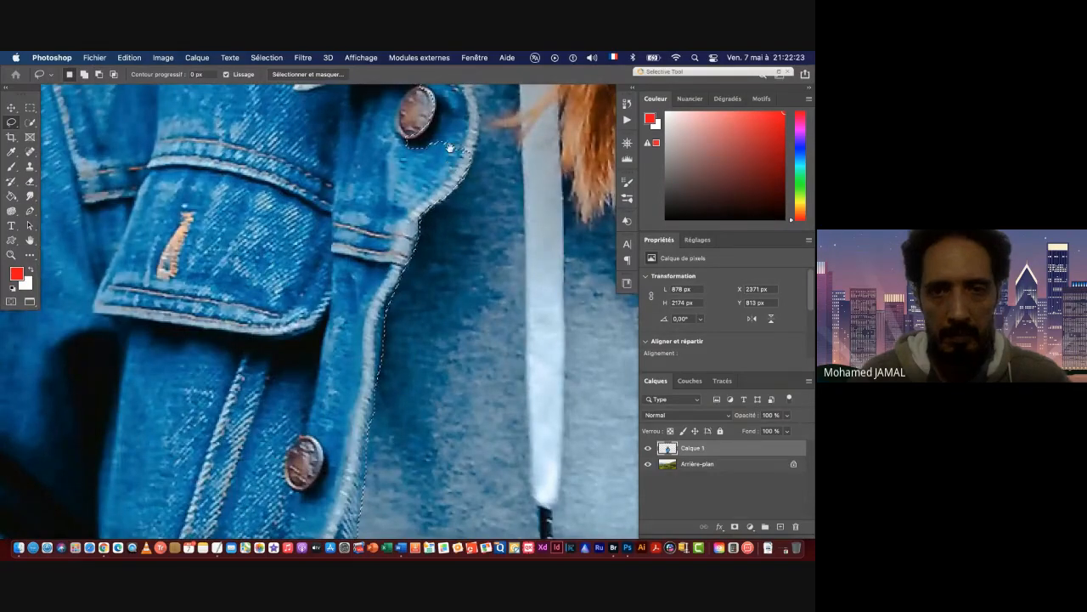
pyautogui.moveTo(434, 255); pyautogui.dragTo(427, 343)
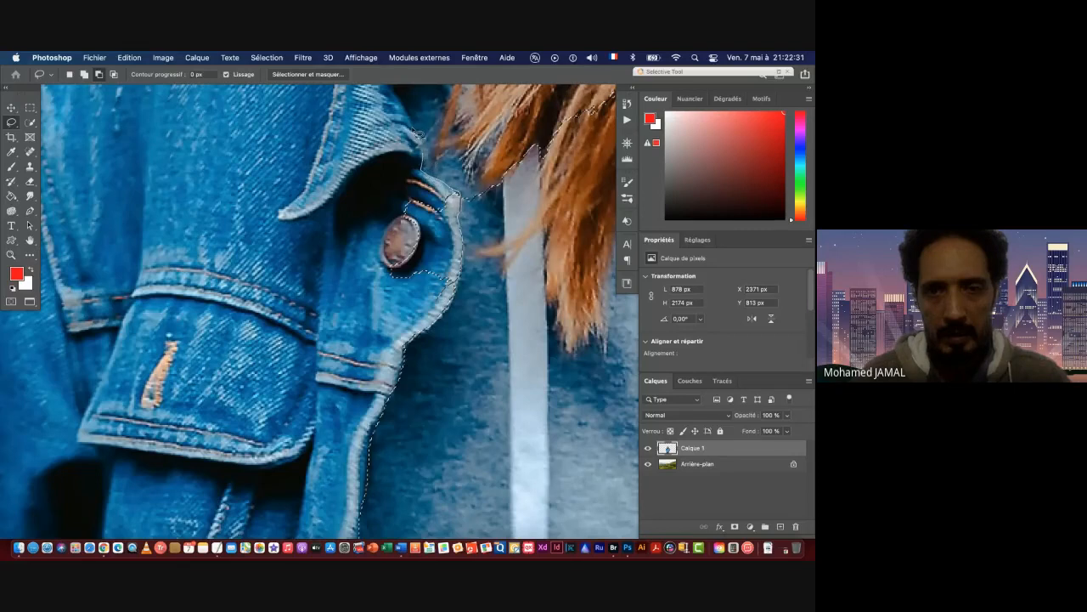
pyautogui.moveTo(371, 91)
pyautogui.mouseDown()
pyautogui.moveTo(303, 227)
pyautogui.moveTo(353, 289)
pyautogui.moveTo(408, 293)
pyautogui.moveTo(438, 213)
pyautogui.mouseUp()
pyautogui.moveTo(387, 291); pyautogui.dragTo(314, 466)
# Add the hood fabric between the denim collar and the woman's hair, from below her chin downwards, to the selection.
pyautogui.moveTo(393, 272); pyautogui.dragTo(393, 372)
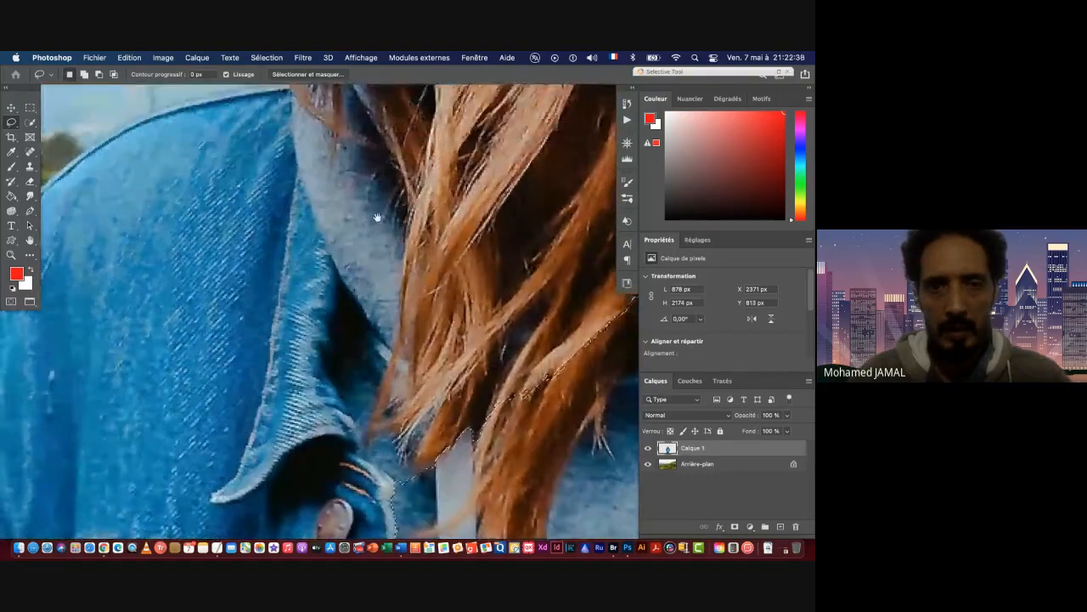
pyautogui.moveTo(379, 218); pyautogui.dragTo(398, 357)
pyautogui.moveTo(383, 197); pyautogui.dragTo(377, 306)
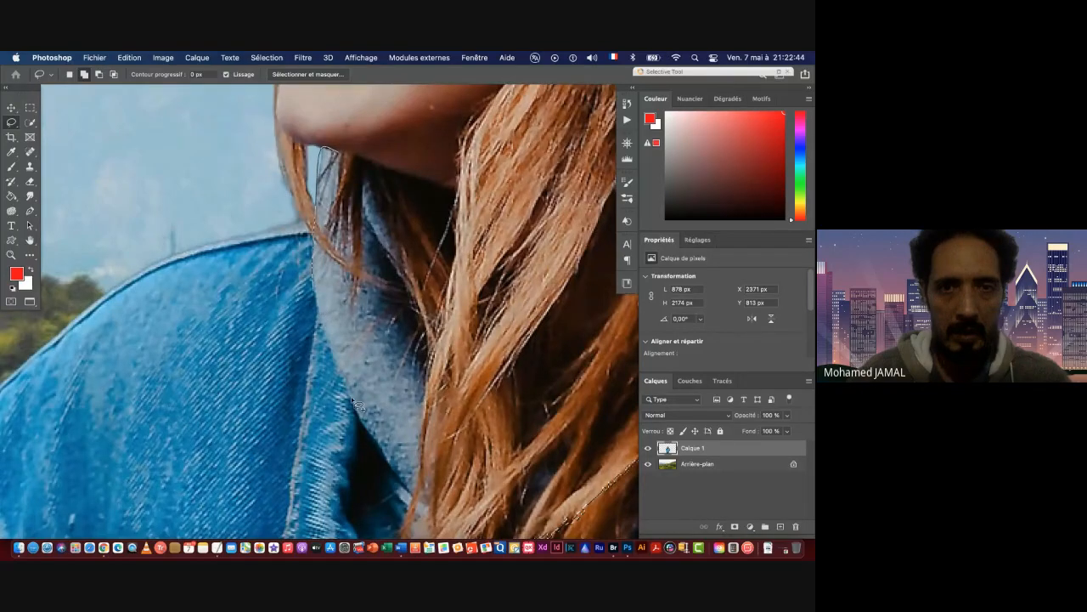
pyautogui.moveTo(354, 401)
pyautogui.mouseDown()
pyautogui.moveTo(408, 488)
pyautogui.moveTo(426, 433)
pyautogui.mouseUp()
pyautogui.moveTo(424, 338)
pyautogui.mouseDown()
pyautogui.moveTo(407, 256)
pyautogui.moveTo(346, 160)
pyautogui.mouseUp()
pyautogui.moveTo(401, 257); pyautogui.dragTo(401, 256)
pyautogui.moveTo(451, 446); pyautogui.dragTo(339, 133)
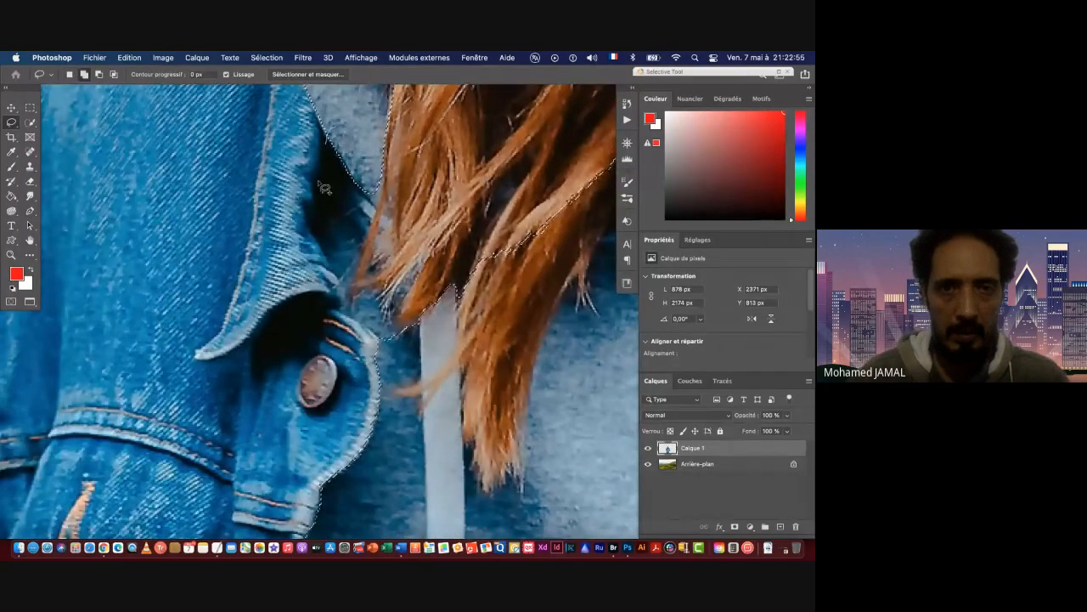
# Add the dark gap between the collar and the hair, down to the top of the button flap, to the selection.
pyautogui.moveTo(327, 128)
pyautogui.mouseDown()
pyautogui.moveTo(321, 245)
pyautogui.moveTo(366, 331)
pyautogui.moveTo(455, 333)
pyautogui.moveTo(461, 288)
pyautogui.moveTo(379, 185)
pyautogui.mouseUp()
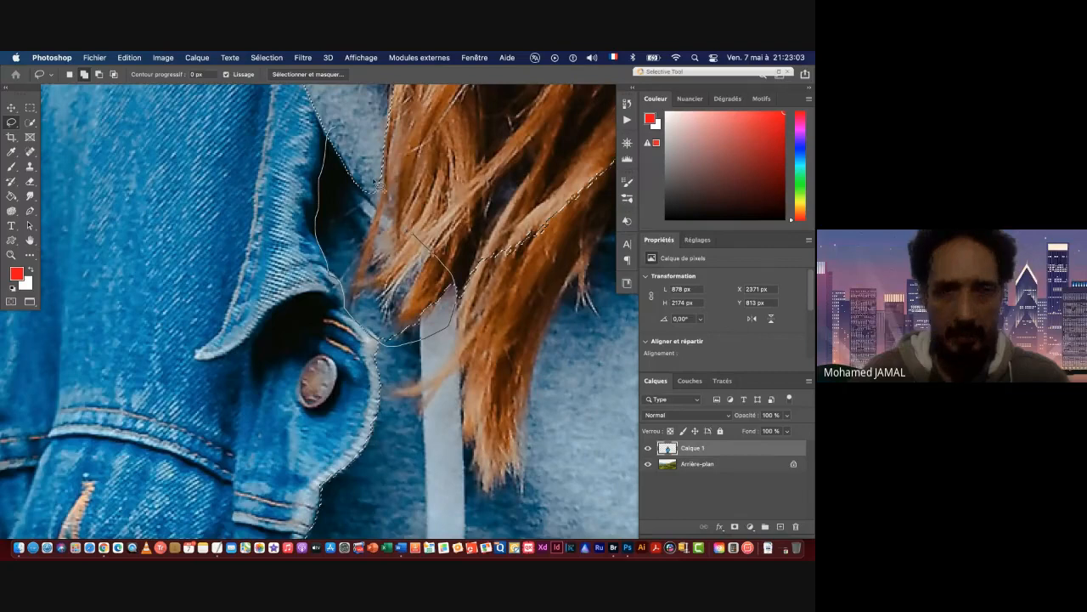
pyautogui.moveTo(338, 137); pyautogui.dragTo(330, 134)
pyautogui.moveTo(345, 270)
pyautogui.mouseDown()
pyautogui.moveTo(325, 293)
pyautogui.moveTo(171, 340)
pyautogui.mouseUp()
# Subtract the lower strands of the woman's hair above the hoodie drawstring from the selection.
pyautogui.scroll(-5, 412, 255)
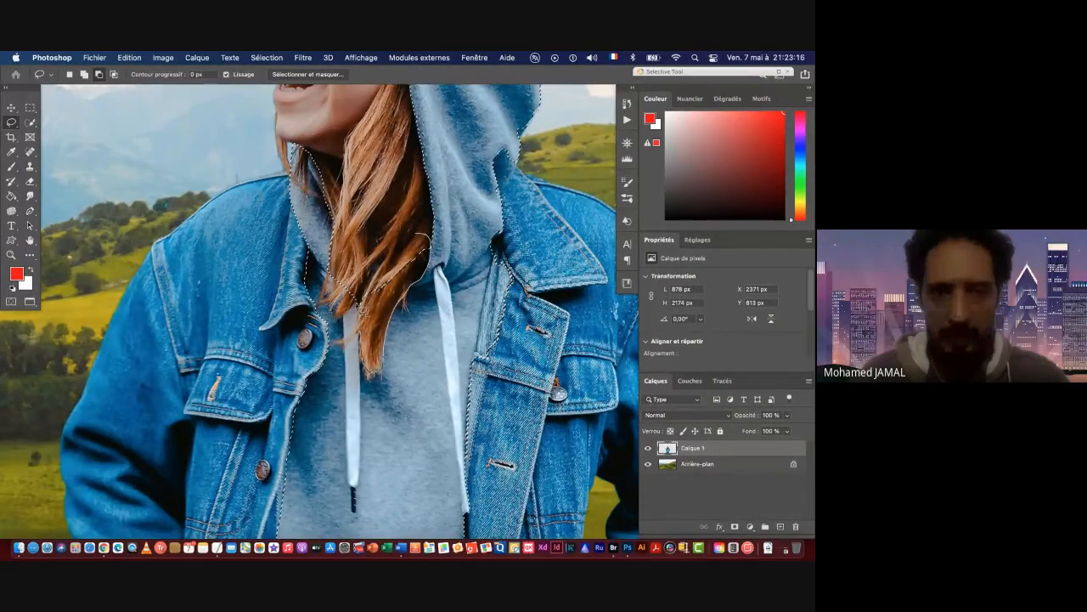
pyautogui.moveTo(393, 248); pyautogui.dragTo(362, 288)
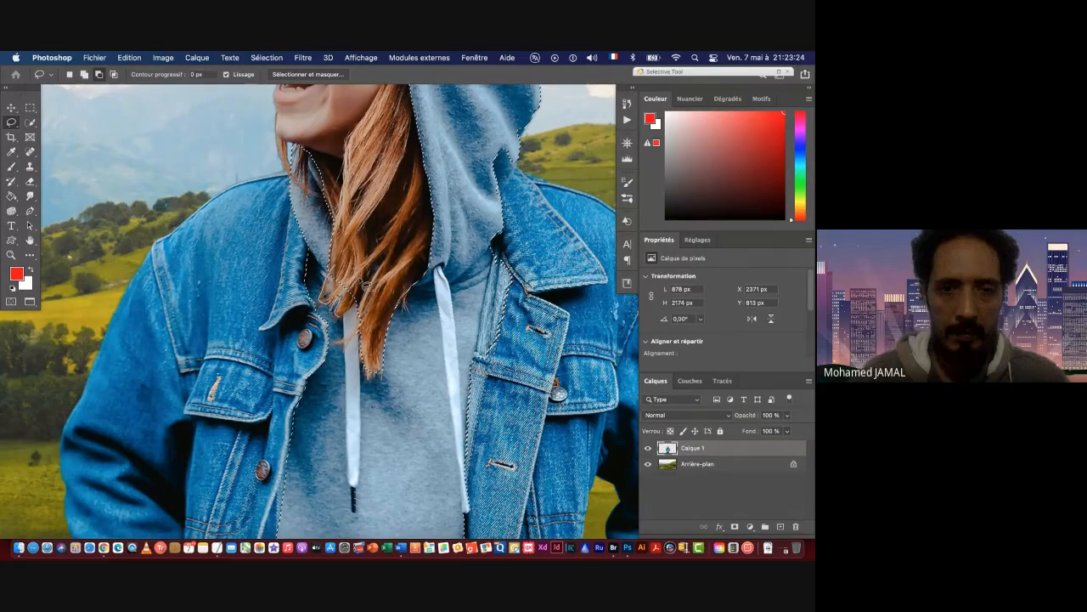
pyautogui.moveTo(469, 280); pyautogui.dragTo(441, 274)
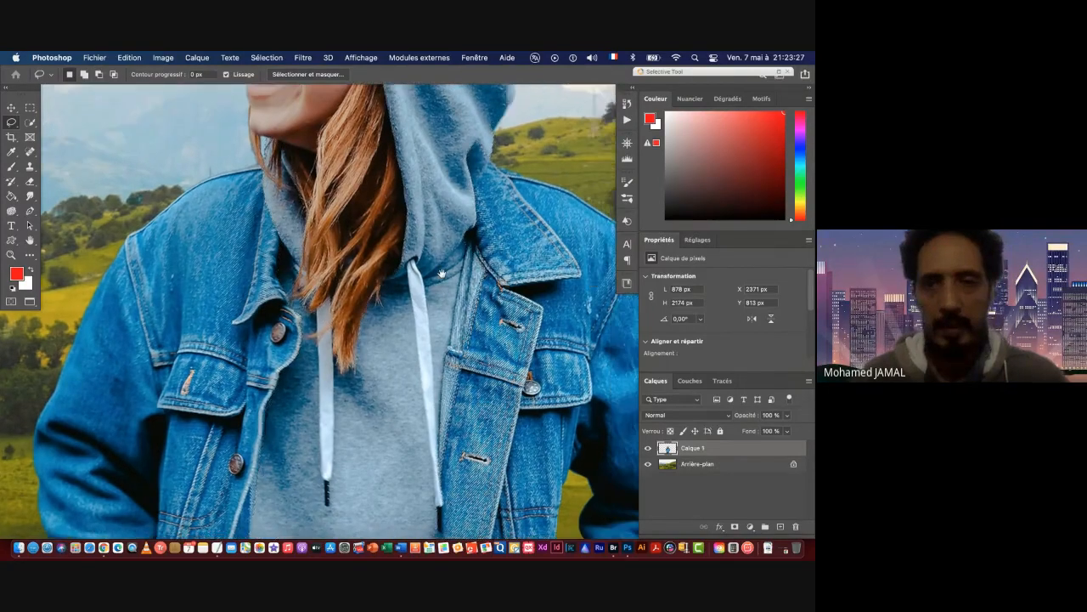
pyautogui.scroll(4, 442, 274)
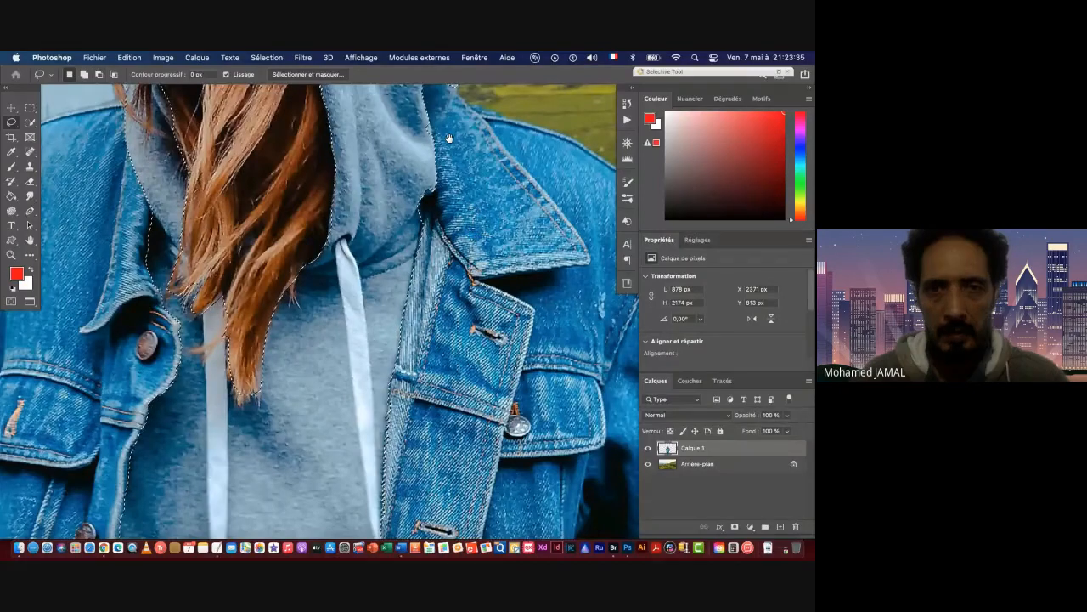
# Add the hood's lower back edge, from the sky outline down to the denim collar, to the selection.
pyautogui.scroll(5, 450, 138)
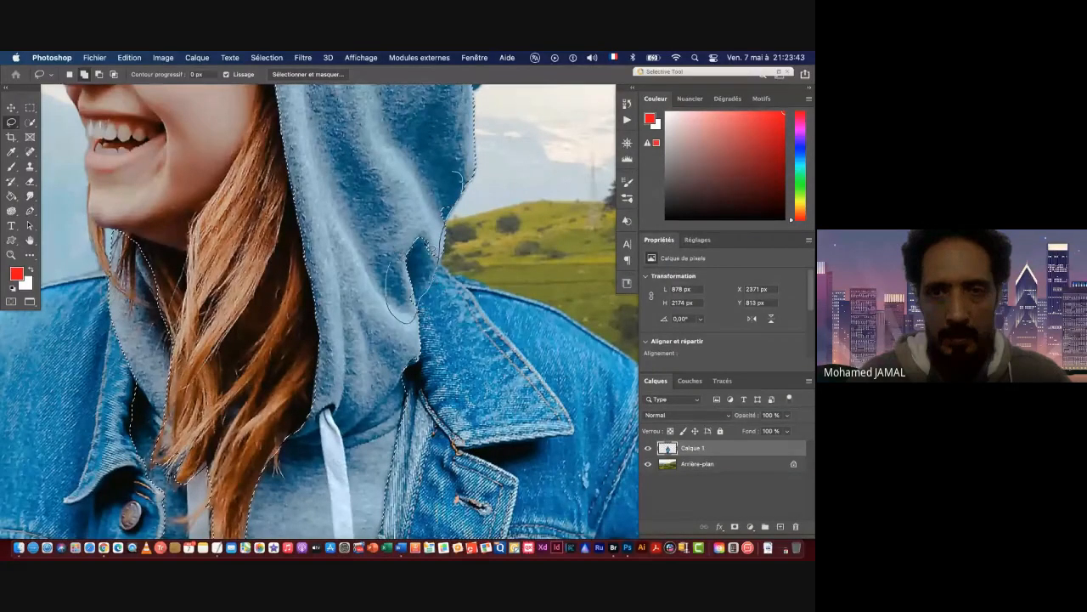
pyautogui.scroll(-5, 439, 207)
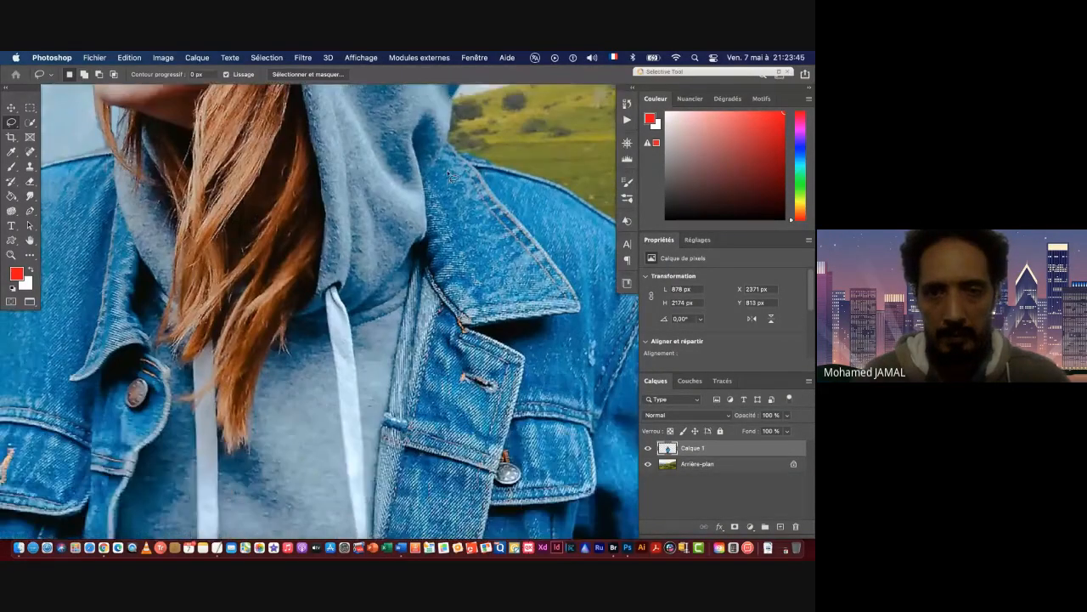
pyautogui.scroll(-3, 449, 175)
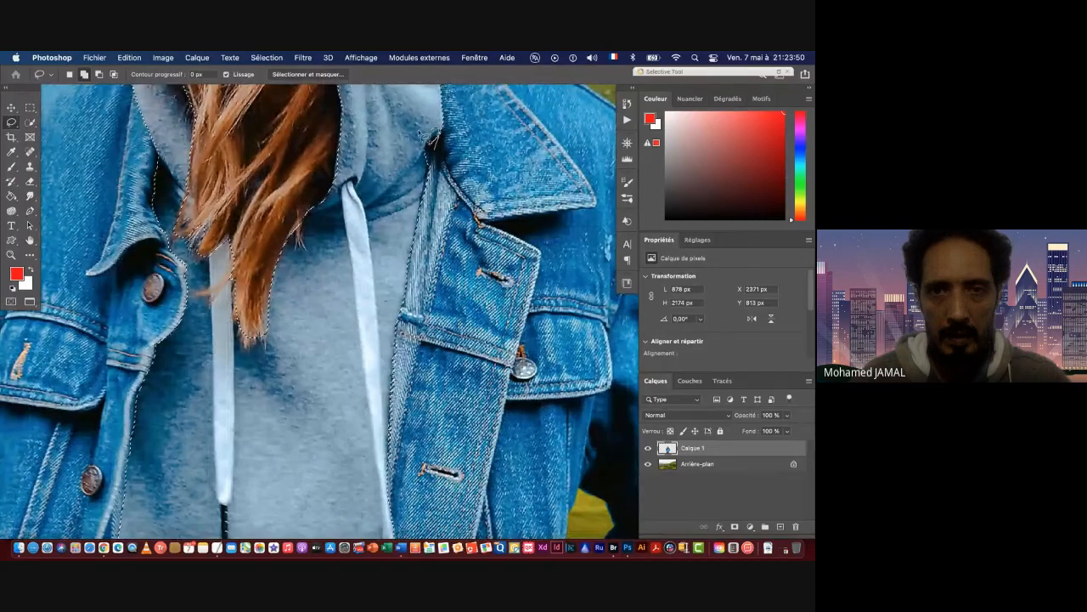
# Subtract the jacket's buttonhole edge beside the hoodie from the selection and add the drawstring's black tip next to it.
pyautogui.moveTo(436, 280); pyautogui.dragTo(462, 87)
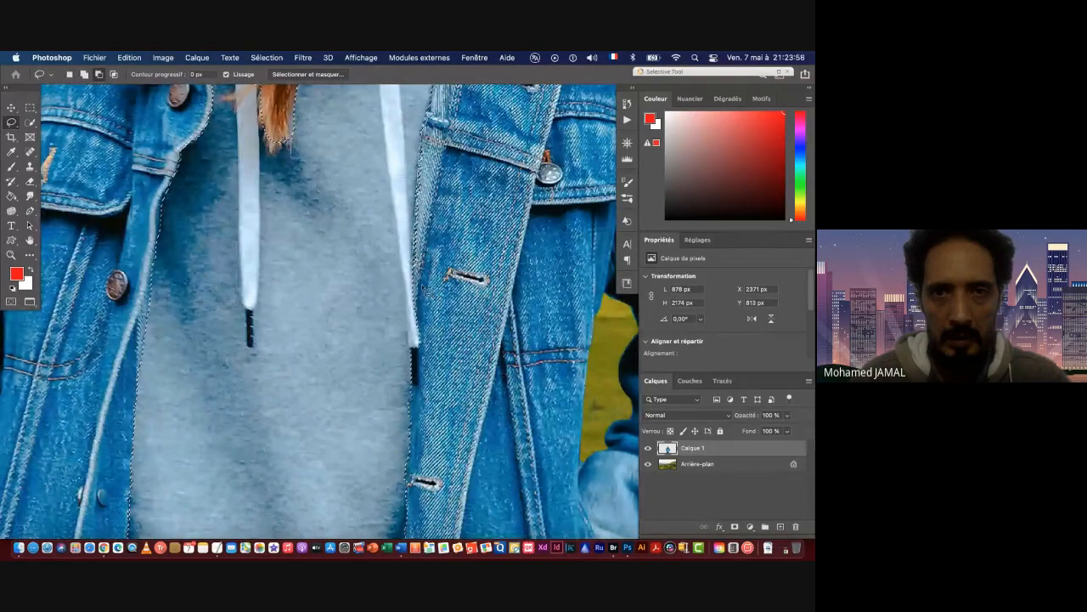
pyautogui.moveTo(432, 265); pyautogui.dragTo(431, 170)
pyautogui.scroll(-3, 429, 166)
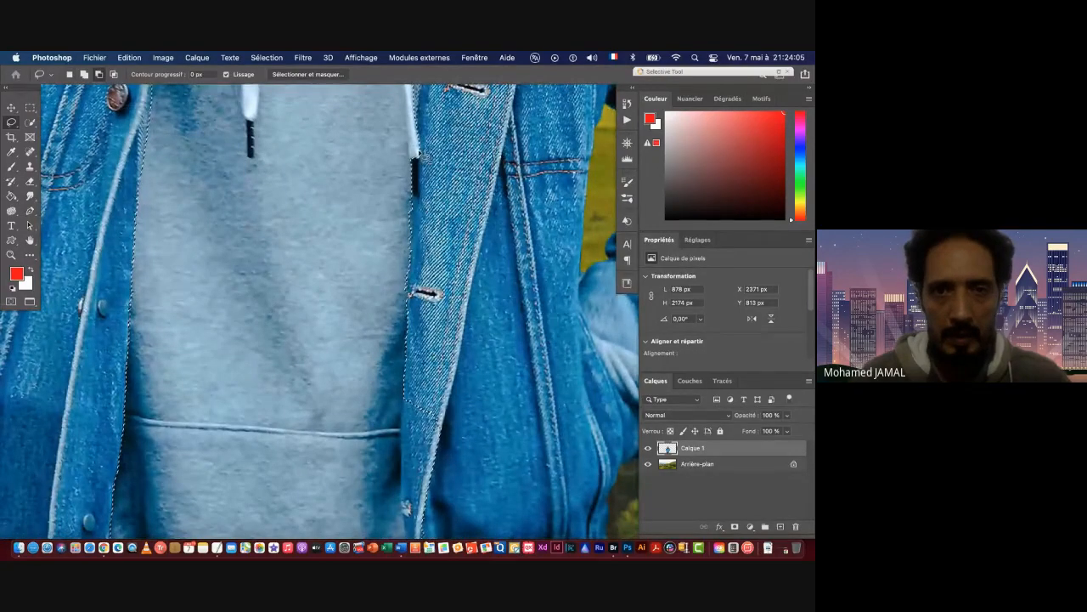
pyautogui.press('shift')
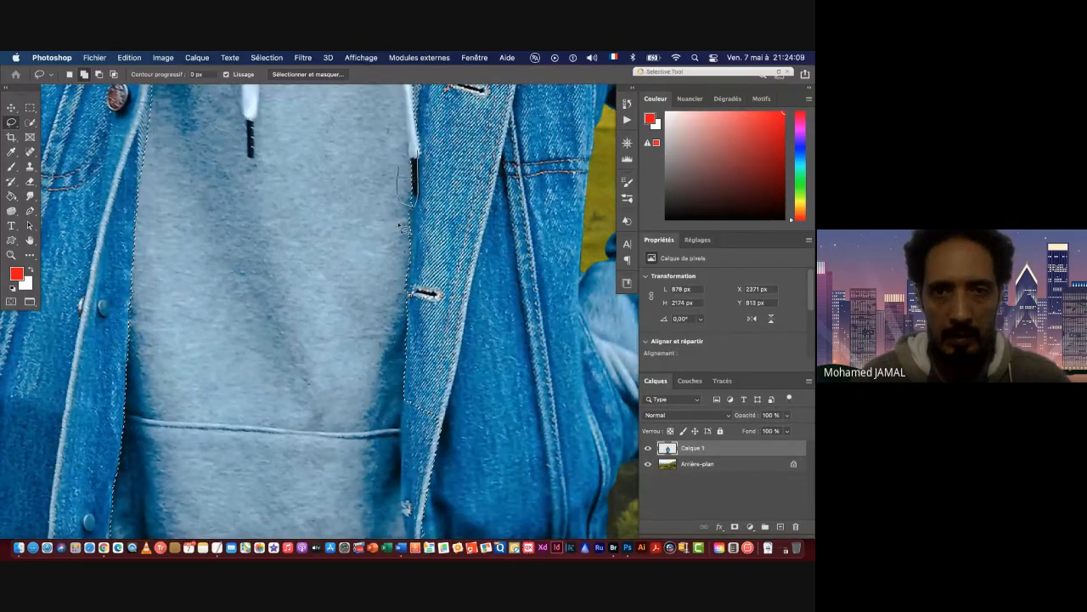
pyautogui.moveTo(399, 225)
pyautogui.mouseDown()
pyautogui.moveTo(413, 174)
pyautogui.moveTo(417, 205)
pyautogui.mouseUp()
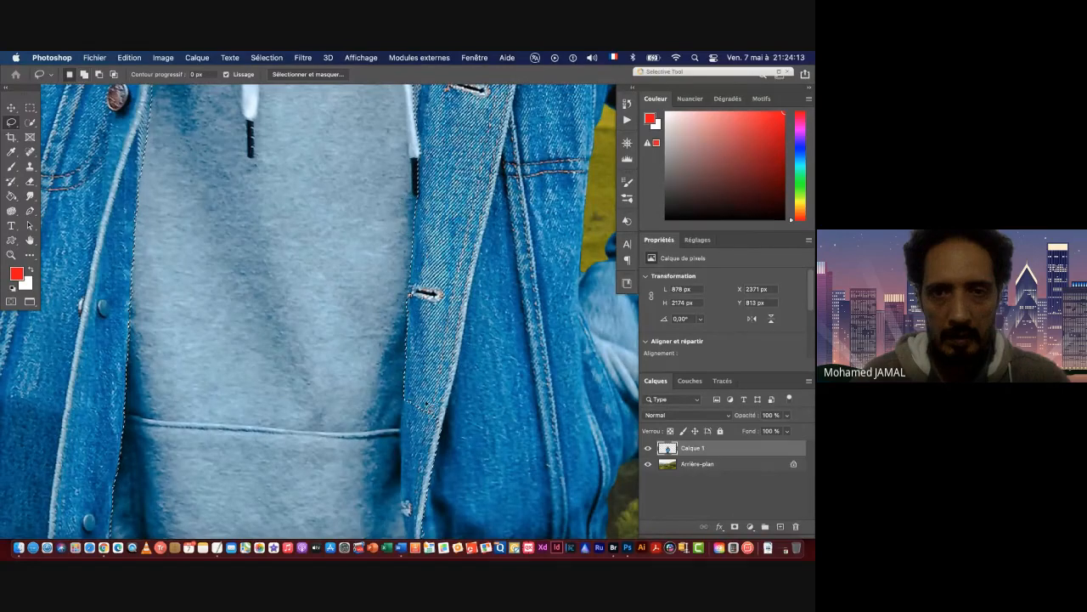
# Subtract the lower part of the jacket's buttonhole strip, down to the denim waistband, from the selection.
pyautogui.scroll(-3, 416, 213)
pyautogui.scroll(-5, 431, 186)
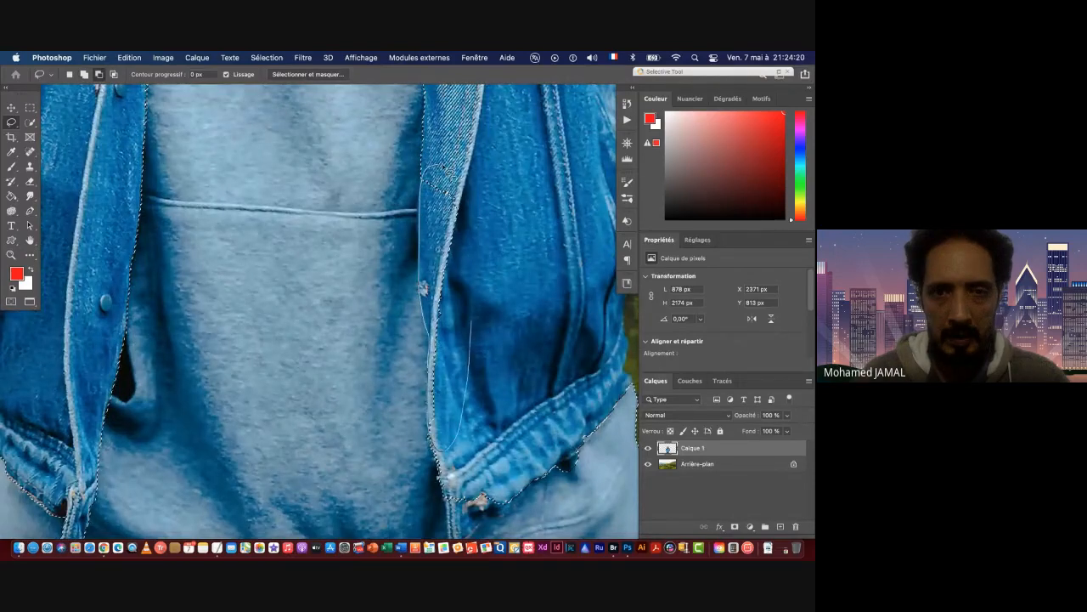
pyautogui.moveTo(350, 187); pyautogui.dragTo(344, 179)
# Refine the selection along the denim waistband's lower edge and pointed front corner, excluding the jacket from the hoodie.
pyautogui.scroll(-5, 344, 178)
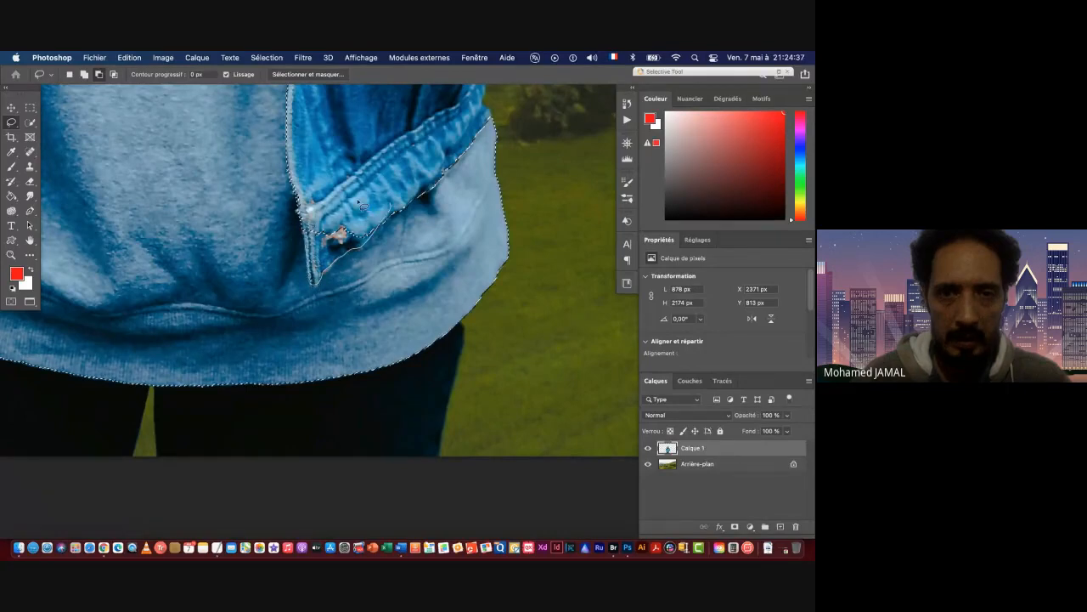
pyautogui.scroll(2, 377, 192)
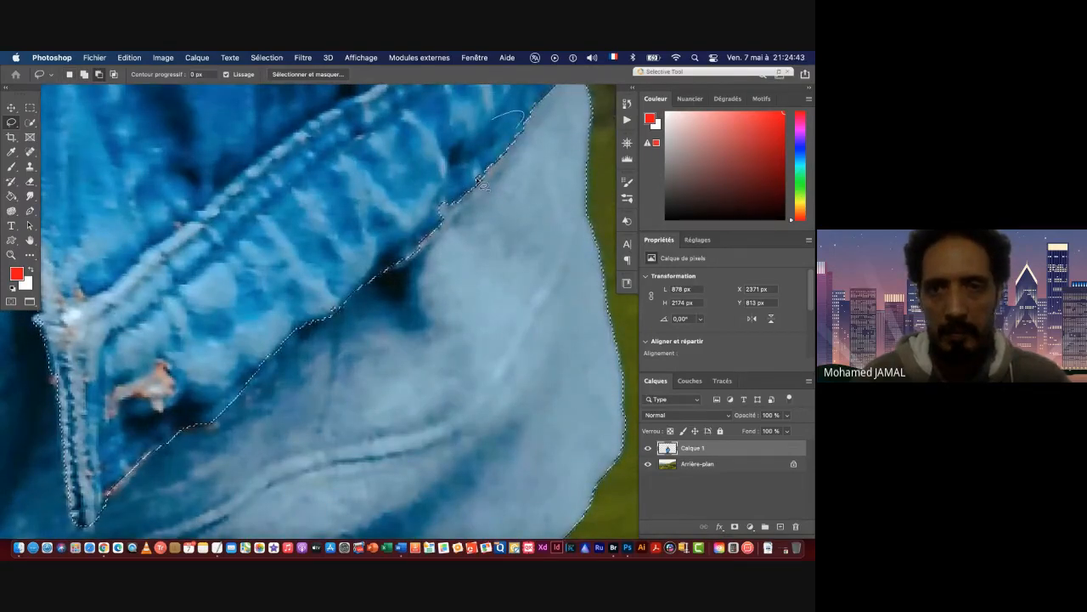
pyautogui.moveTo(431, 228); pyautogui.dragTo(410, 247)
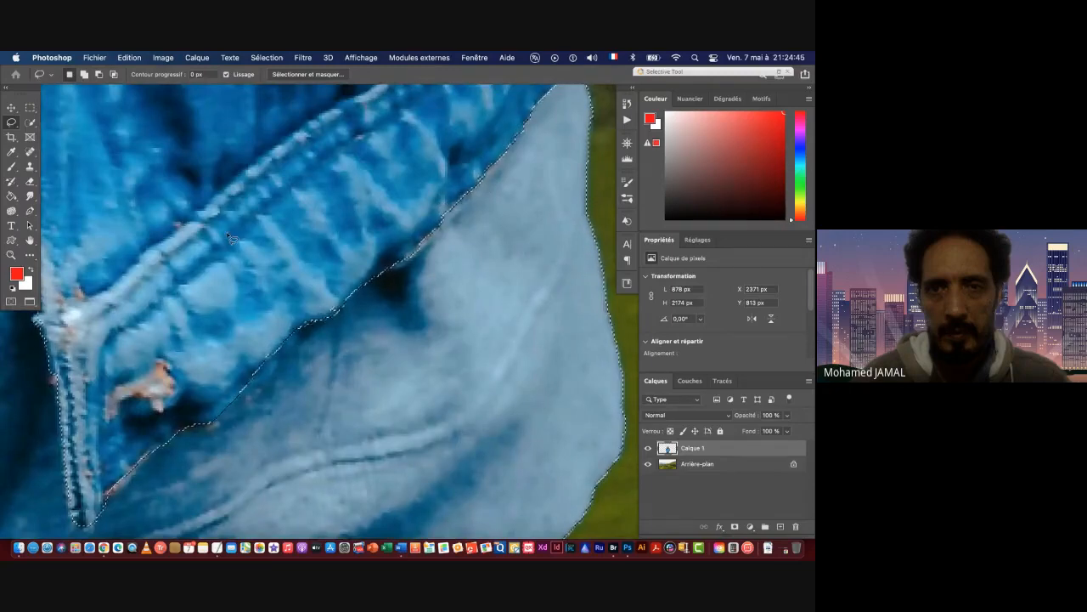
pyautogui.moveTo(455, 217); pyautogui.dragTo(759, 201)
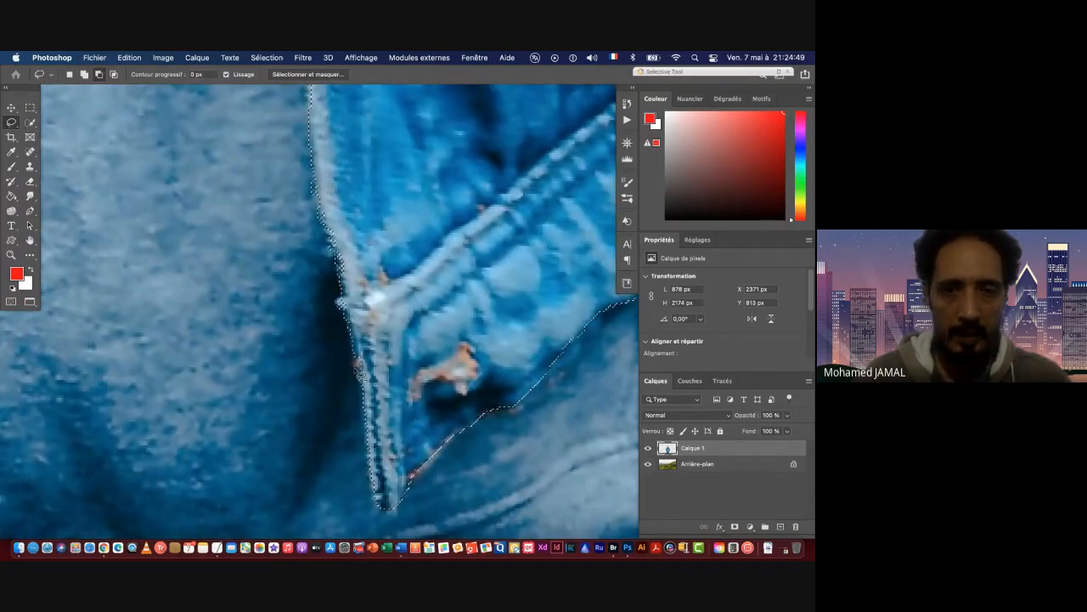
pyautogui.press('alt')
pyautogui.press('shift')
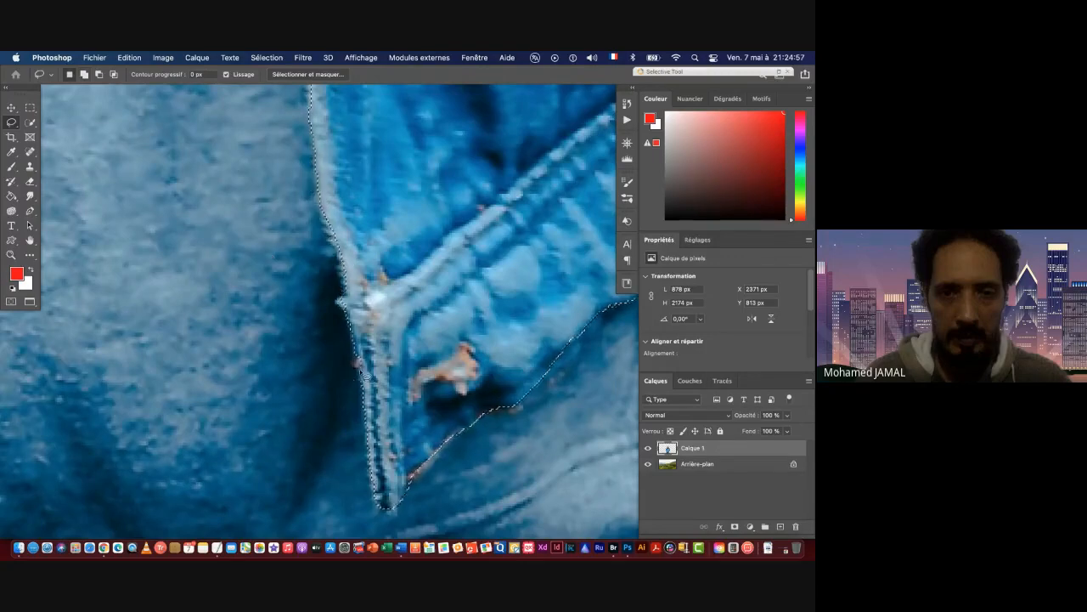
# Subtract the knit beanie with its round patch from the selection, following the hood's inner edge beside the face.
pyautogui.press('super+space')
pyautogui.moveTo(425, 295); pyautogui.dragTo(304, 307)
pyautogui.moveTo(450, 188); pyautogui.dragTo(432, 529)
pyautogui.press('super+d')
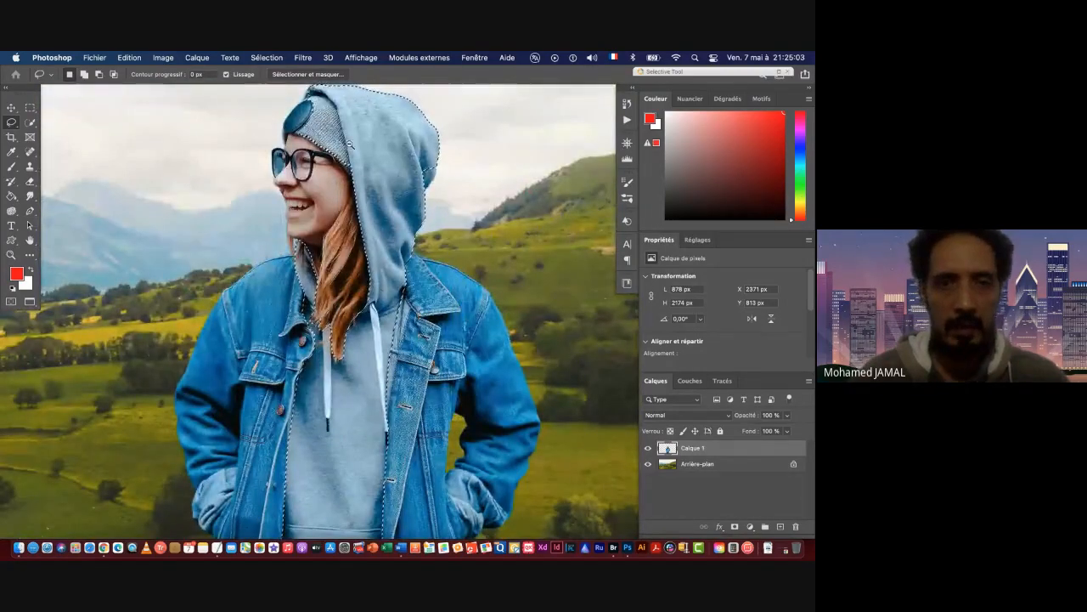
pyautogui.moveTo(334, 138)
pyautogui.mouseDown()
pyautogui.moveTo(373, 157)
pyautogui.moveTo(397, 327)
pyautogui.mouseUp()
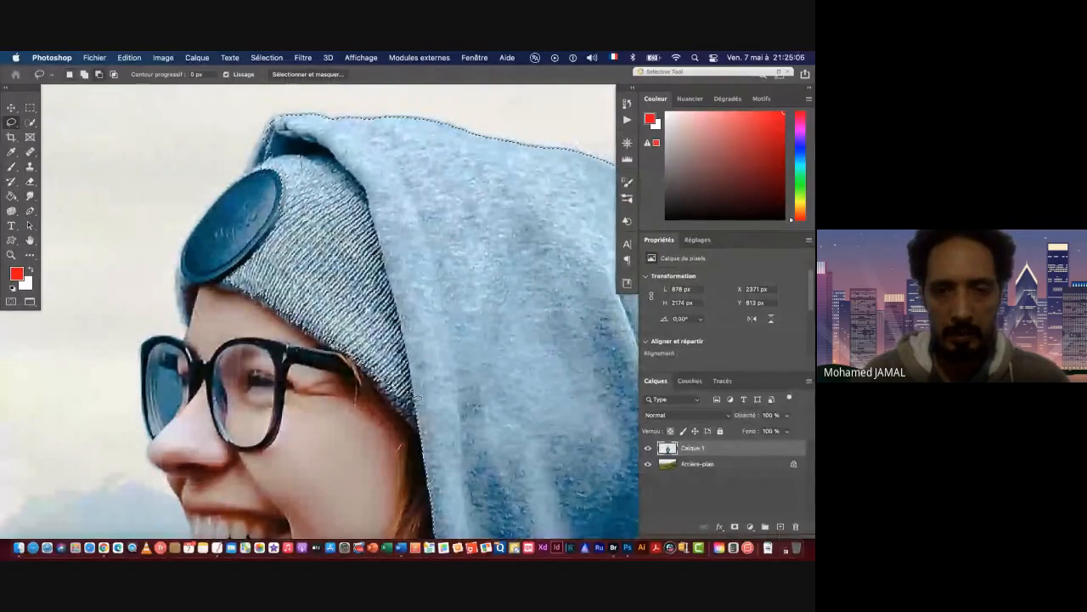
pyautogui.moveTo(408, 443); pyautogui.dragTo(413, 359)
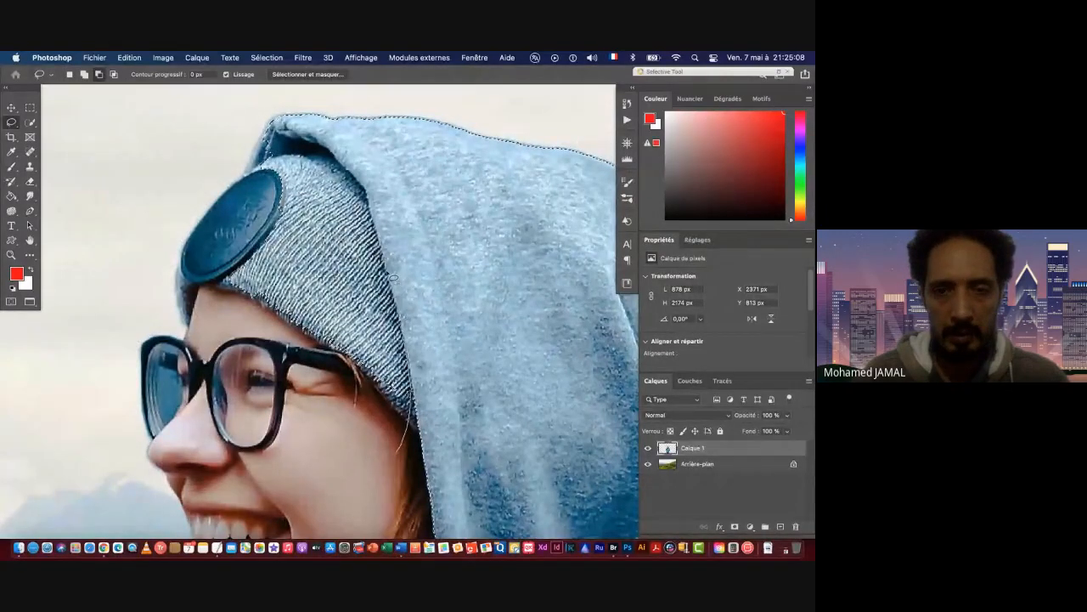
pyautogui.moveTo(395, 278)
pyautogui.mouseDown()
pyautogui.moveTo(367, 196)
pyautogui.moveTo(318, 148)
pyautogui.moveTo(225, 182)
pyautogui.mouseUp()
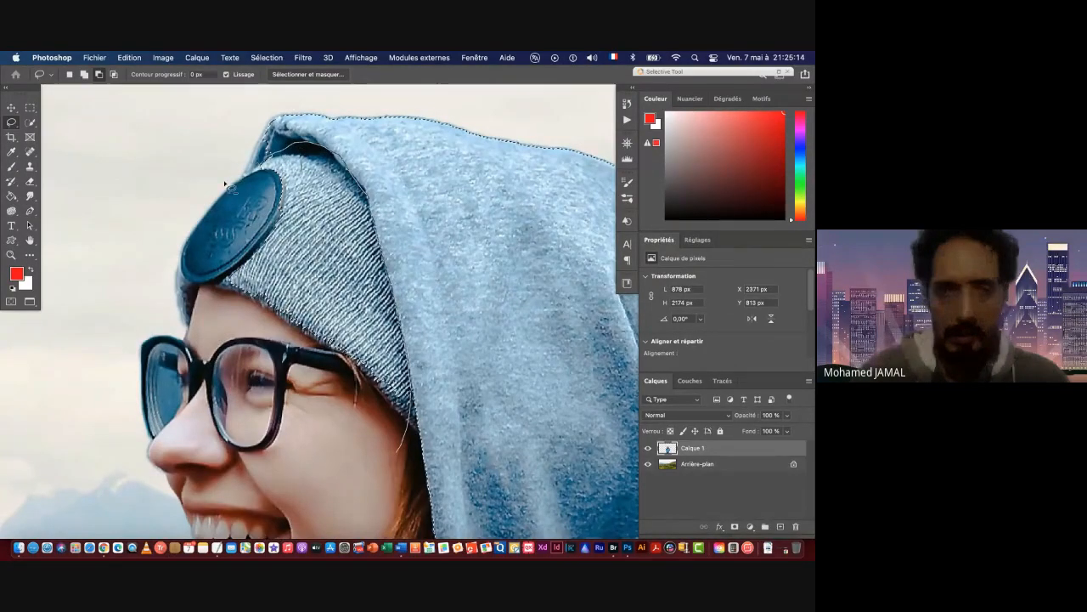
pyautogui.moveTo(196, 287)
pyautogui.mouseDown()
pyautogui.moveTo(342, 459)
pyautogui.moveTo(407, 472)
pyautogui.mouseUp()
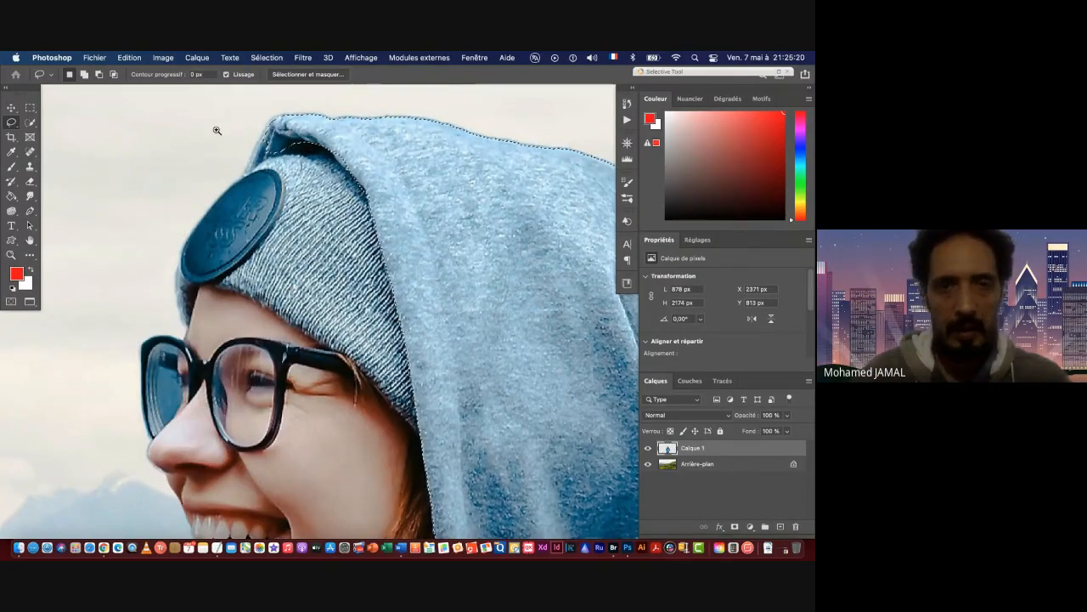
# Add the hood's front tip and the dark inner fabric above the beanie's patch to the selection.
pyautogui.moveTo(214, 130)
pyautogui.mouseDown()
pyautogui.moveTo(388, 182)
pyautogui.moveTo(336, 188)
pyautogui.moveTo(312, 236)
pyautogui.mouseUp()
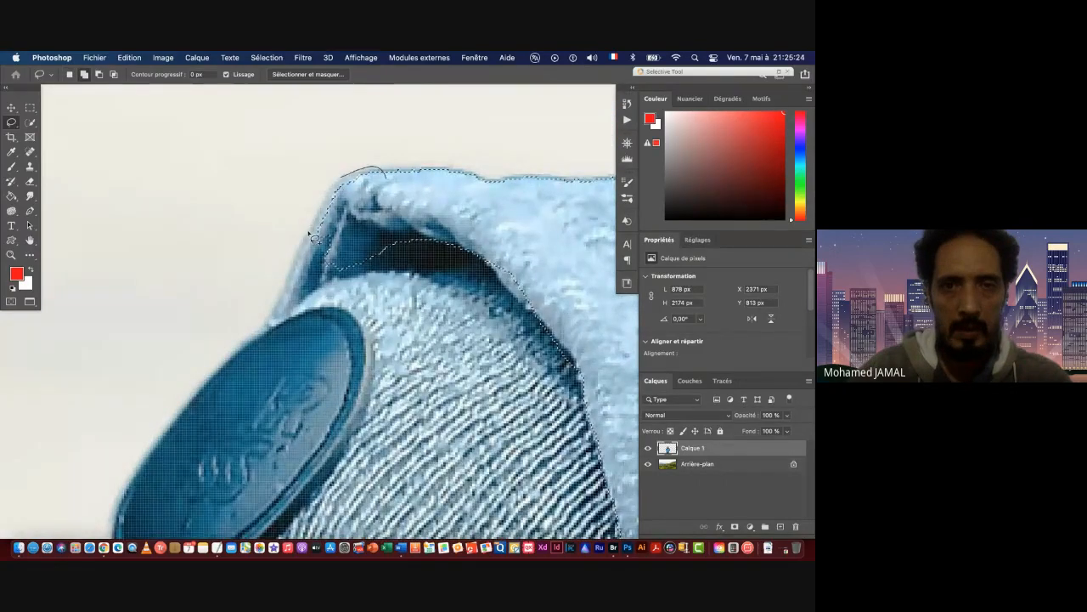
pyautogui.moveTo(277, 297)
pyautogui.mouseDown()
pyautogui.moveTo(266, 324)
pyautogui.moveTo(337, 281)
pyautogui.moveTo(386, 277)
pyautogui.mouseUp()
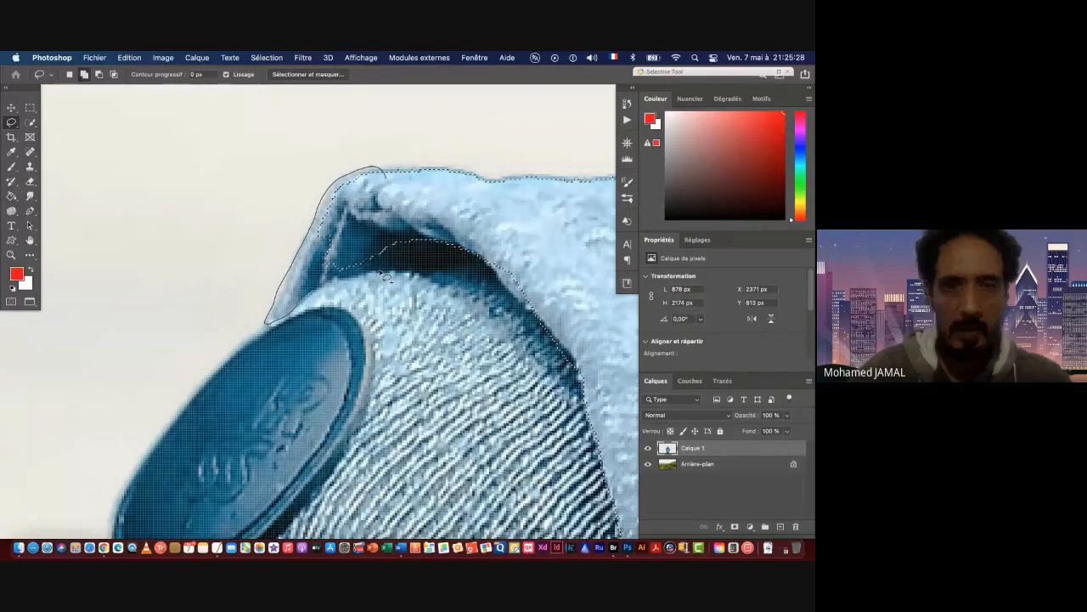
pyautogui.moveTo(457, 267)
pyautogui.mouseDown()
pyautogui.moveTo(415, 179)
pyautogui.moveTo(389, 181)
pyautogui.mouseUp()
# Refine the selection along the hood's inner rim, adding hood fabric and subtracting the beanie fabric beside it.
pyautogui.scroll(-2, 388, 189)
pyautogui.hscroll(5, 346, 200)
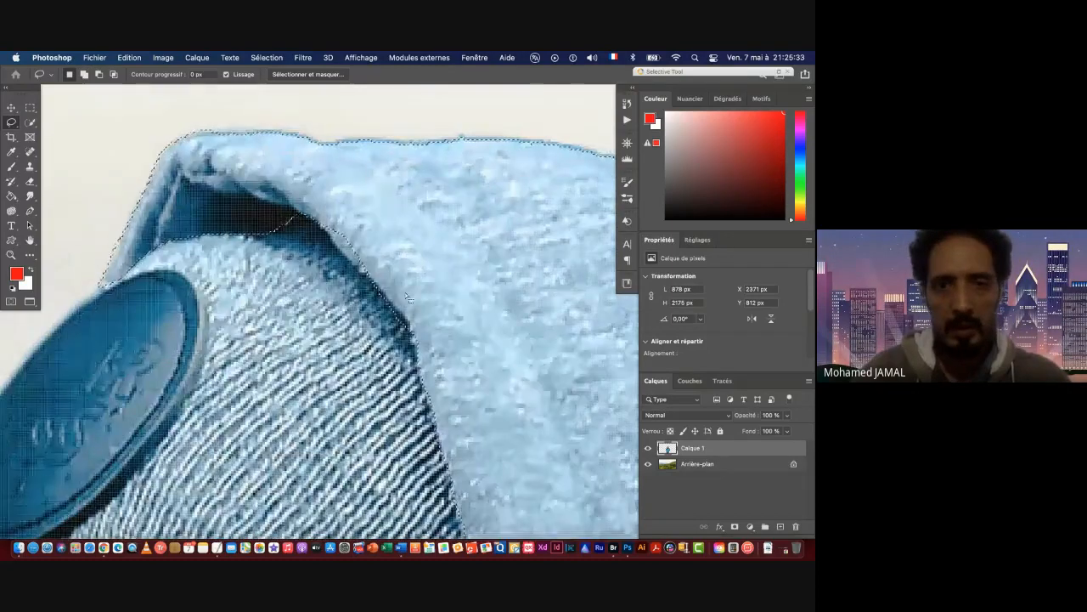
pyautogui.press('shift')
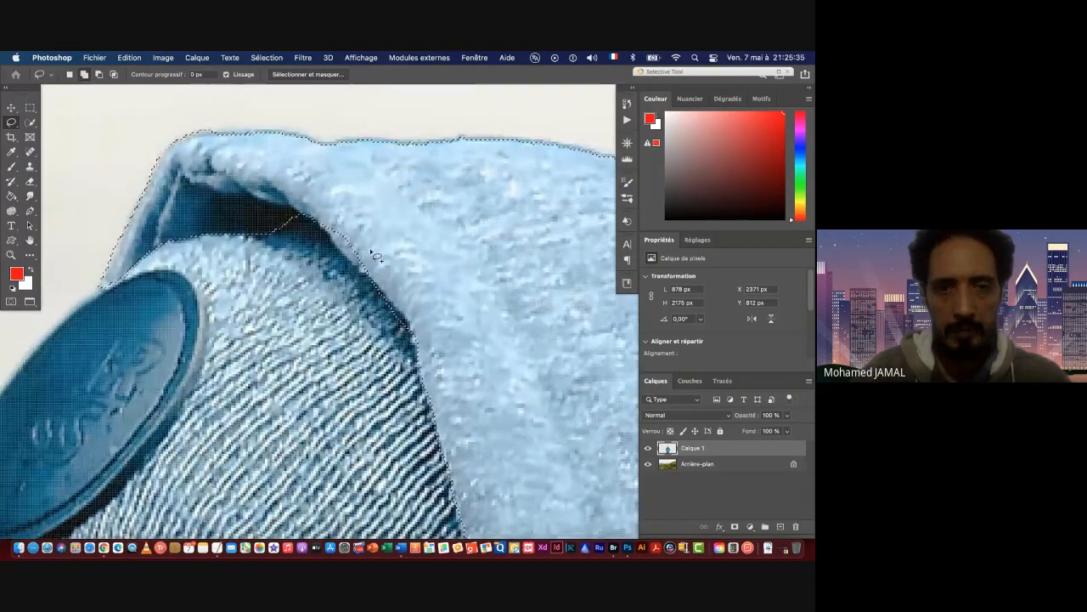
pyautogui.moveTo(372, 251)
pyautogui.mouseDown()
pyautogui.moveTo(368, 273)
pyautogui.moveTo(328, 219)
pyautogui.moveTo(325, 236)
pyautogui.mouseUp()
pyautogui.scroll(-3, 424, 346)
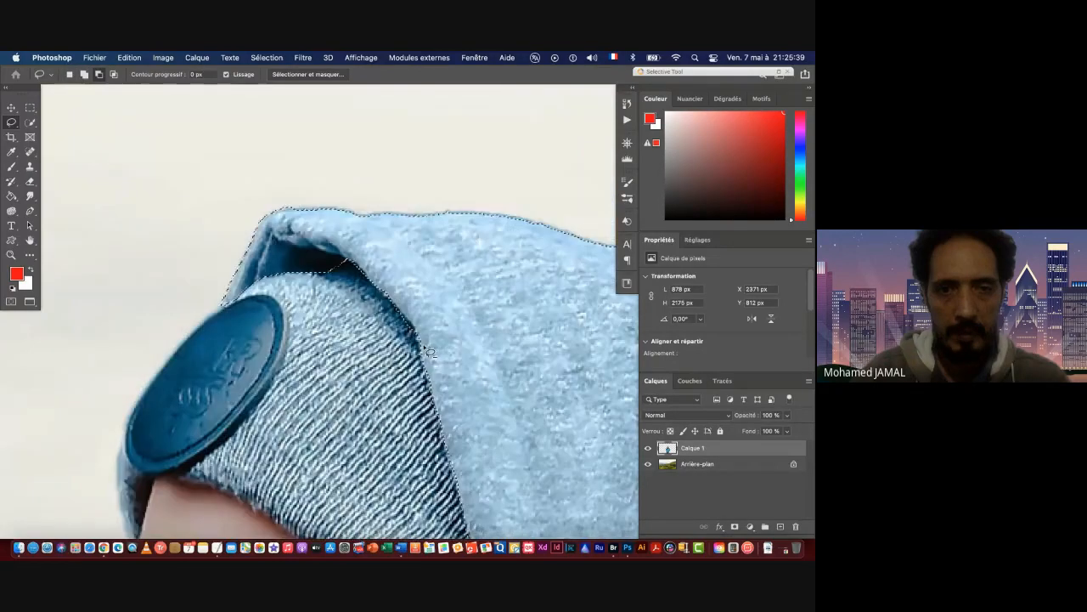
pyautogui.moveTo(419, 346)
pyautogui.mouseDown()
pyautogui.moveTo(406, 314)
pyautogui.moveTo(395, 346)
pyautogui.moveTo(416, 345)
pyautogui.mouseUp()
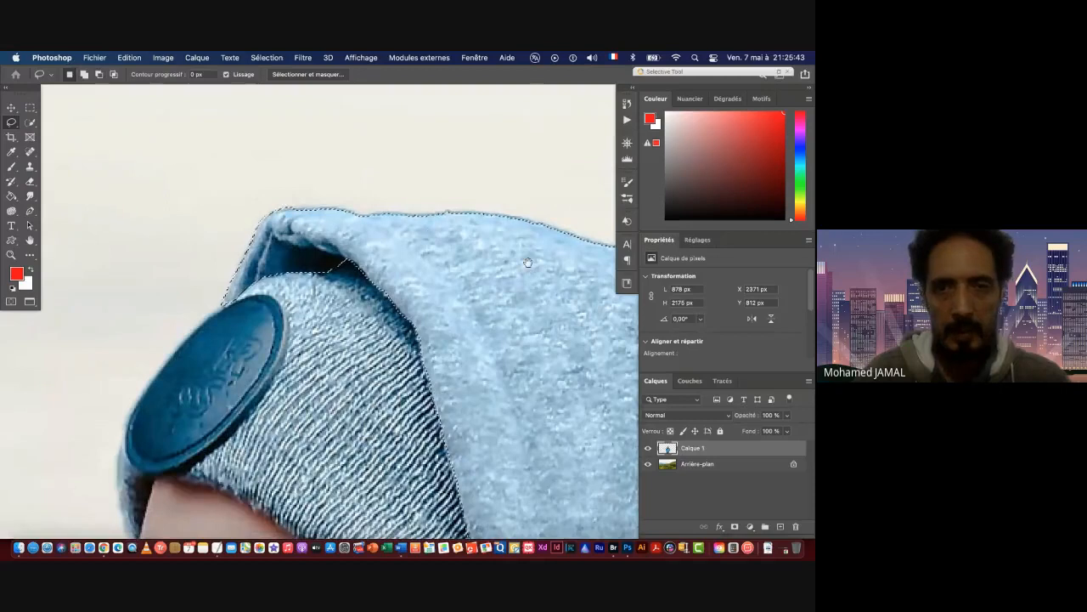
# Add the missing lower part of the bulge at the back of the hood to the selection.
pyautogui.moveTo(364, 266); pyautogui.dragTo(288, 253)
pyautogui.scroll(-5, 288, 253)
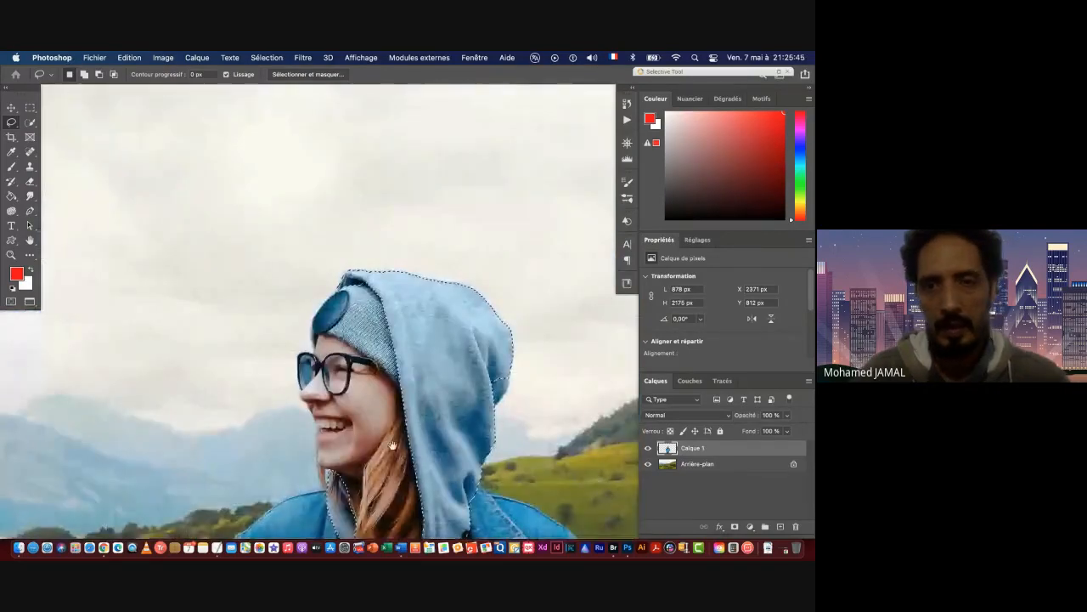
pyautogui.moveTo(341, 349); pyautogui.dragTo(260, 252)
pyautogui.scroll(5, 406, 284)
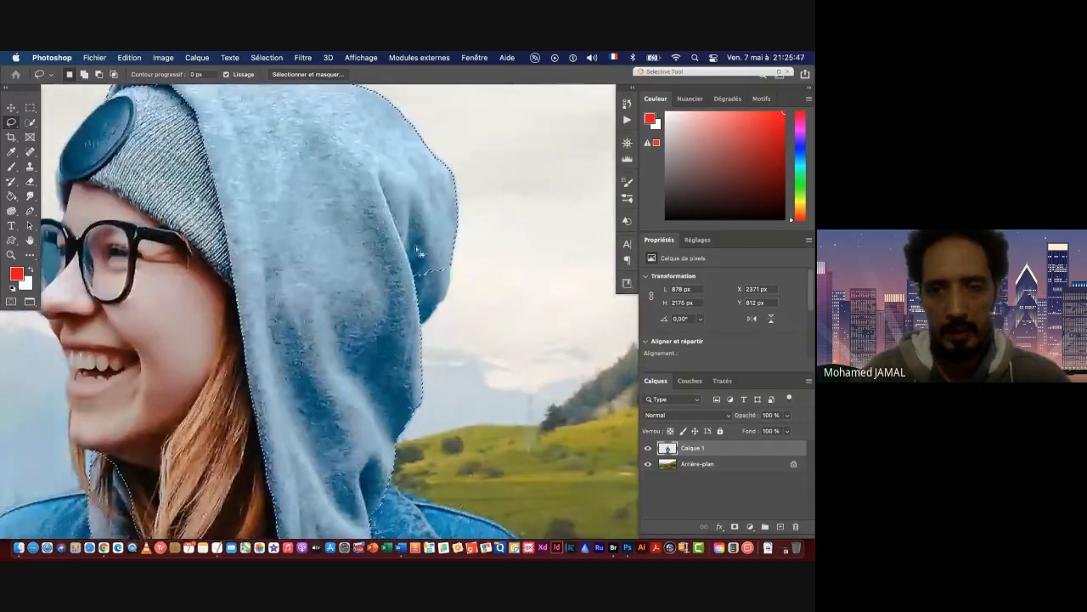
pyautogui.moveTo(427, 262); pyautogui.dragTo(455, 261)
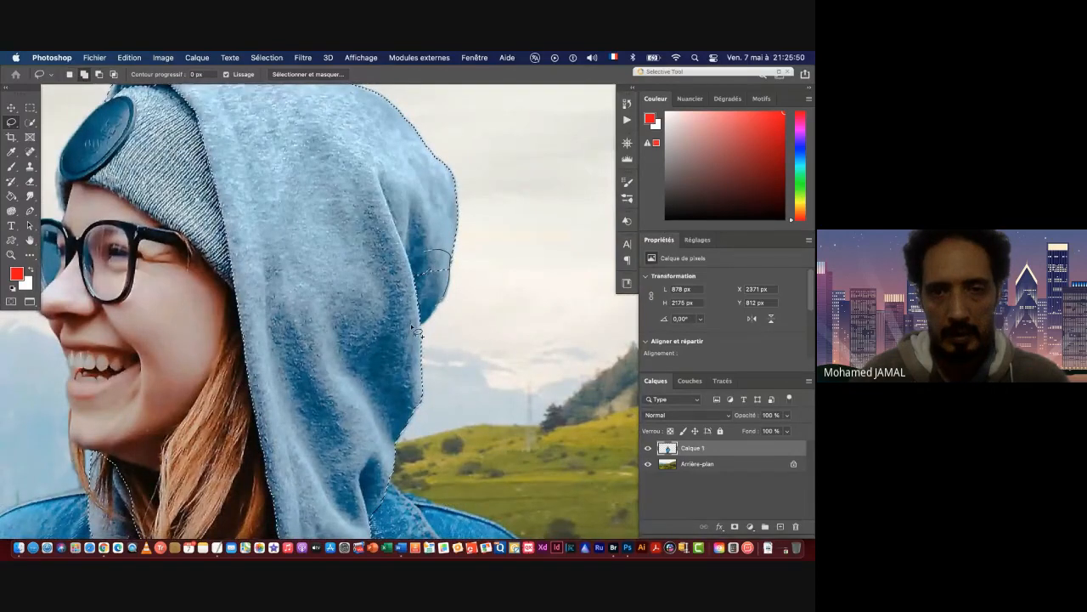
pyautogui.moveTo(422, 248); pyautogui.dragTo(379, 335)
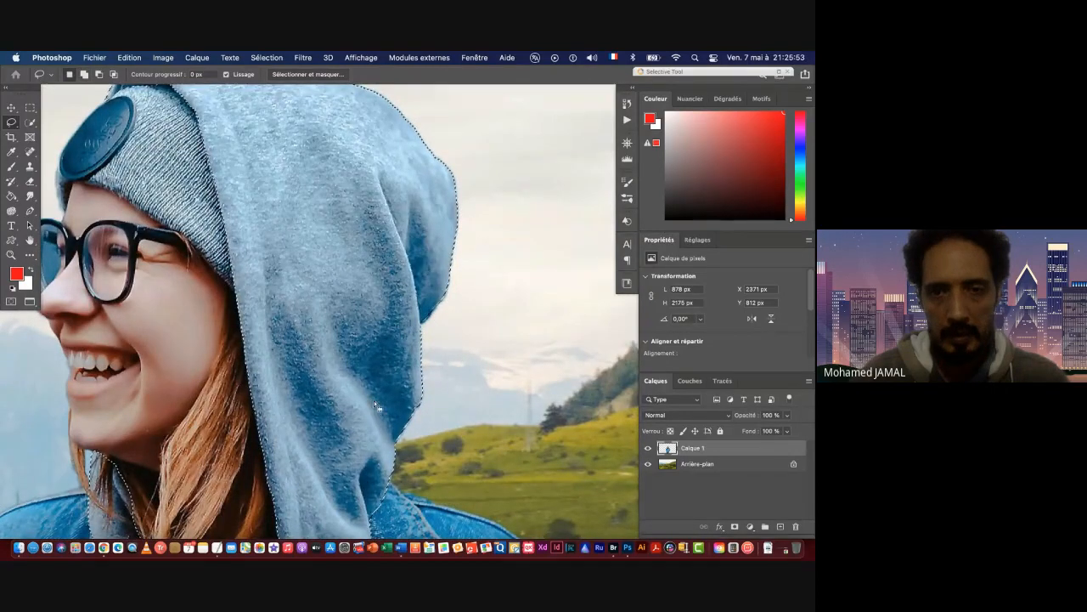
# Examine the hoodie selection's outline along the jacket, hair, drawstrings and hood for remaining gaps.
pyautogui.scroll(-4, 373, 400)
pyautogui.scroll(-2, 371, 429)
pyautogui.moveTo(372, 429); pyautogui.dragTo(403, 204)
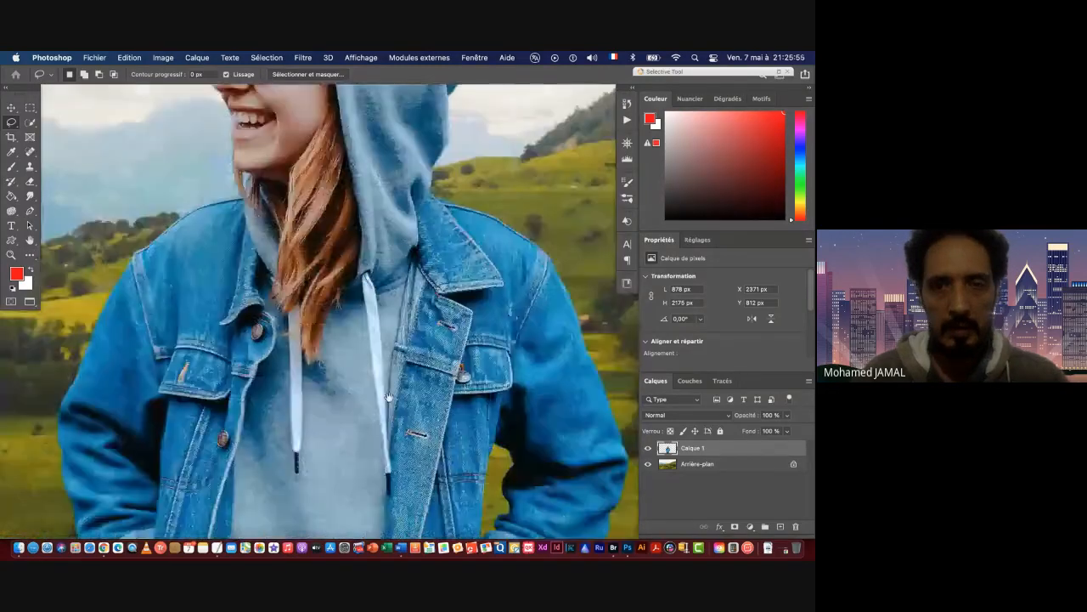
pyautogui.scroll(3, 403, 201)
pyautogui.scroll(-2, 343, 195)
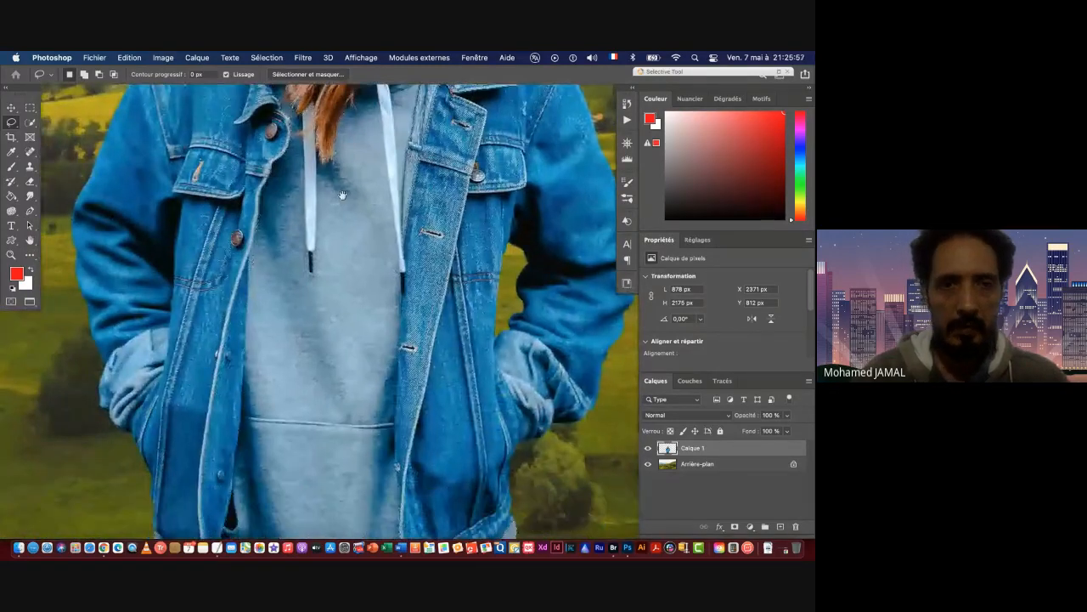
pyautogui.moveTo(342, 195); pyautogui.dragTo(353, 300)
pyautogui.moveTo(308, 155); pyautogui.dragTo(344, 241)
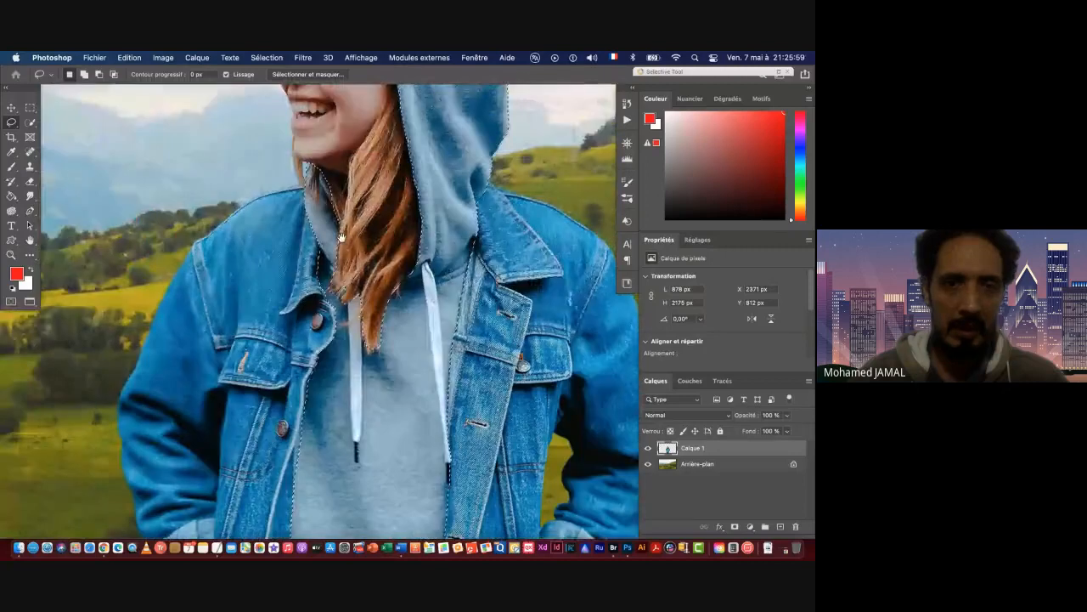
pyautogui.scroll(3, 339, 195)
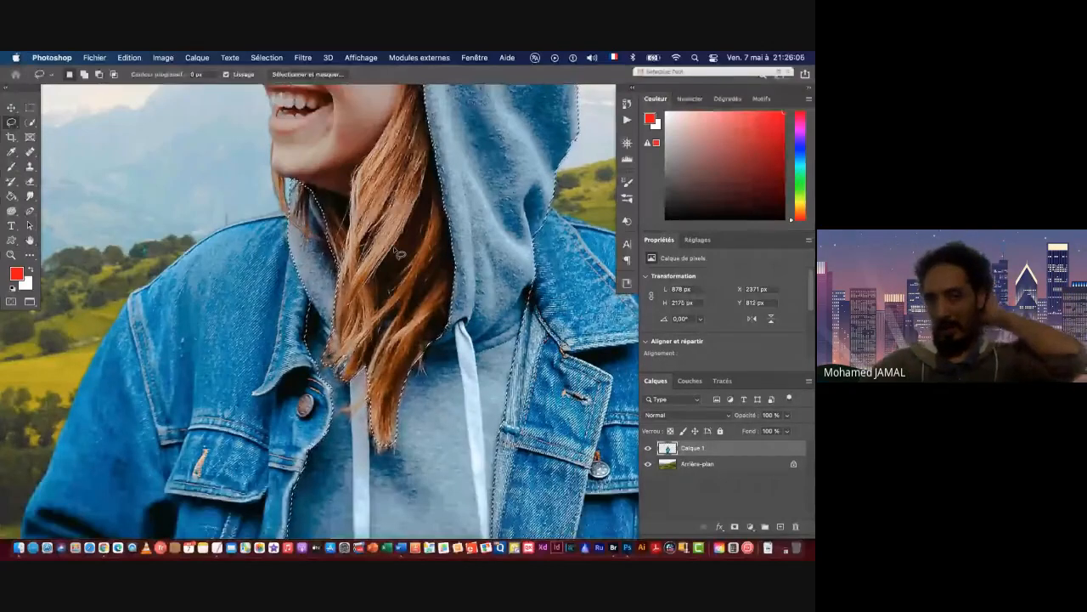
pyautogui.scroll(5, 399, 253)
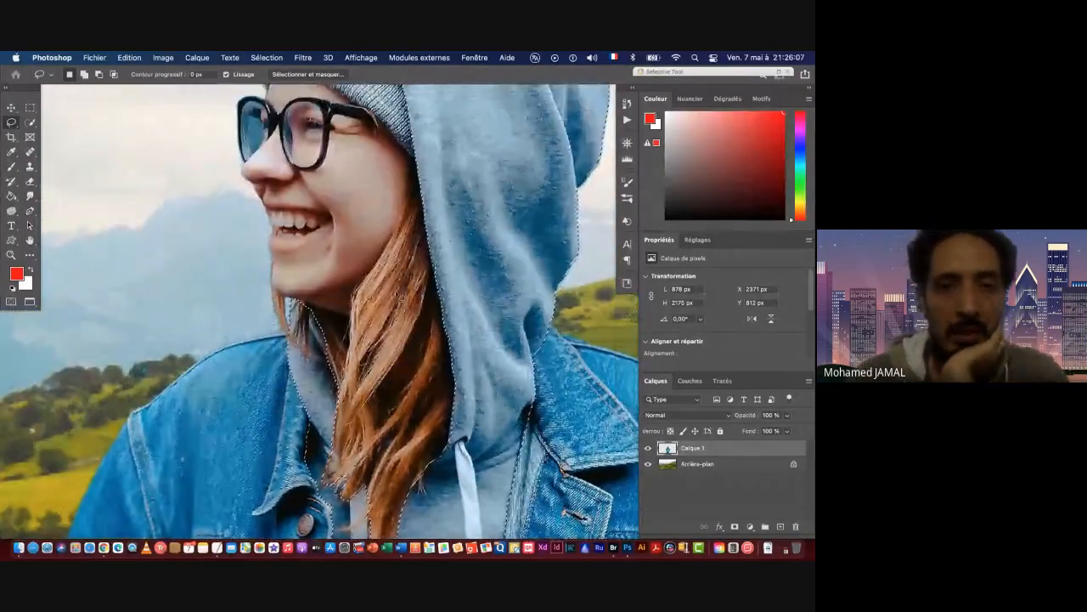
pyautogui.scroll(-3, 422, 286)
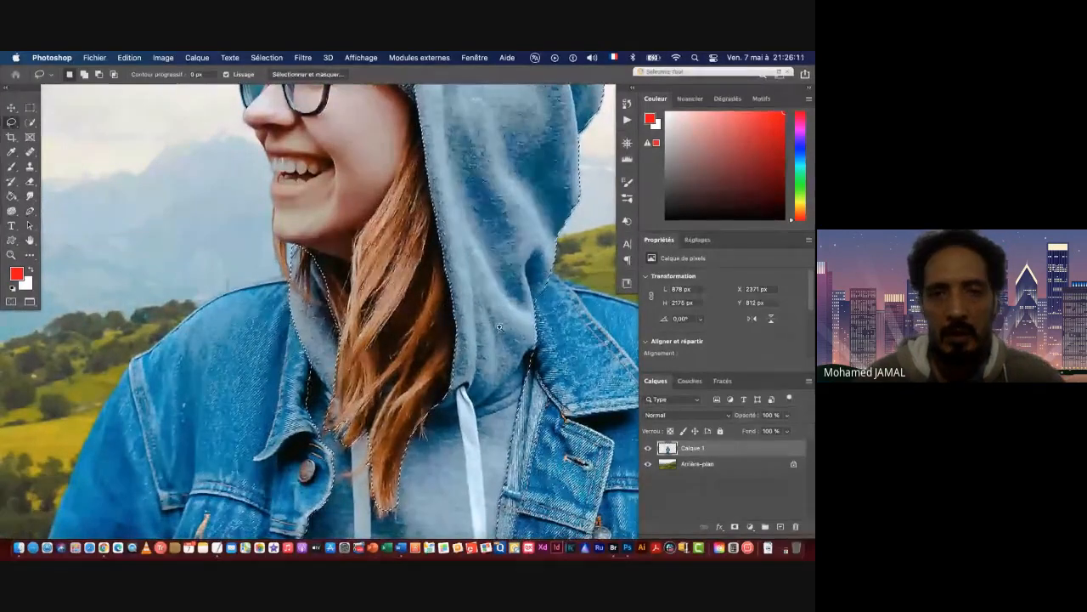
pyautogui.scroll(-2, 432, 345)
pyautogui.scroll(-1, 431, 344)
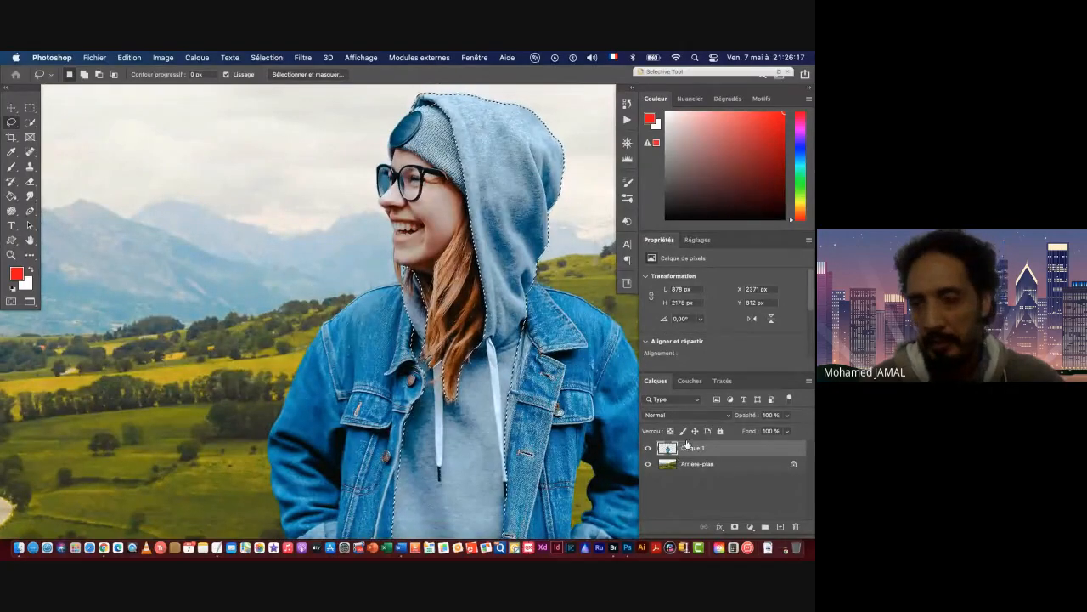
# Open the hoodie selection in Select and Mask and refine its edge around the hair strands at the collar's tip beside the neck.
pyautogui.click(267, 57)
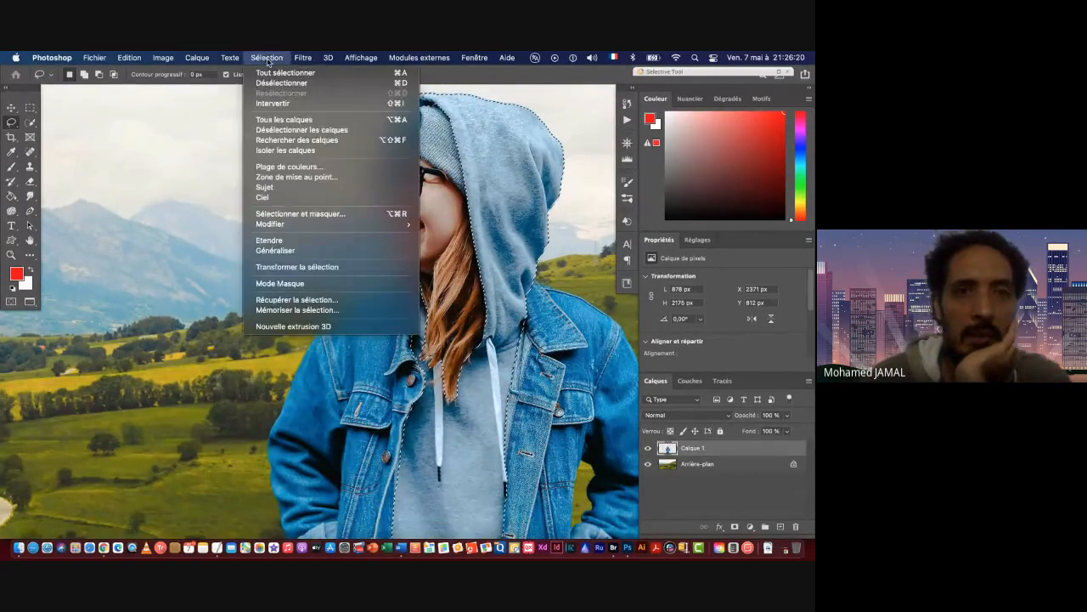
pyautogui.click(290, 214)
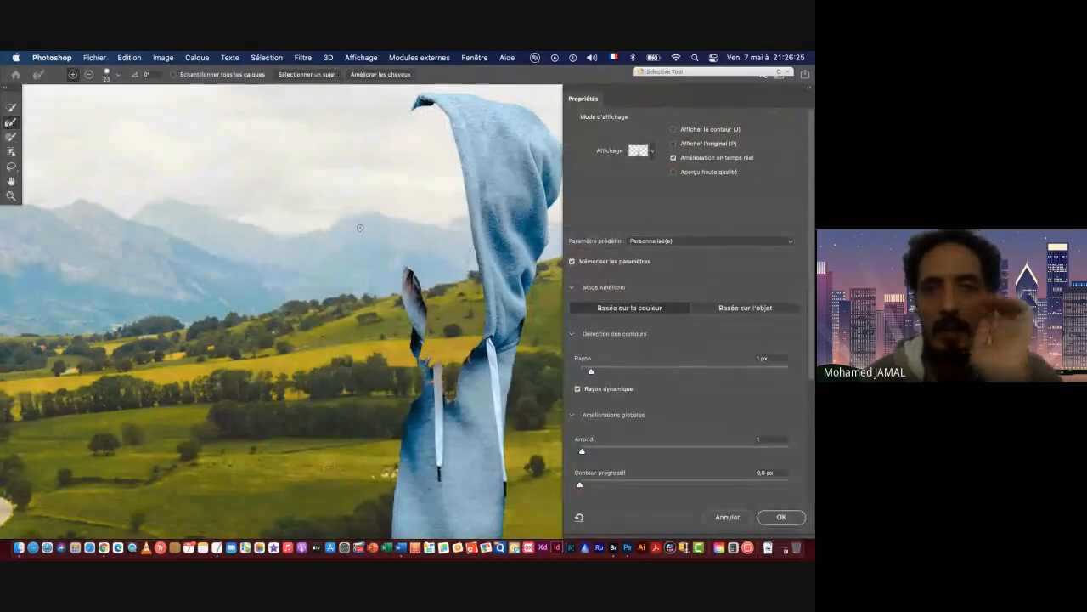
pyautogui.moveTo(459, 219); pyautogui.dragTo(297, 209)
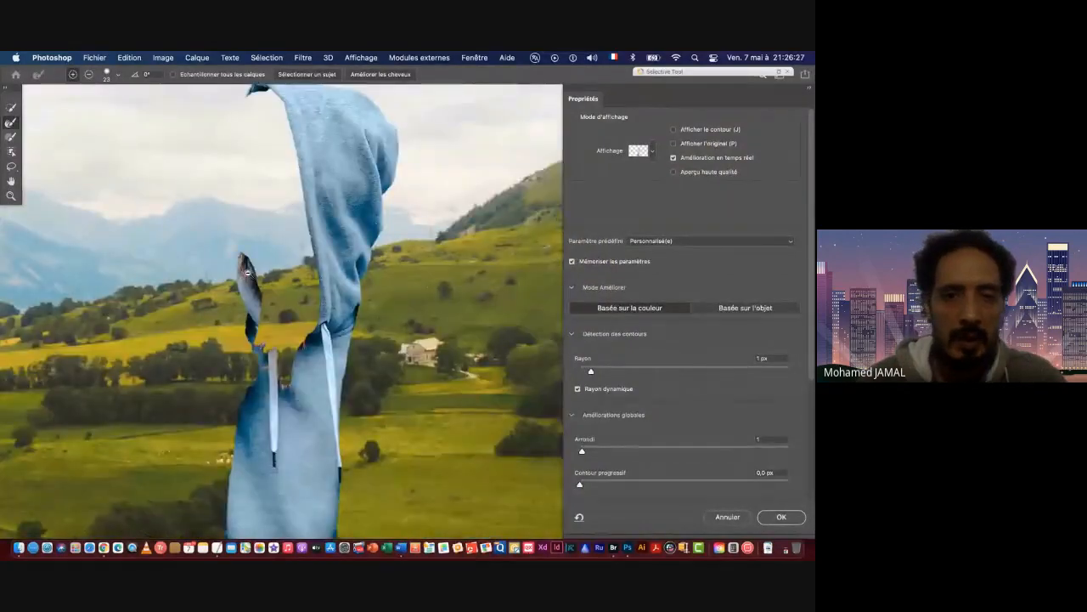
pyautogui.scroll(2, 247, 272)
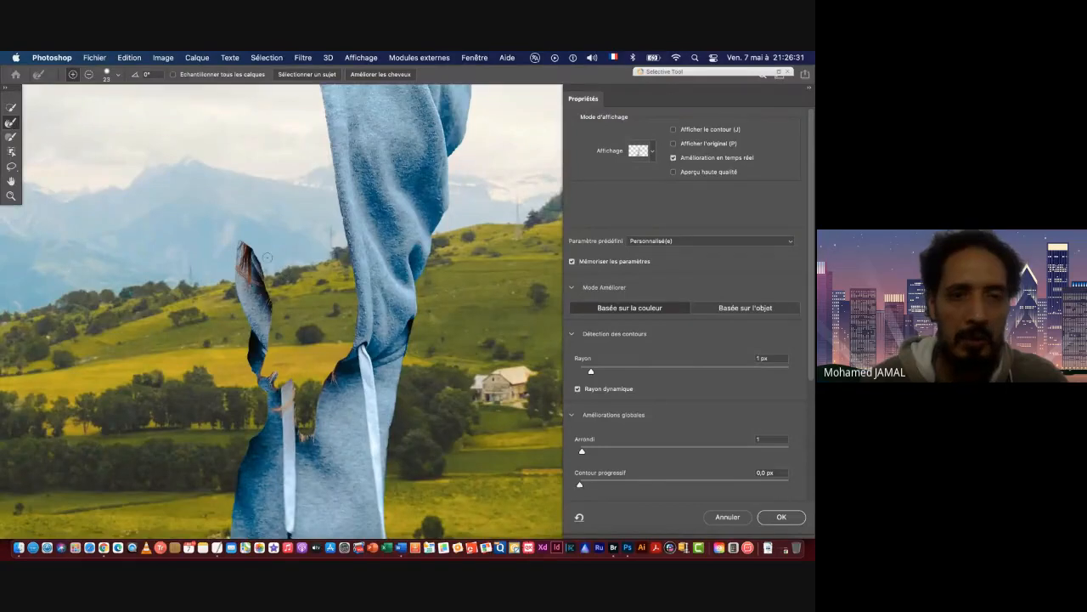
pyautogui.scroll(1, 226, 249)
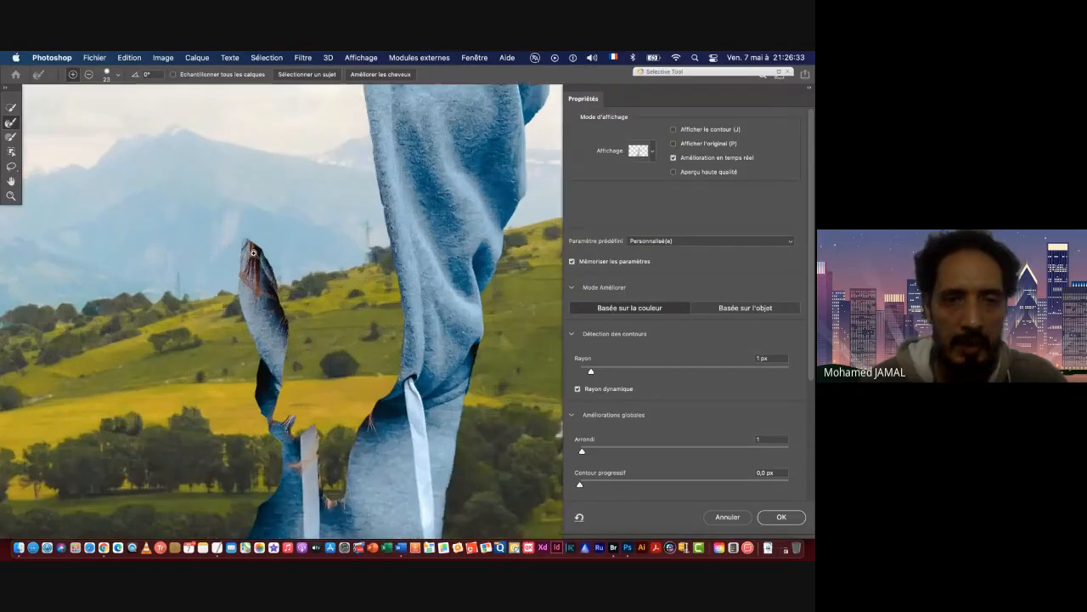
pyautogui.scroll(1, 252, 252)
pyautogui.click(265, 251)
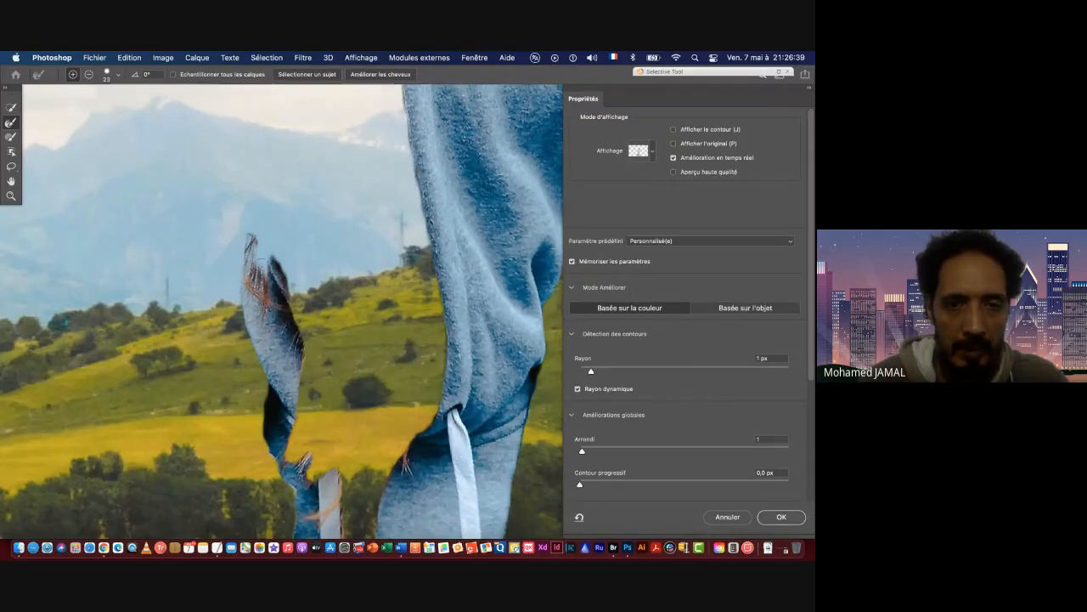
pyautogui.click(274, 265)
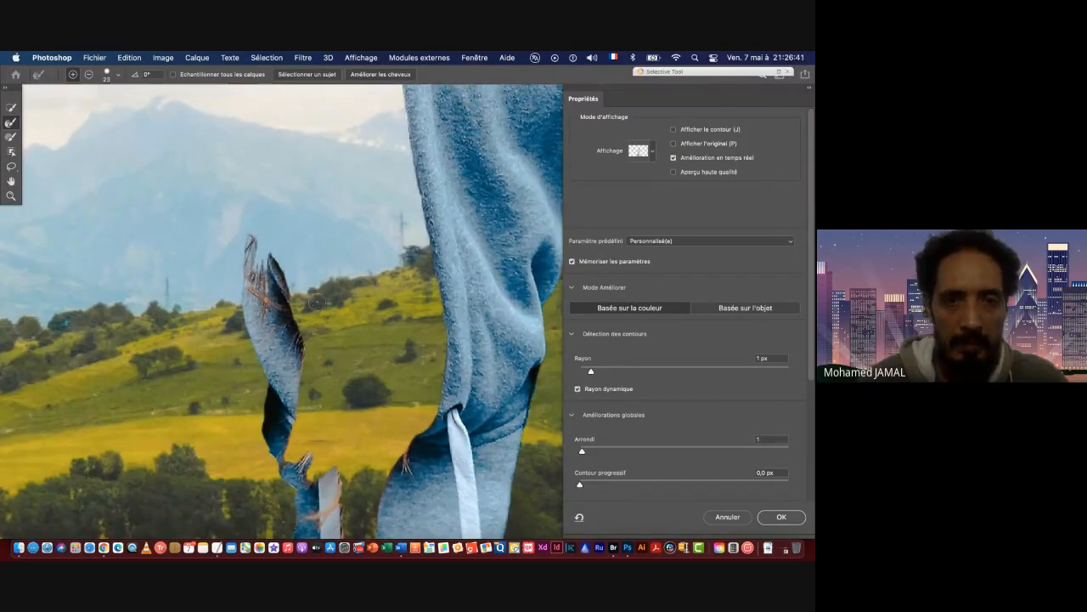
pyautogui.moveTo(329, 360); pyautogui.dragTo(309, 272)
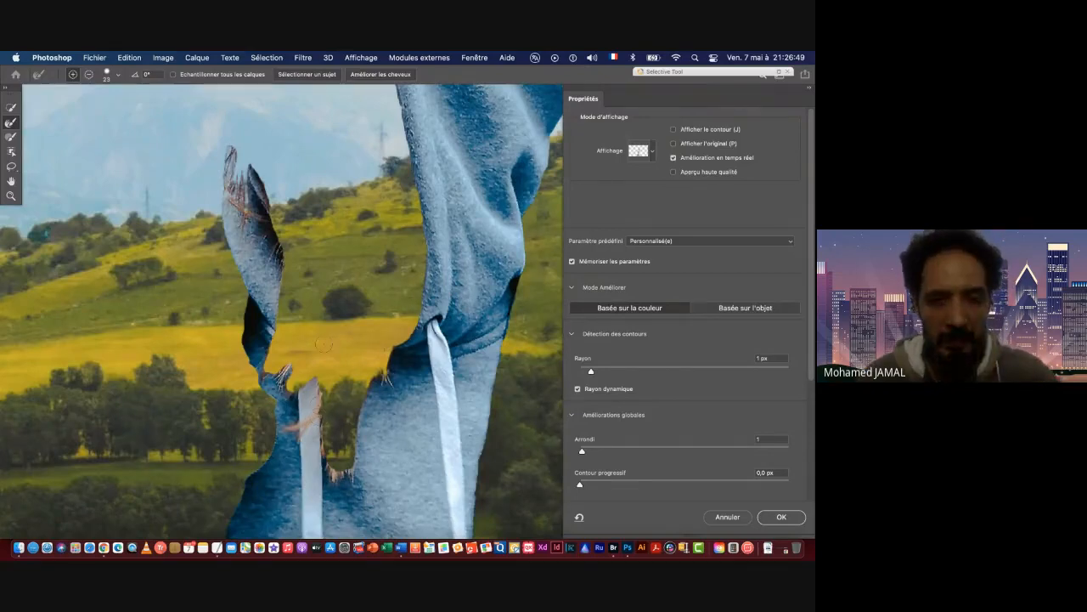
pyautogui.moveTo(330, 332); pyautogui.dragTo(331, 332)
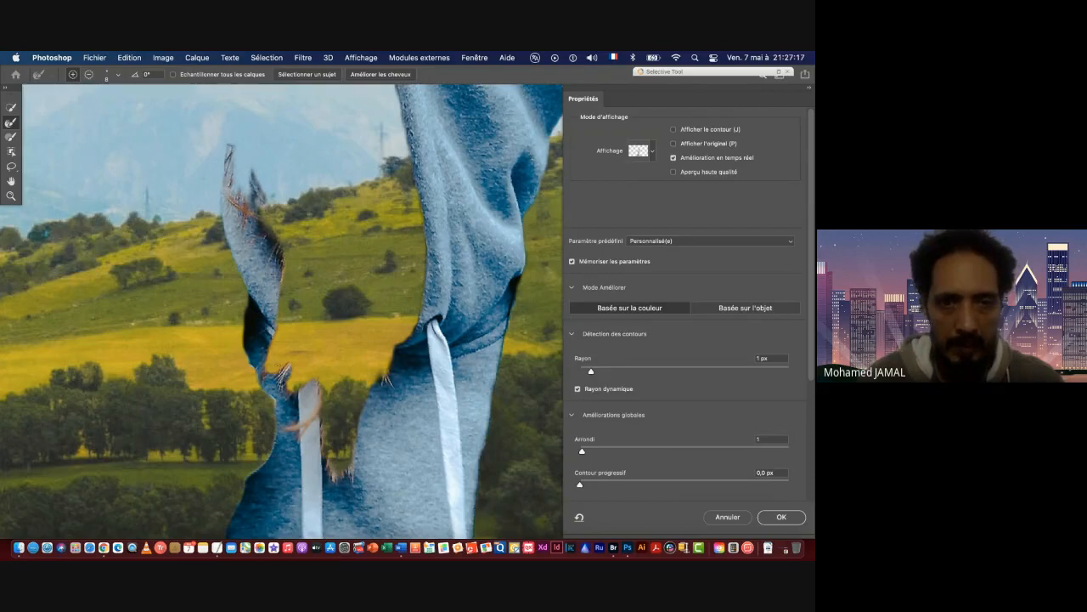
# Output the refined hoodie selection to a new layer with a layer mask.
pyautogui.scroll(2, 282, 311)
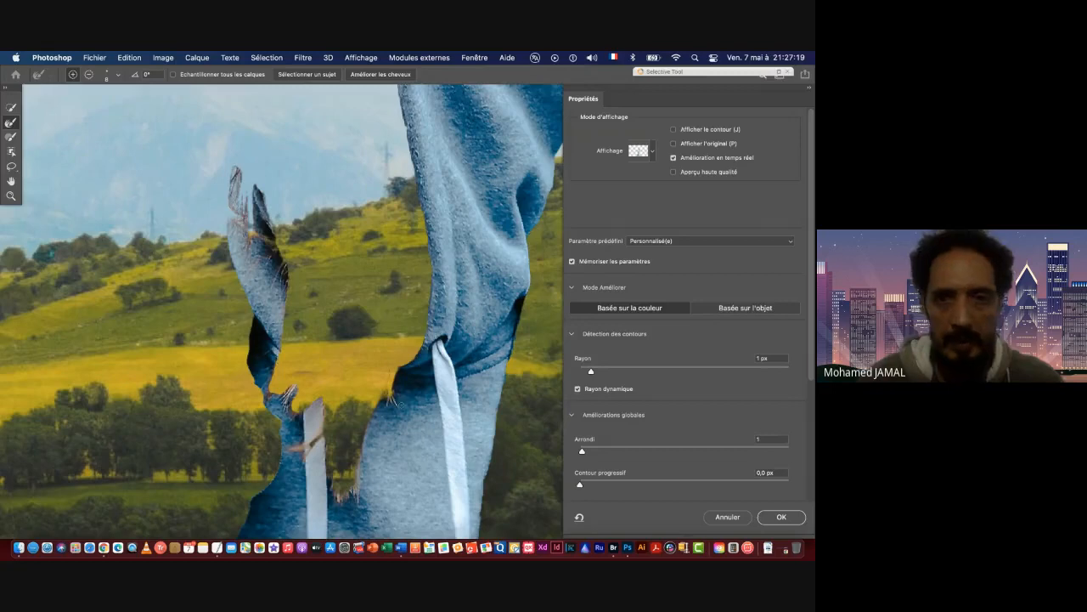
pyautogui.scroll(-1, 369, 345)
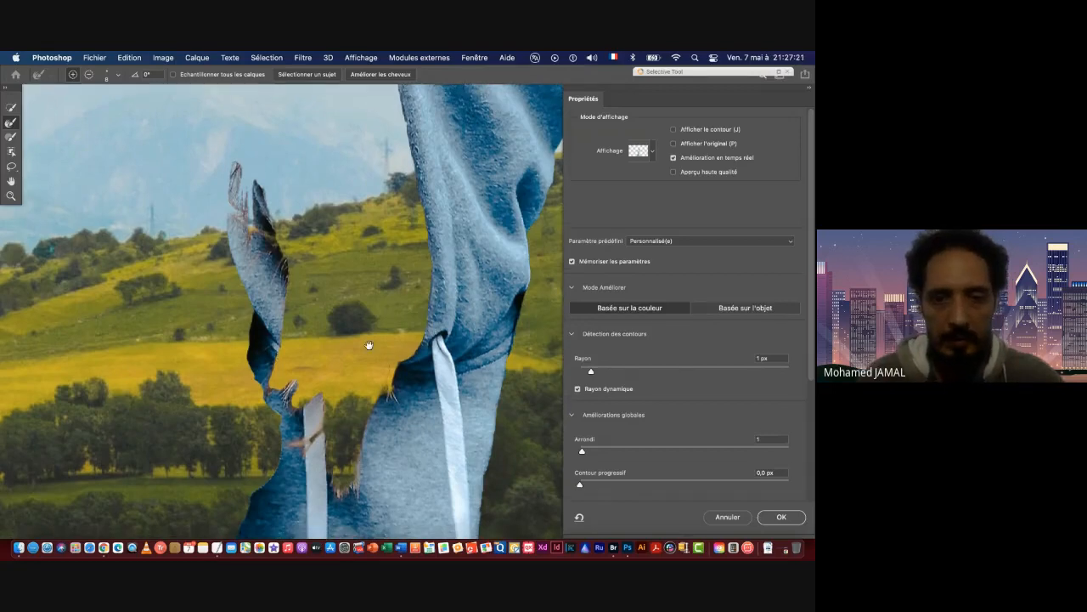
pyautogui.scroll(-5, 380, 259)
pyautogui.scroll(-5, 381, 259)
pyautogui.scroll(-6, 376, 408)
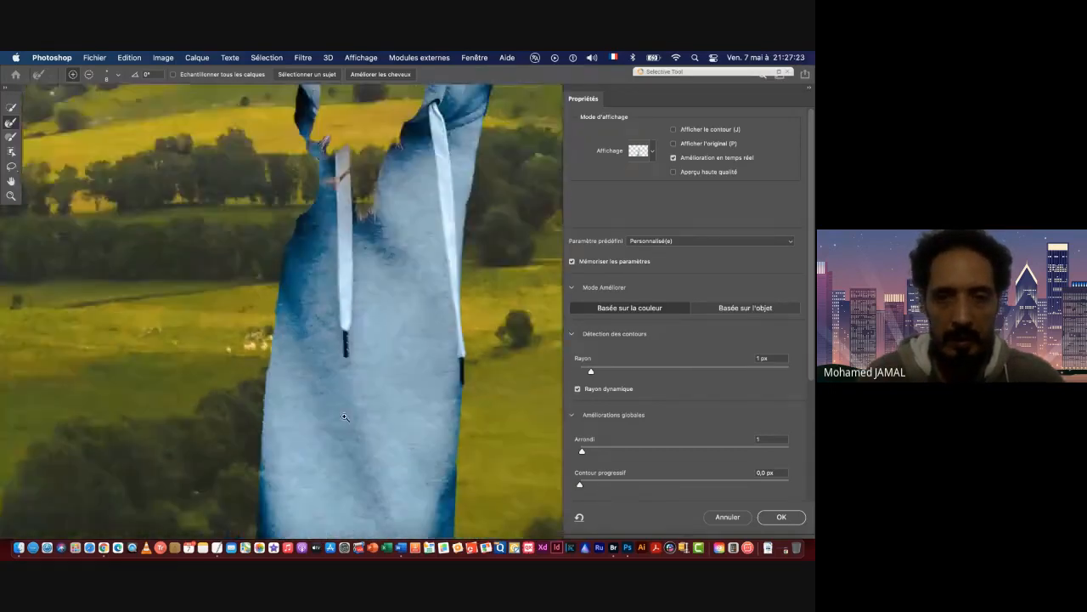
pyautogui.scroll(-5, 369, 434)
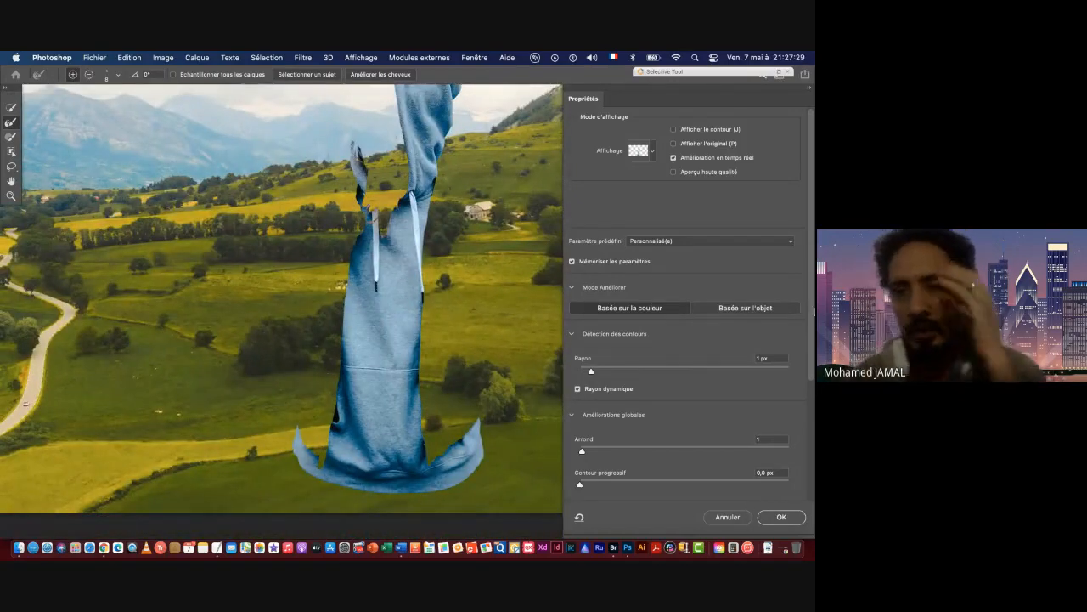
pyautogui.scroll(-5, 812, 319)
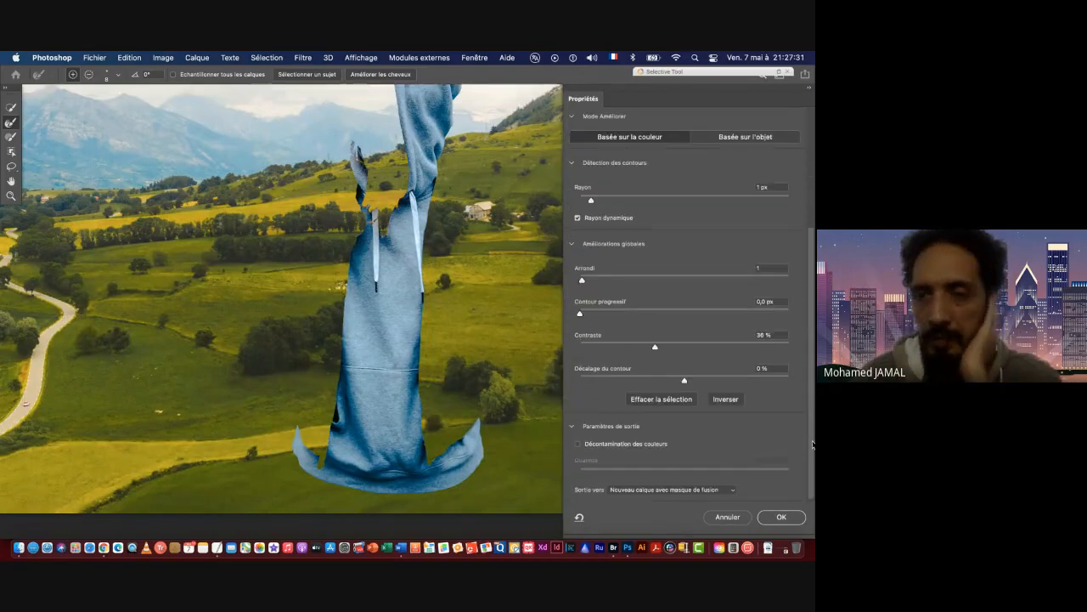
pyautogui.click(643, 491)
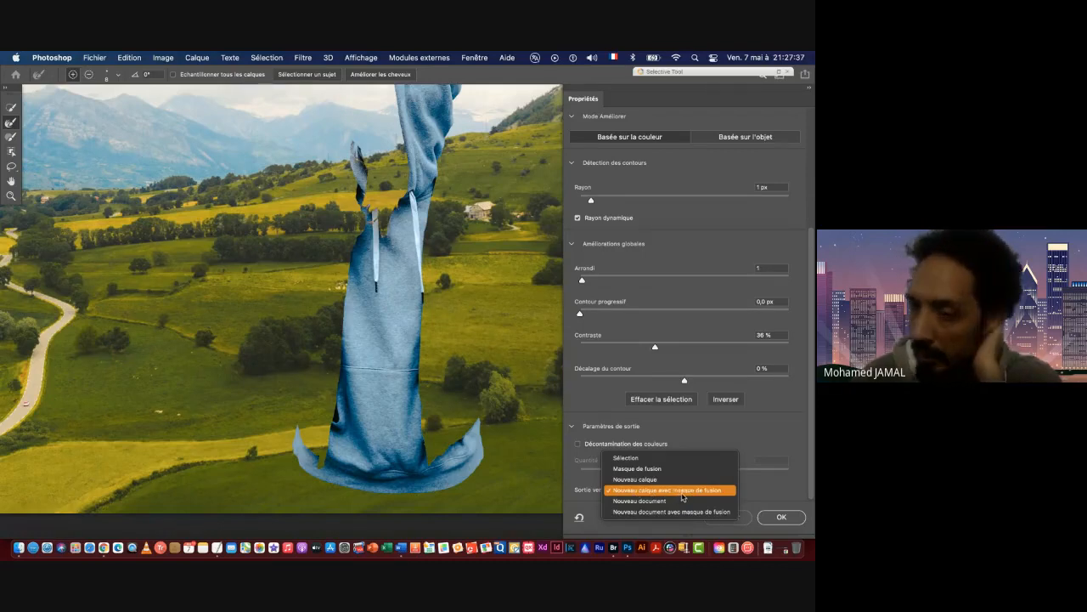
pyautogui.click(682, 493)
pyautogui.click(780, 516)
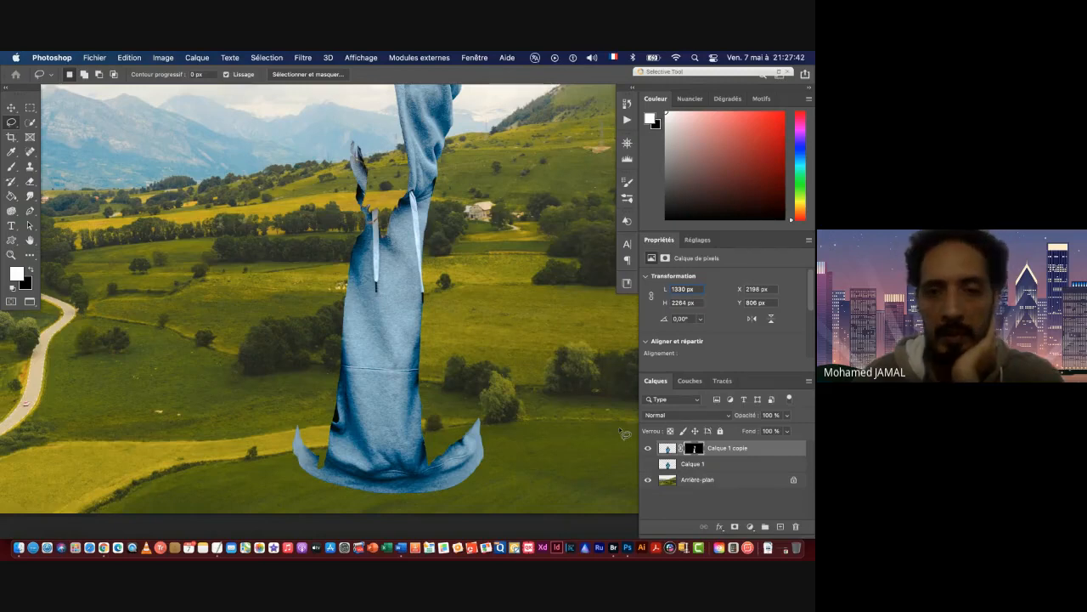
# Show Calque 1 again, then copy the hoodie's layer mask onto it and invert the copied mask.
pyautogui.click(648, 467)
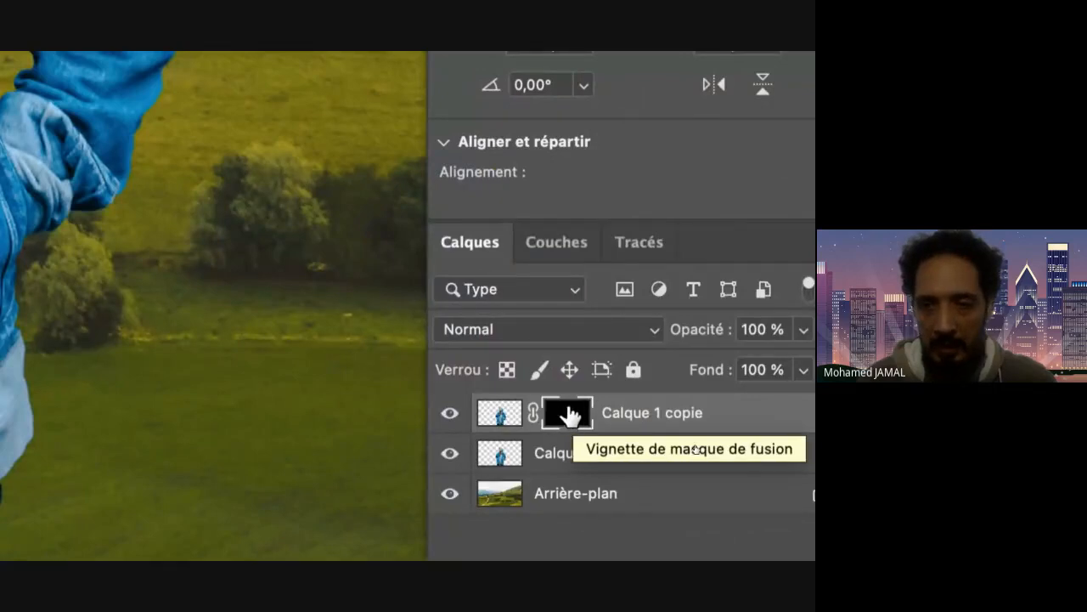
pyautogui.moveTo(569, 416); pyautogui.dragTo(568, 463)
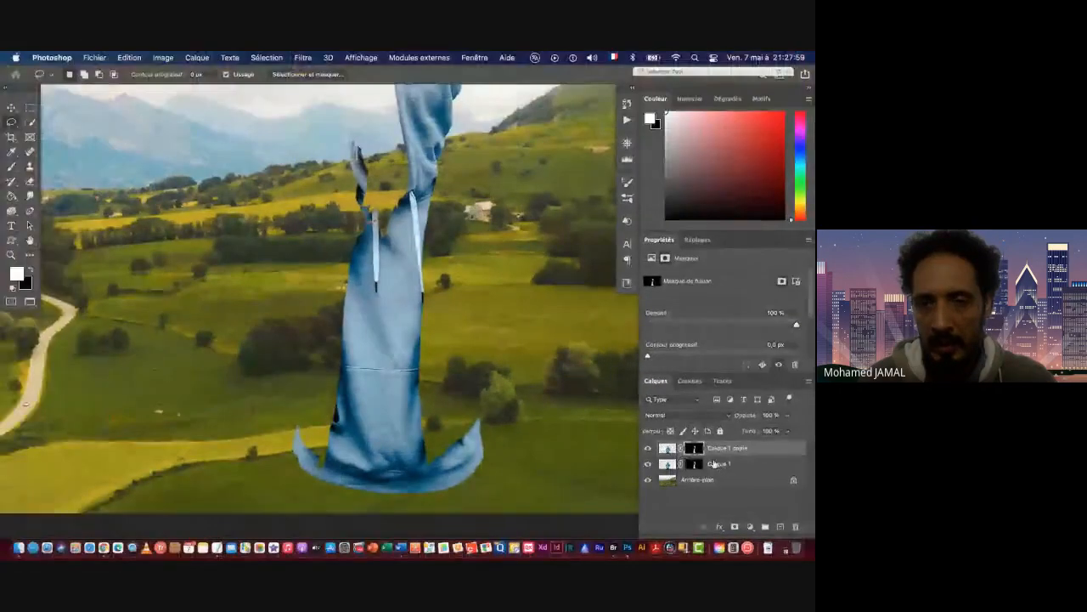
pyautogui.click(694, 464)
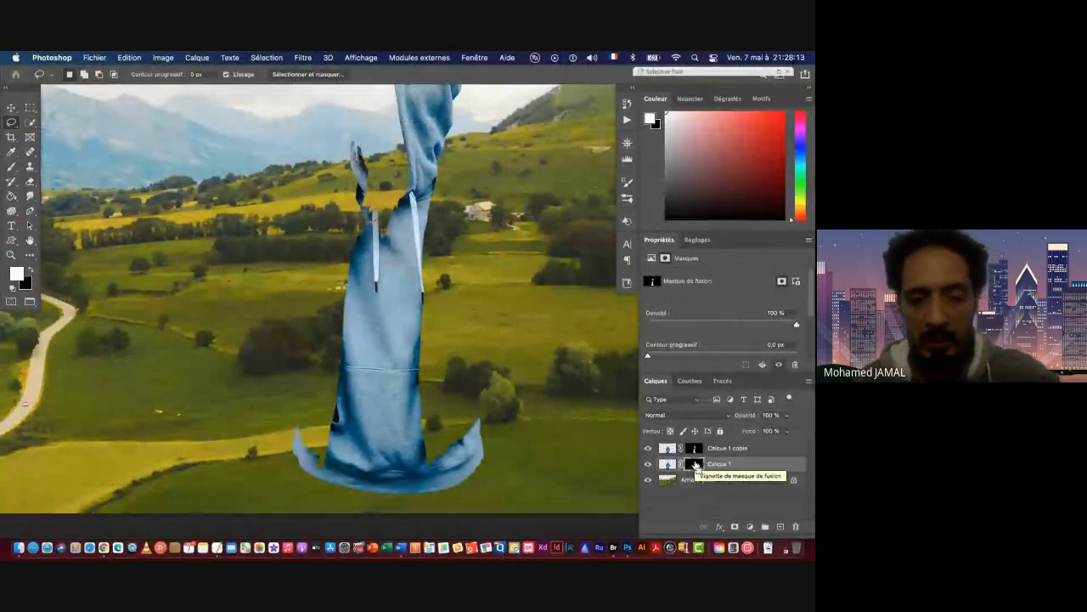
pyautogui.hotkey('ctrl', 'i')
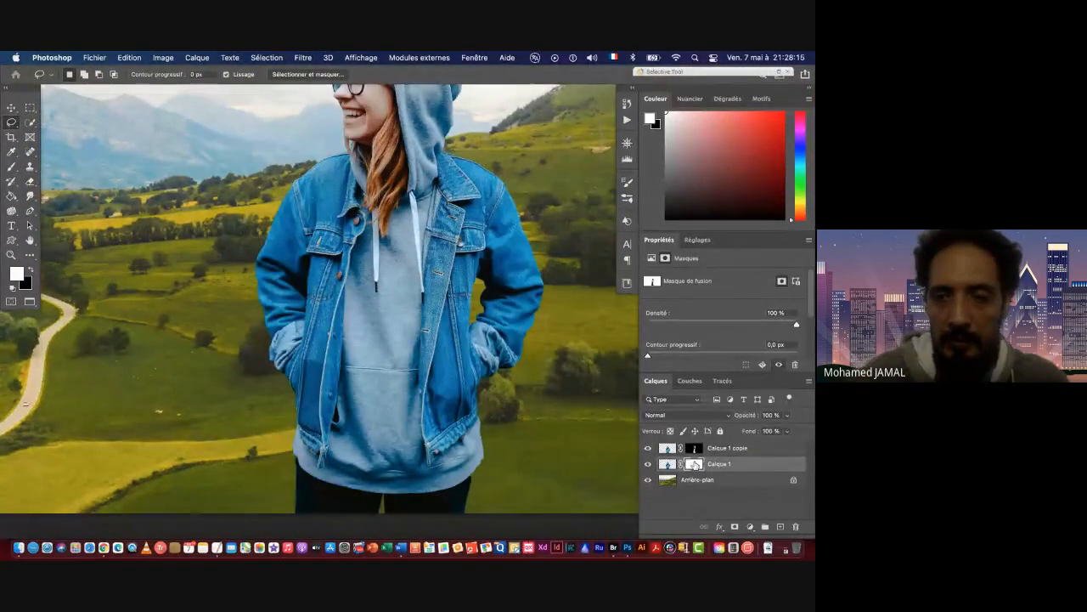
# Toggle the visibility of Calque 1 copie to check the area cut out of the woman where the hoodie was.
pyautogui.click(650, 449)
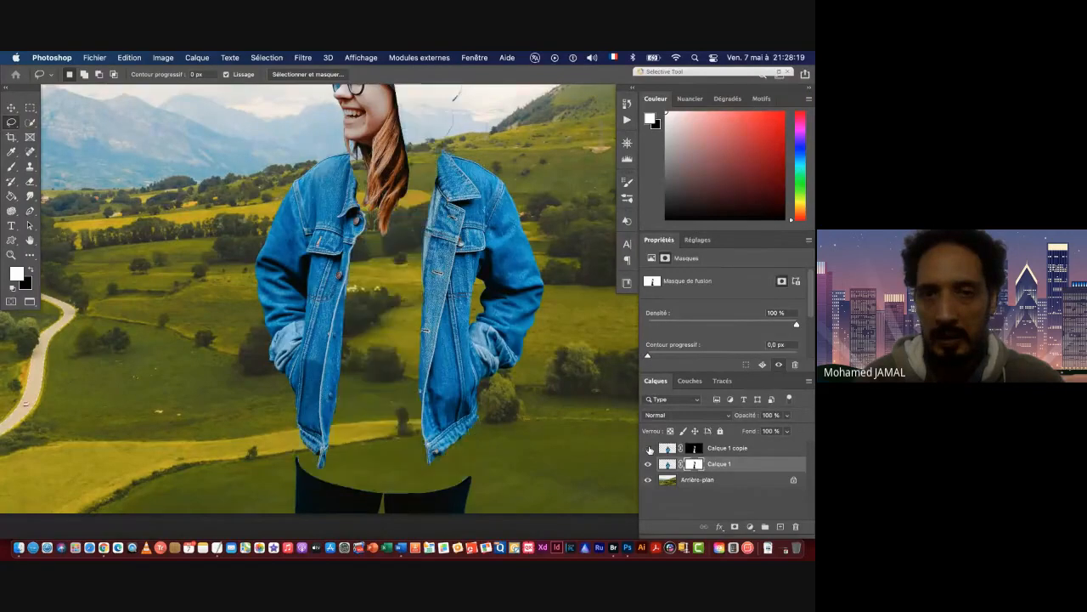
pyautogui.click(650, 450)
pyautogui.click(649, 450)
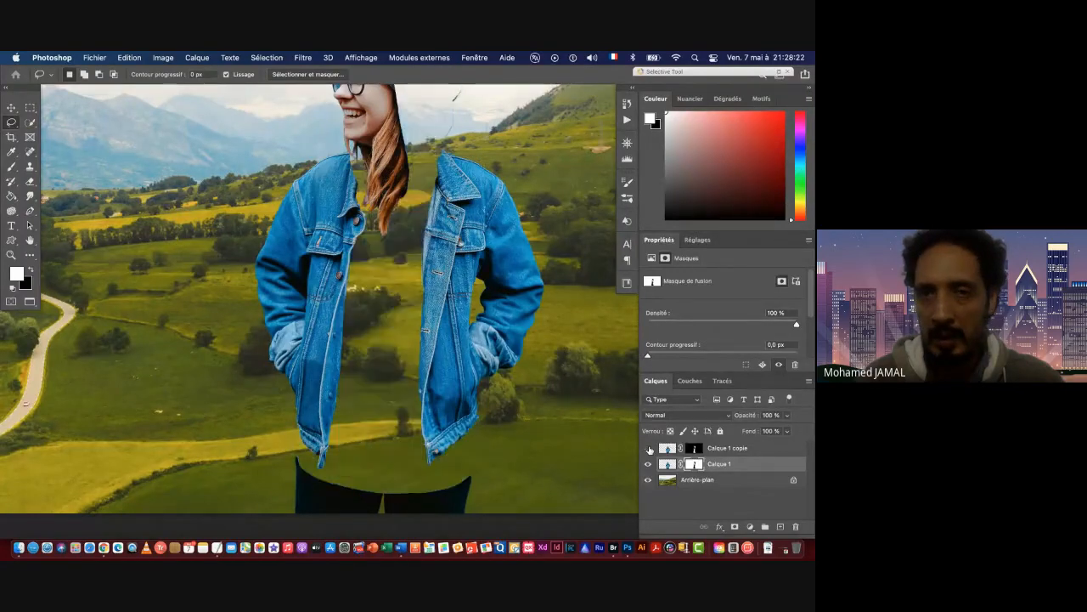
pyautogui.click(650, 450)
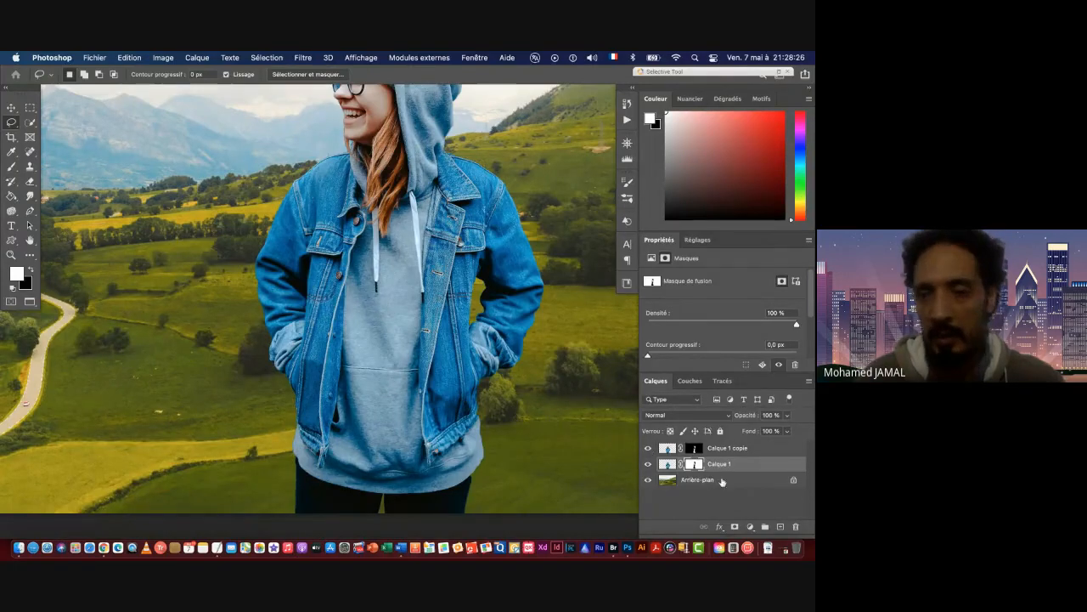
# Toggle the visibility of Calque 1 repeatedly to check the isolated hoodie against the rest of the woman.
pyautogui.click(650, 464)
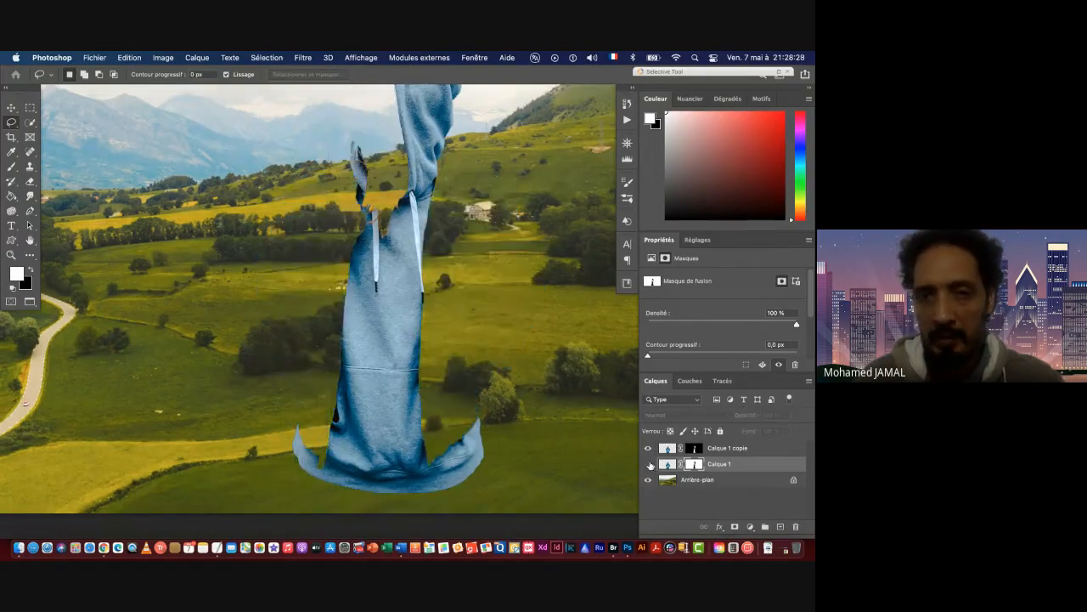
pyautogui.click(650, 464)
pyautogui.click(650, 464)
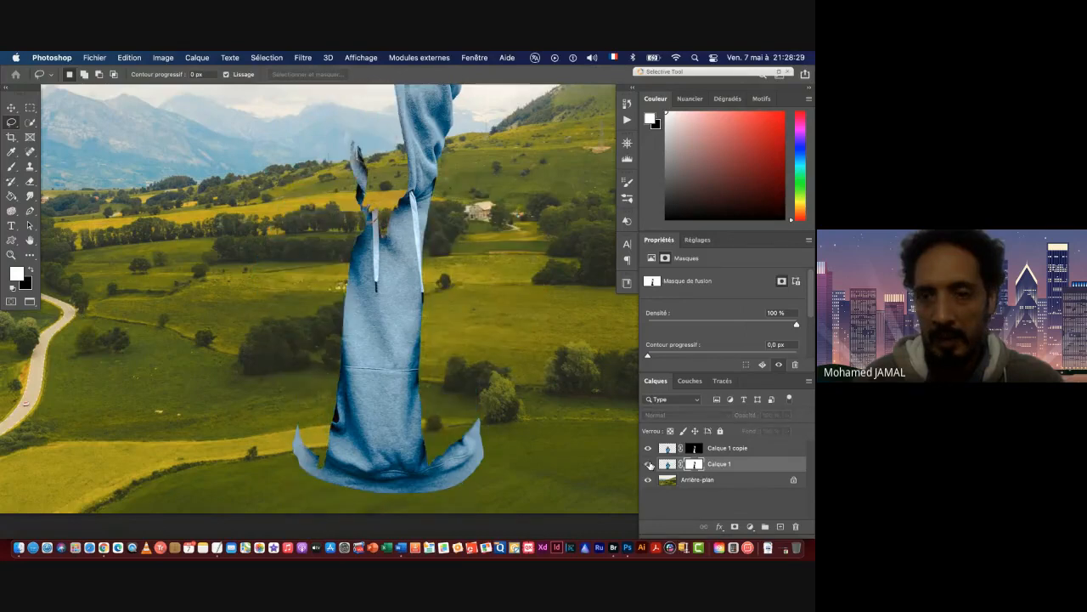
pyautogui.click(650, 464)
pyautogui.click(650, 464)
pyautogui.click(650, 464)
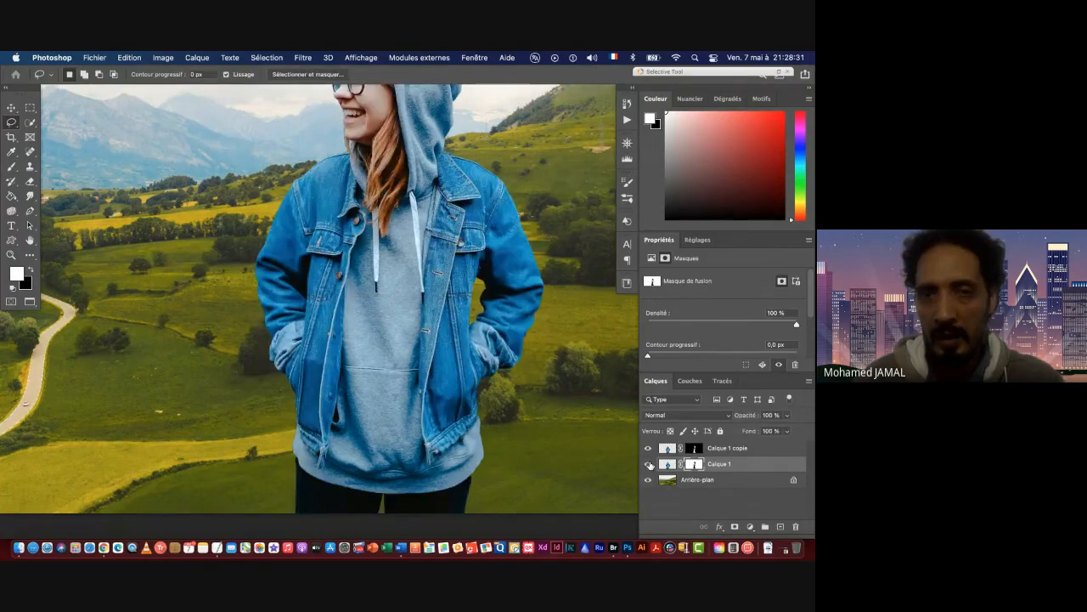
pyautogui.click(650, 464)
pyautogui.click(650, 464)
pyautogui.click(650, 464)
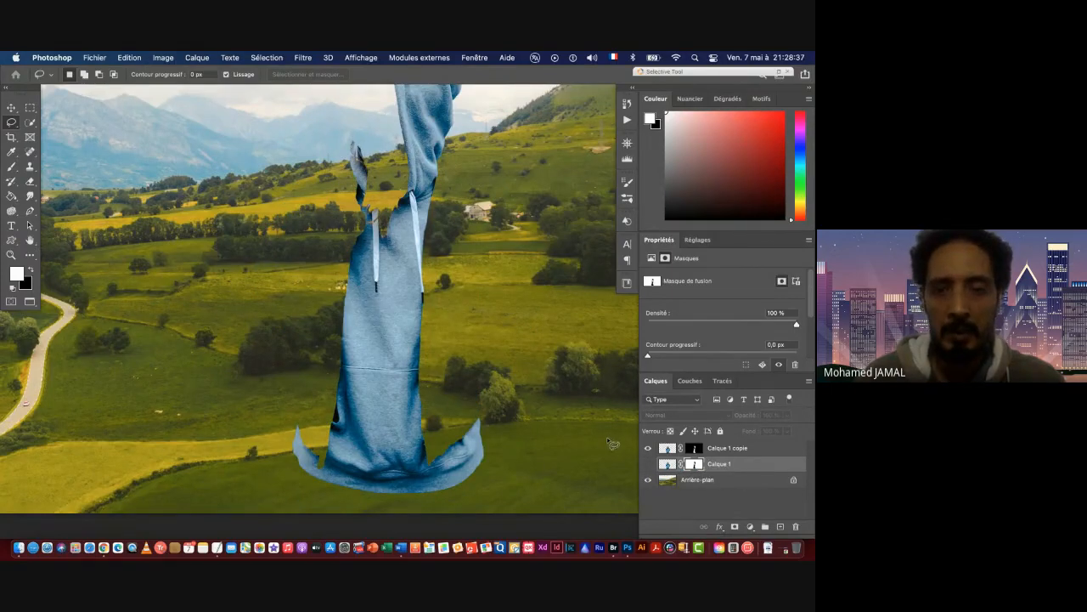
pyautogui.click(648, 464)
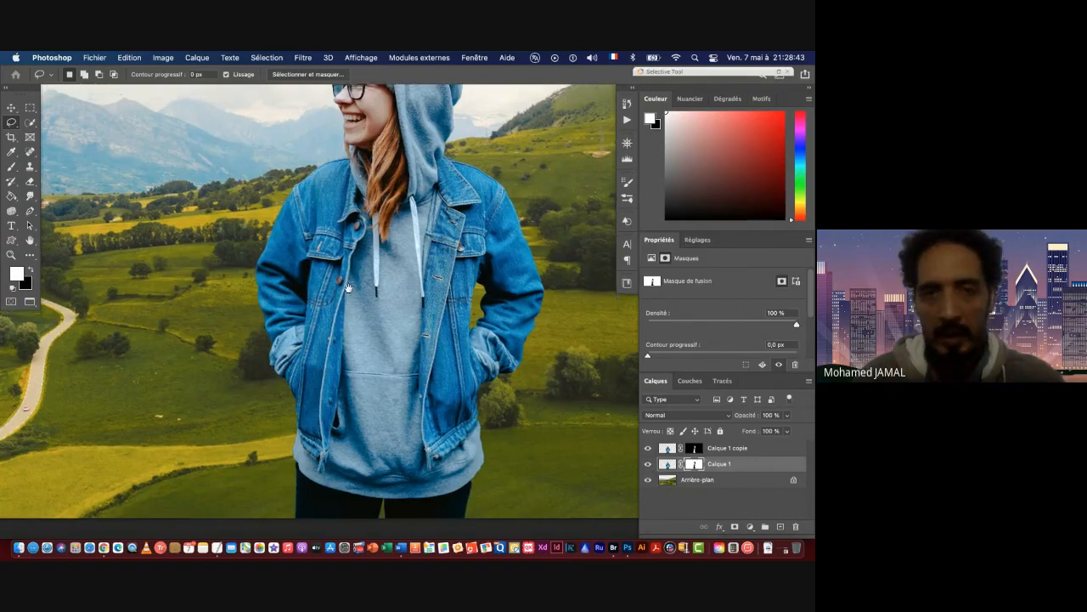
pyautogui.scroll(3, 450, 322)
pyautogui.scroll(-3, 547, 466)
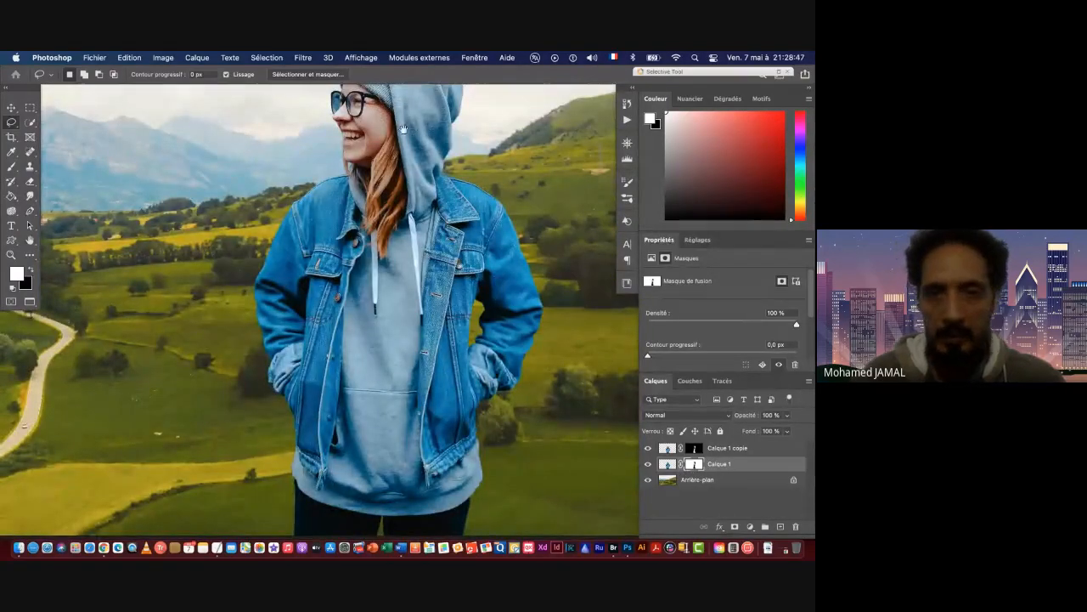
pyautogui.moveTo(379, 131); pyautogui.dragTo(420, 239)
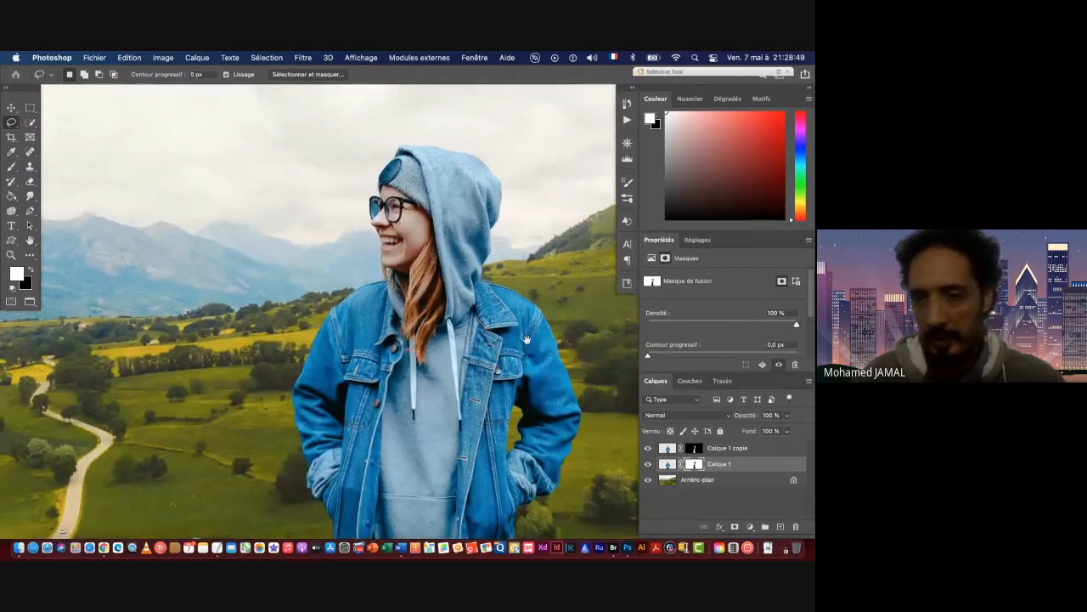
pyautogui.moveTo(515, 269); pyautogui.dragTo(511, 248)
pyautogui.scroll(-5, 513, 340)
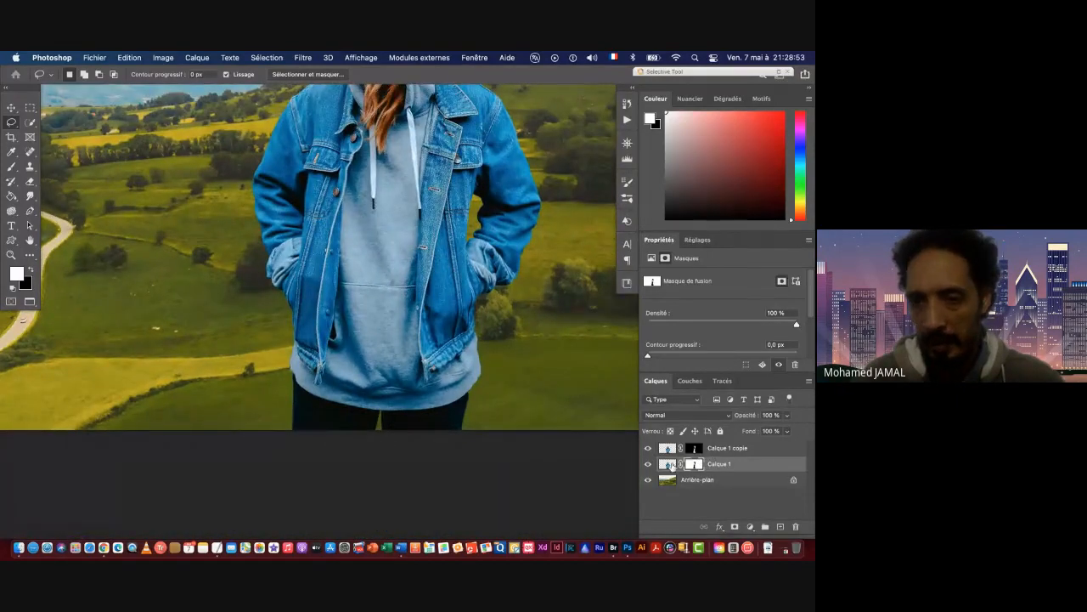
# Convert the image of Calque 1 copie to black and white using the default Noir et blanc settings.
pyautogui.click(671, 450)
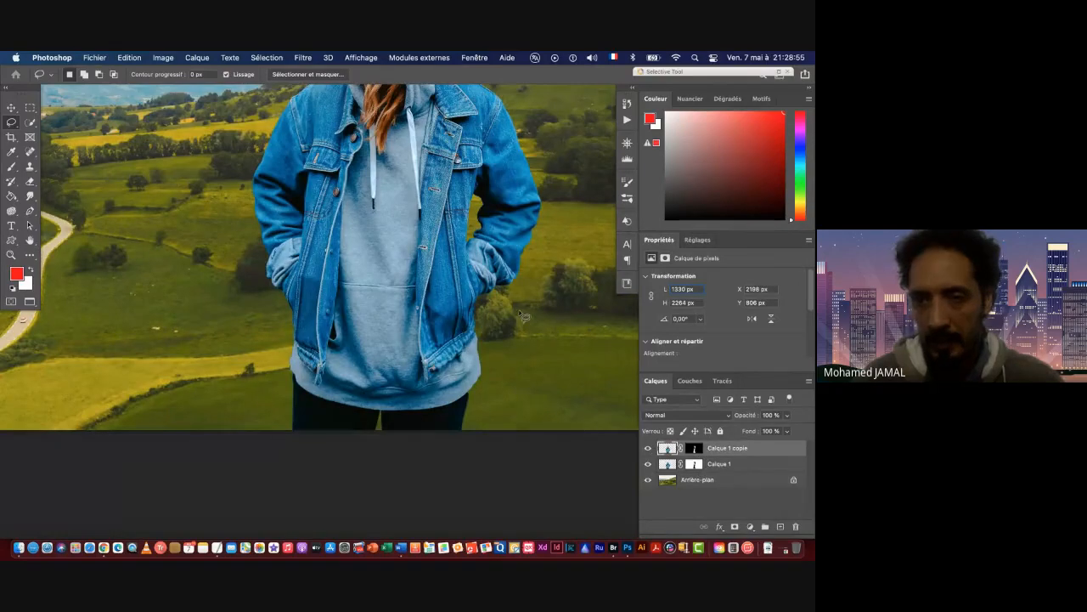
pyautogui.moveTo(451, 281); pyautogui.dragTo(425, 290)
pyautogui.scroll(4, 425, 289)
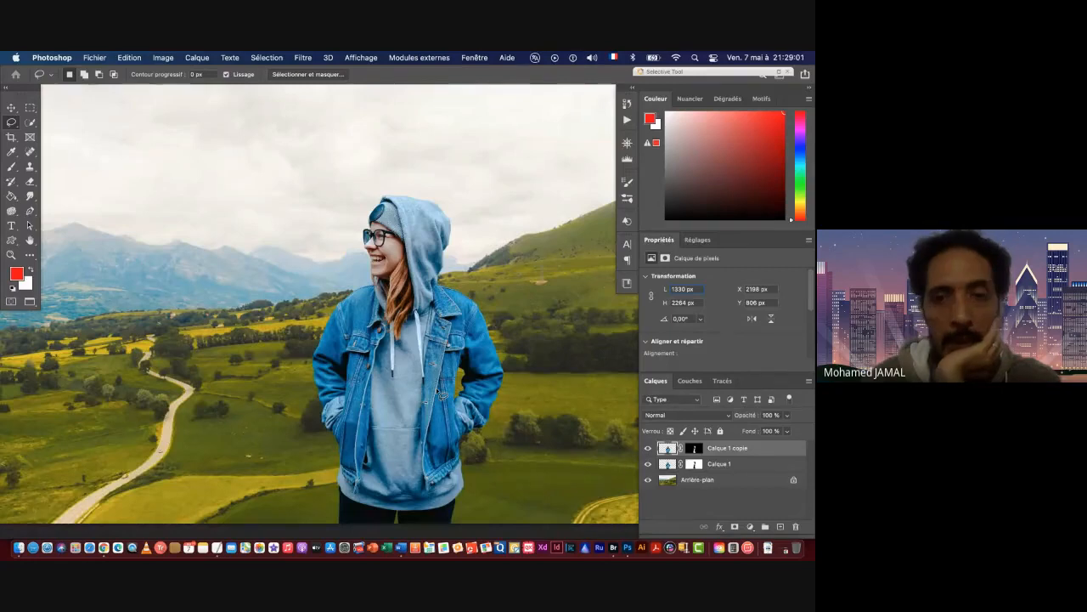
pyautogui.click(165, 58)
pyautogui.moveTo(176, 93)
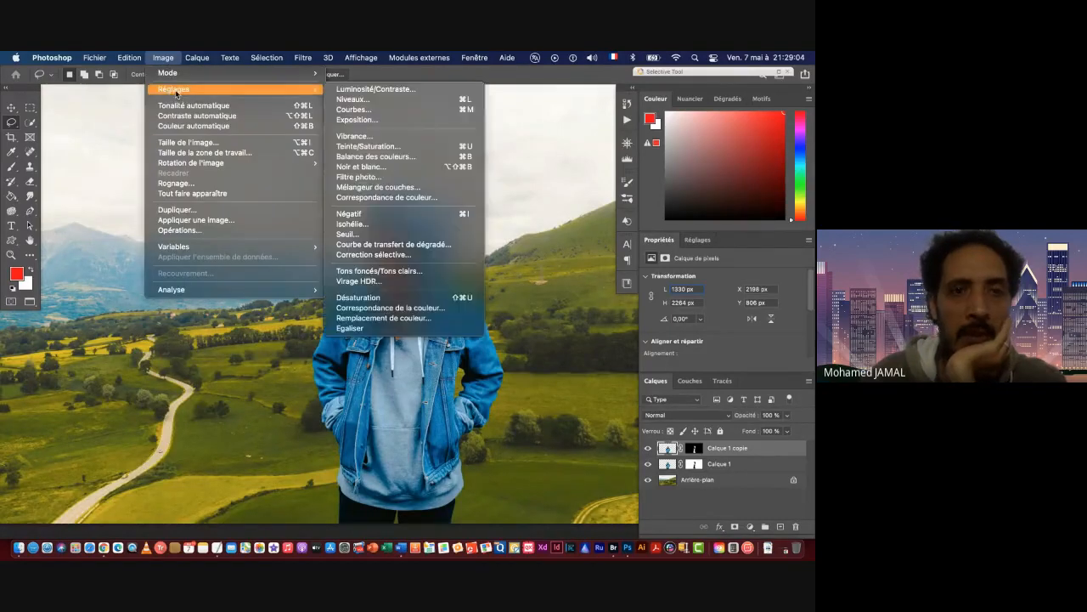
pyautogui.click(360, 167)
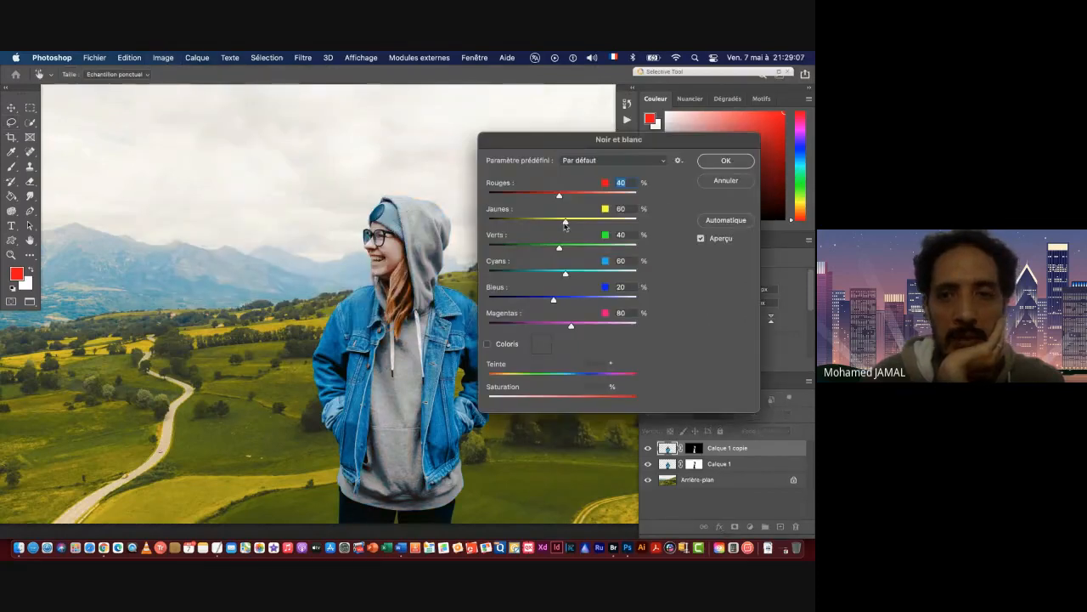
pyautogui.click(723, 161)
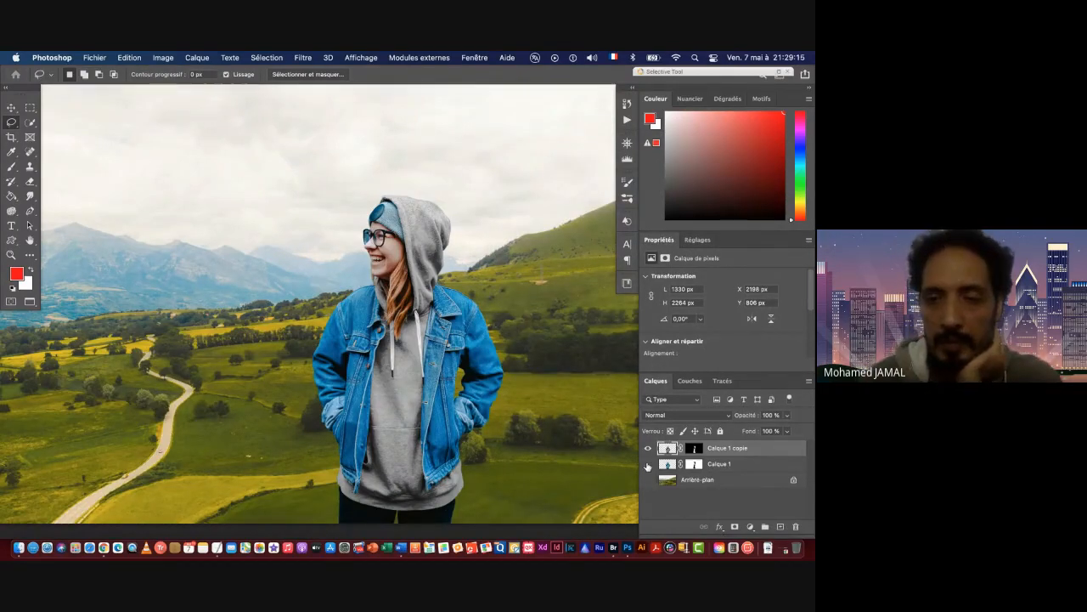
# Hide Calque 1 and Arrière-plan to isolate the black-and-white hoodie, and switch to the Polygonal Lasso tool.
pyautogui.click(647, 464)
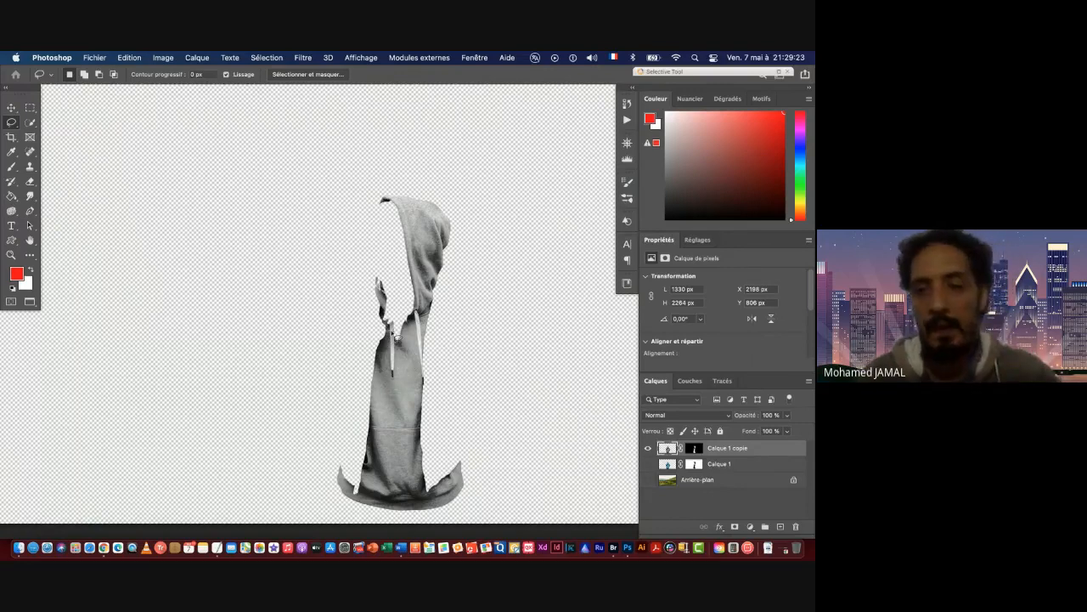
pyautogui.moveTo(393, 343); pyautogui.dragTo(459, 343)
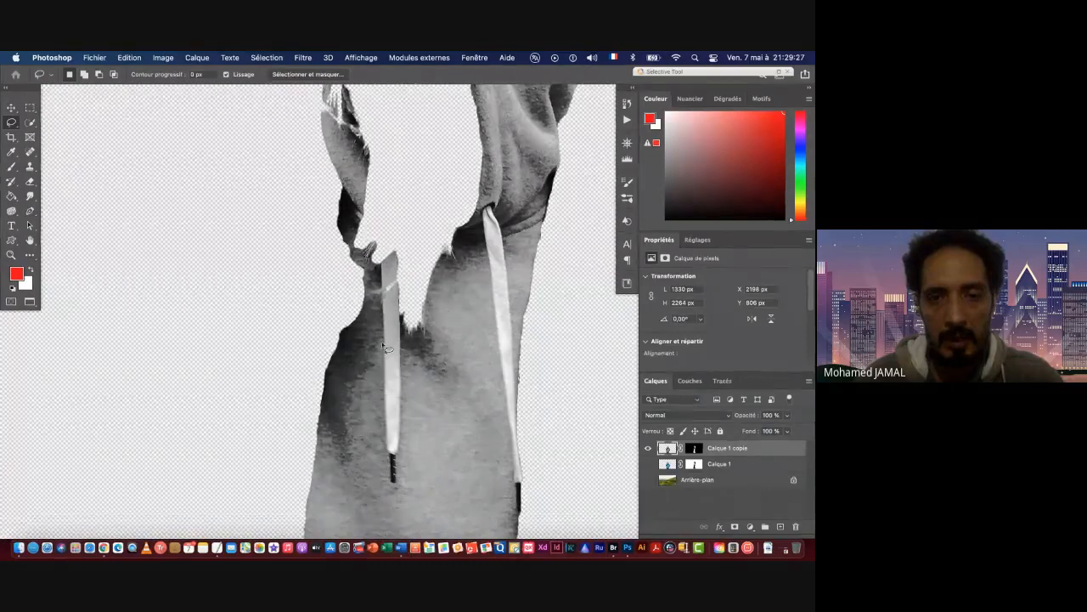
pyautogui.click(13, 125)
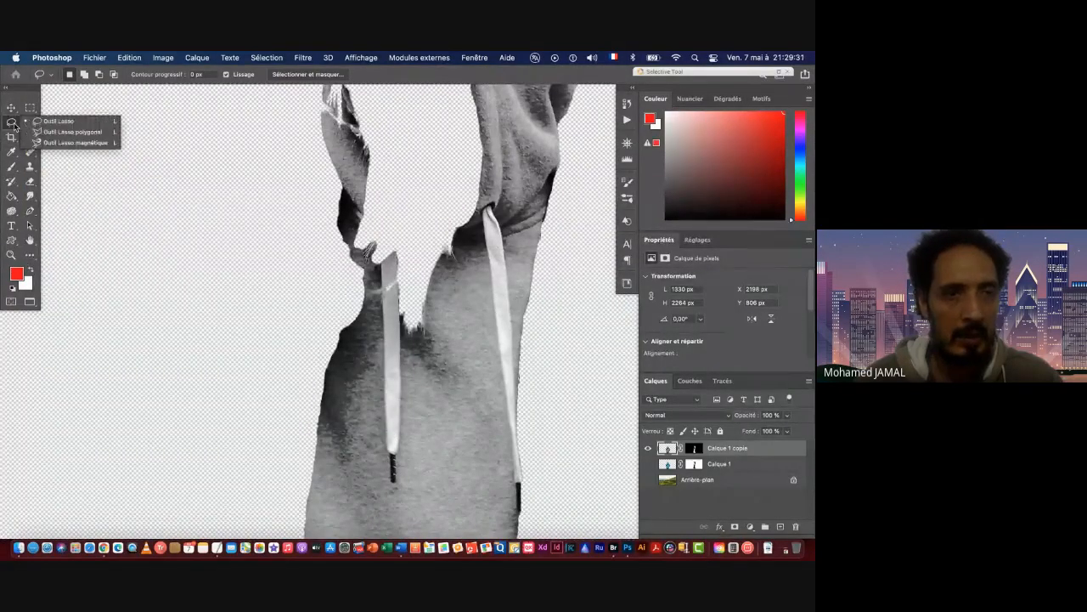
pyautogui.click(66, 132)
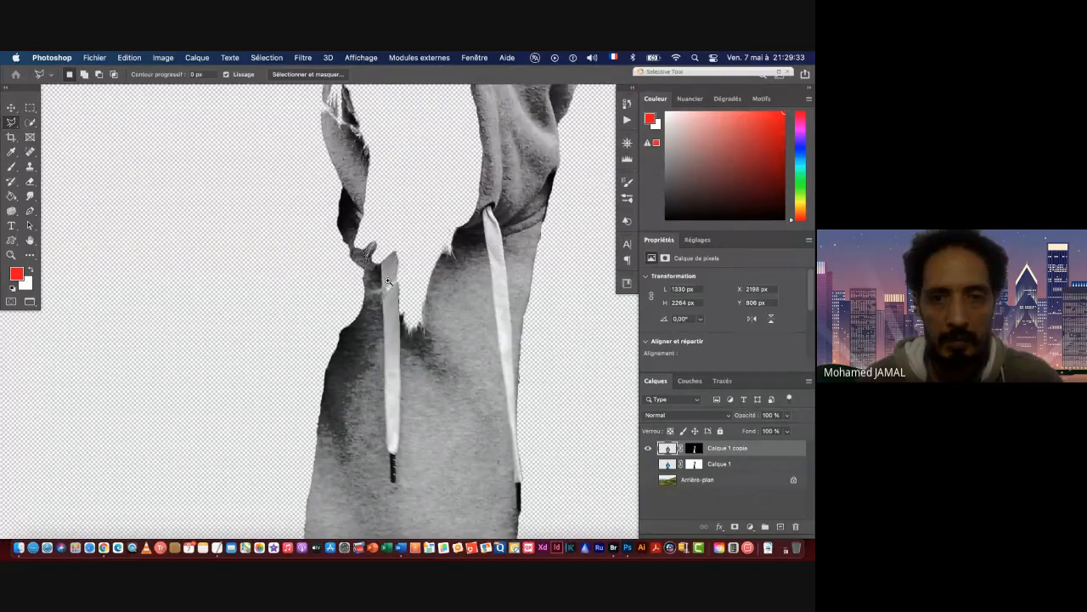
# Outline the hoodie's left drawstring from its angled upper end down to the black tip as a closed lasso selection.
pyautogui.scroll(3, 389, 270)
pyautogui.moveTo(399, 281); pyautogui.dragTo(395, 243)
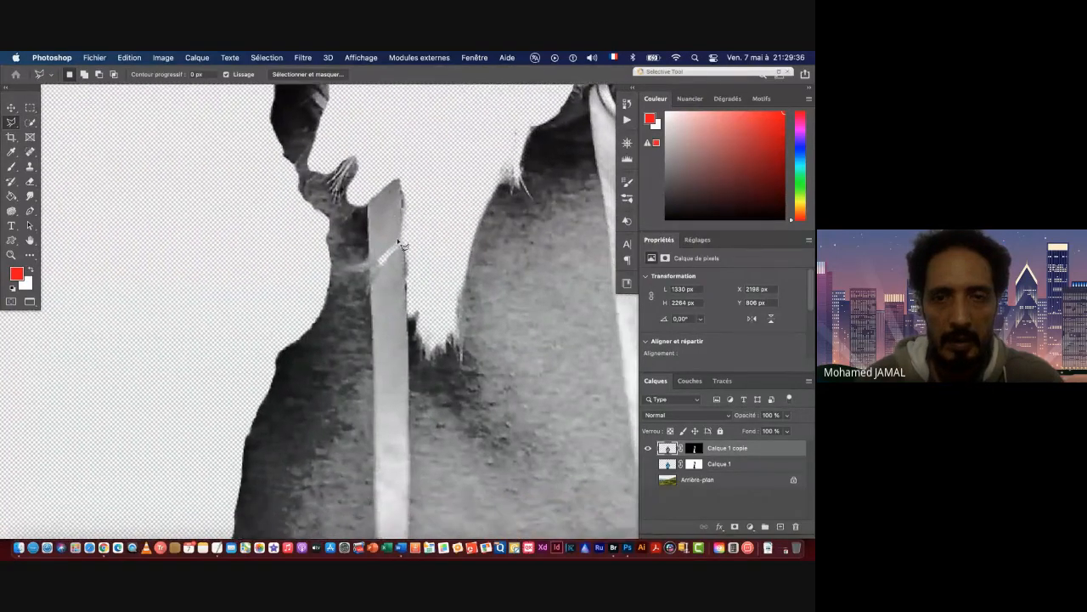
pyautogui.click(398, 176)
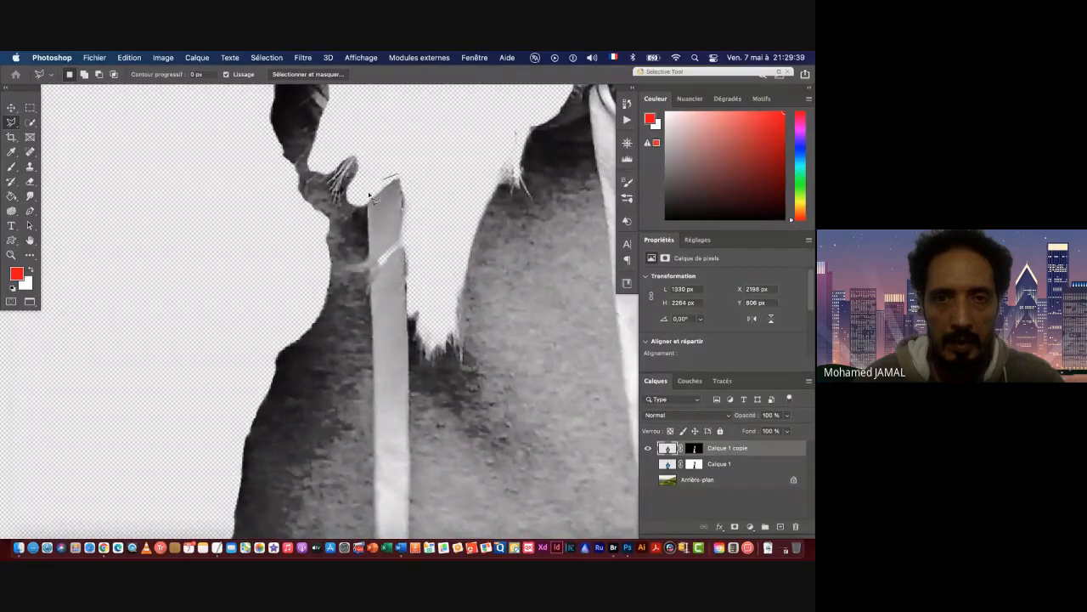
pyautogui.click(368, 189)
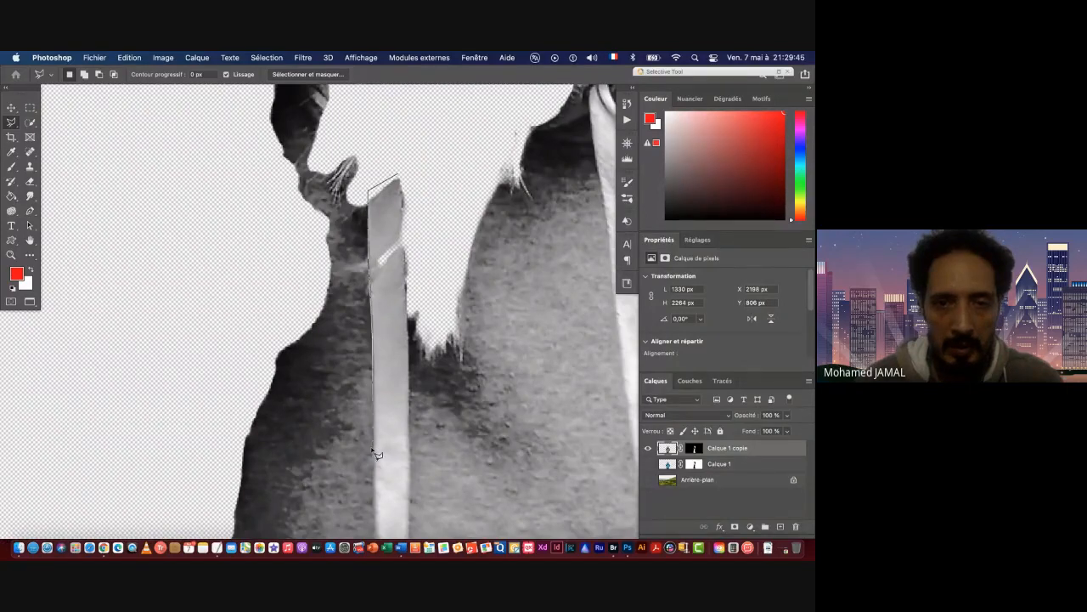
pyautogui.scroll(-10, 379, 485)
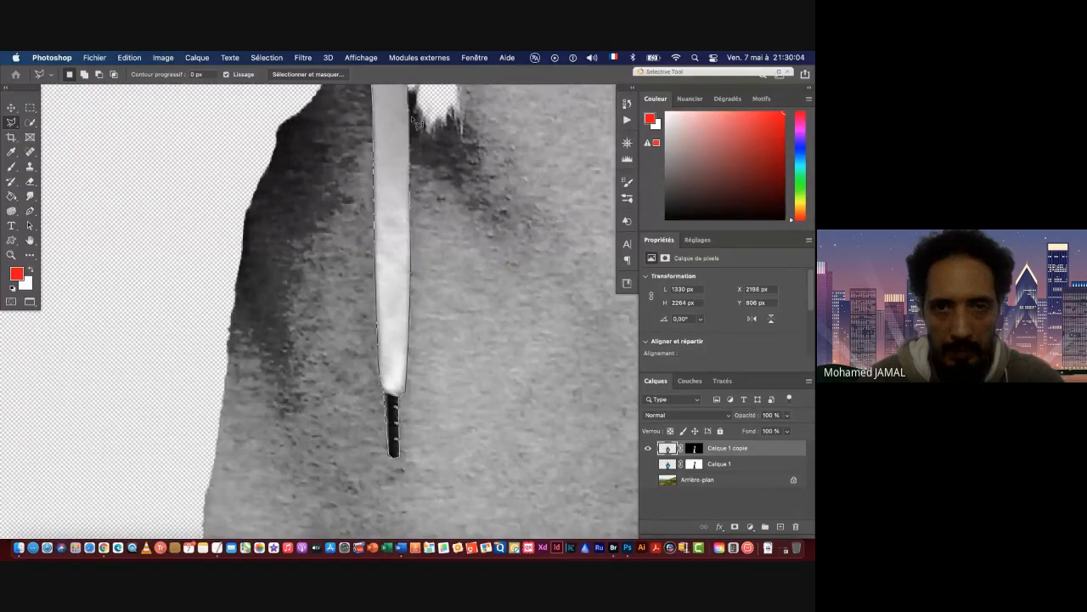
pyautogui.moveTo(409, 119); pyautogui.dragTo(402, 324)
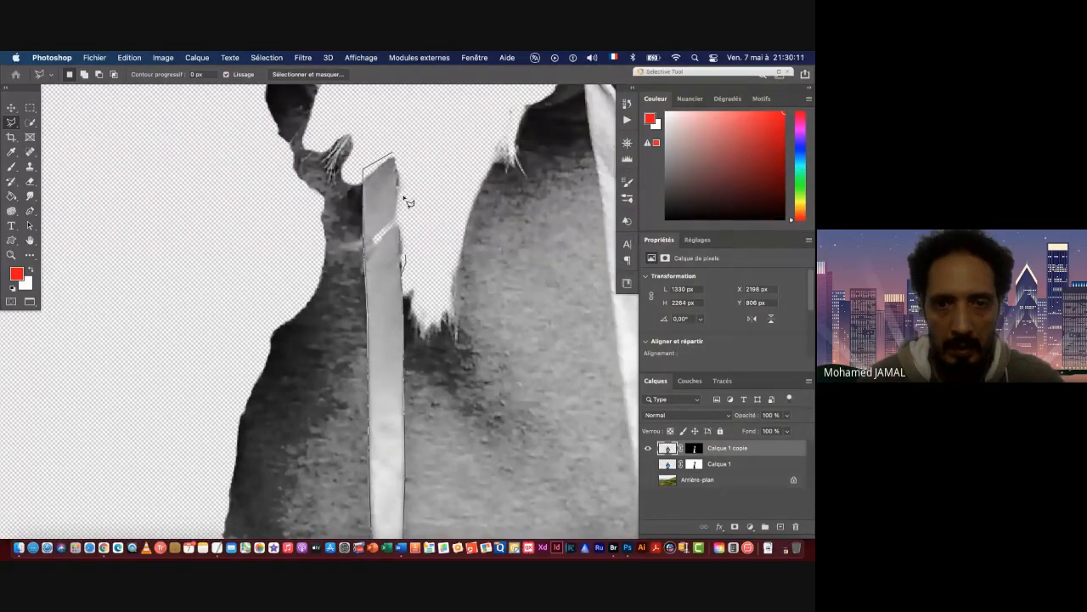
pyautogui.click(396, 155)
# Outline the hoodie's right drawstring from the eyelet down to its black tip and back up as a closed polygonal lasso selection.
pyautogui.moveTo(527, 320); pyautogui.dragTo(321, 307)
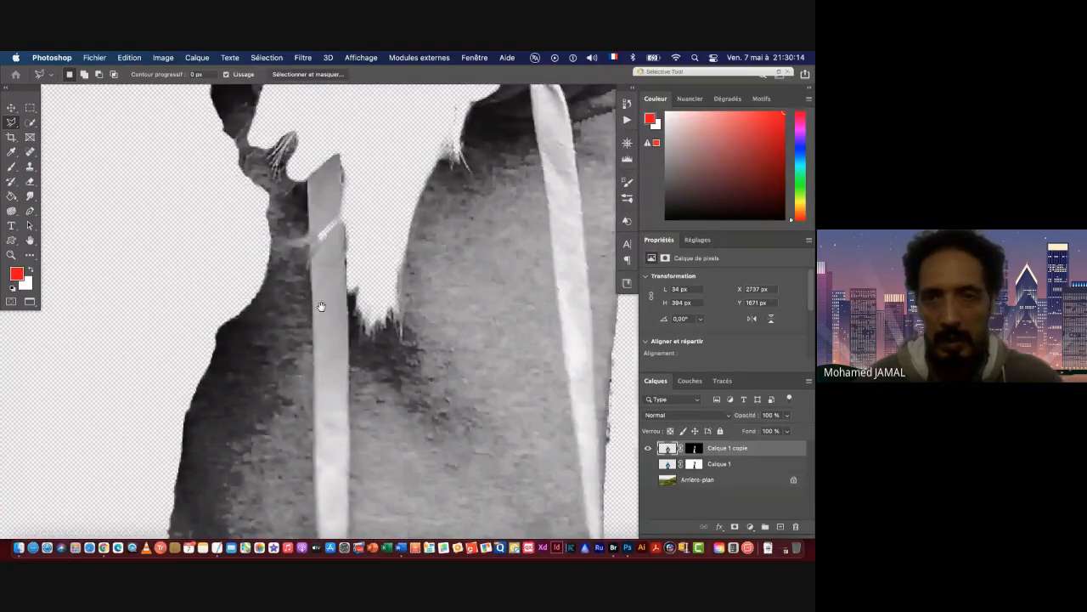
pyautogui.moveTo(574, 155); pyautogui.dragTo(417, 325)
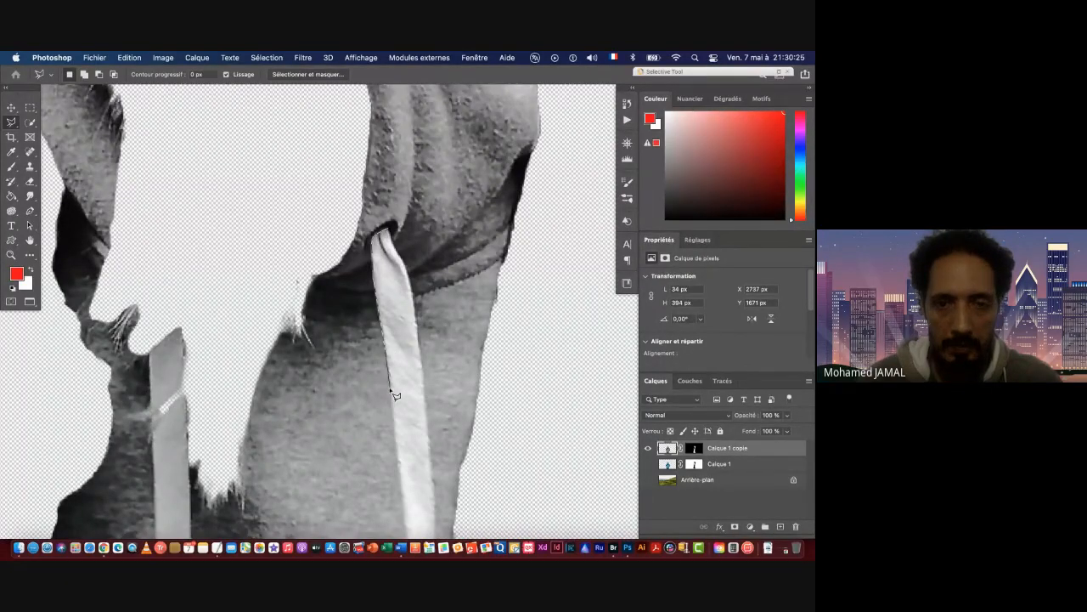
pyautogui.scroll(-10, 396, 450)
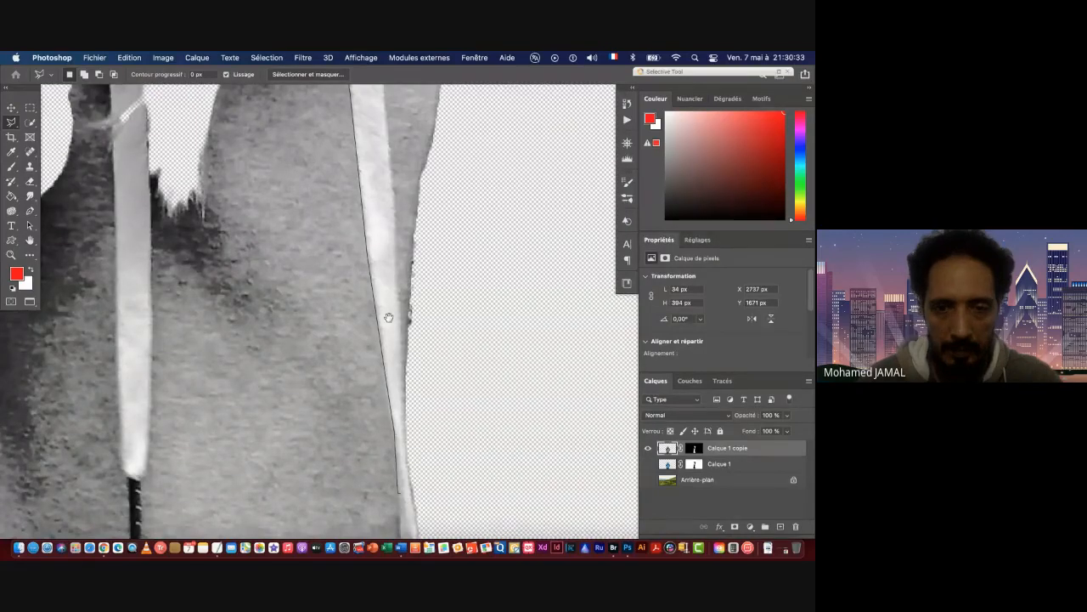
pyautogui.moveTo(389, 315); pyautogui.dragTo(375, 56)
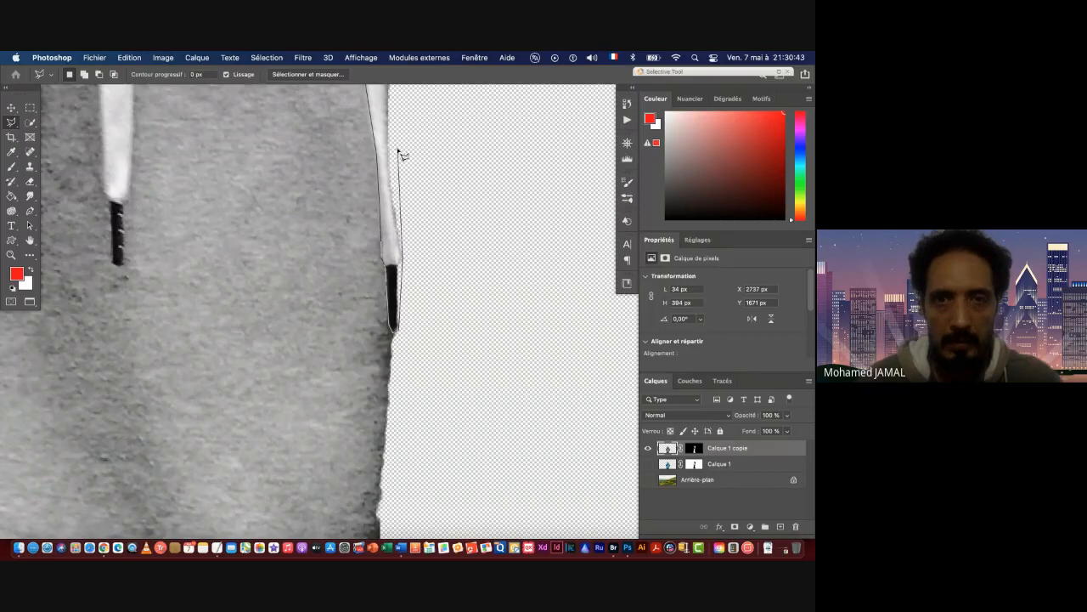
pyautogui.scroll(6, 392, 183)
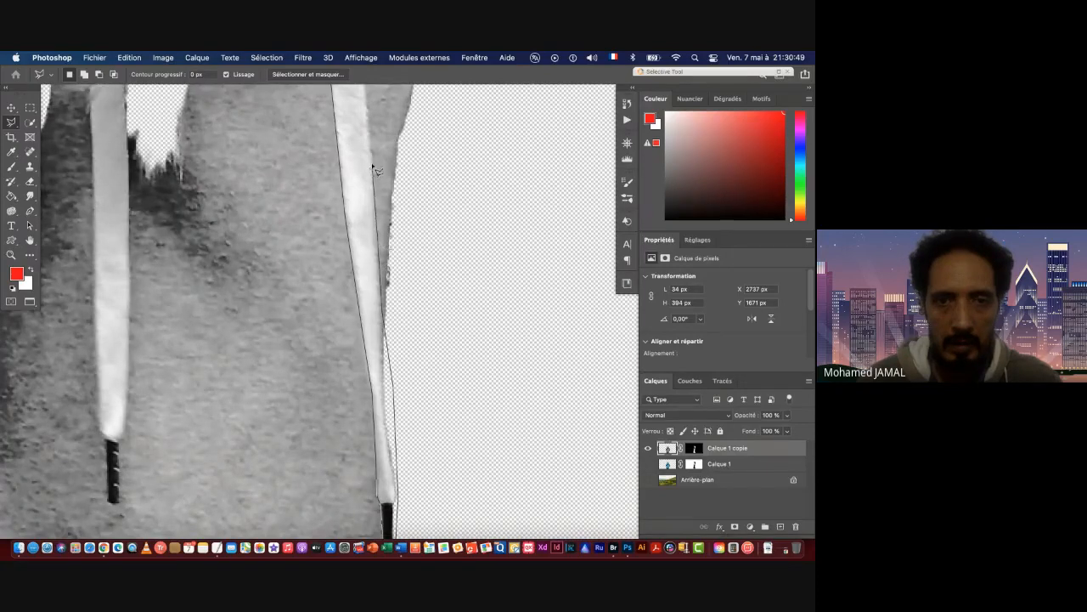
pyautogui.scroll(8, 391, 306)
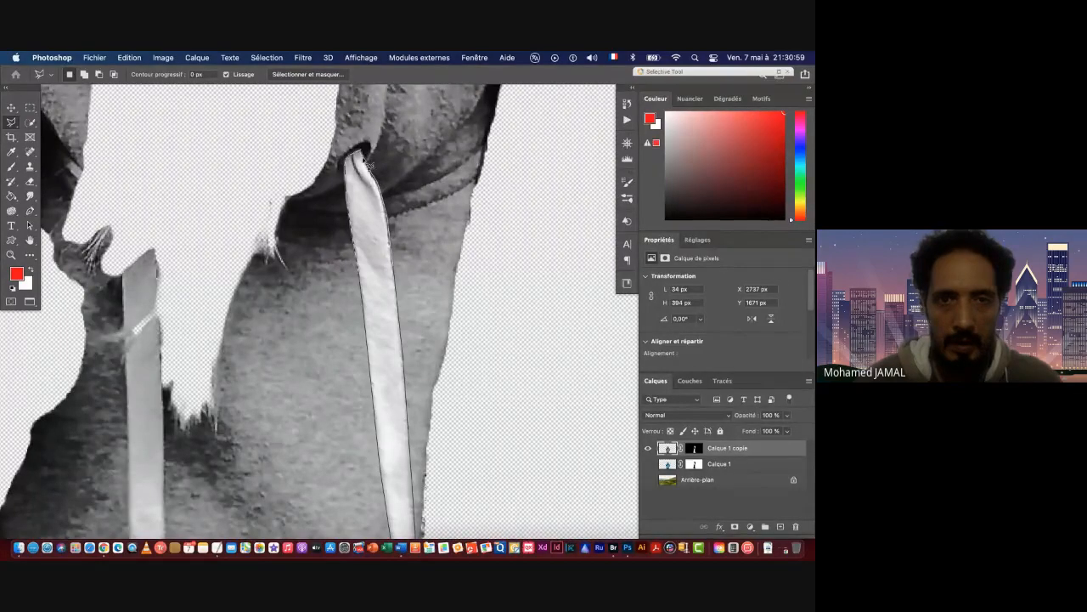
pyautogui.doubleClick(390, 201)
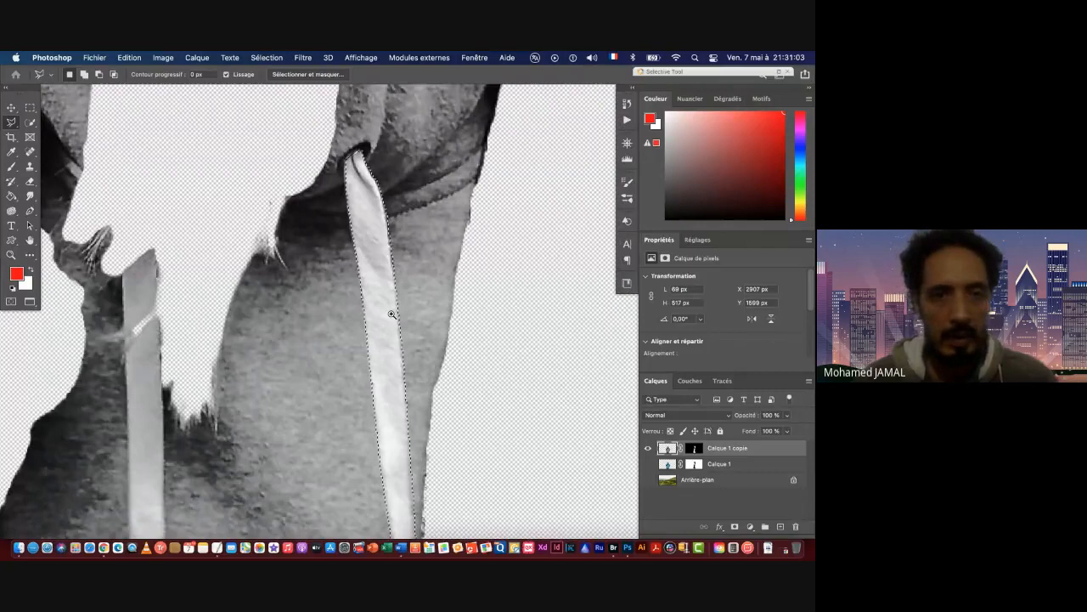
pyautogui.scroll(-3, 380, 336)
pyautogui.scroll(3, 380, 336)
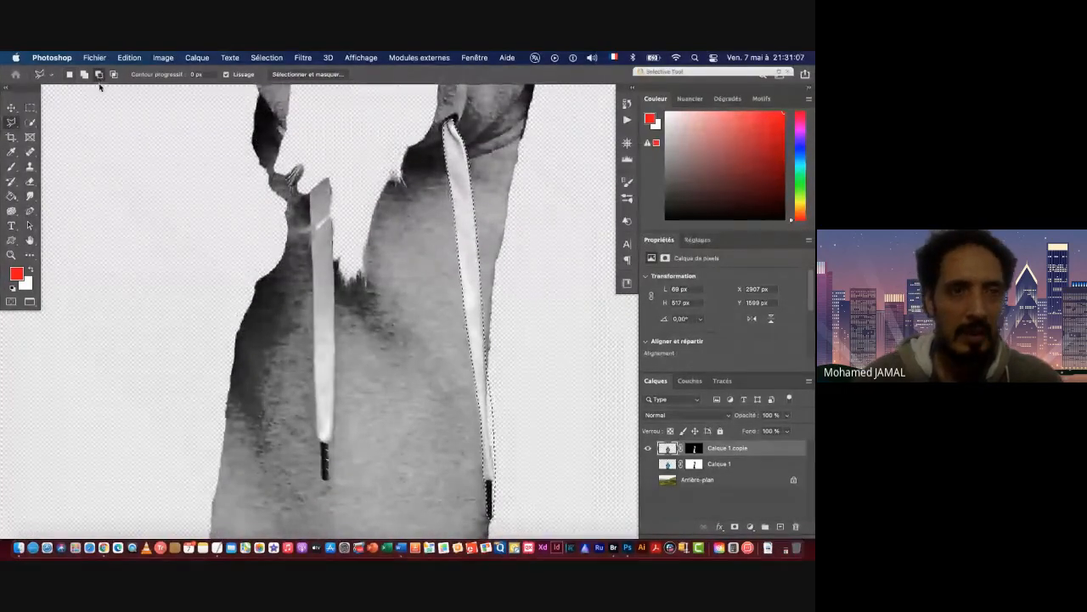
pyautogui.click(331, 173)
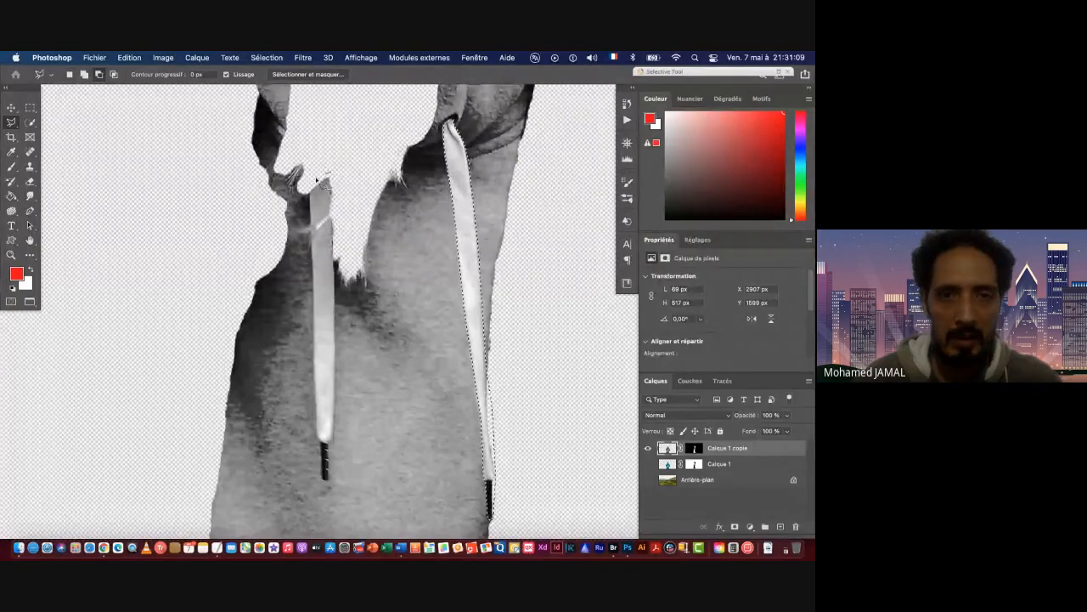
pyautogui.click(315, 181)
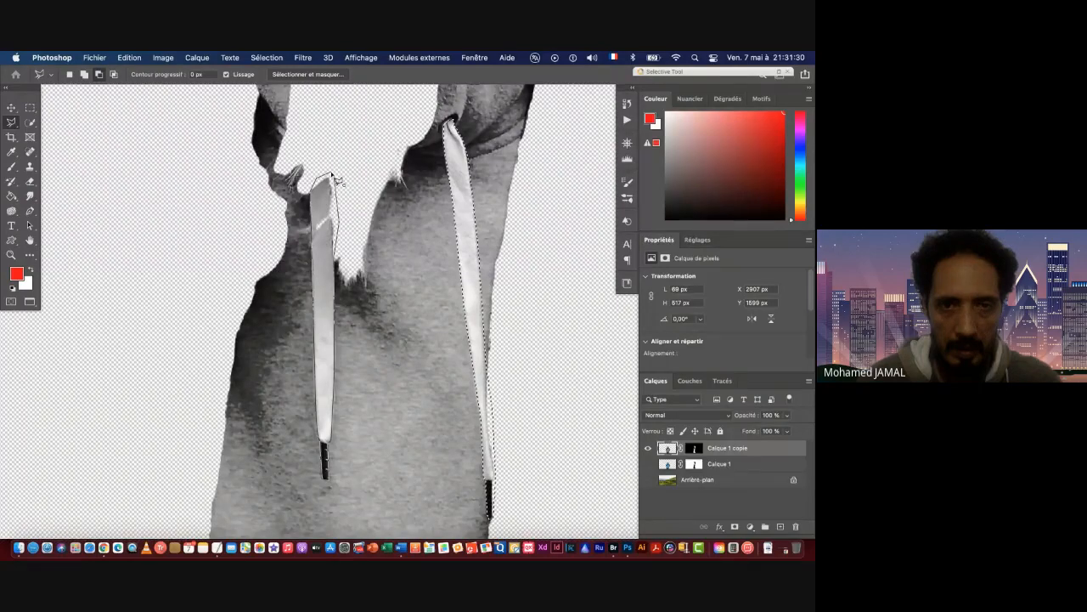
# Add the left drawstring, including its black tip, to the existing right drawstring selection with the Polygonal Lasso.
pyautogui.click(83, 74)
pyautogui.click(329, 172)
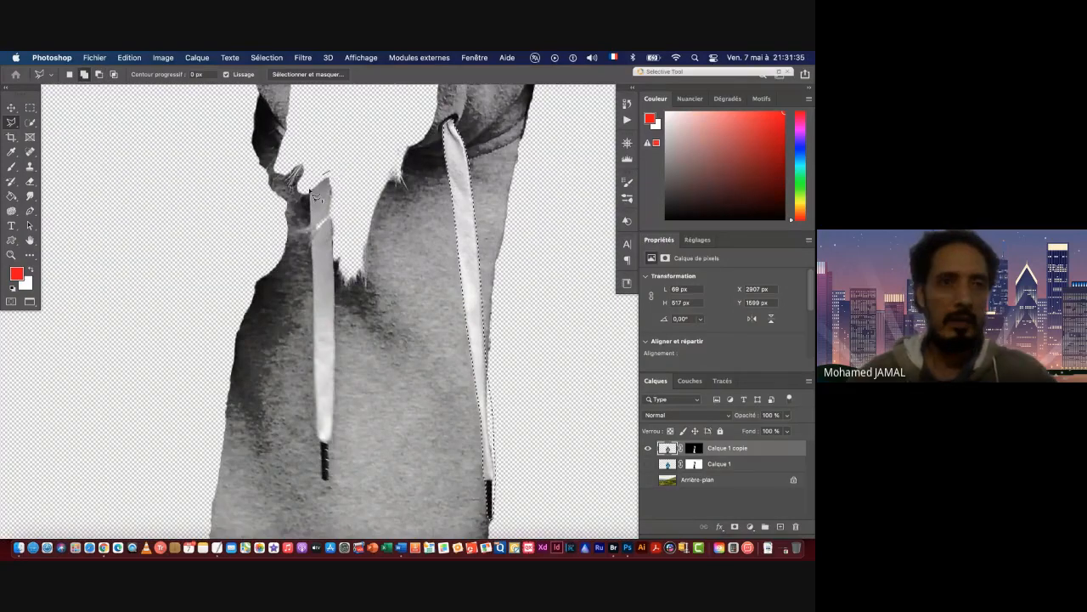
pyautogui.click(309, 190)
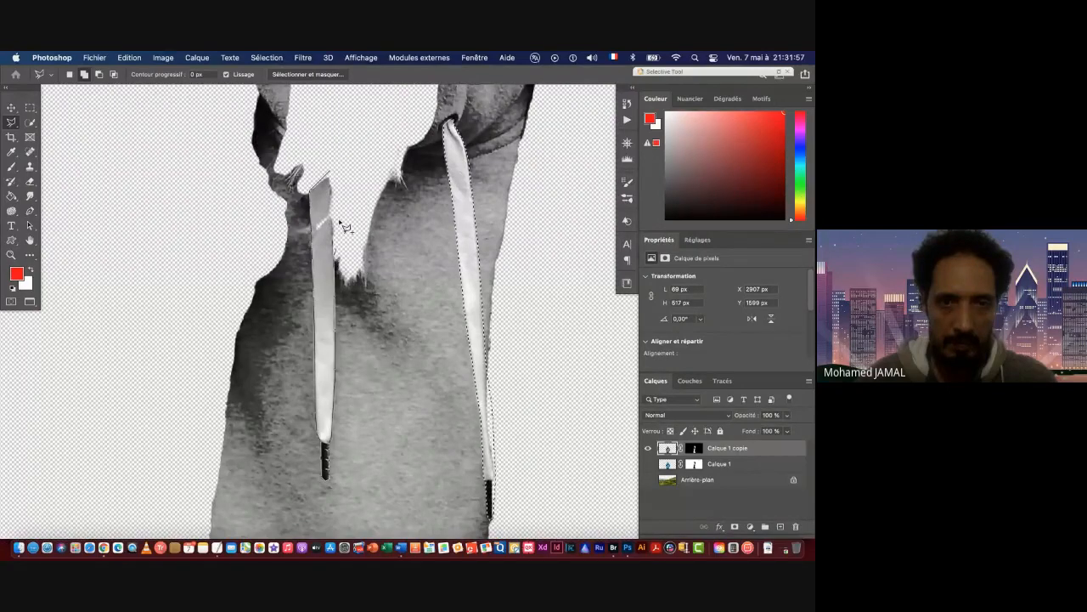
pyautogui.click(331, 173)
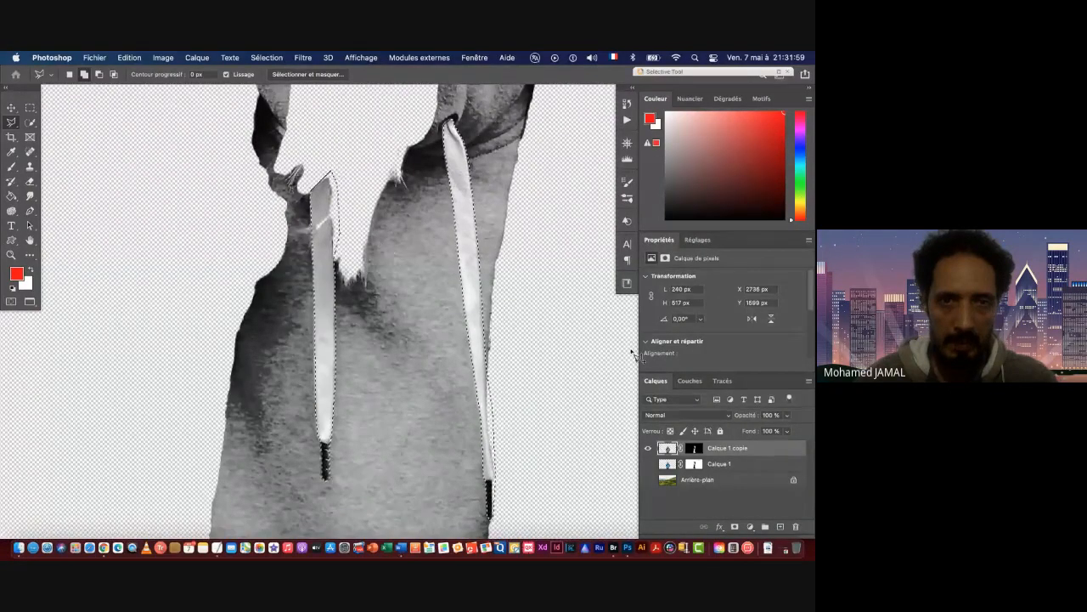
# Show Calque 1 and Arrière-plan again, then hide Calque 1 copie with Calque 1's layer mask active for editing.
pyautogui.click(649, 480)
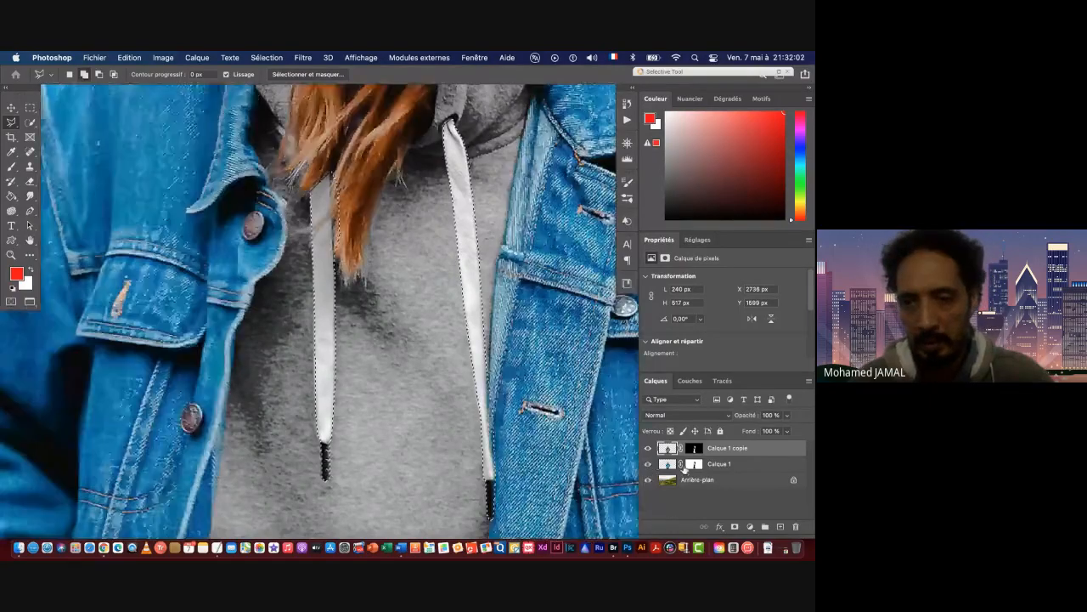
pyautogui.click(693, 466)
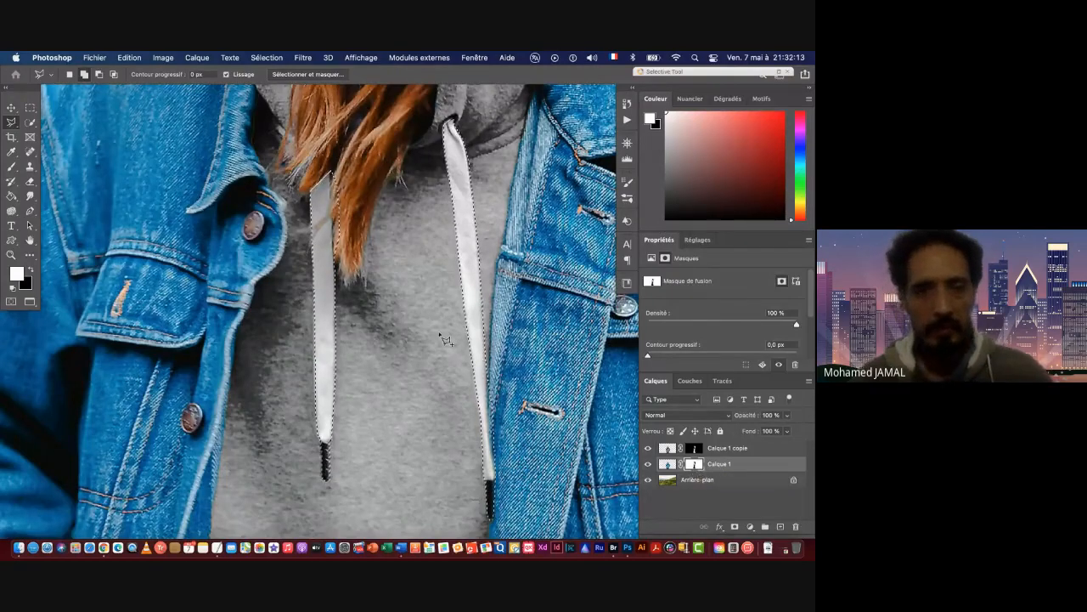
pyautogui.click(649, 448)
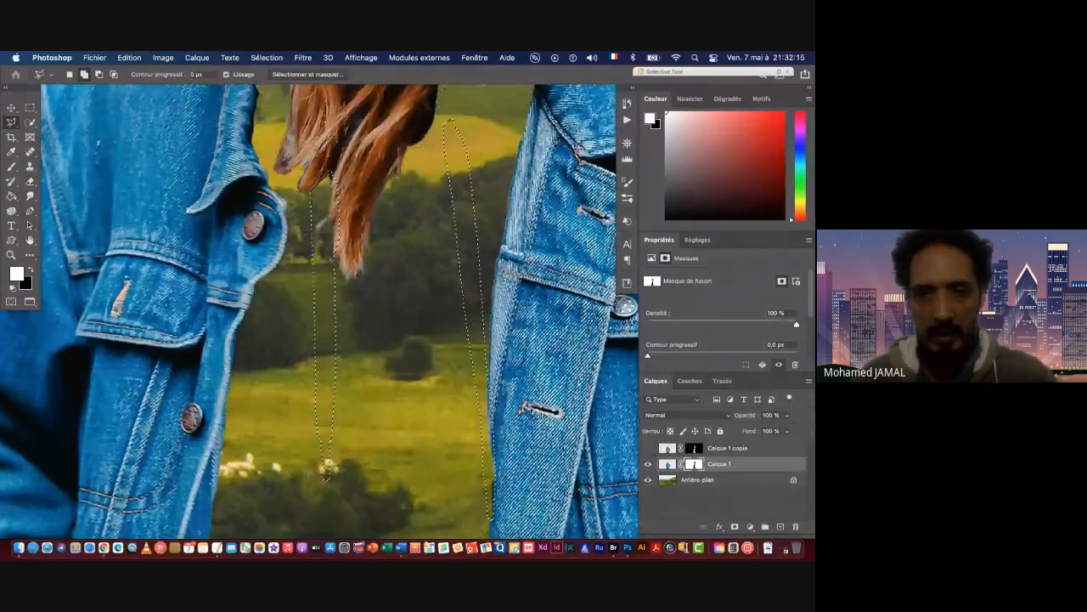
# Fill both drawstring selections with white (Blanc) on Calque 1's layer mask, in Normal mode at 100% opacity.
pyautogui.scroll(-1, 456, 302)
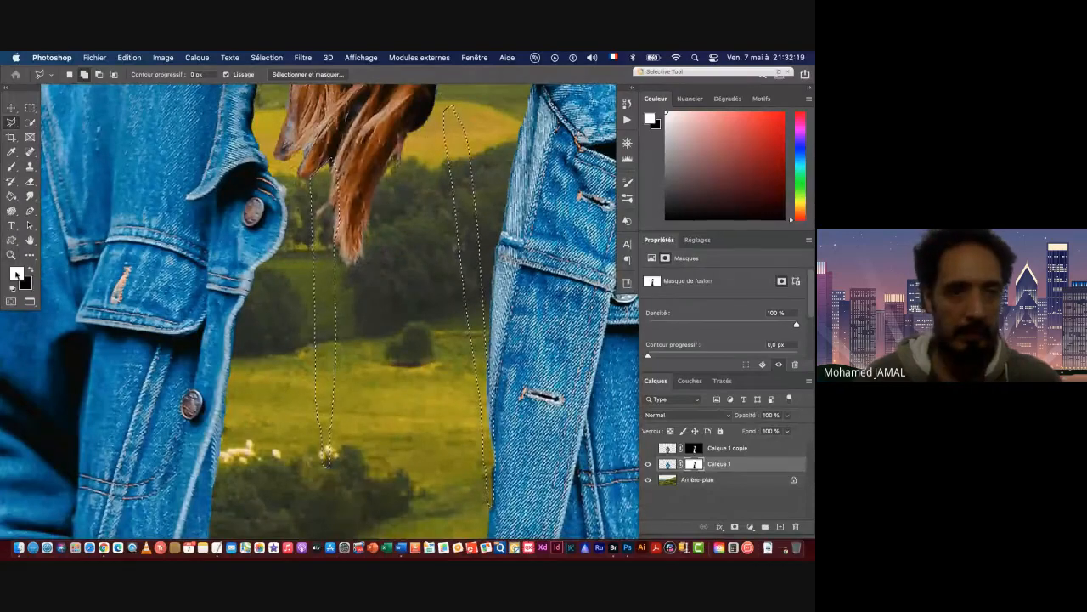
pyautogui.click(130, 58)
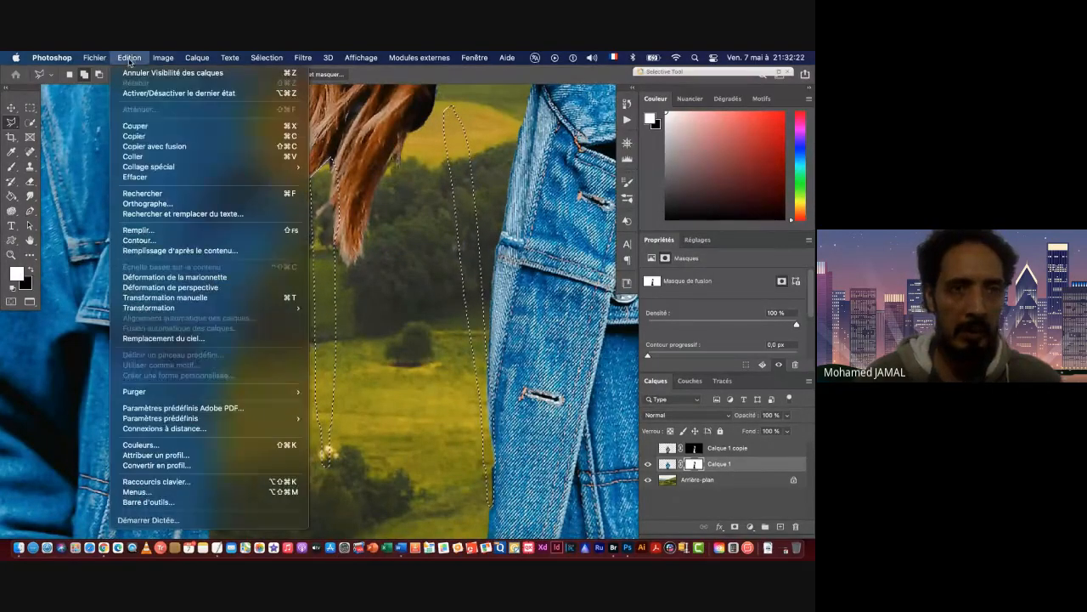
pyautogui.click(140, 230)
pyautogui.click(223, 277)
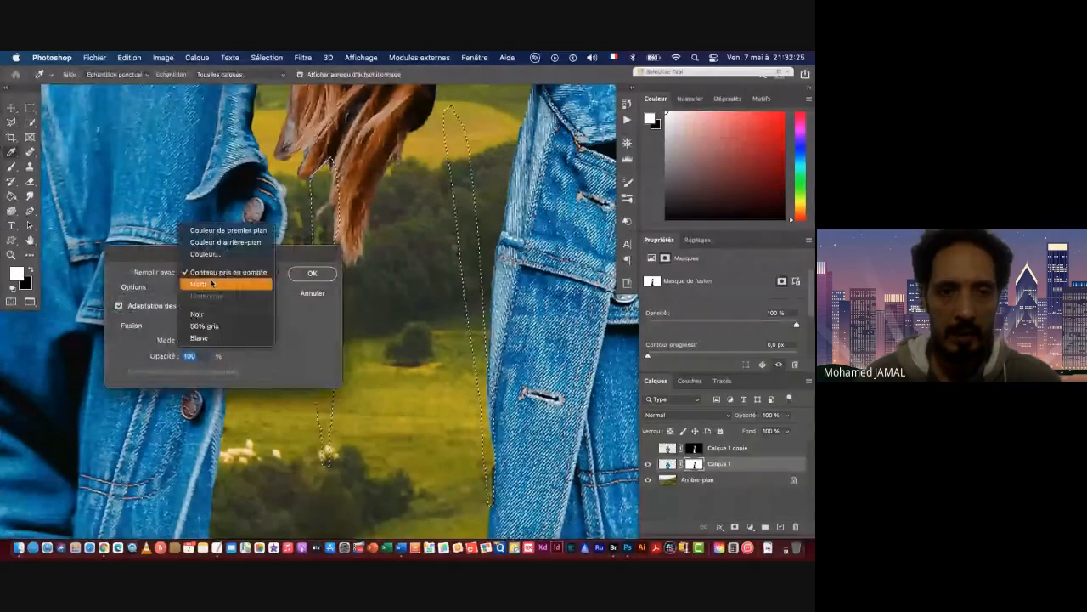
pyautogui.click(220, 333)
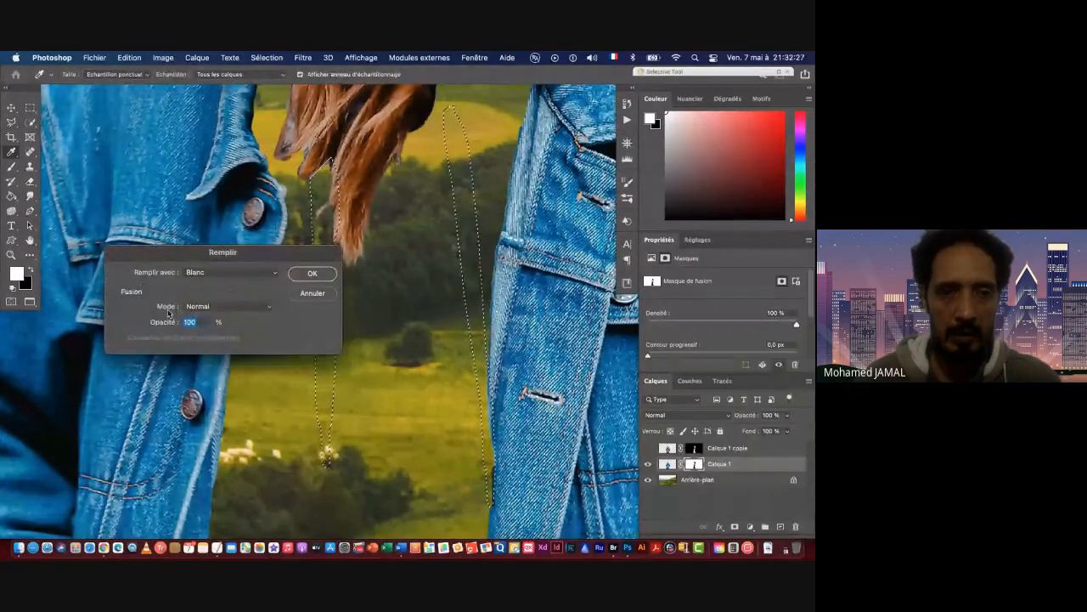
pyautogui.click(311, 274)
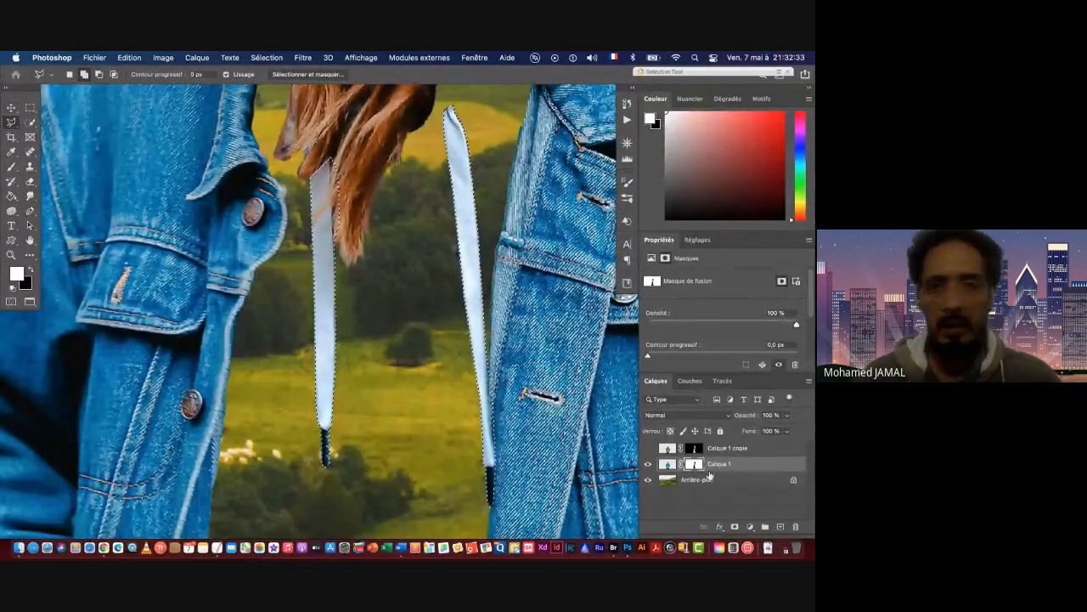
# Show only Calque 1 copie by hiding Calque 1 and Arrière-plan, clear the selection, and make Calque 1 copie the active layer.
pyautogui.click(646, 449)
pyautogui.moveTo(648, 464); pyautogui.dragTo(648, 492)
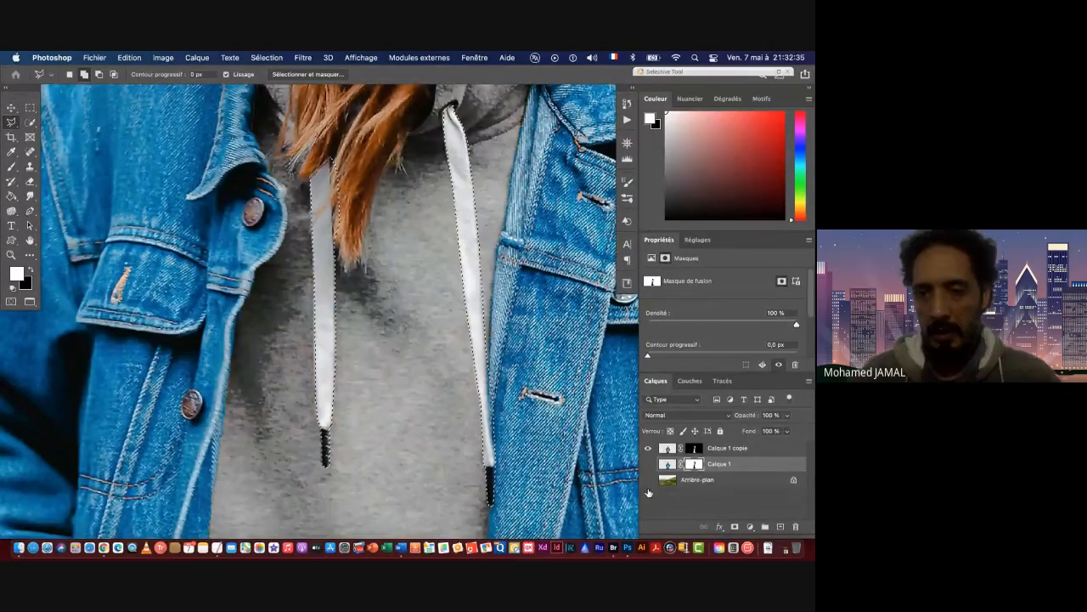
pyautogui.press('super+d')
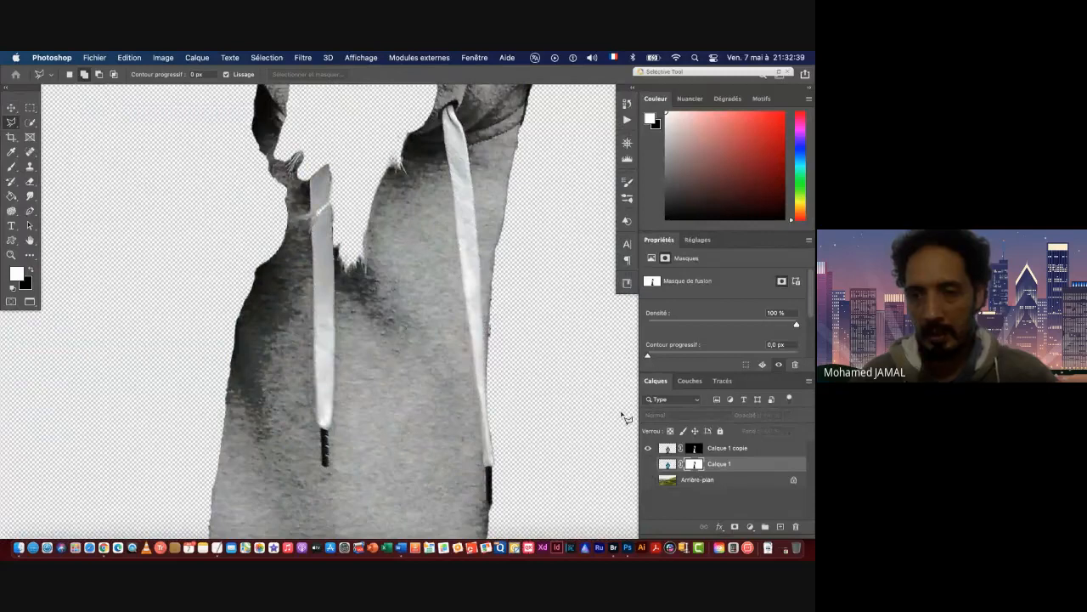
pyautogui.press('super+space')
pyautogui.moveTo(388, 323); pyautogui.dragTo(309, 337)
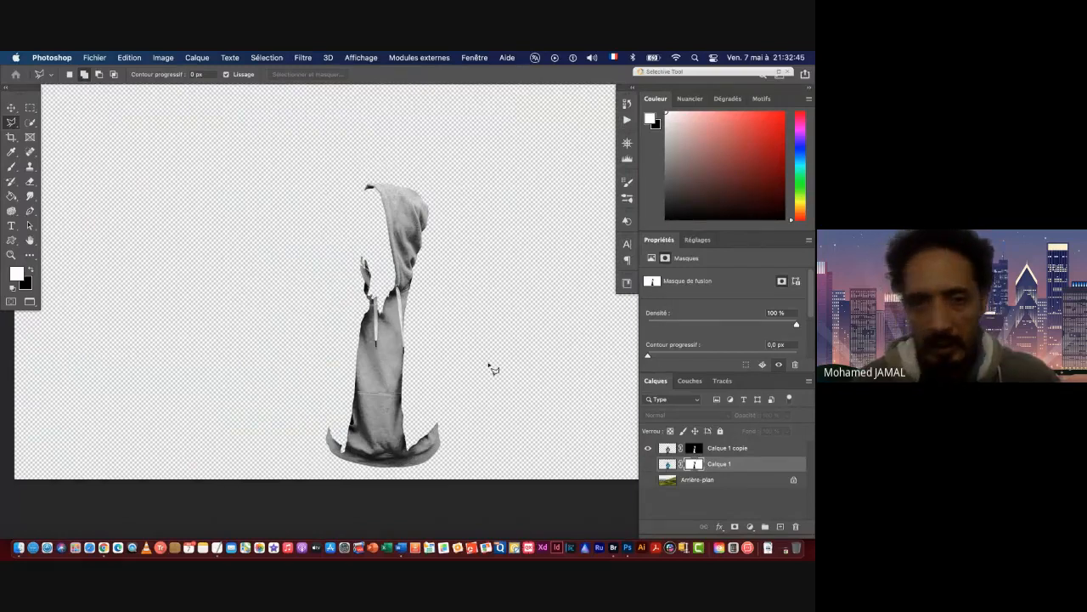
pyautogui.click(769, 449)
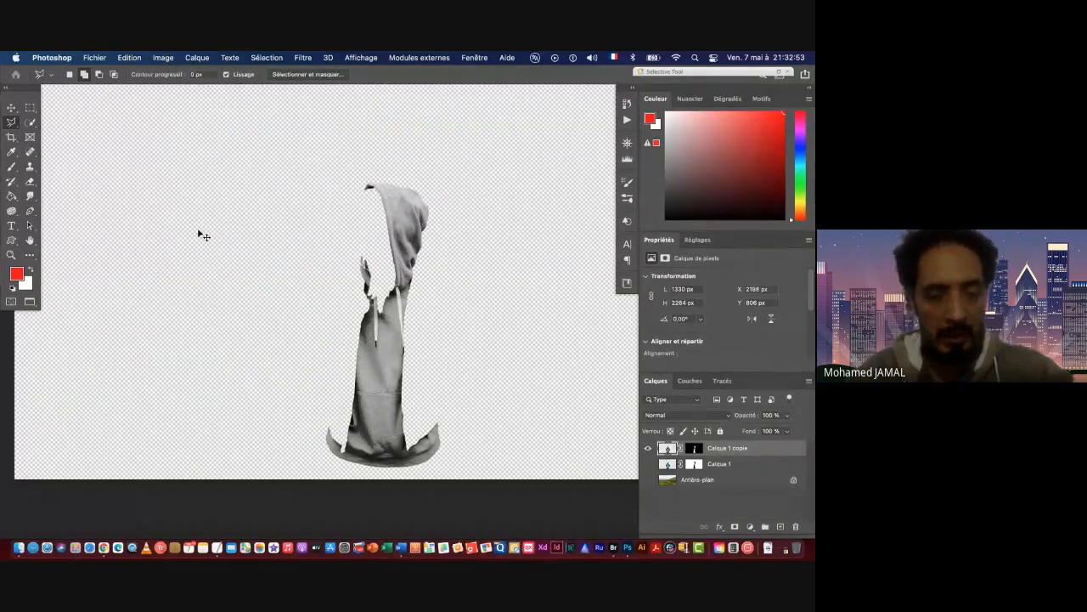
# Save the document to the computer in Photoshop format, adding _V2 to the end of its file name.
pyautogui.press('super+s')
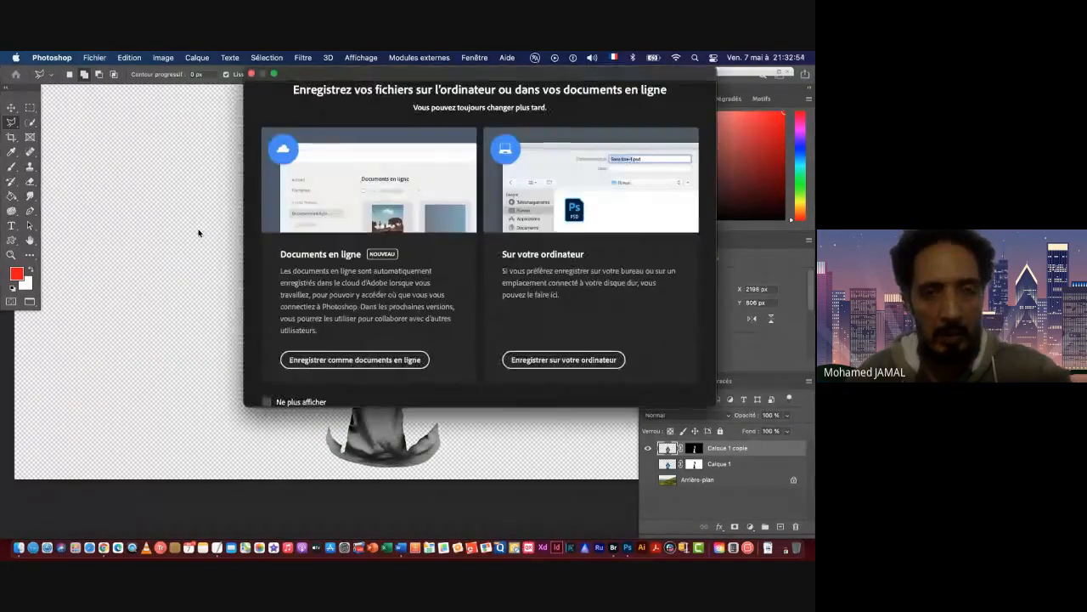
pyautogui.click(563, 360)
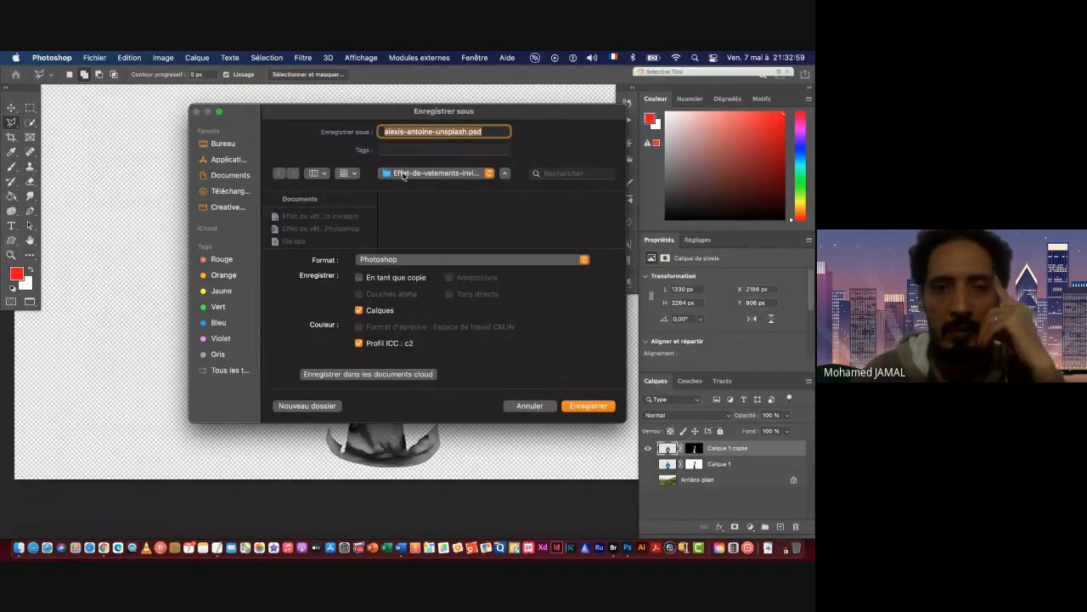
pyautogui.click(466, 132)
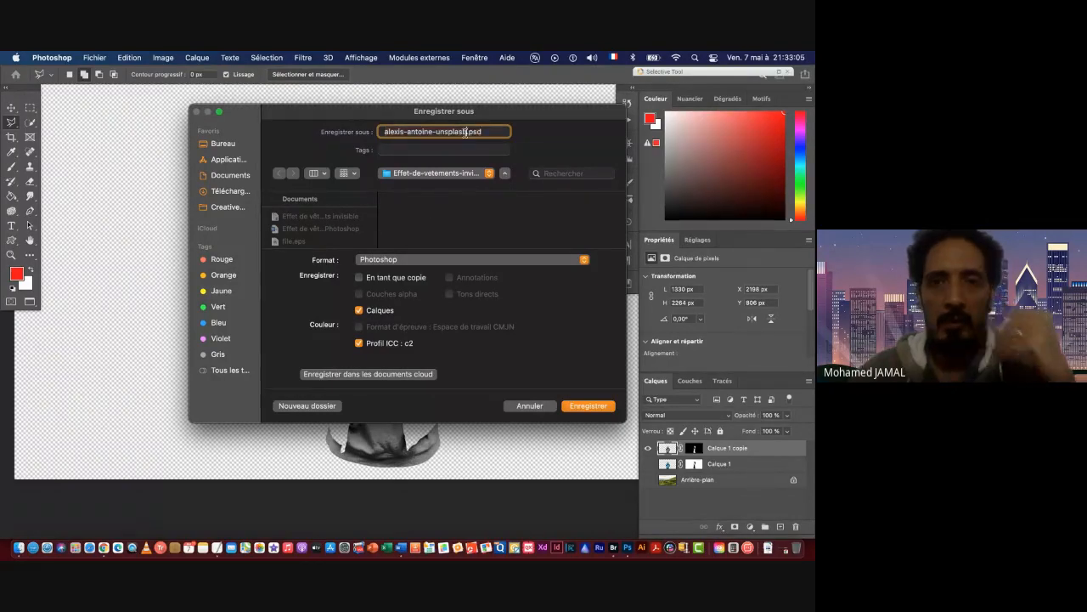
pyautogui.write('_V2')
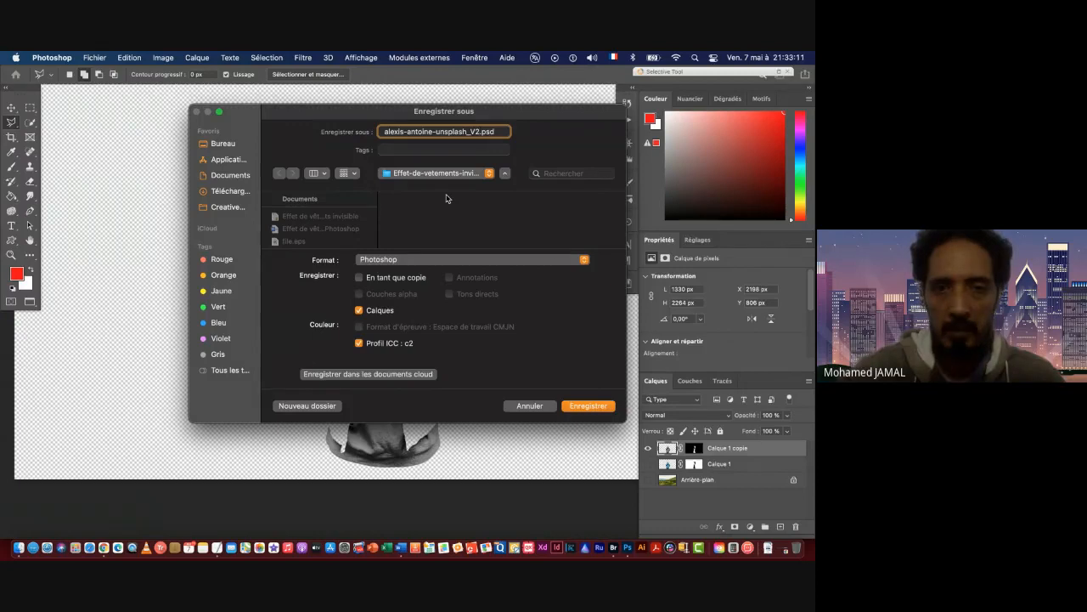
pyautogui.press('Return')
pyautogui.press('Return')
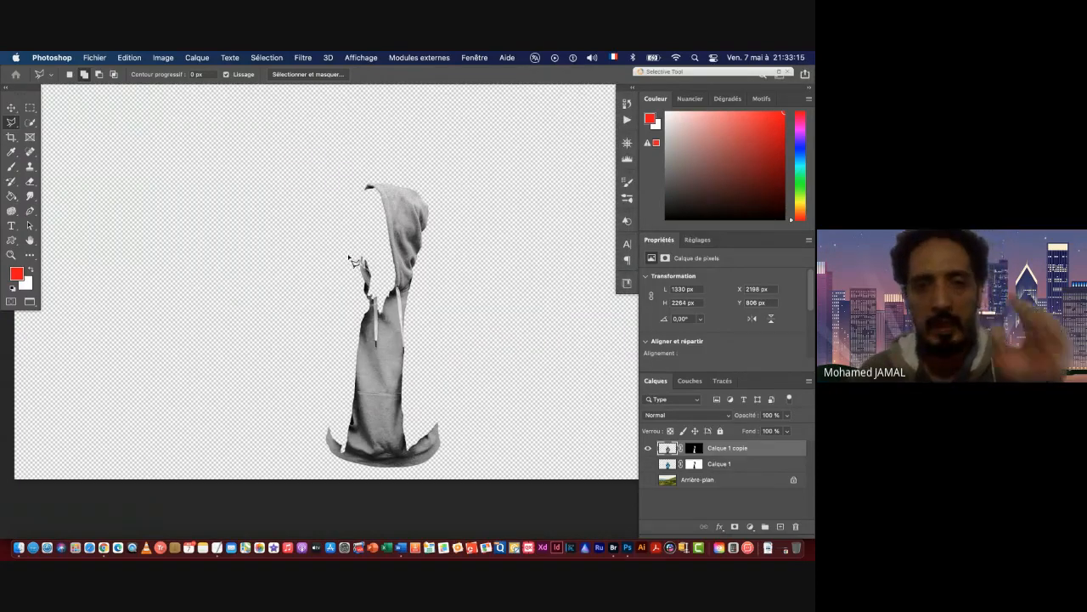
# Duplicate the image as a new document with only the merged layers, keeping the proposed name.
pyautogui.click(164, 57)
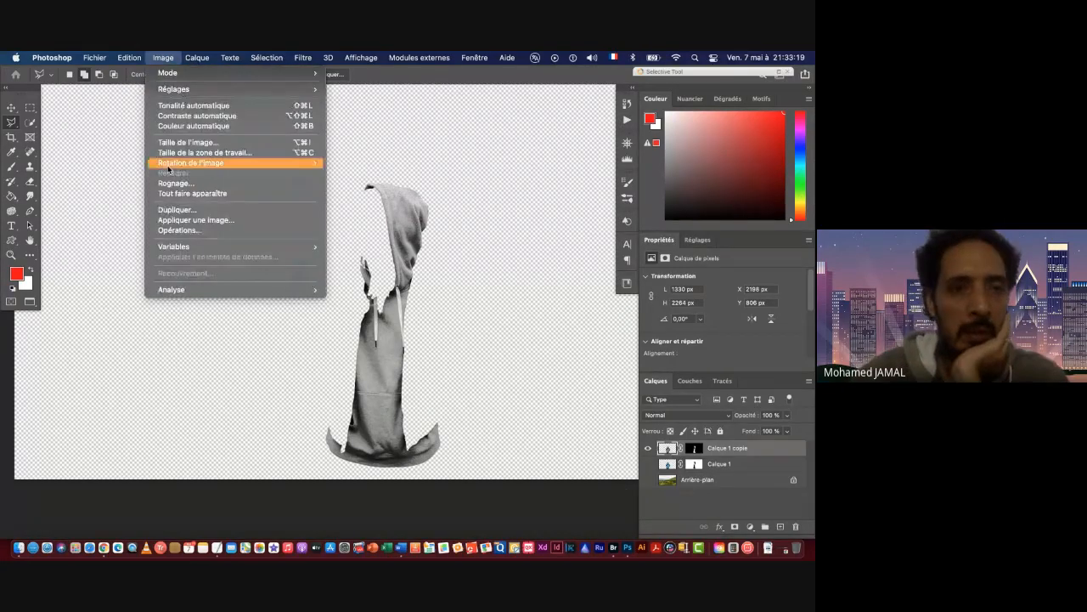
pyautogui.click(179, 210)
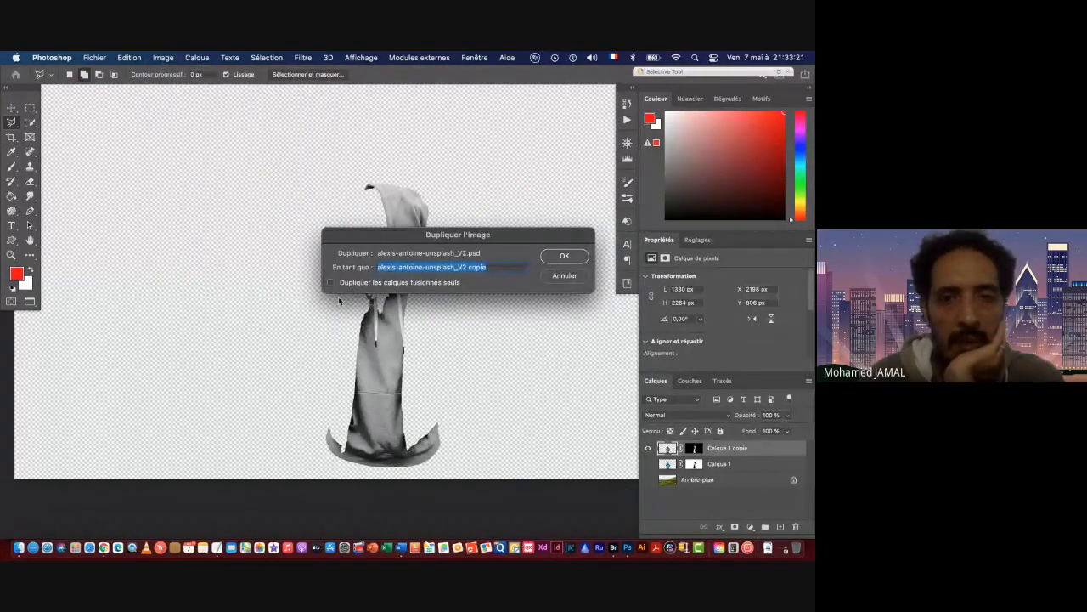
pyautogui.click(381, 283)
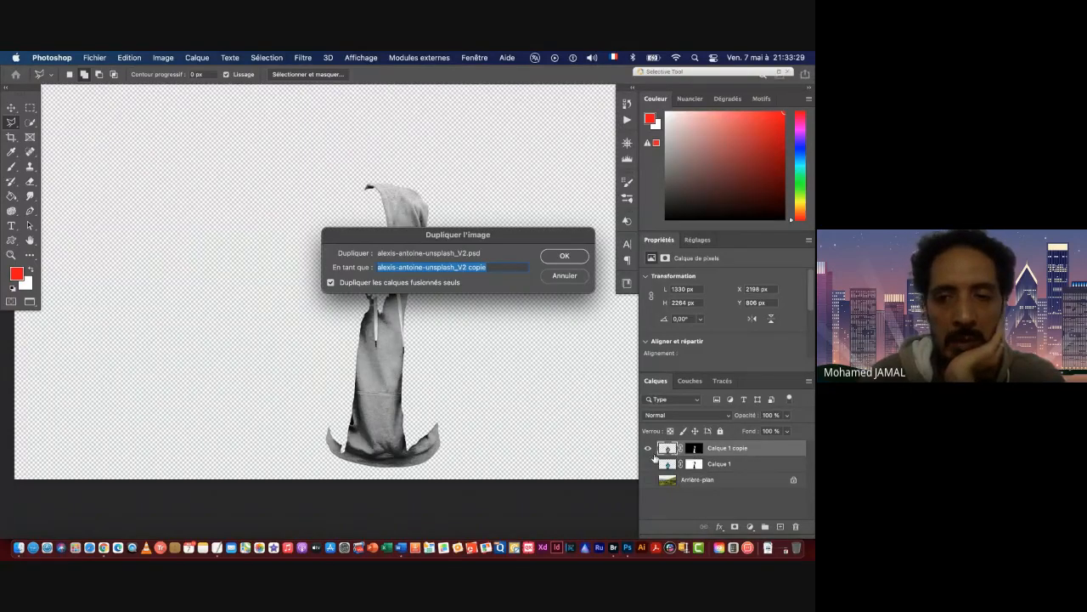
pyautogui.click(563, 256)
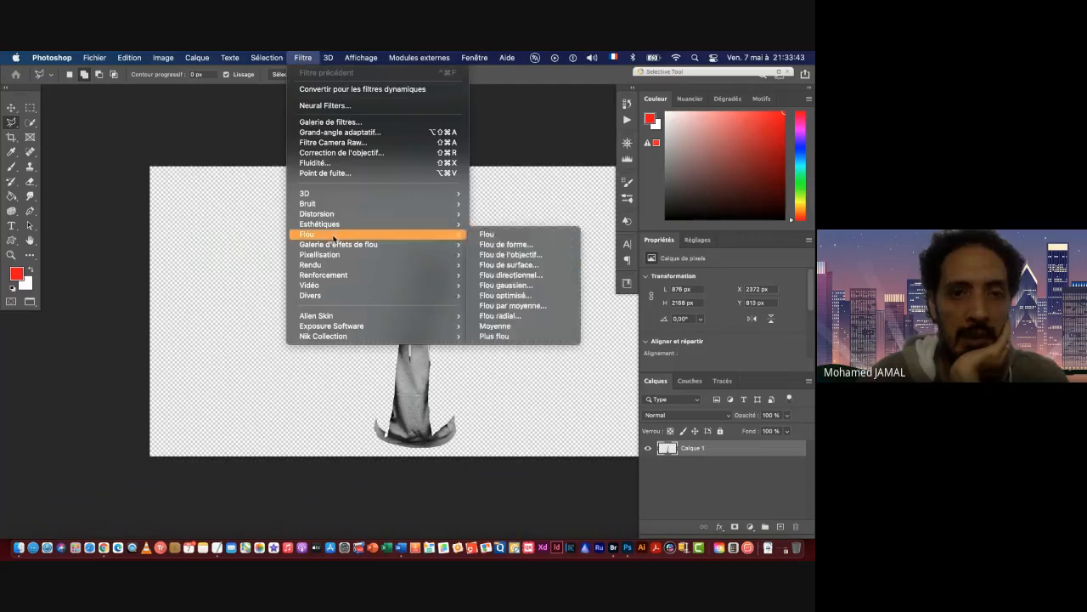
# Apply a Gaussian blur with a 7.2-pixel radius to the black-and-white hoodie in the duplicated image.
pyautogui.moveTo(319, 238)
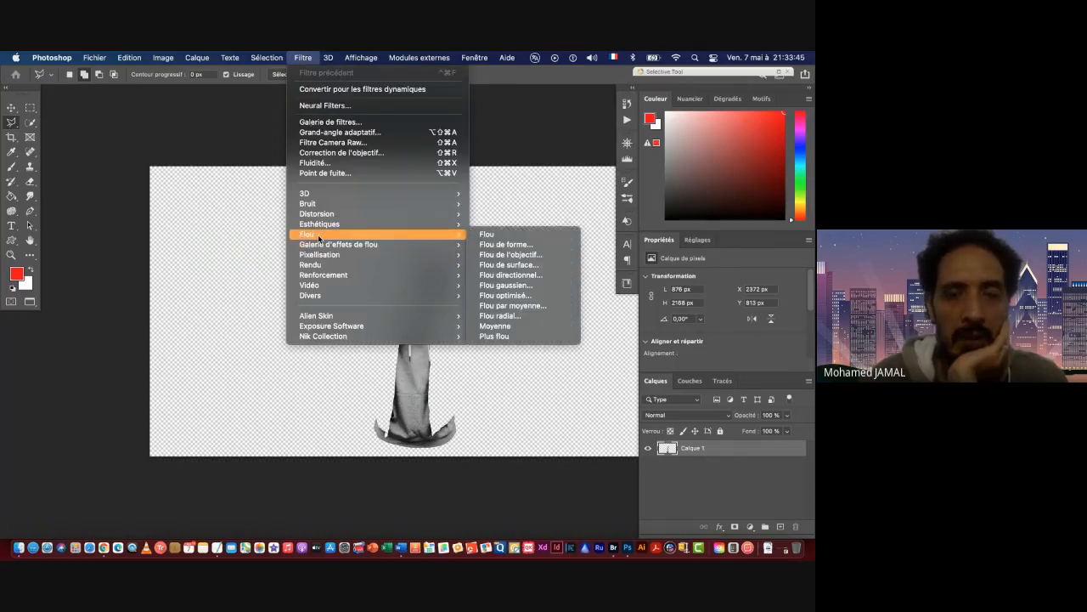
pyautogui.click(508, 284)
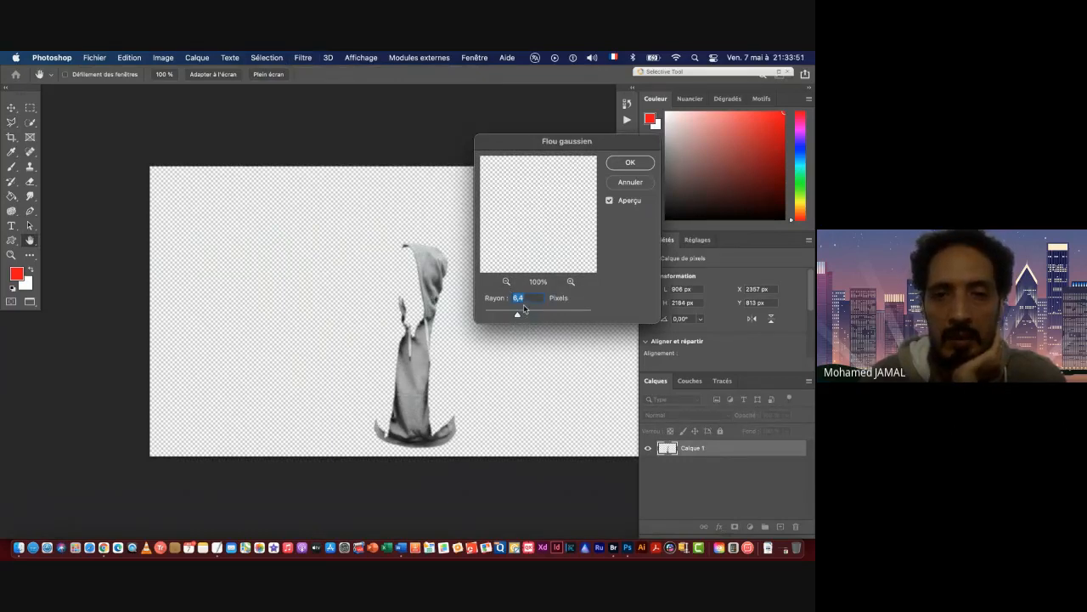
pyautogui.moveTo(521, 318); pyautogui.dragTo(518, 318)
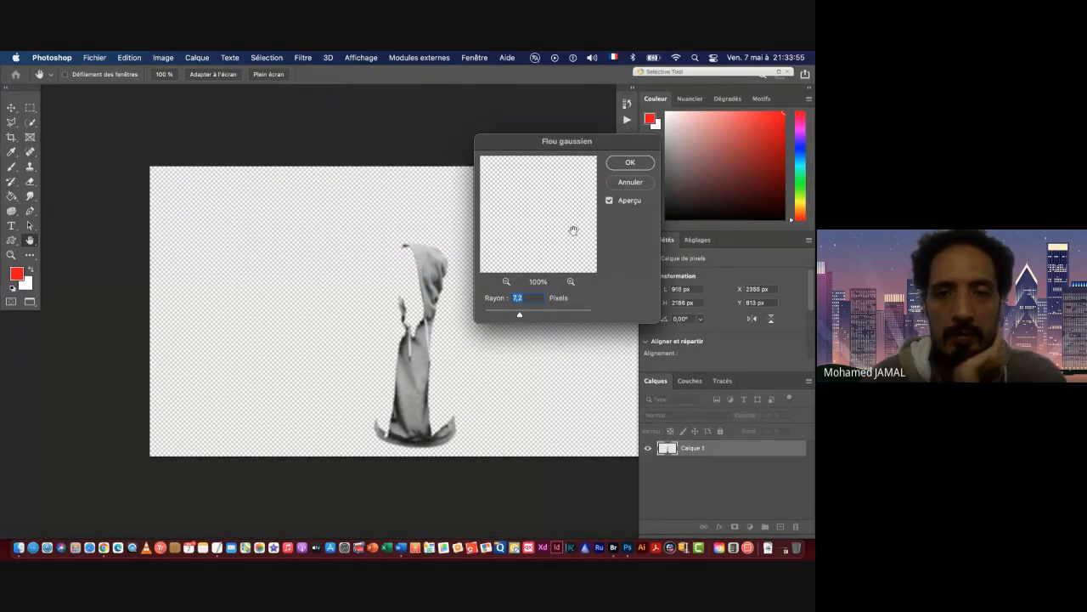
pyautogui.click(630, 162)
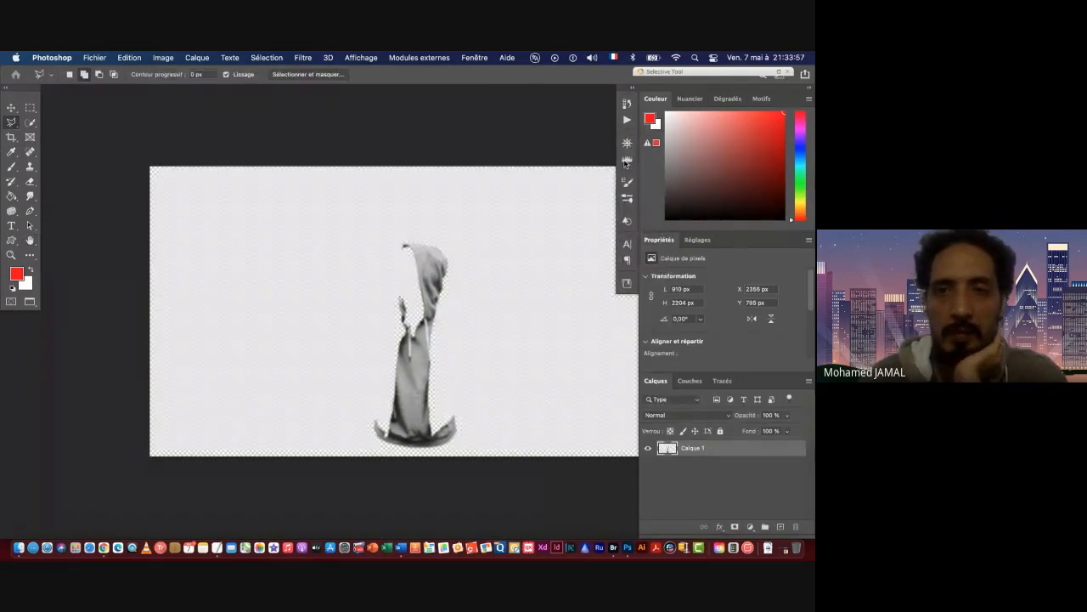
pyautogui.click(160, 60)
pyautogui.moveTo(174, 90)
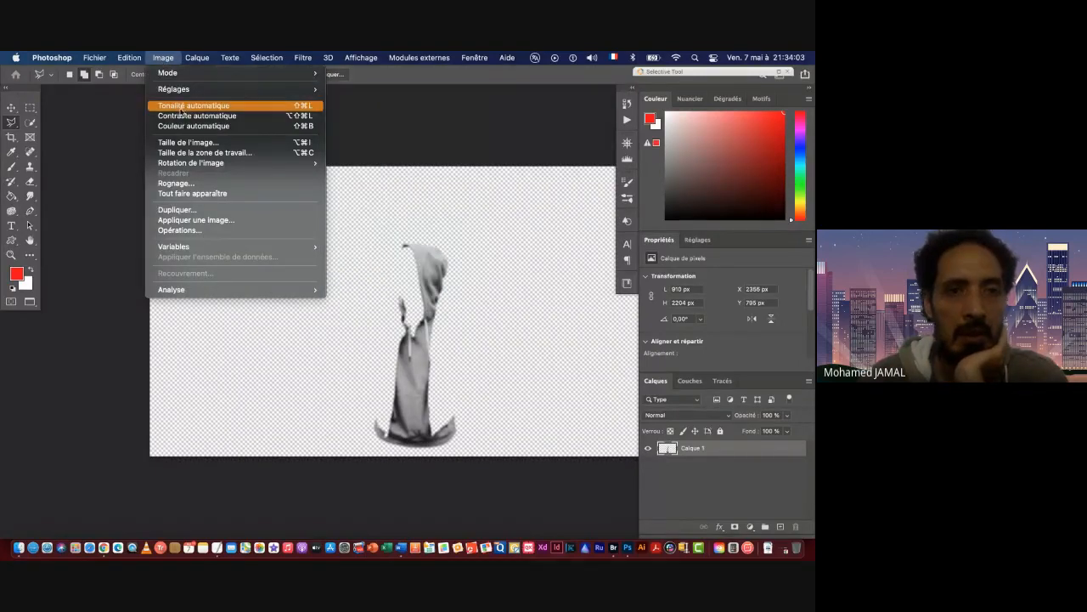
pyautogui.click(186, 111)
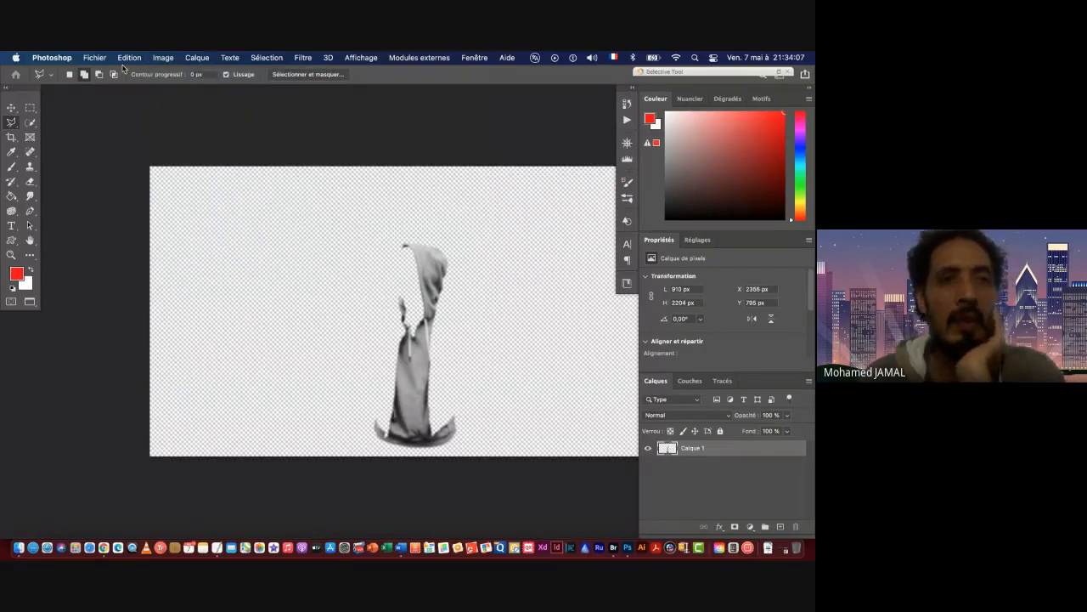
# Save the blurred duplicate to the computer in Photoshop format, replacing "copie" in its file name with _texture after V2.
pyautogui.click(96, 57)
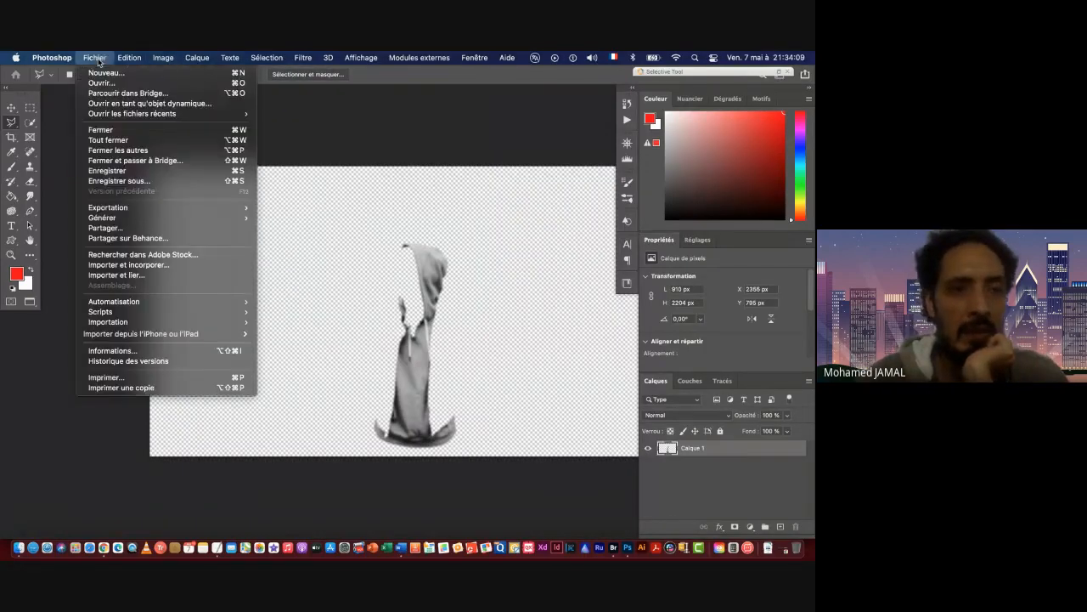
pyautogui.click(127, 173)
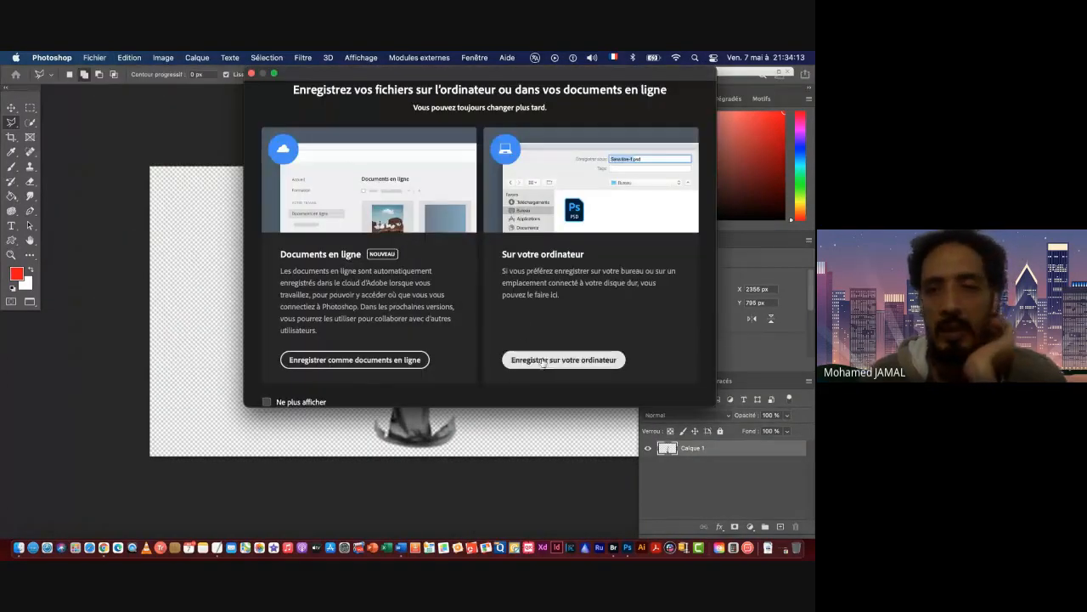
pyautogui.click(557, 359)
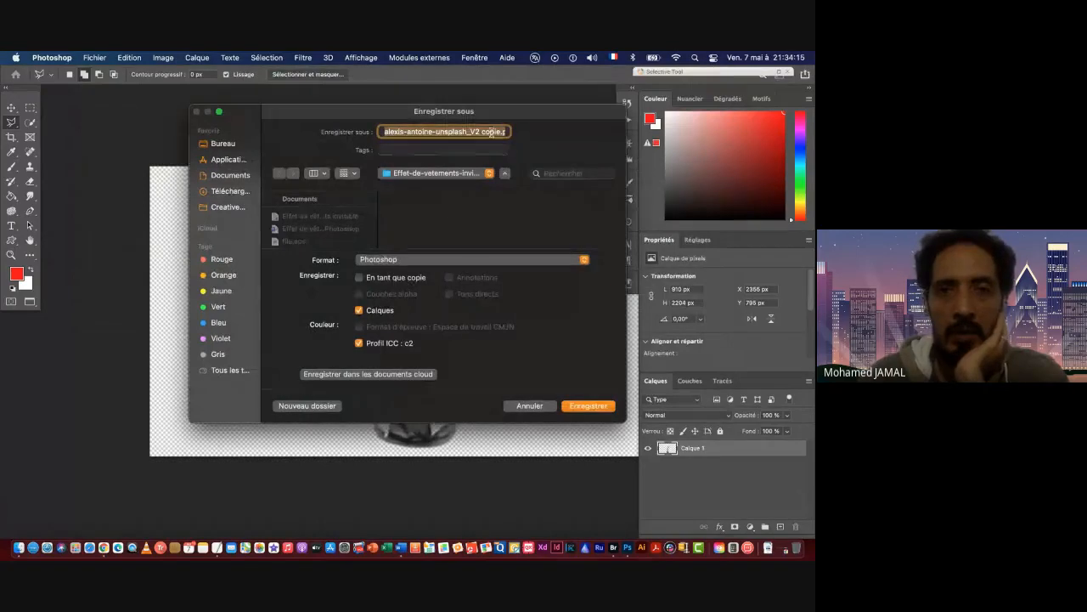
pyautogui.click(501, 131)
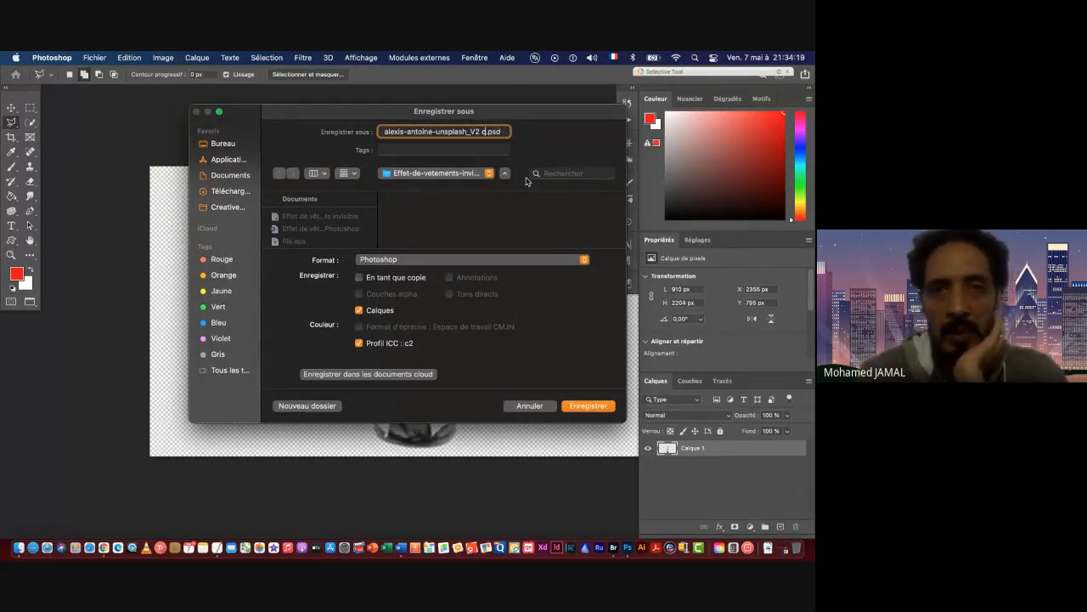
pyautogui.press('BackSpace')
pyautogui.press('BackSpace')
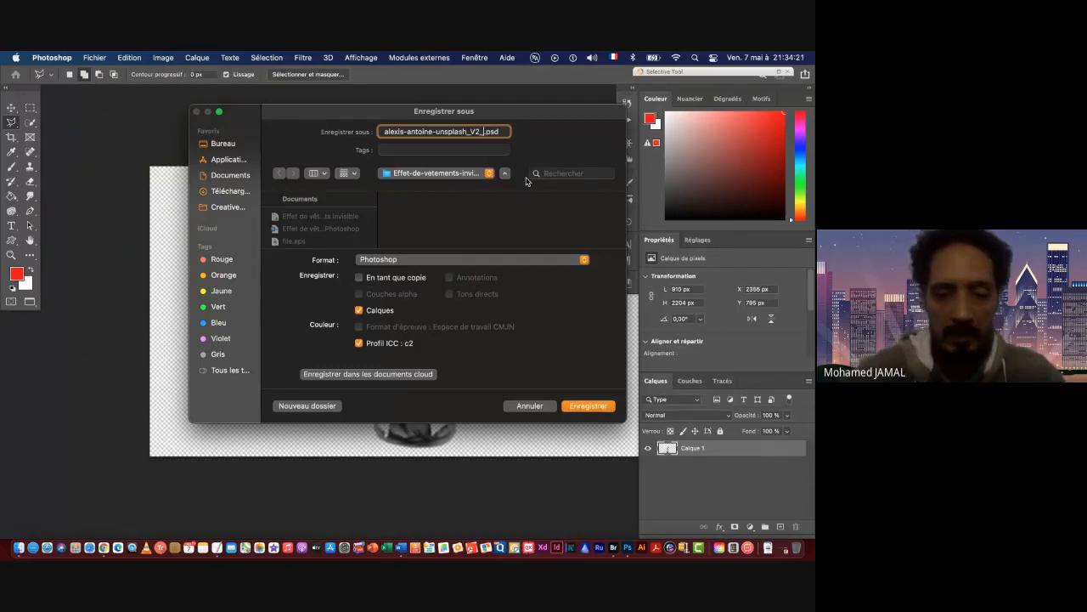
pyautogui.write('_tex')
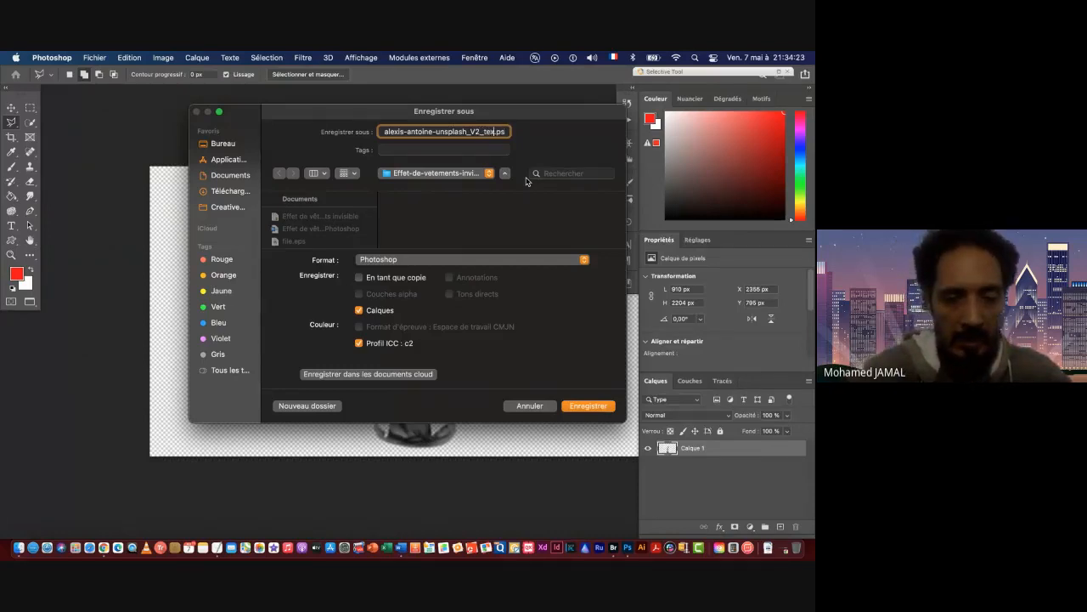
pyautogui.write('ture')
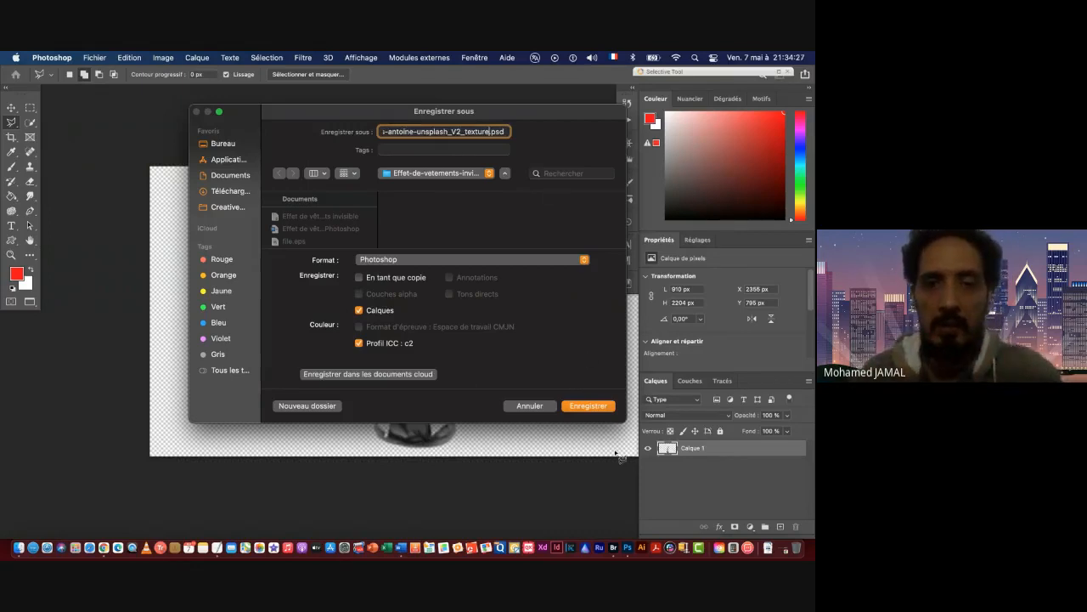
pyautogui.click(586, 408)
pyautogui.click(581, 266)
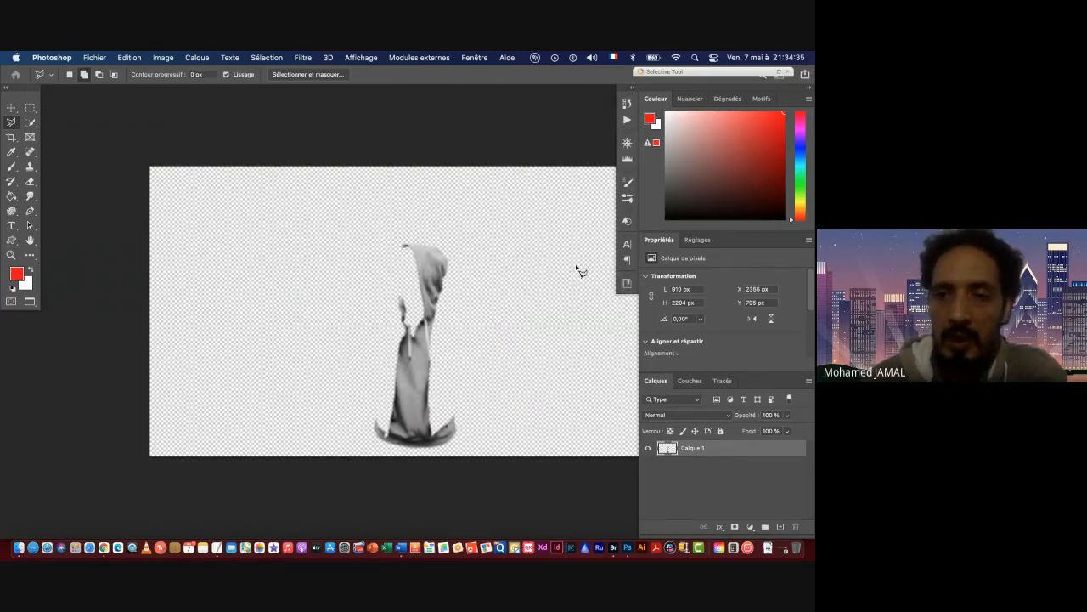
# Activate the Move tool, return to the standard screen mode with document tabs, and switch to the layered V2 document.
pyautogui.click(11, 109)
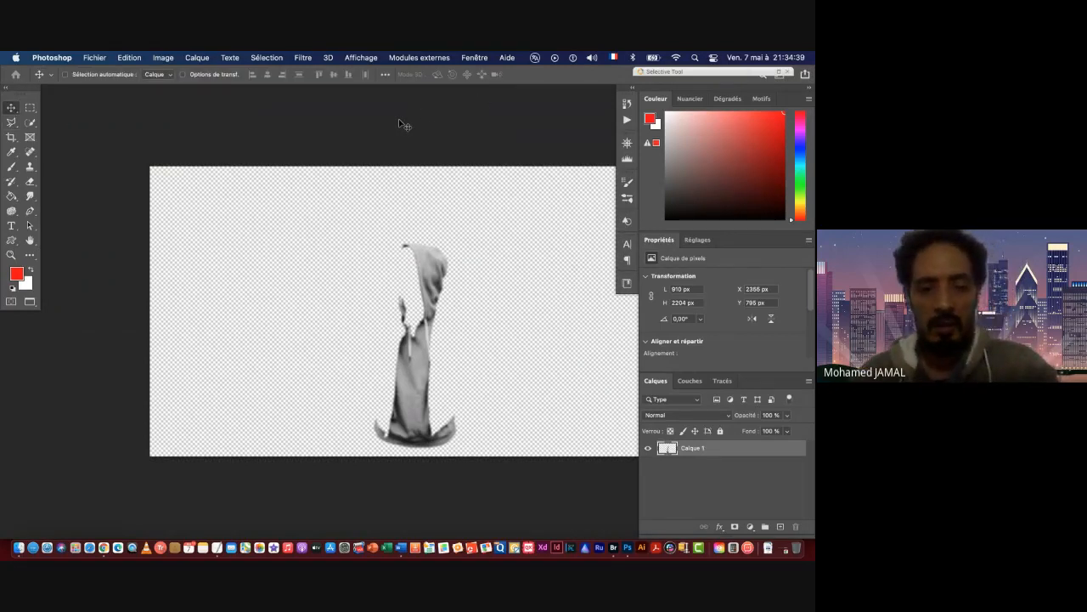
pyautogui.press('f')
pyautogui.press('f')
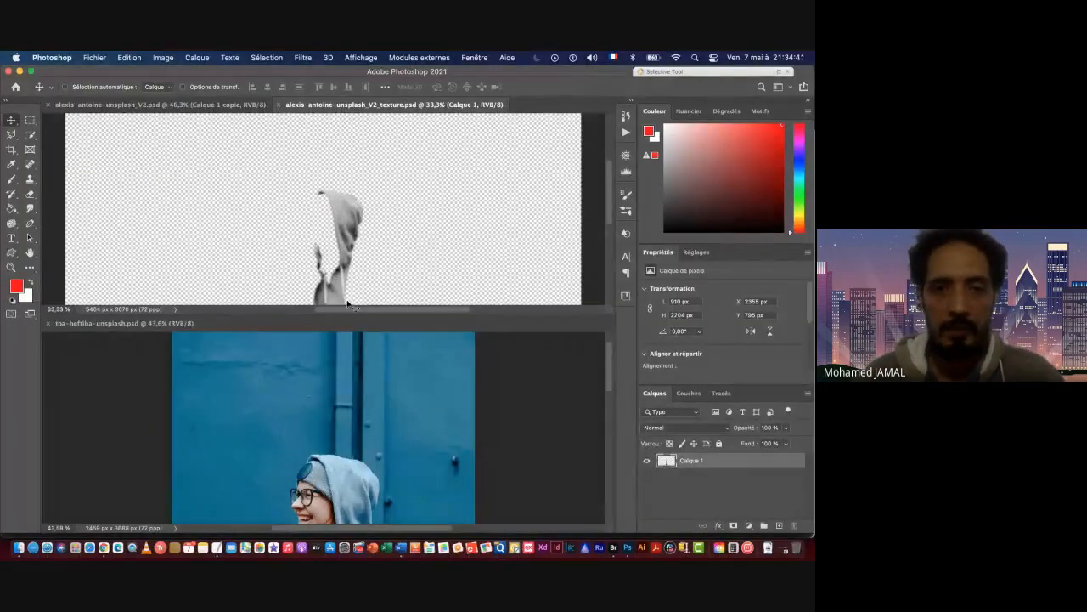
pyautogui.click(222, 105)
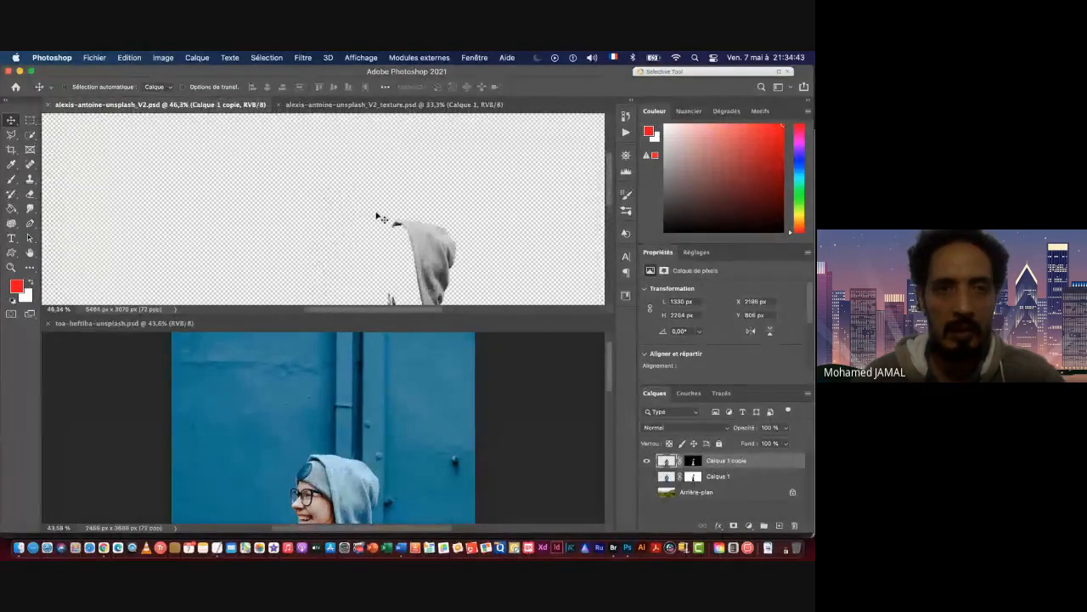
# Switch to the full-screen mode with menus and make the Calque 1 and Arrière-plan layers visible again.
pyautogui.press('f')
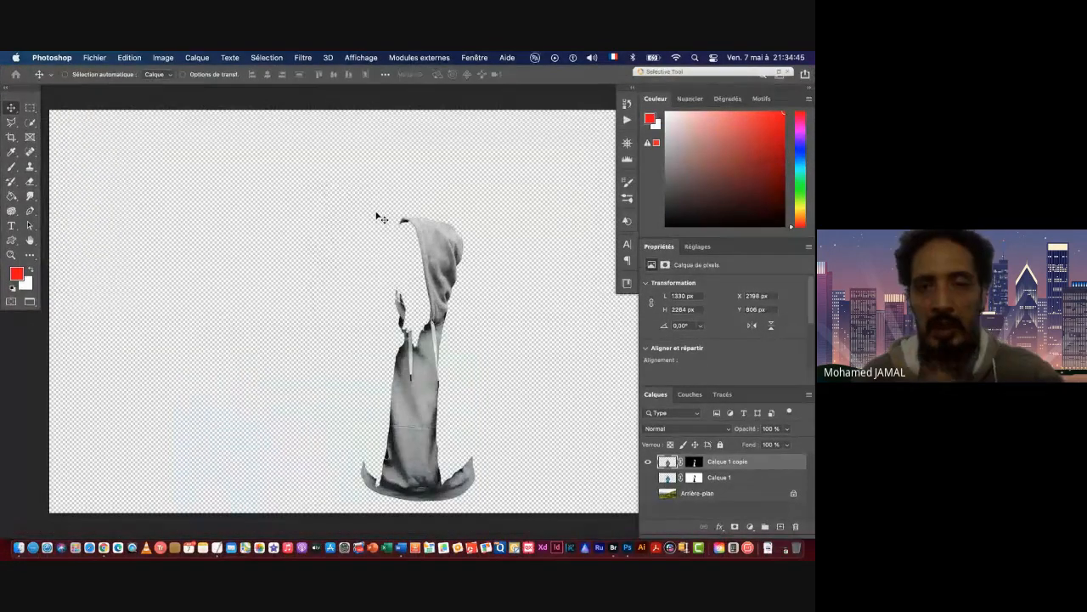
pyautogui.click(648, 478)
pyautogui.click(648, 492)
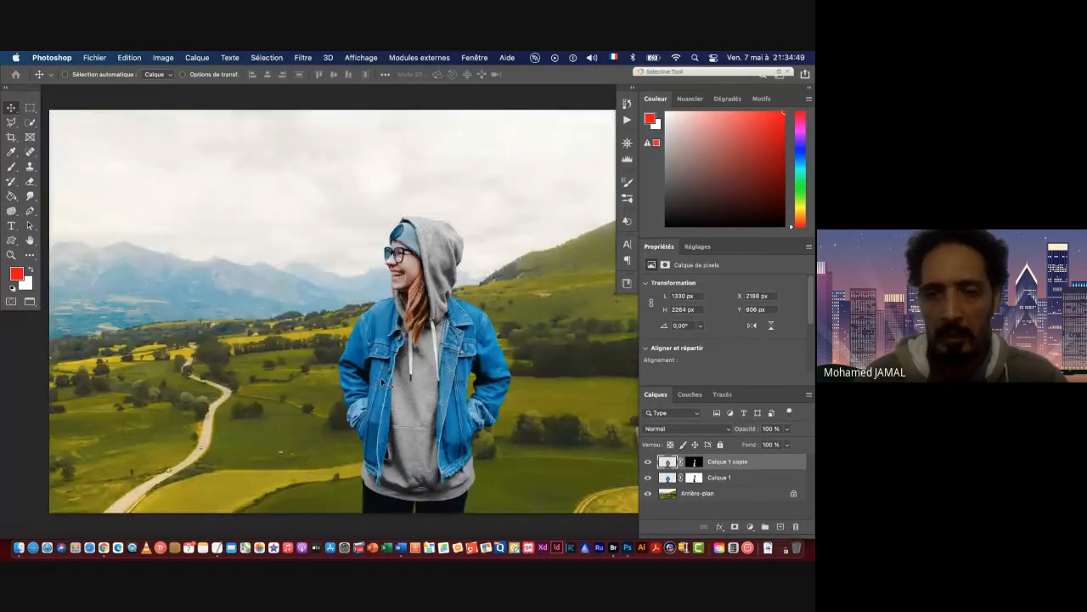
pyautogui.moveTo(435, 407); pyautogui.dragTo(473, 416)
pyautogui.moveTo(406, 271); pyautogui.dragTo(447, 297)
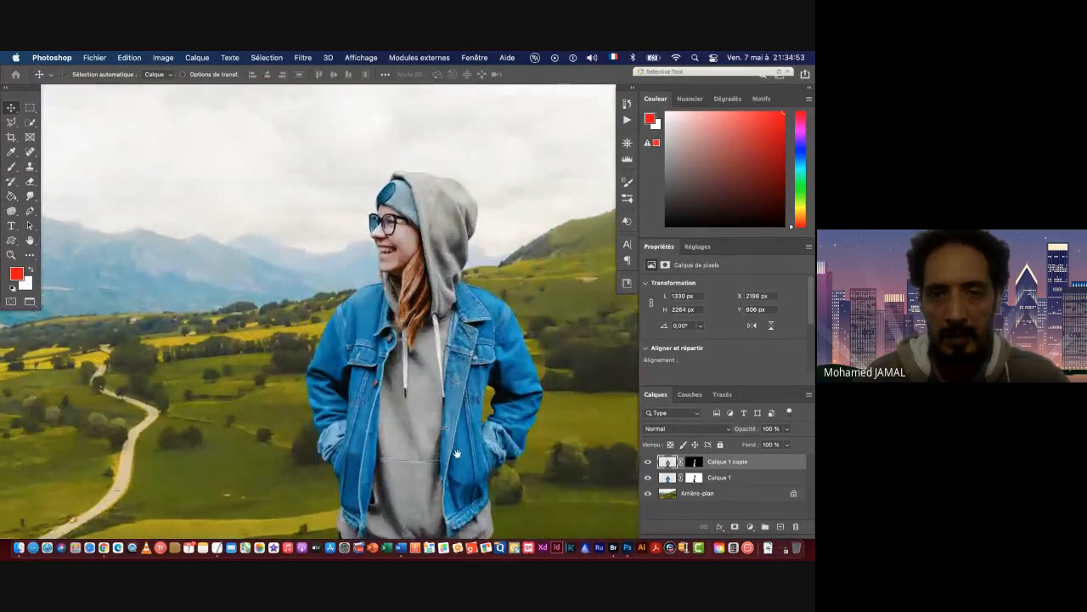
pyautogui.moveTo(458, 452); pyautogui.dragTo(439, 345)
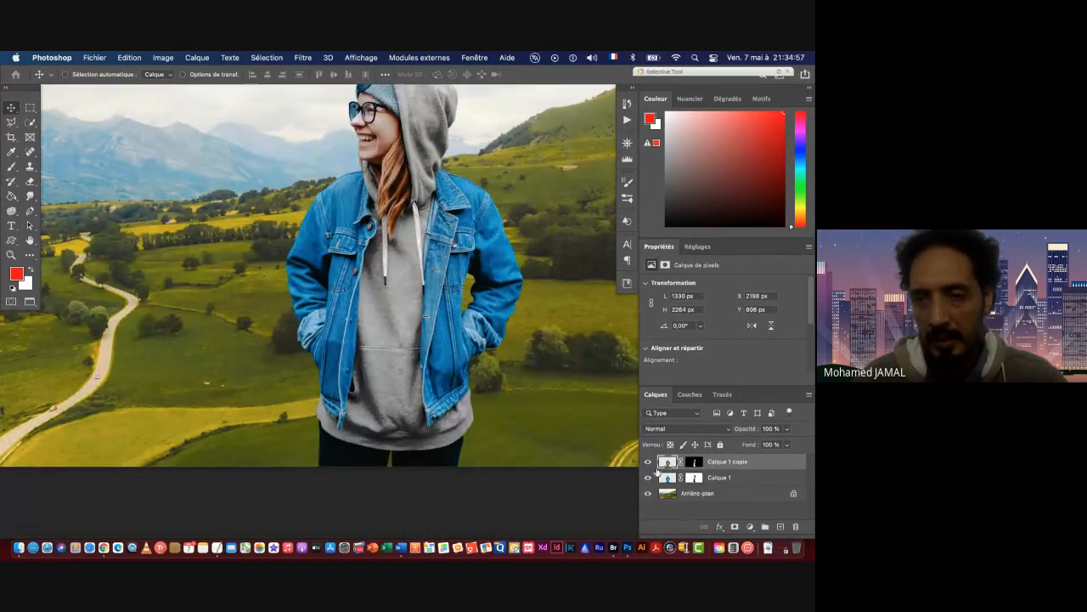
# Hide Calque 1 copie and run the Dispersion distortion filter on Arrière-plan with horizontal and vertical scales of 20, keeping the Adapter and Pixels du contour options.
pyautogui.click(649, 461)
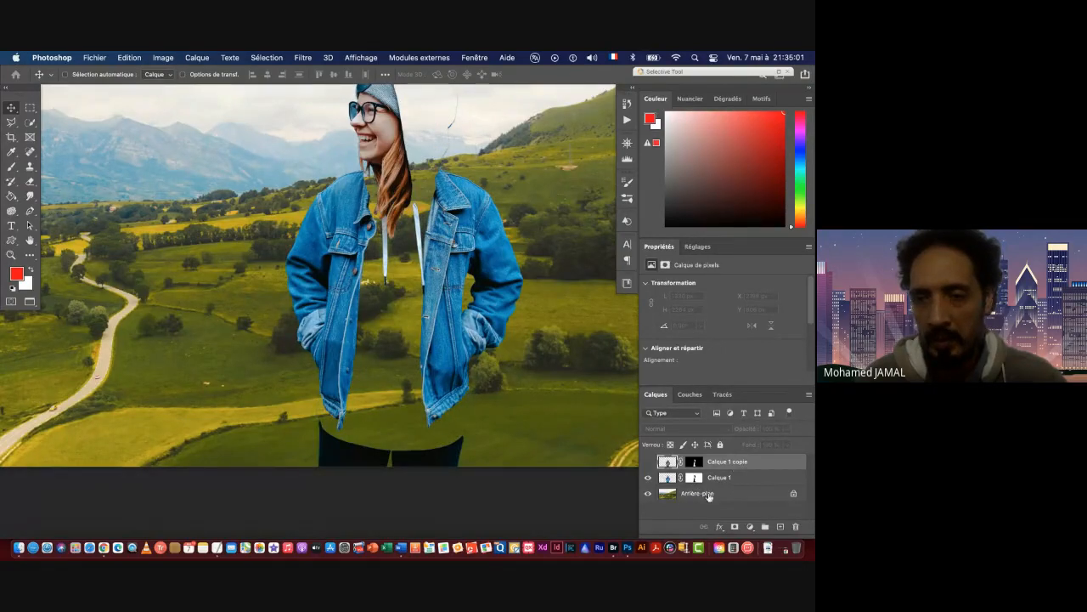
pyautogui.click(695, 494)
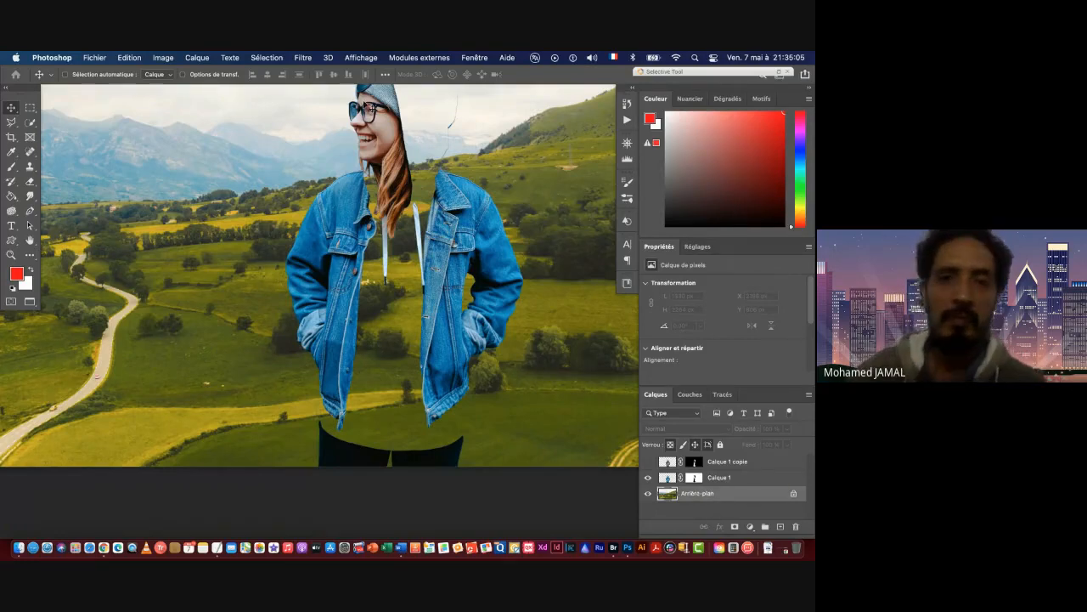
pyautogui.click(302, 57)
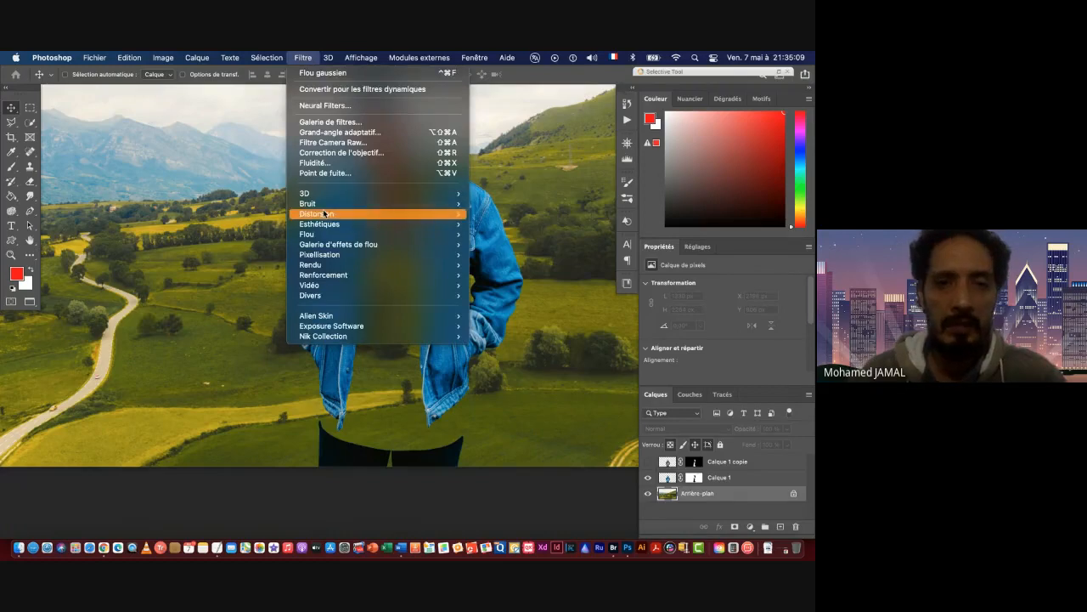
pyautogui.moveTo(322, 214)
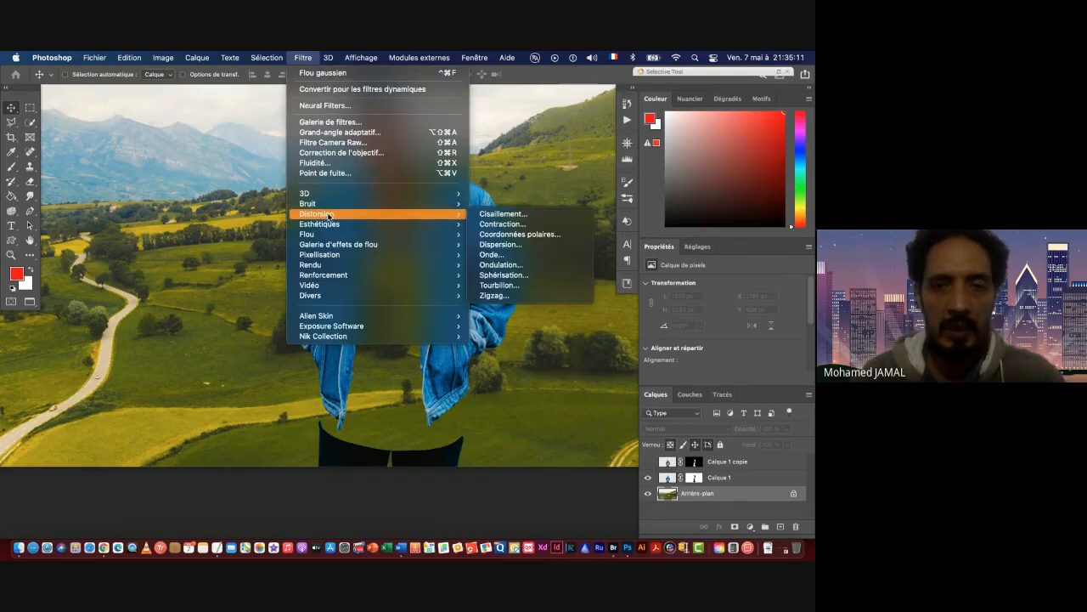
pyautogui.click(506, 244)
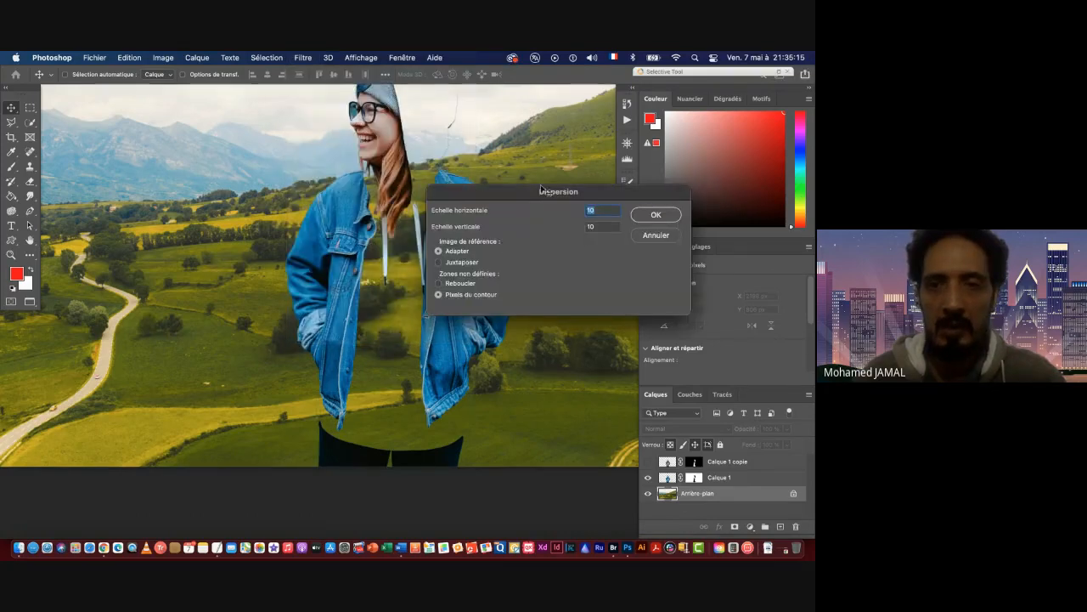
pyautogui.moveTo(515, 196); pyautogui.dragTo(602, 196)
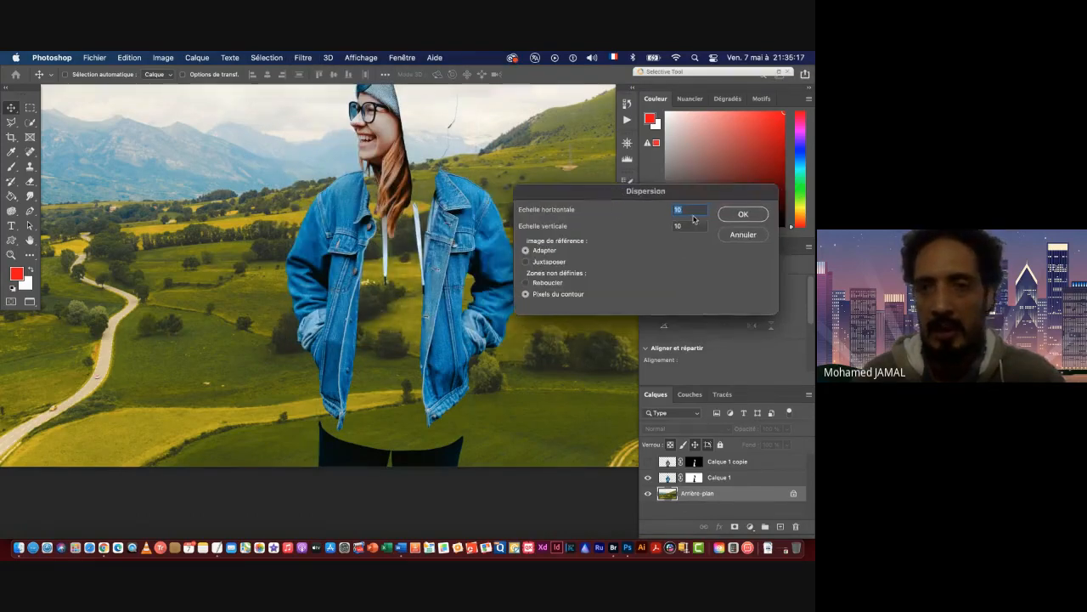
pyautogui.write('20')
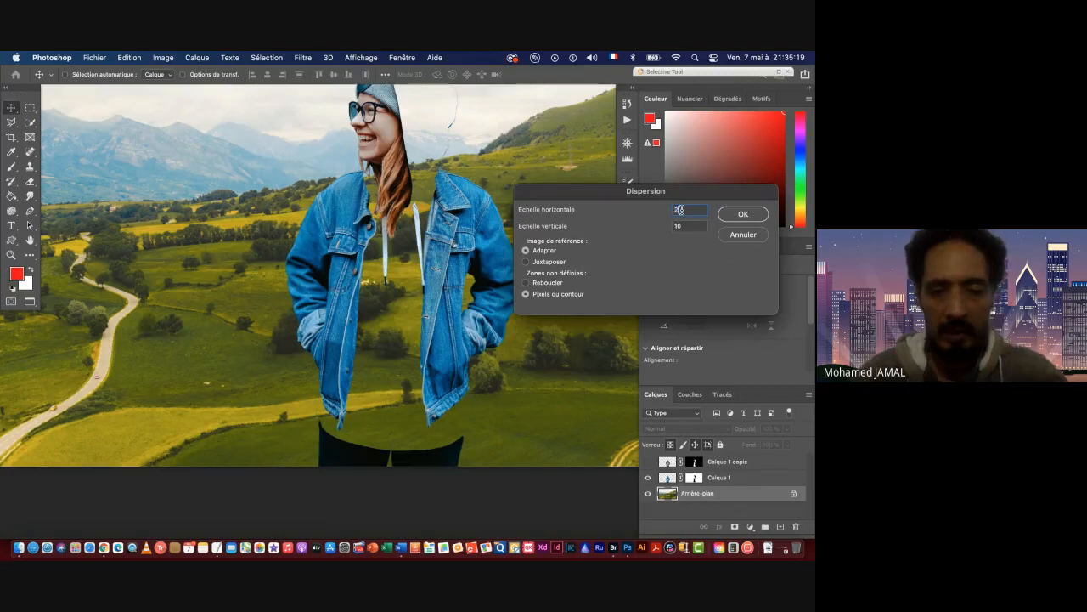
pyautogui.press('Tab')
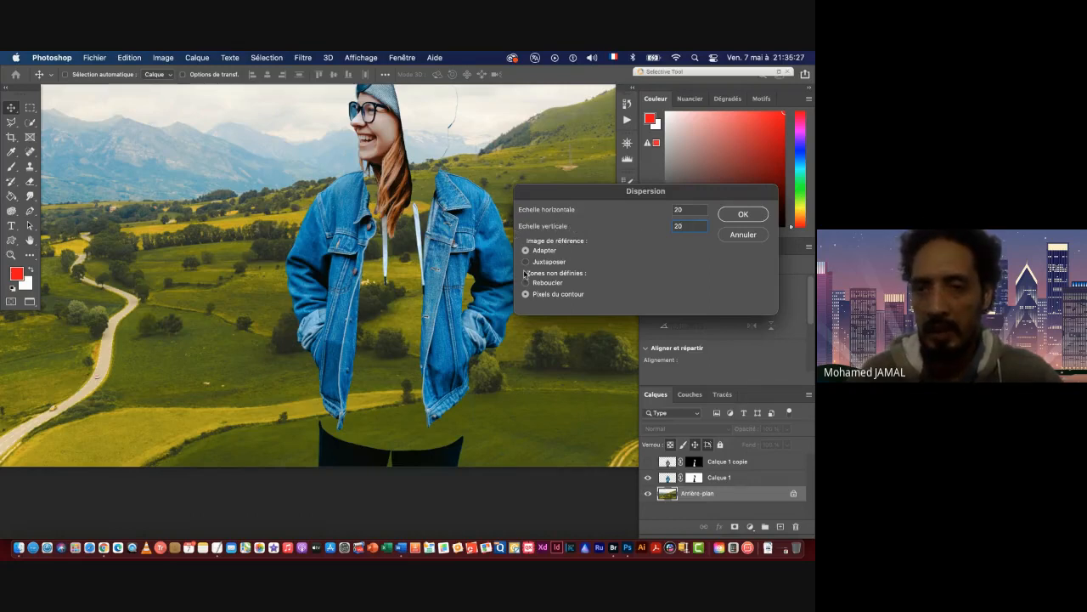
pyautogui.click(739, 217)
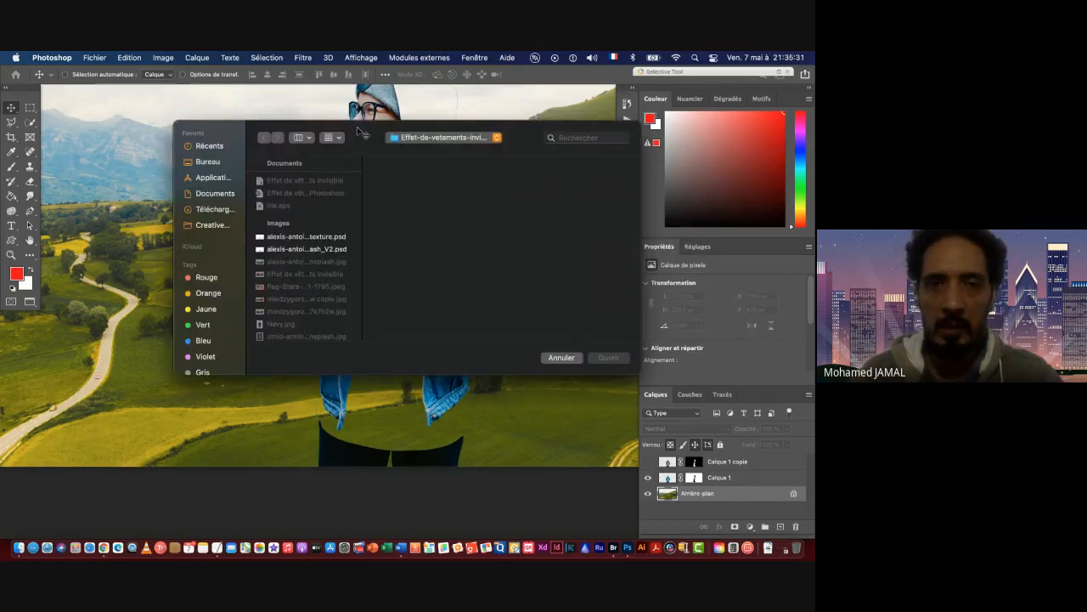
# Use alexis-antoine-unsplash_V2_texture.psd as the displacement map for the background.
pyautogui.moveTo(360, 132); pyautogui.dragTo(530, 183)
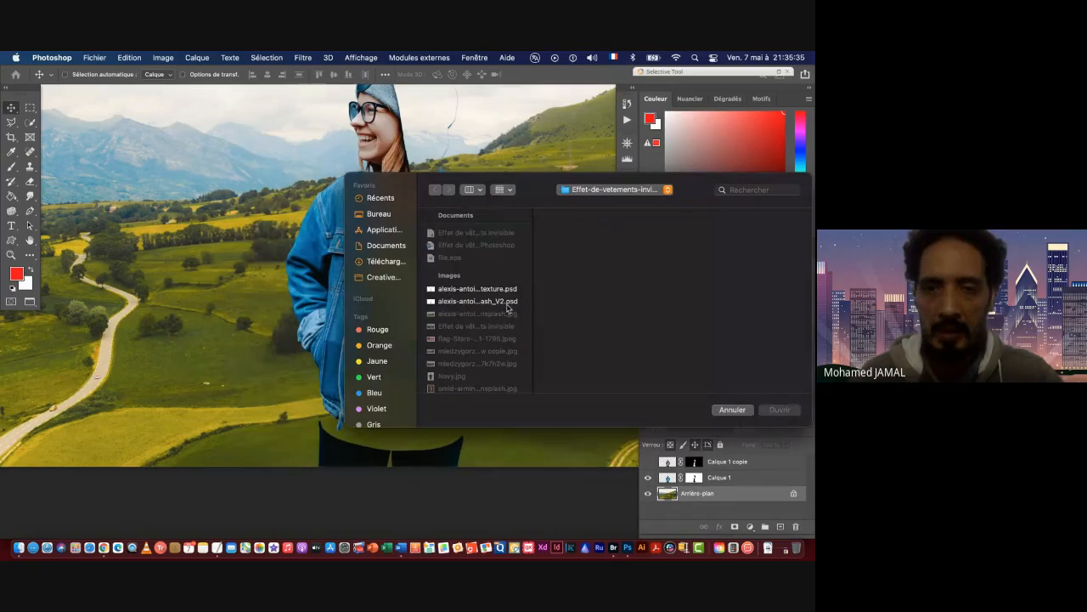
pyautogui.click(476, 289)
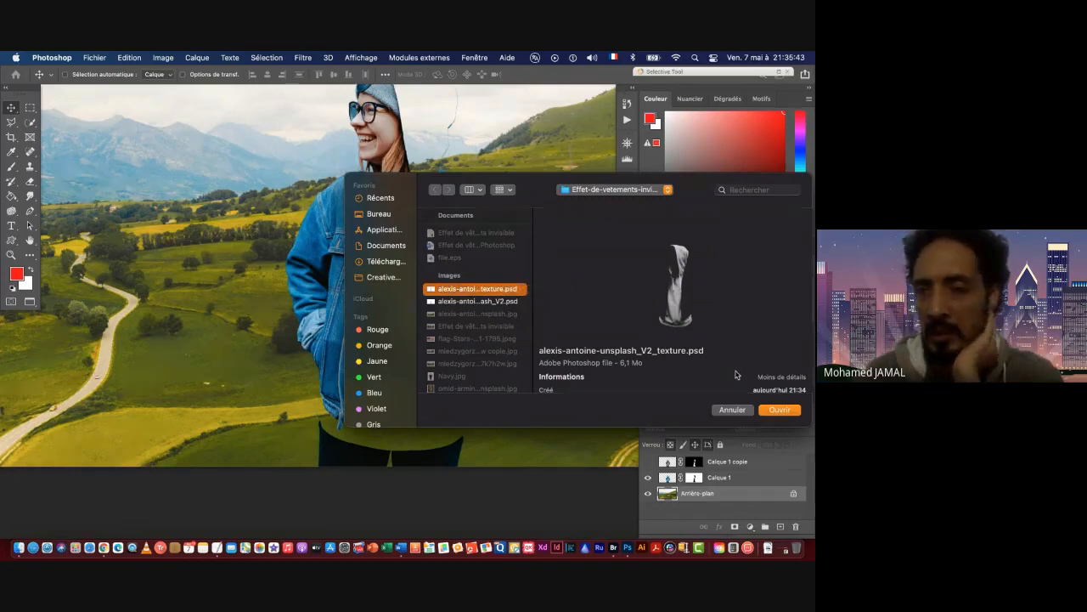
pyautogui.click(781, 409)
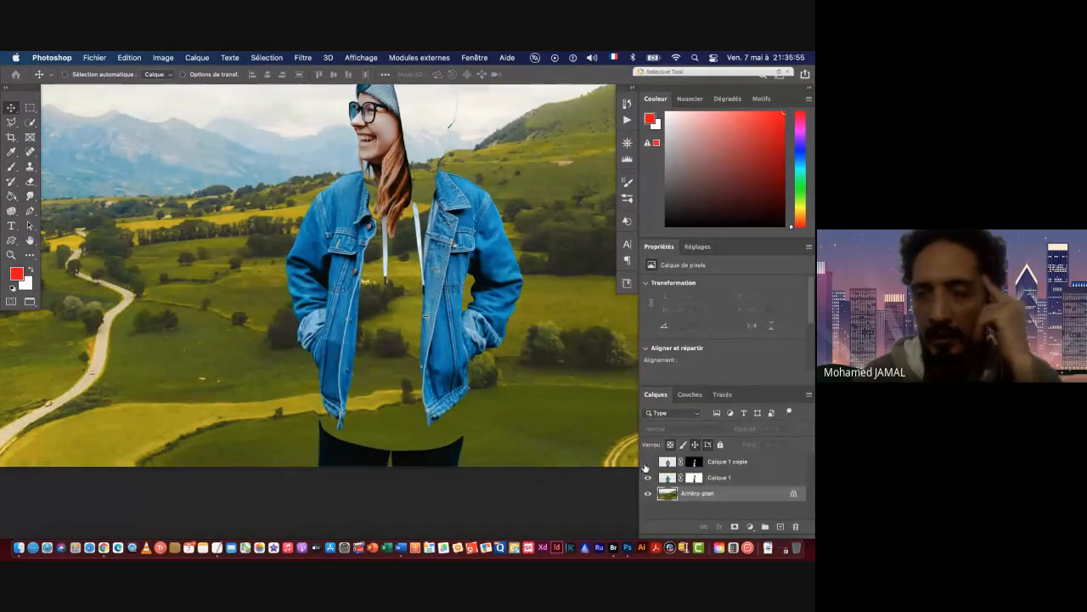
# Show the Calque 1 copie hoodie layer again and set its blending mode to Incrustation.
pyautogui.click(649, 463)
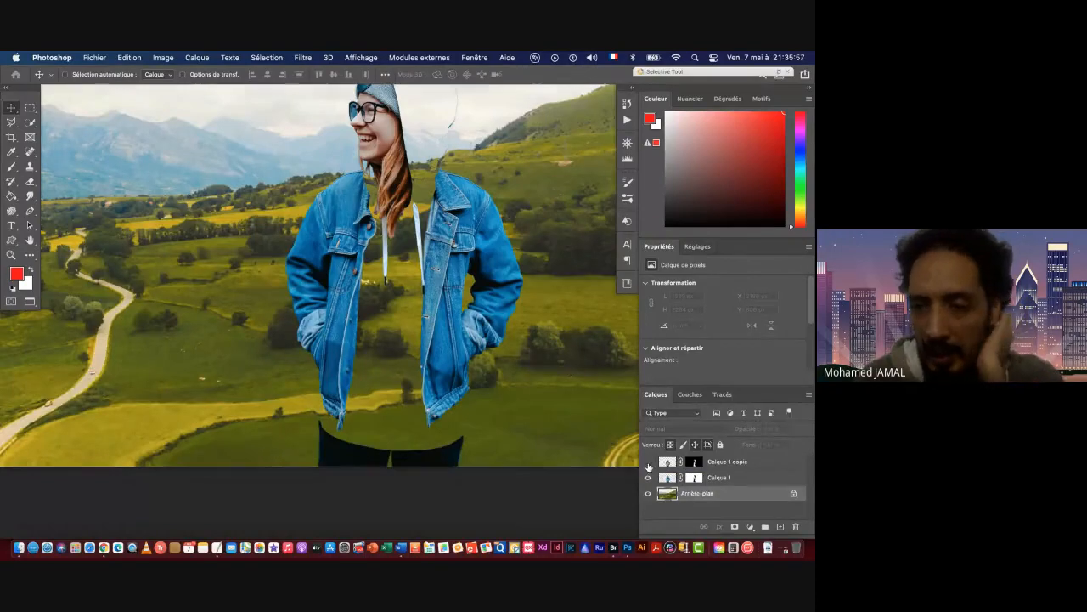
pyautogui.click(649, 462)
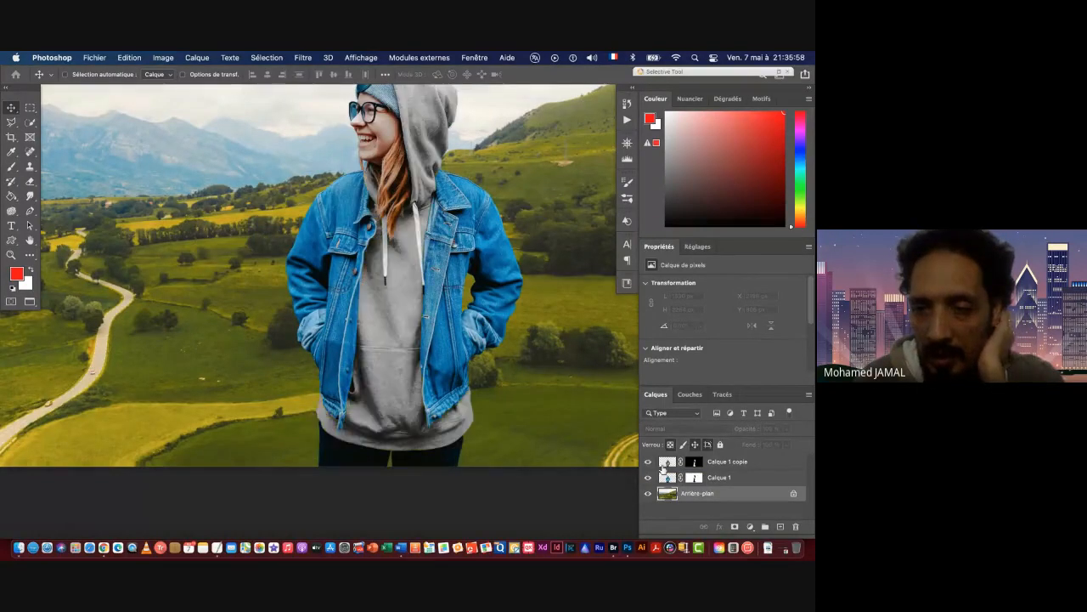
pyautogui.click(756, 463)
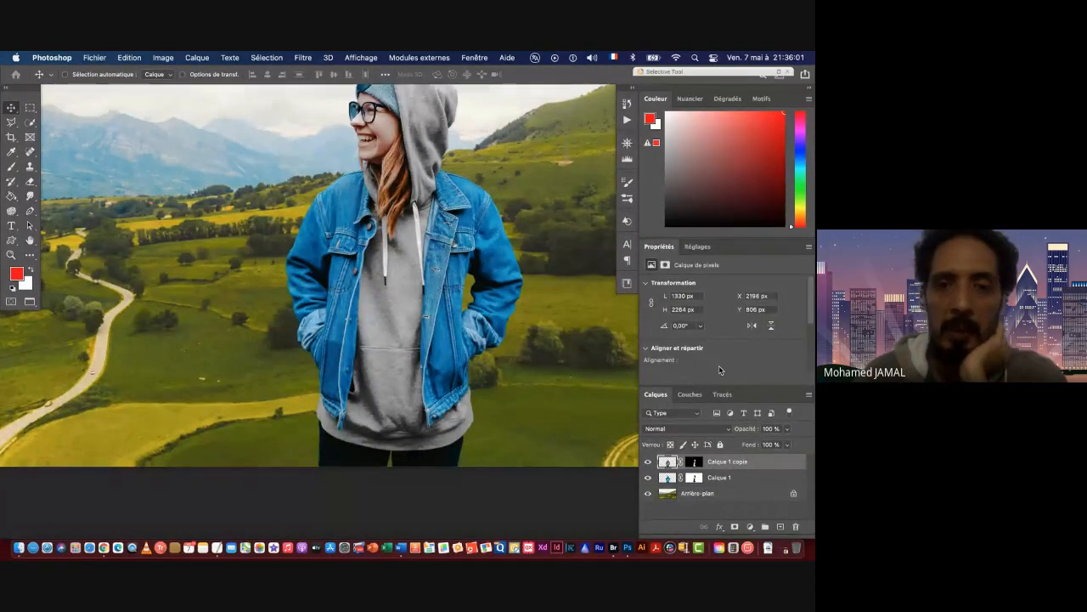
pyautogui.click(678, 430)
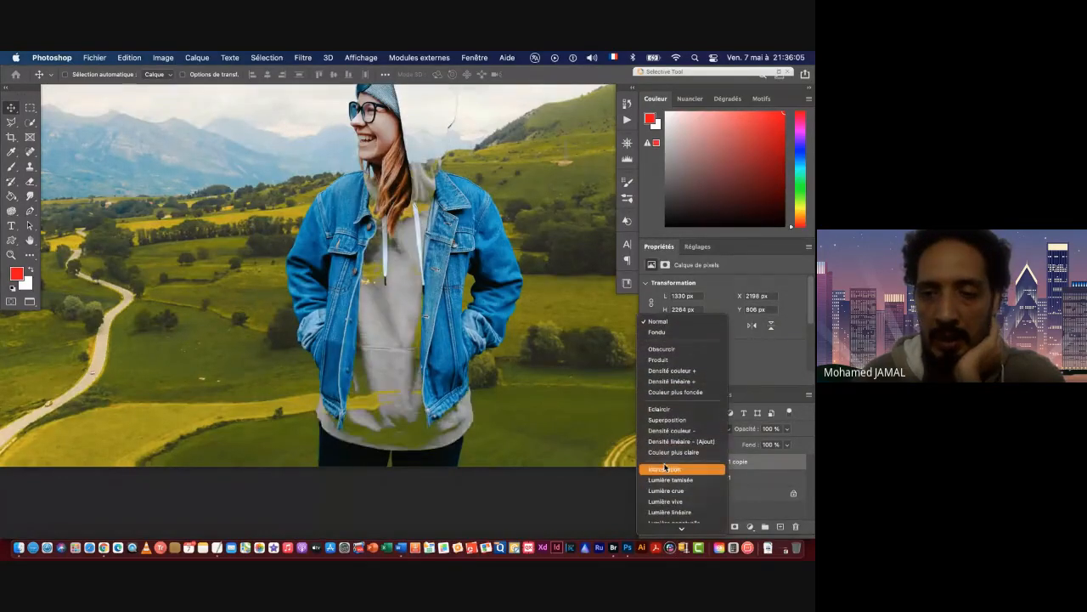
pyautogui.click(665, 469)
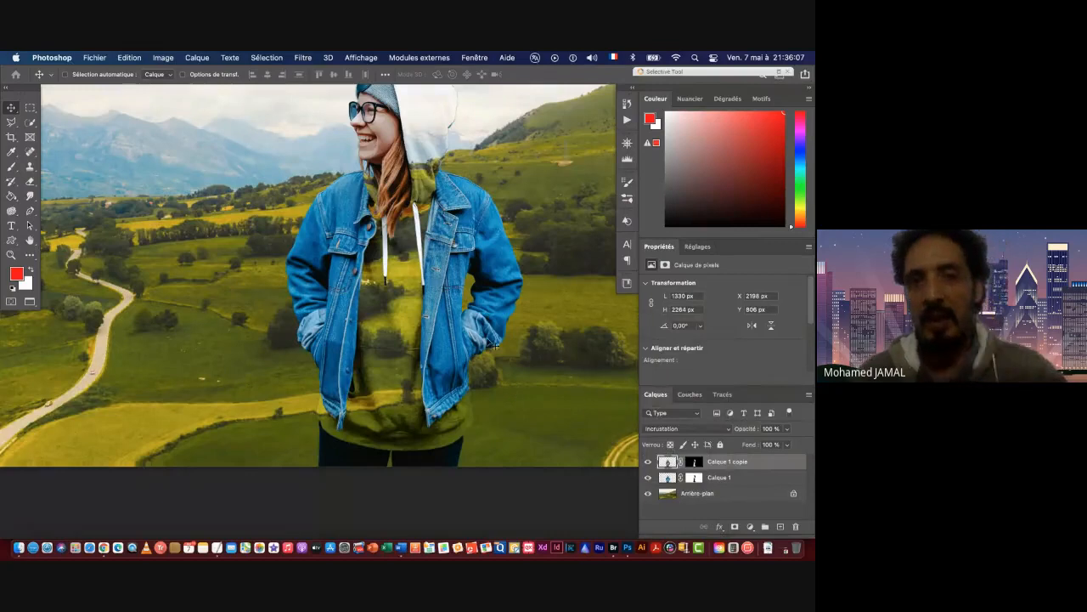
# Target the layer mask of Calque 1 and activate the freehand Lasso tool for work on the glasses.
pyautogui.press('super+space')
pyautogui.moveTo(508, 334); pyautogui.dragTo(459, 333)
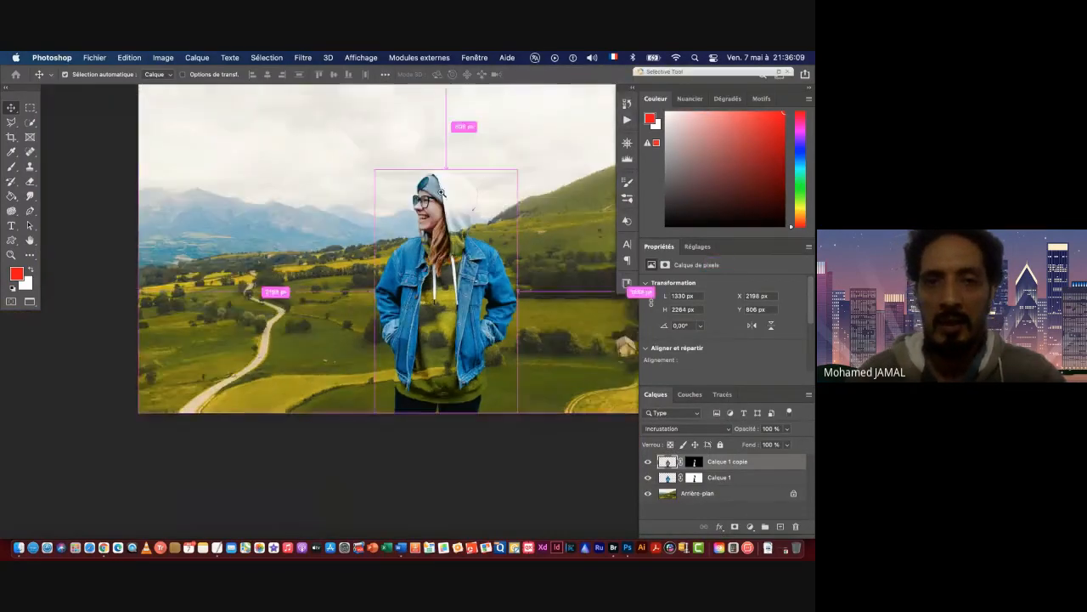
pyautogui.moveTo(429, 191); pyautogui.dragTo(553, 258)
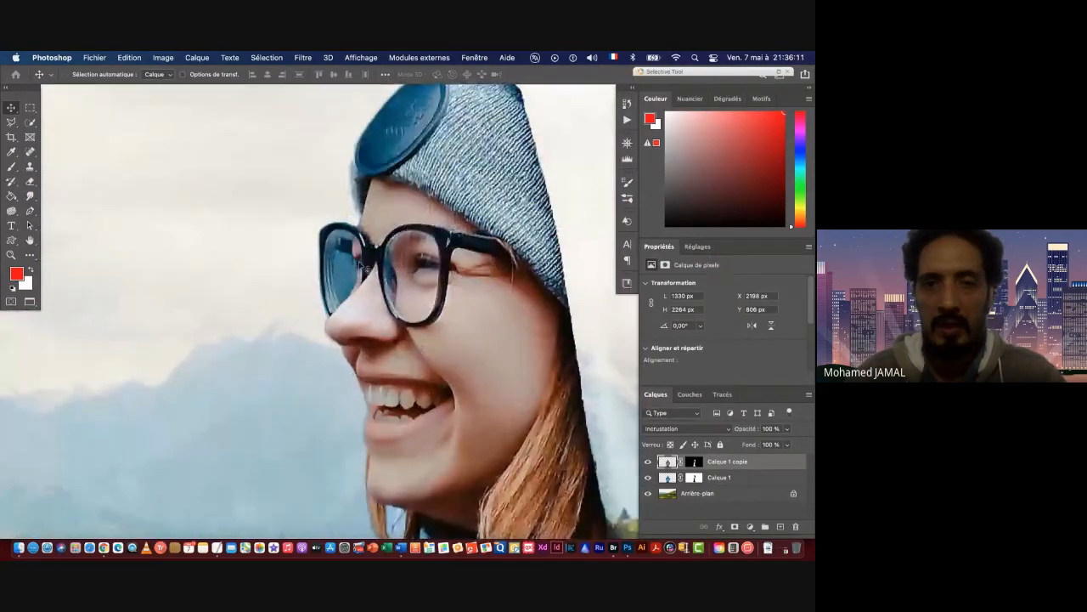
pyautogui.moveTo(344, 277); pyautogui.dragTo(406, 279)
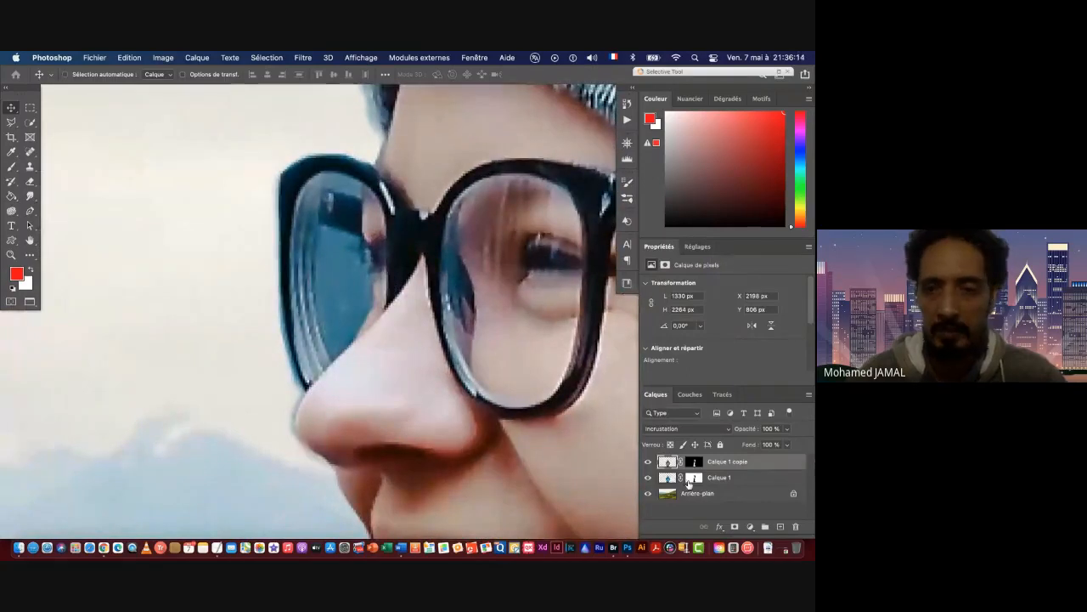
pyautogui.click(695, 482)
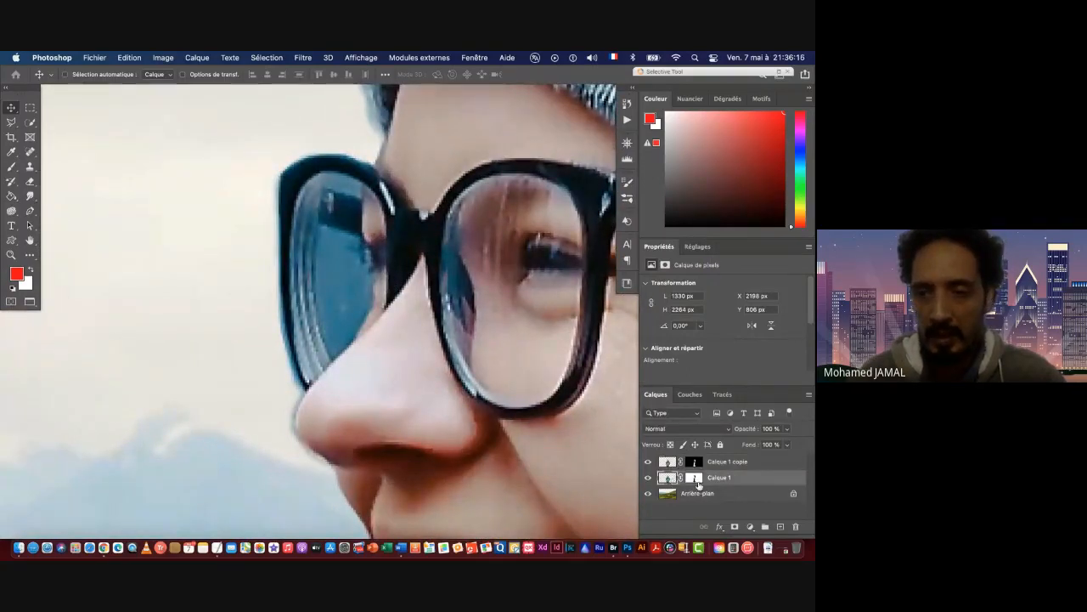
pyautogui.click(695, 479)
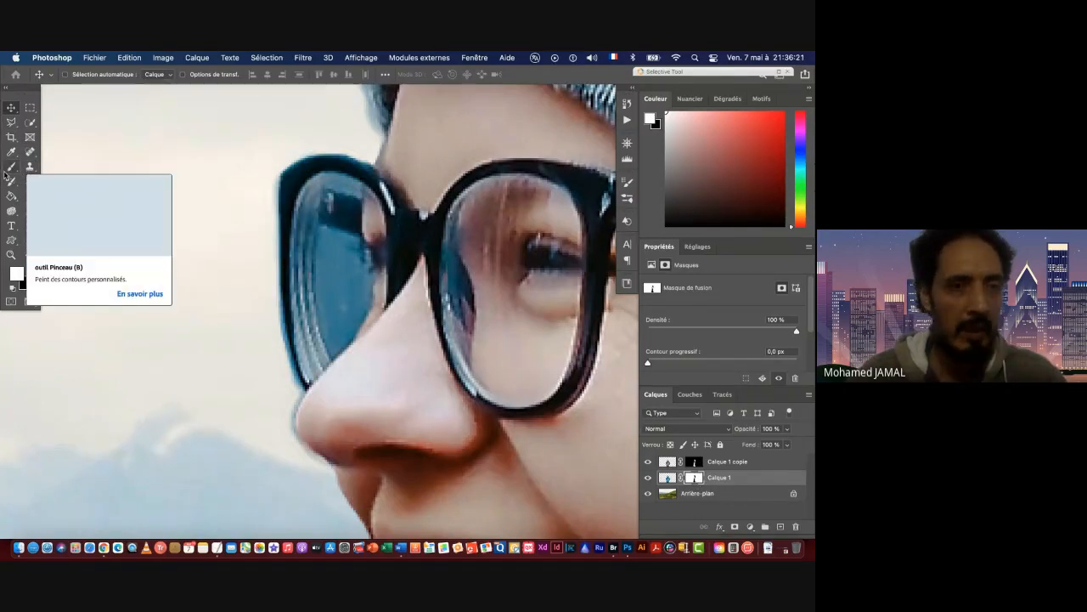
pyautogui.click(12, 123)
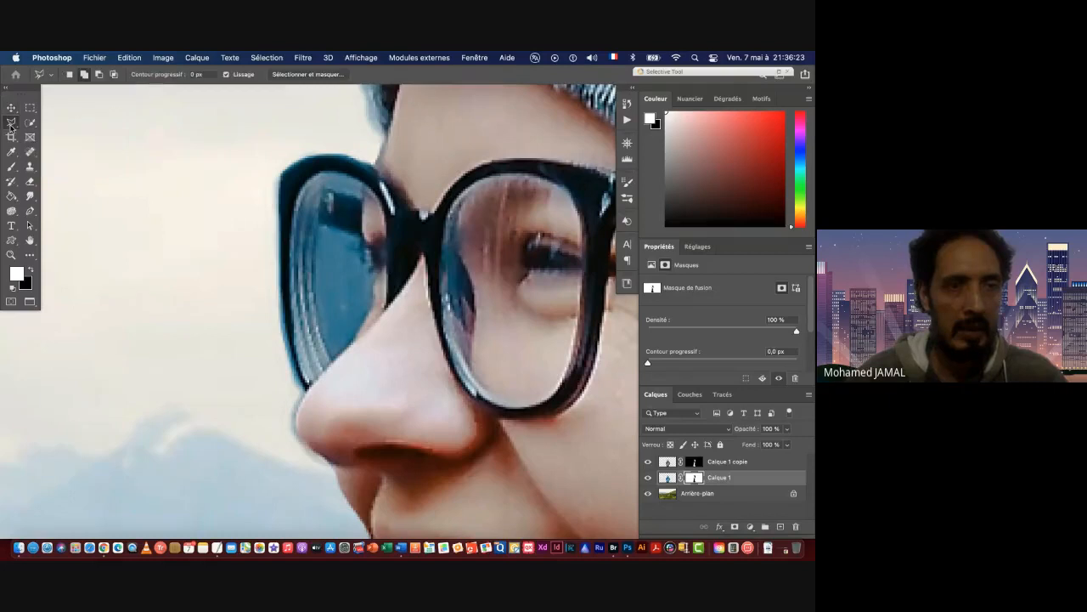
pyautogui.click(53, 122)
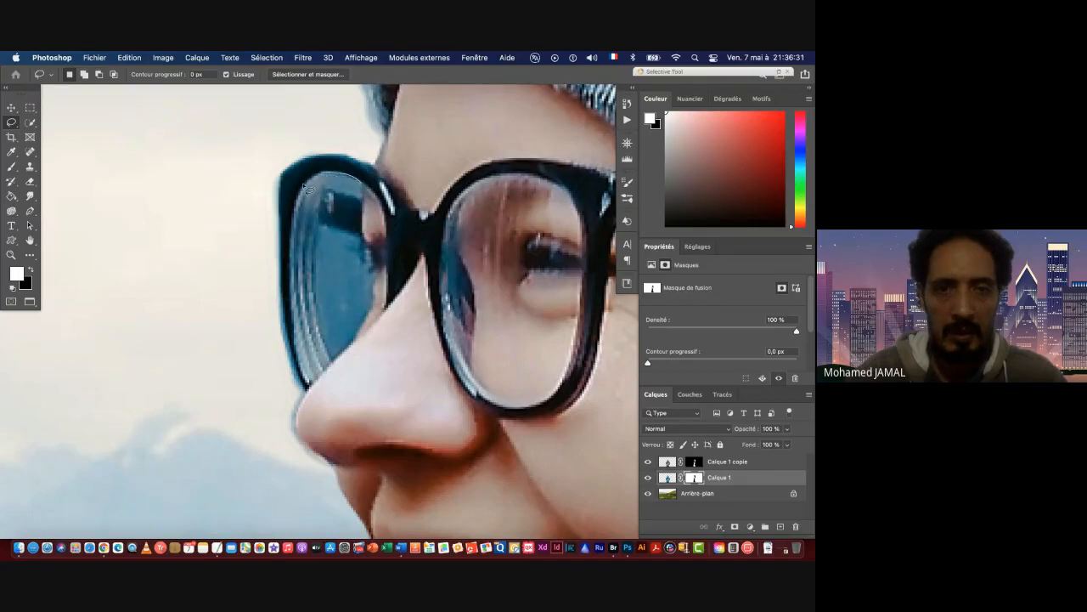
pyautogui.moveTo(304, 188); pyautogui.dragTo(300, 201)
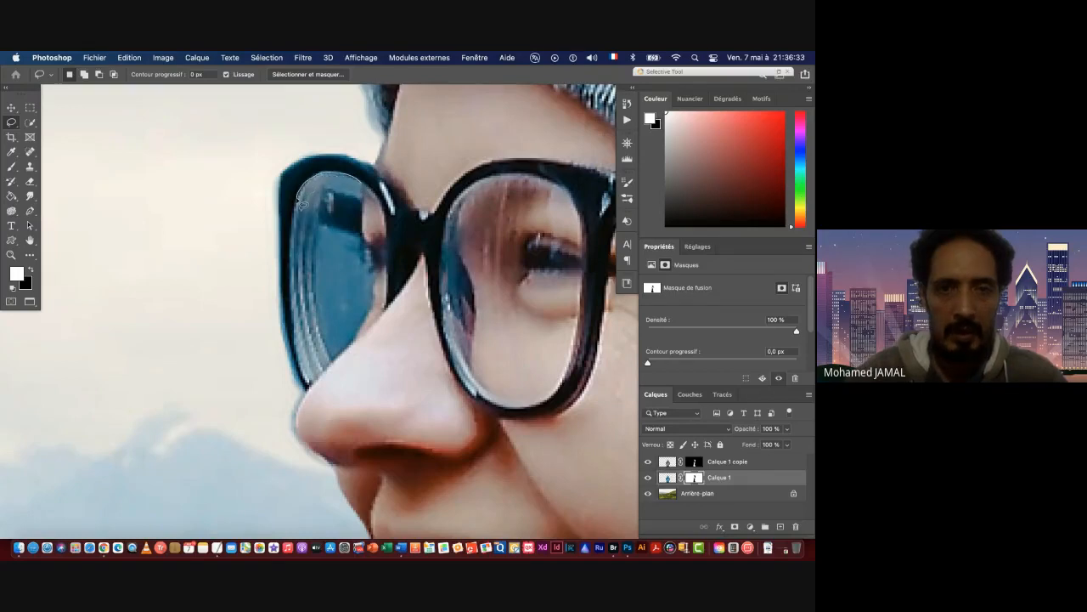
pyautogui.moveTo(299, 201); pyautogui.dragTo(298, 202)
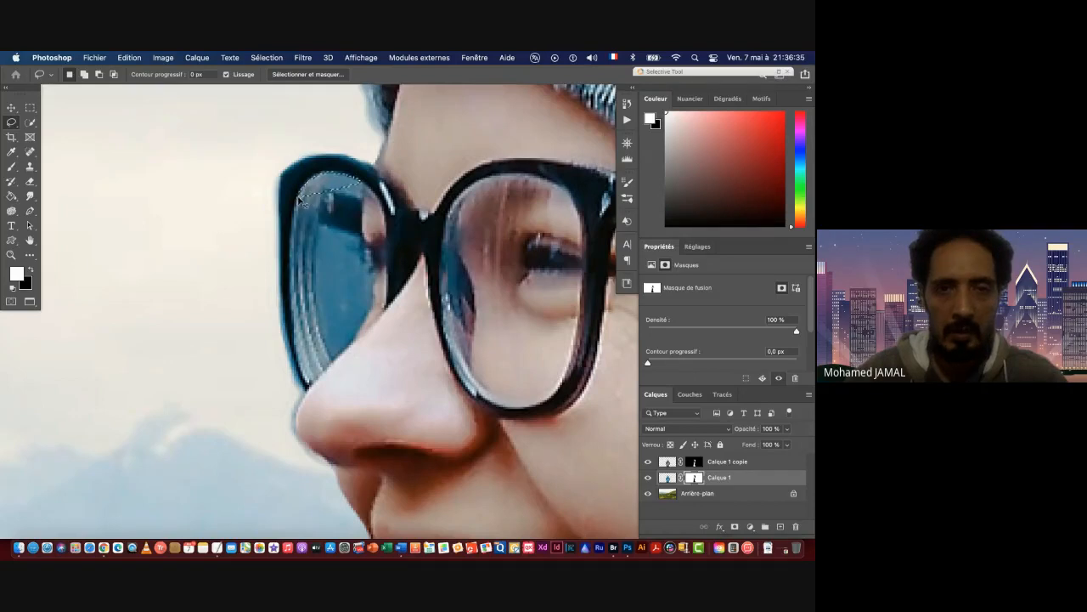
pyautogui.press('super+d')
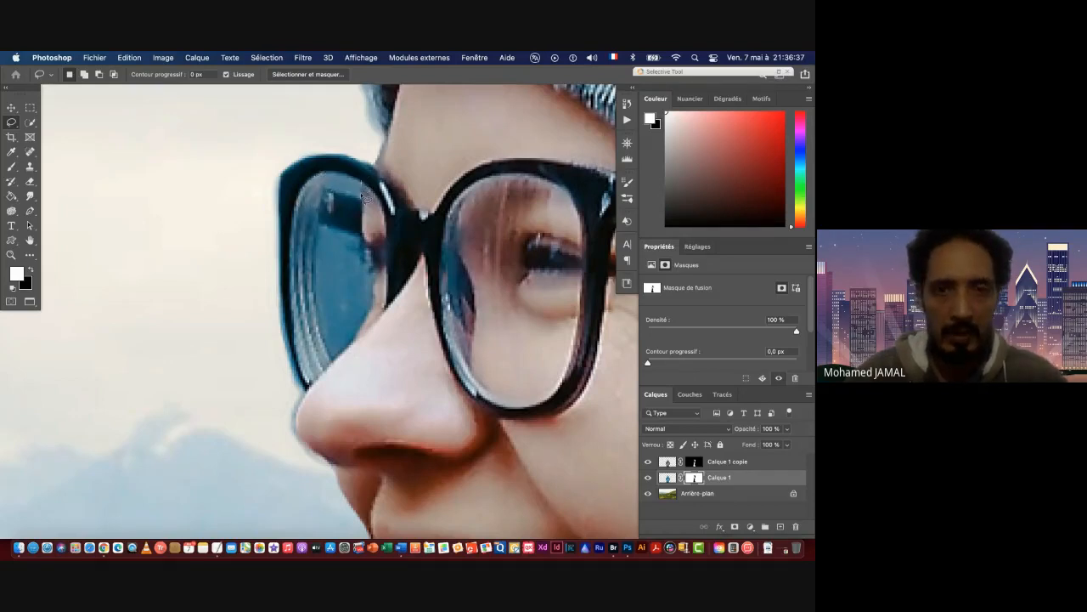
# Lasso the small blue area at the top of the far lens and add the larger blue area below it to the selection.
pyautogui.moveTo(362, 202)
pyautogui.mouseDown()
pyautogui.moveTo(327, 192)
pyautogui.moveTo(331, 180)
pyautogui.moveTo(360, 192)
pyautogui.mouseUp()
pyautogui.press('shift')
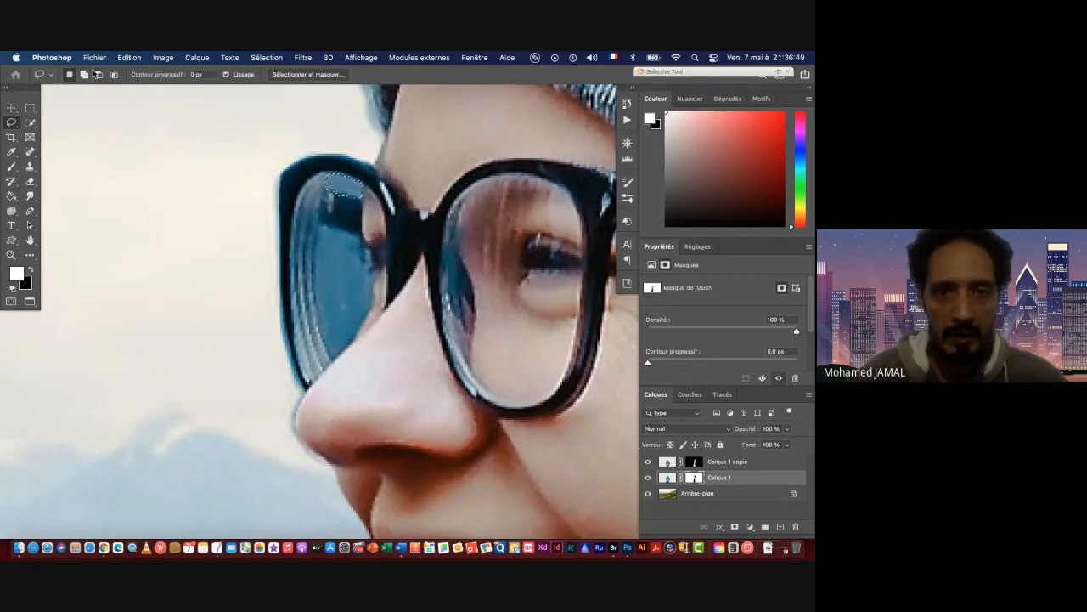
pyautogui.click(84, 75)
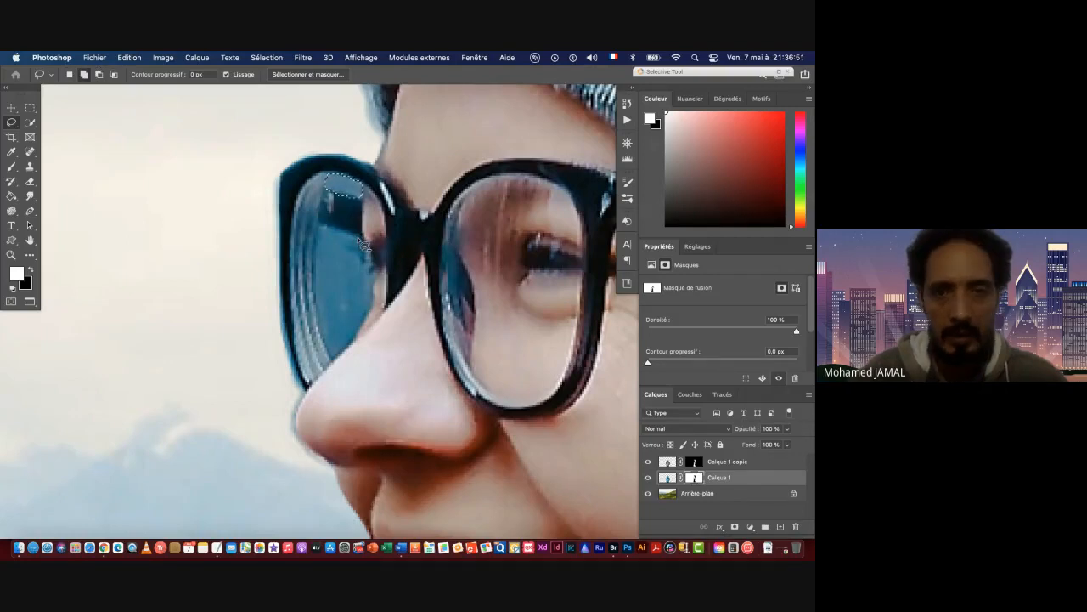
pyautogui.moveTo(361, 241)
pyautogui.mouseDown()
pyautogui.moveTo(320, 233)
pyautogui.moveTo(319, 315)
pyautogui.moveTo(335, 362)
pyautogui.moveTo(370, 274)
pyautogui.mouseUp()
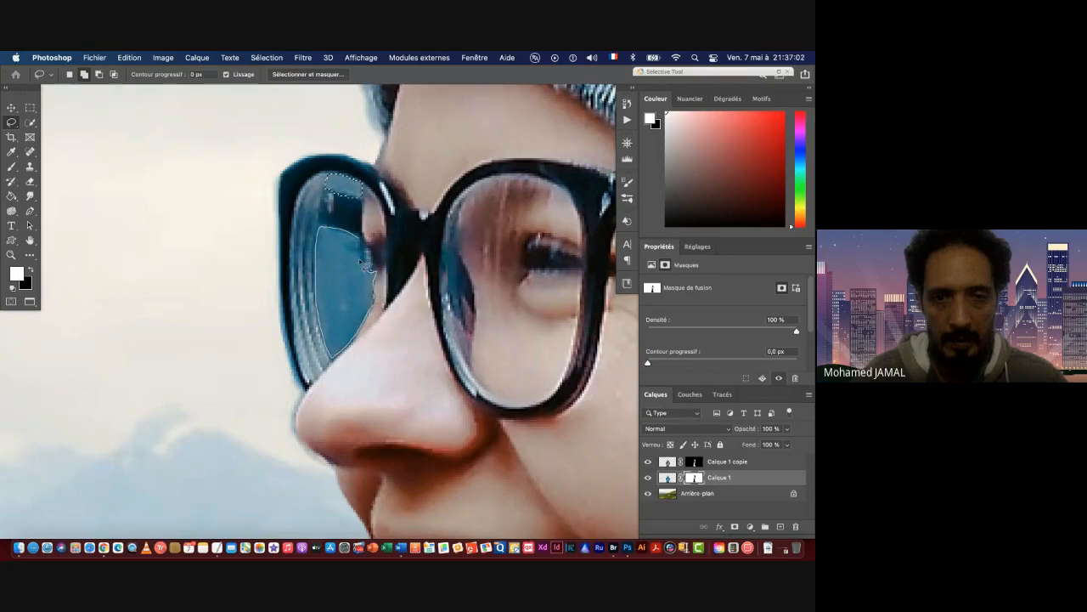
pyautogui.moveTo(367, 266); pyautogui.dragTo(365, 246)
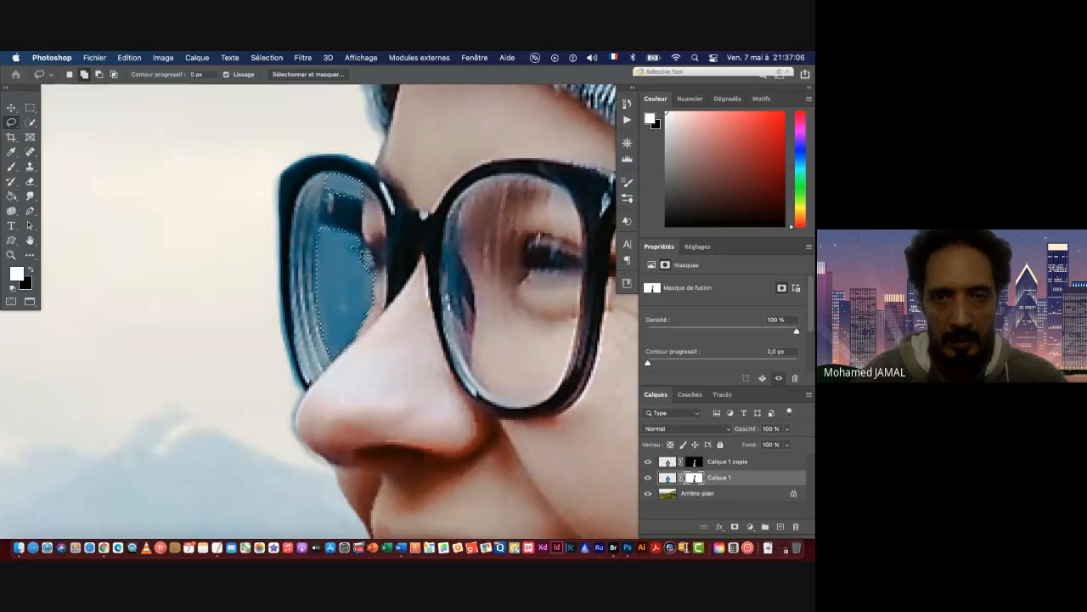
# Activate the Brush tool with 50% opacity and a soft 30 px tip for work on the selected lens area.
pyautogui.keyDown('alt'); pyautogui.click(344, 322); pyautogui.keyUp('alt')
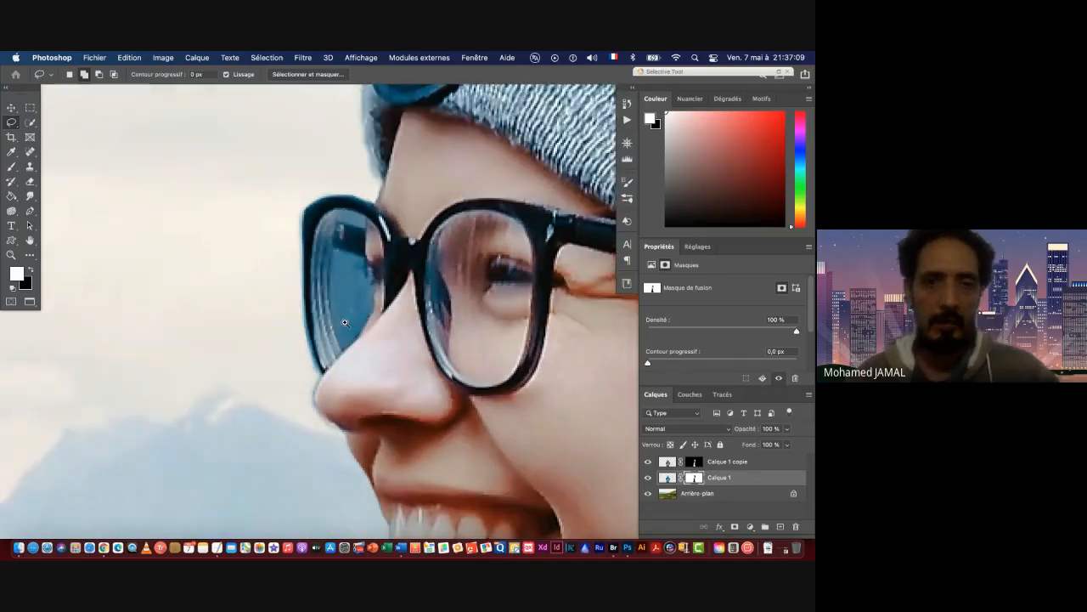
pyautogui.keyDown('alt'); pyautogui.click(344, 322); pyautogui.keyUp('alt')
pyautogui.click(11, 166)
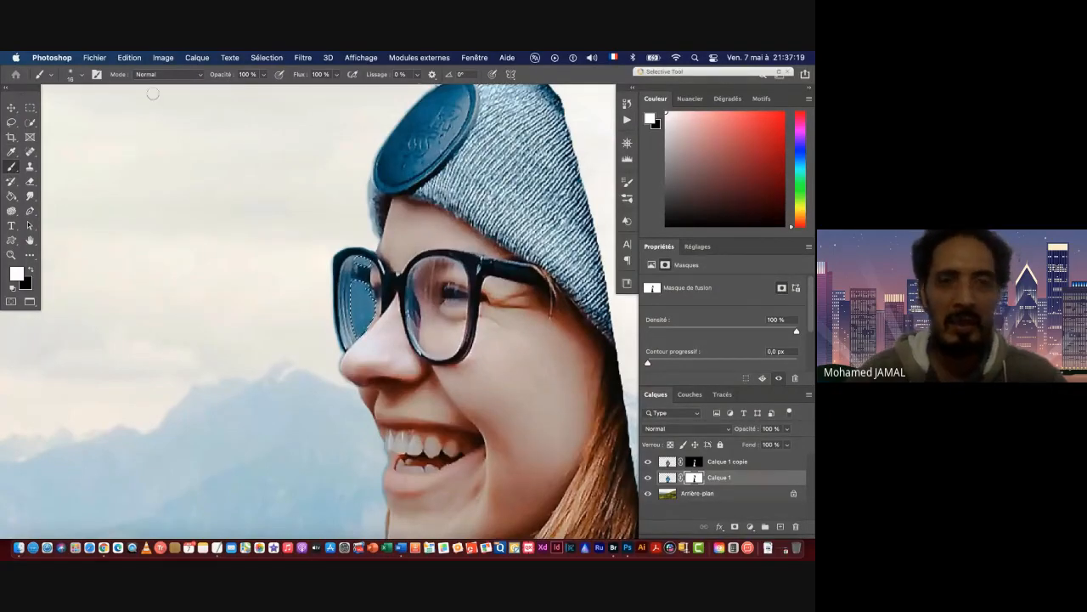
pyautogui.moveTo(236, 72); pyautogui.dragTo(192, 79)
pyautogui.keyDown('ctrl'); pyautogui.keyDown('alt'); pyautogui.click(245, 253); pyautogui.keyUp('alt'); pyautogui.keyUp('ctrl')
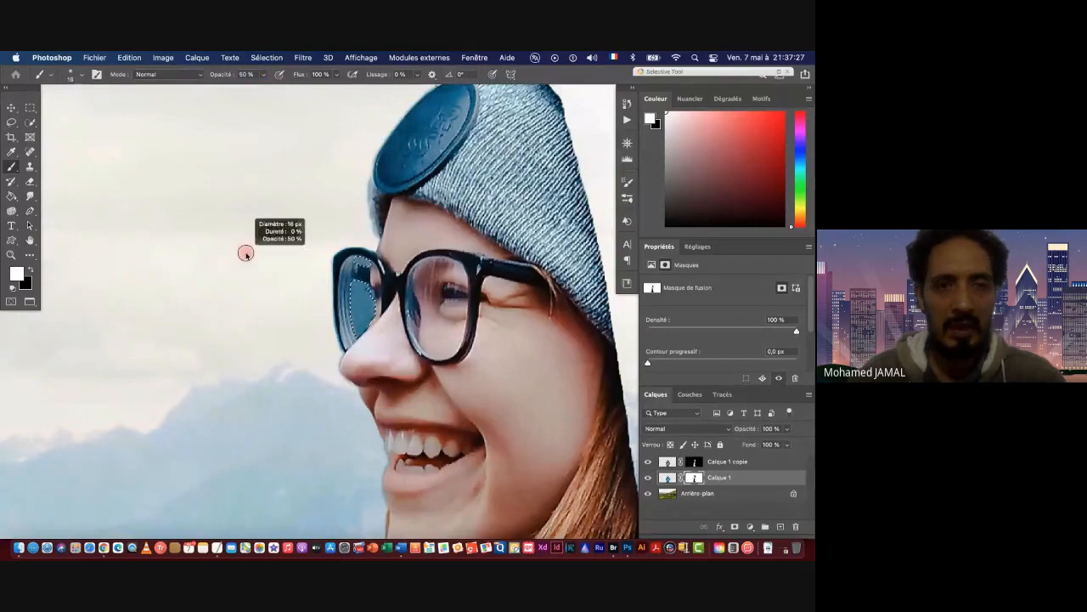
pyautogui.moveTo(257, 255); pyautogui.dragTo(261, 253)
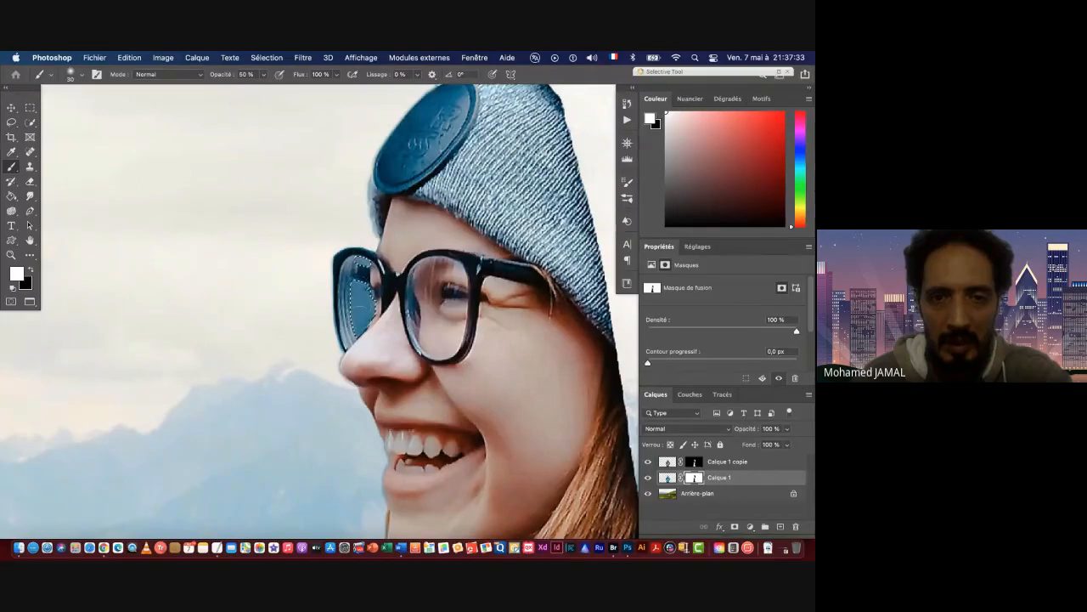
# Paint black on Calque 1's mask inside the selected far-lens areas, lowering the brush opacity to 20% for the finer passes.
pyautogui.moveTo(367, 302); pyautogui.dragTo(368, 327)
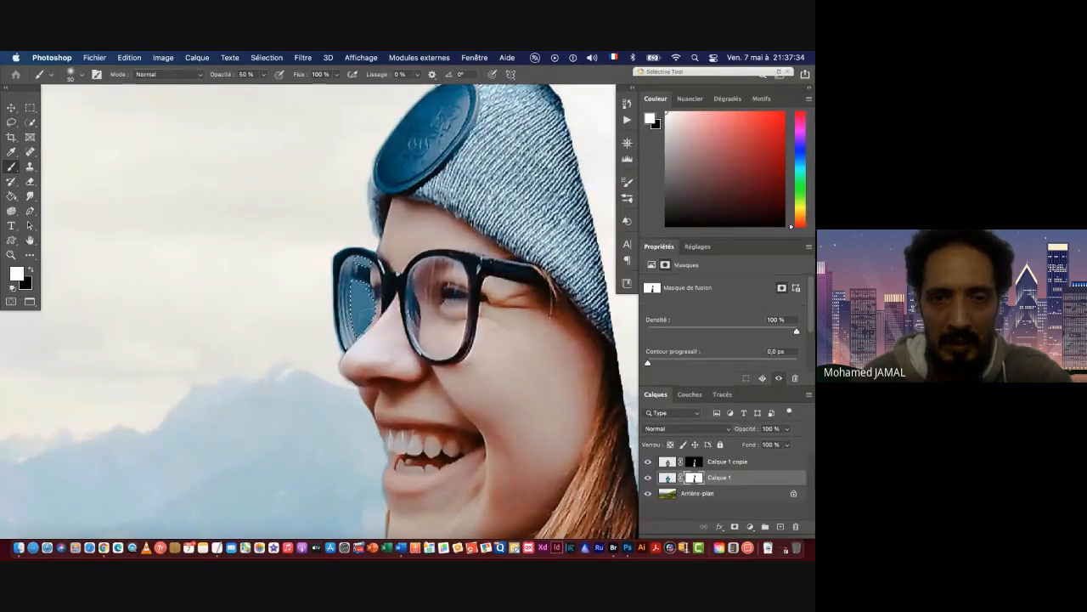
pyautogui.click(32, 271)
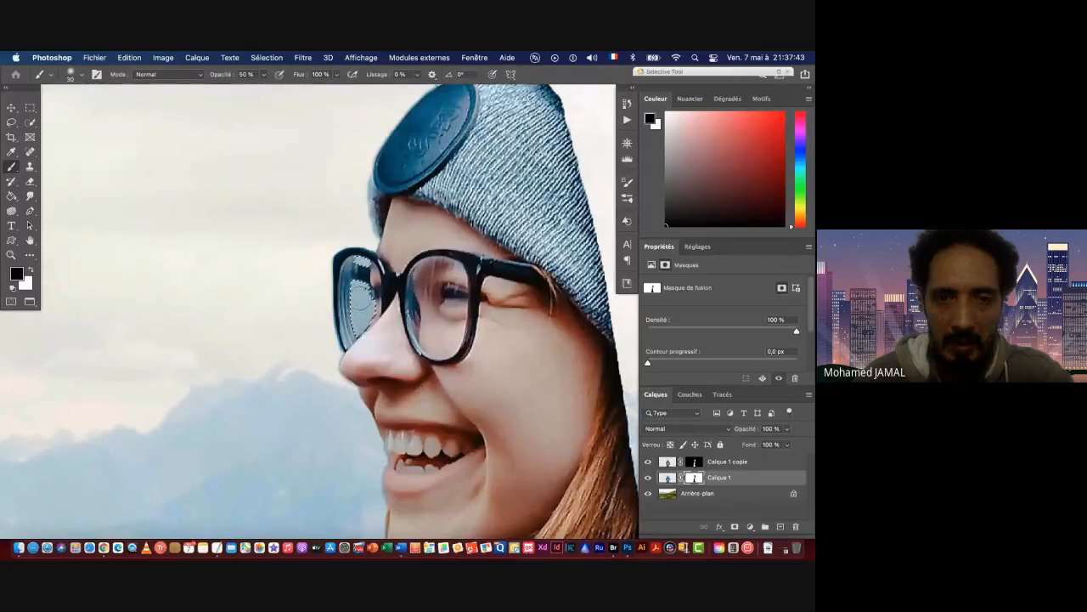
pyautogui.moveTo(239, 75); pyautogui.dragTo(205, 79)
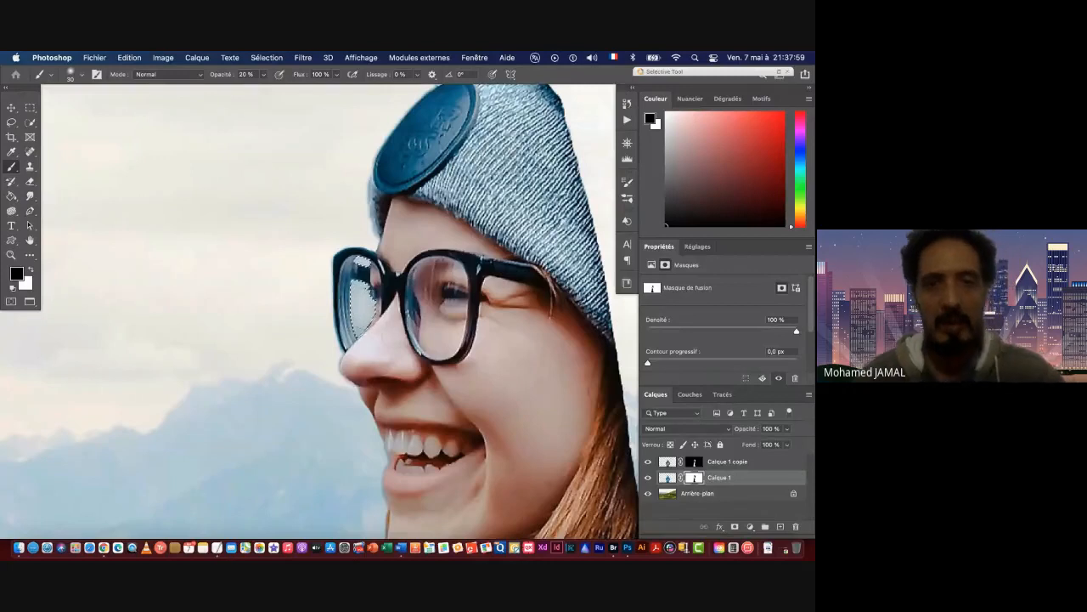
pyautogui.moveTo(459, 344)
pyautogui.mouseDown()
pyautogui.moveTo(447, 344)
pyautogui.moveTo(472, 358)
pyautogui.moveTo(393, 265)
pyautogui.moveTo(407, 271)
pyautogui.mouseUp()
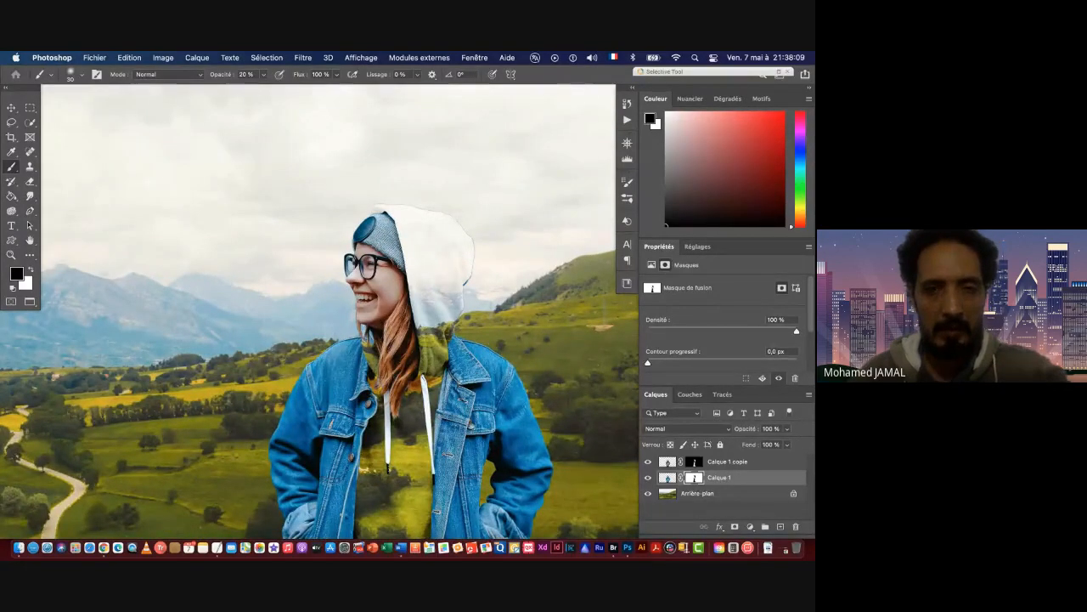
pyautogui.moveTo(441, 287); pyautogui.dragTo(433, 196)
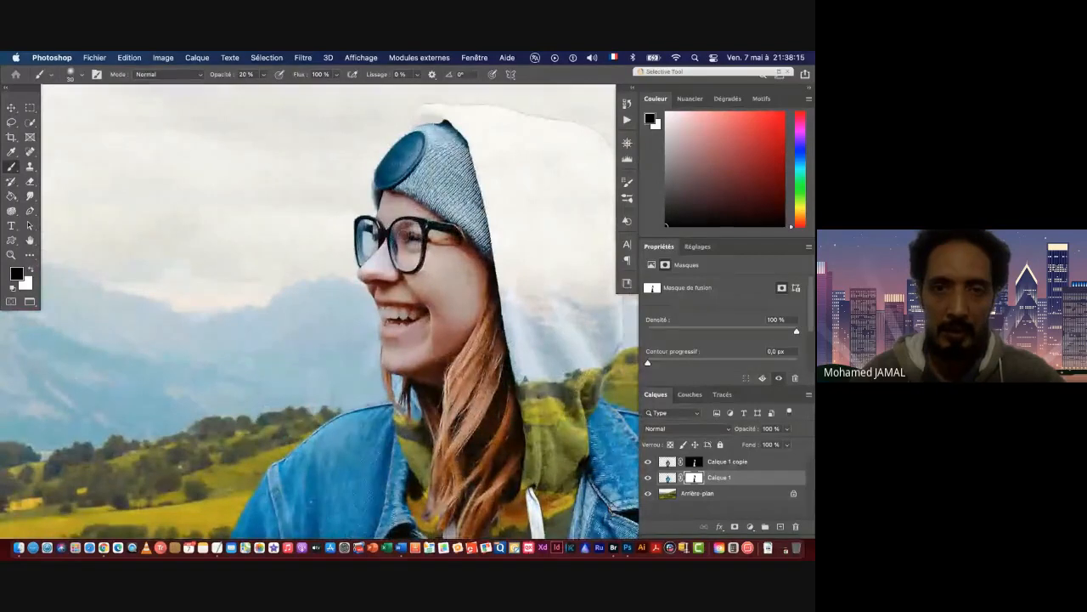
# Add a Filtre photo adjustment layer above Calque 1 copie.
pyautogui.click(11, 108)
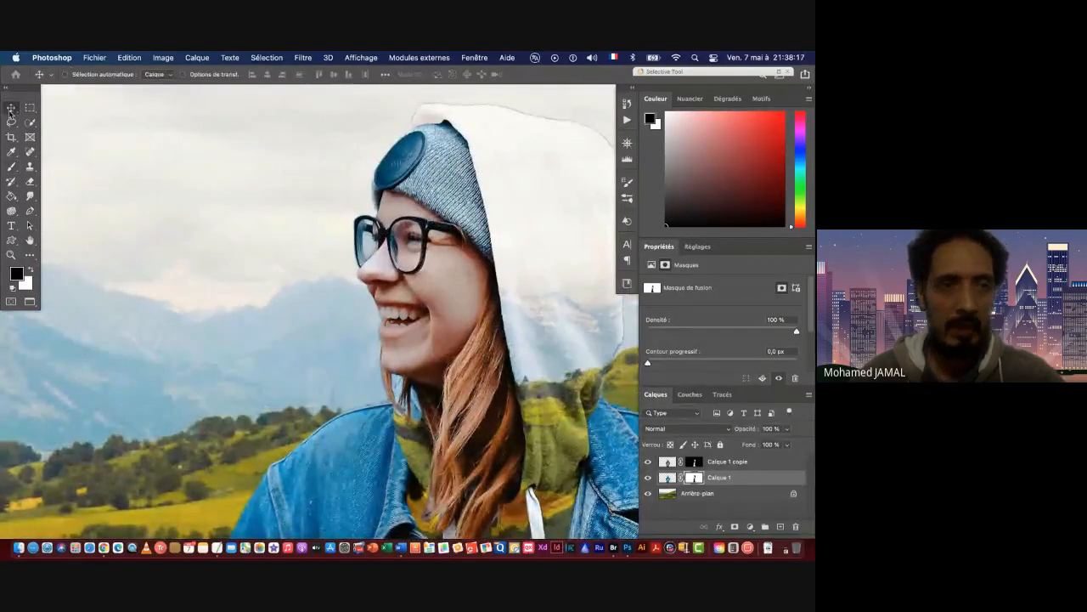
pyautogui.click(751, 462)
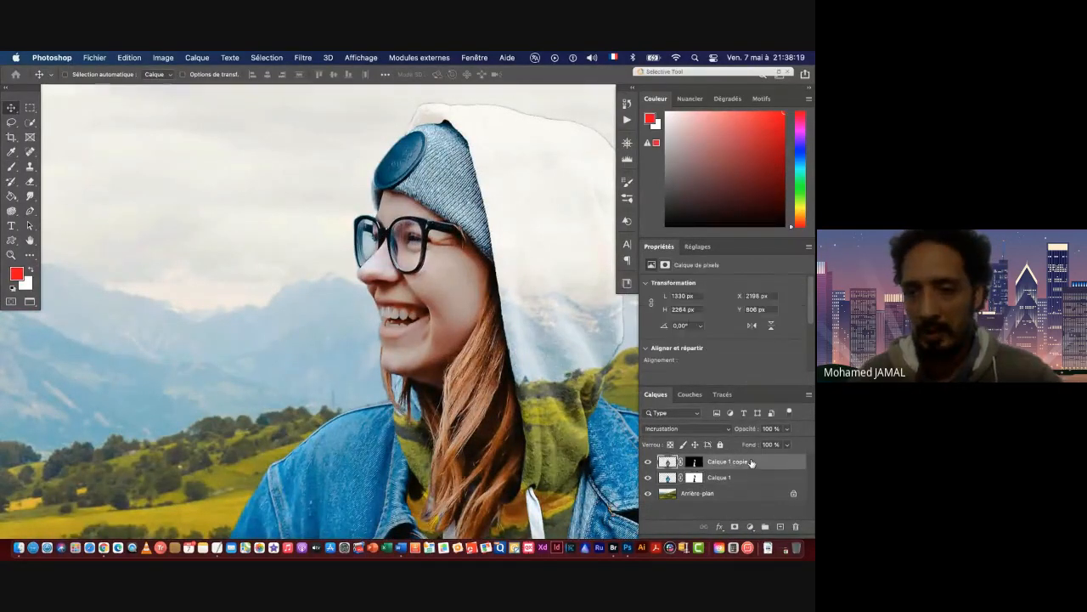
pyautogui.click(752, 527)
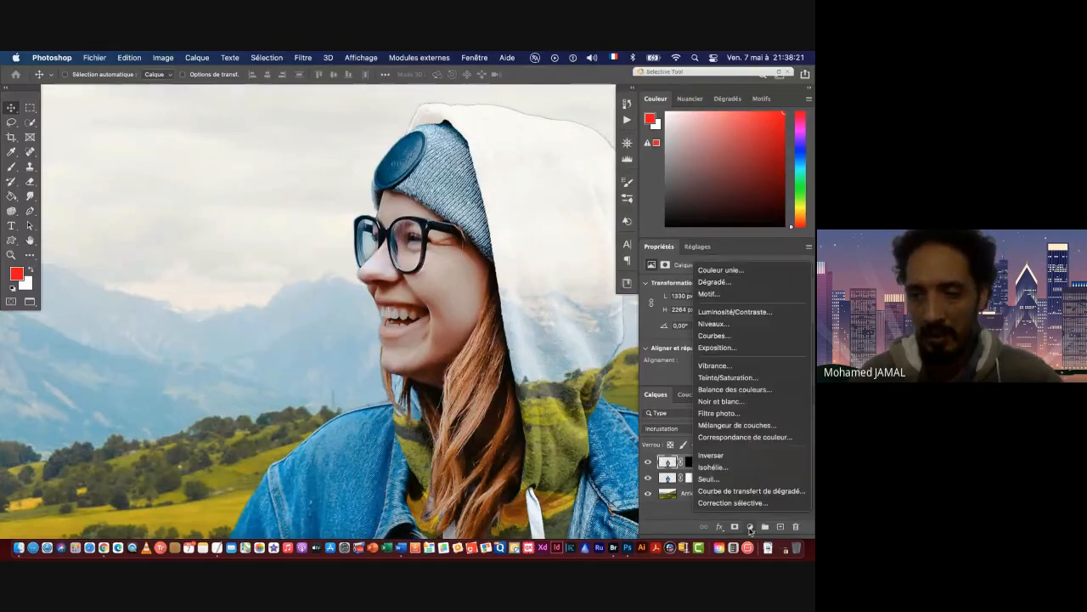
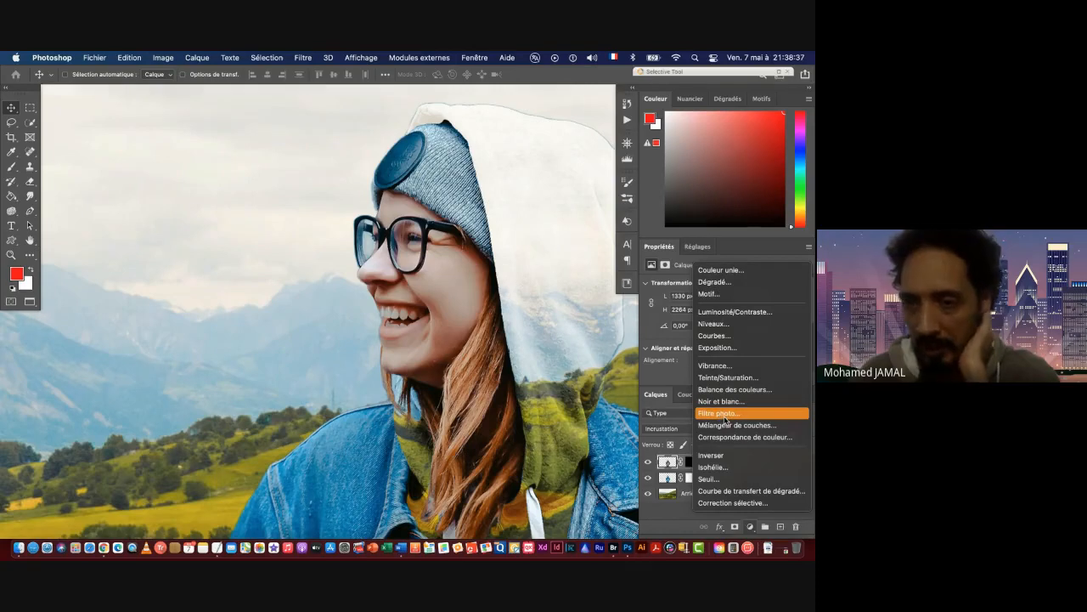
pyautogui.click(724, 414)
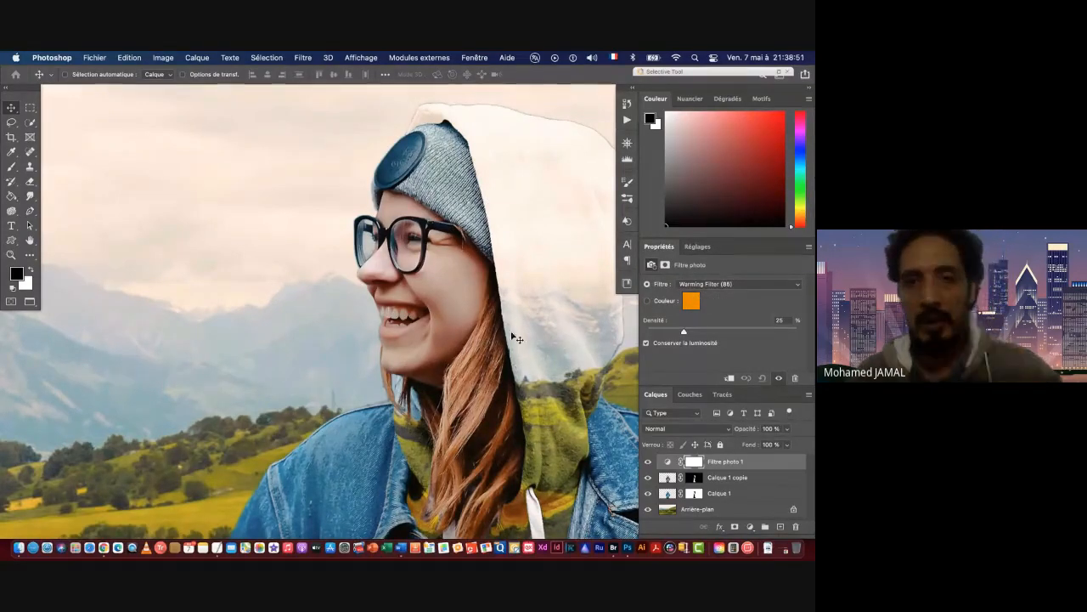
# Set the photo filter adjustment to the Blue preset.
pyautogui.scroll(-3, 514, 327)
pyautogui.scroll(-5, 466, 328)
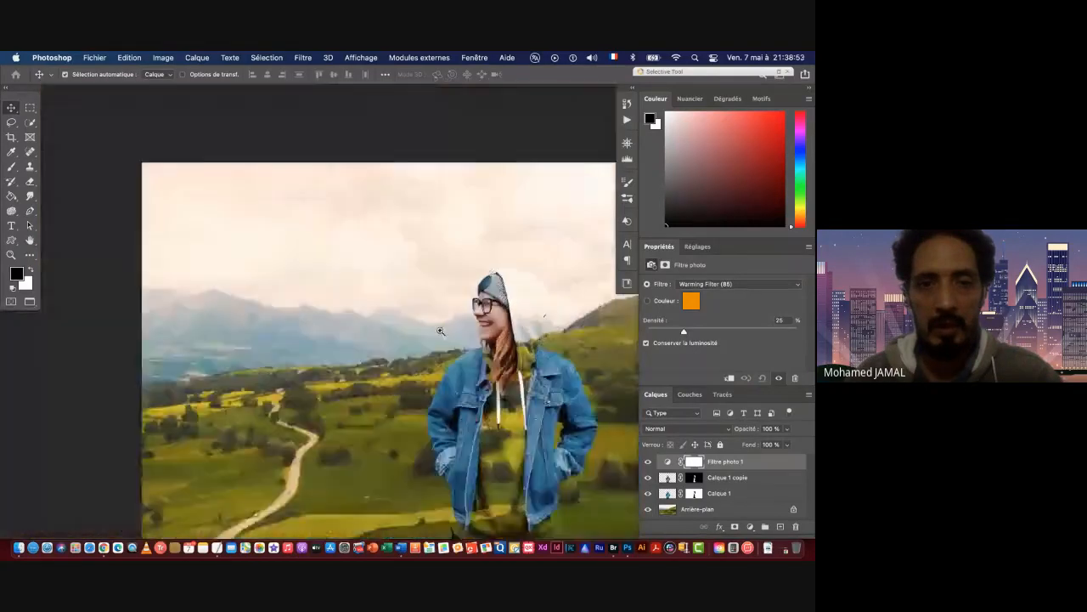
pyautogui.moveTo(444, 319); pyautogui.dragTo(416, 311)
pyautogui.scroll(2, 416, 311)
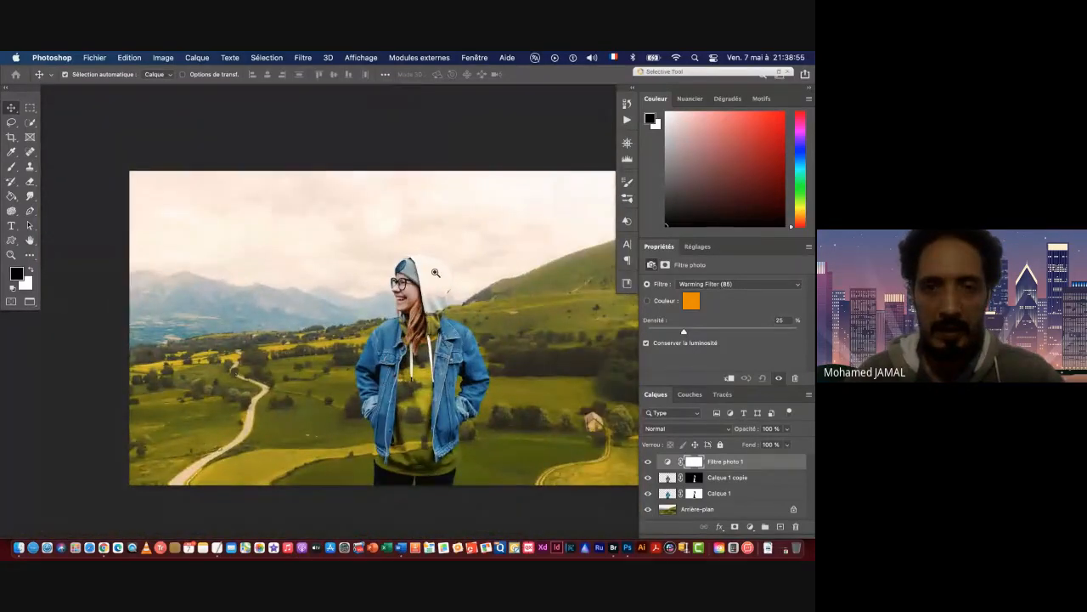
pyautogui.scroll(3, 431, 271)
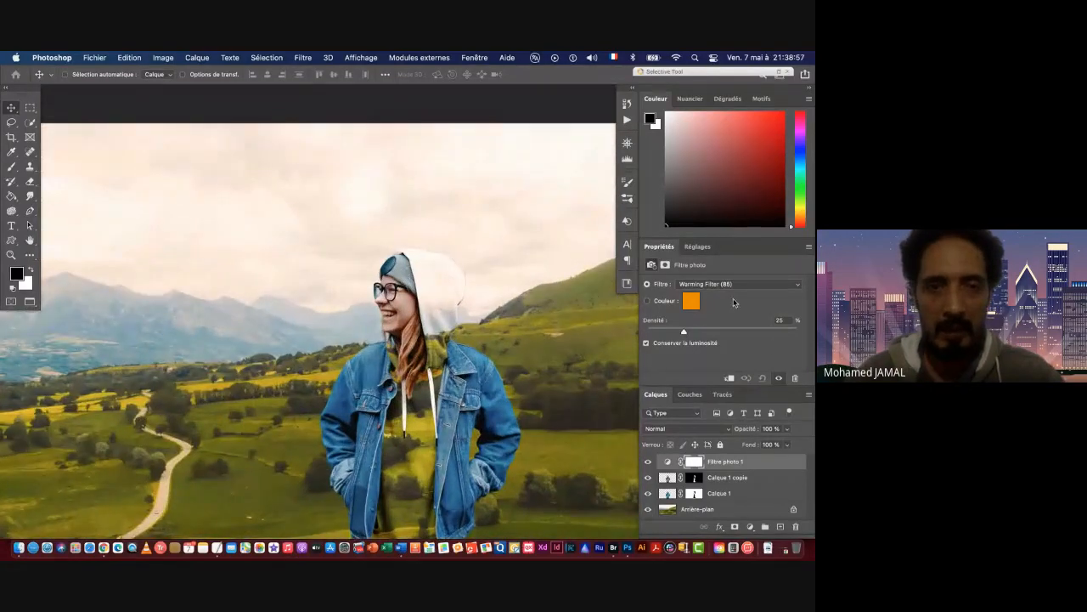
pyautogui.click(715, 286)
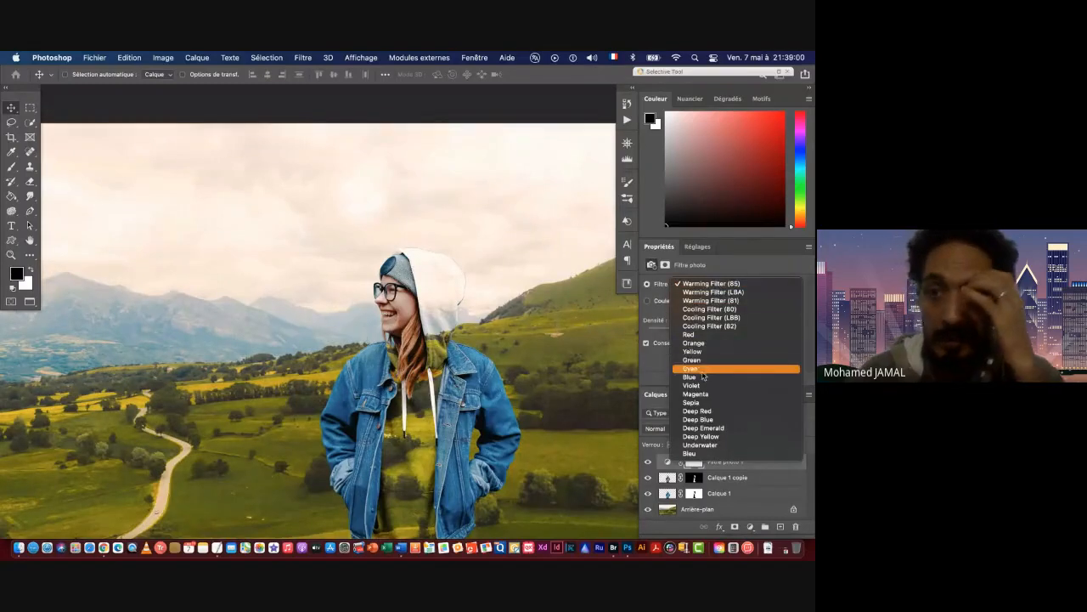
pyautogui.click(703, 376)
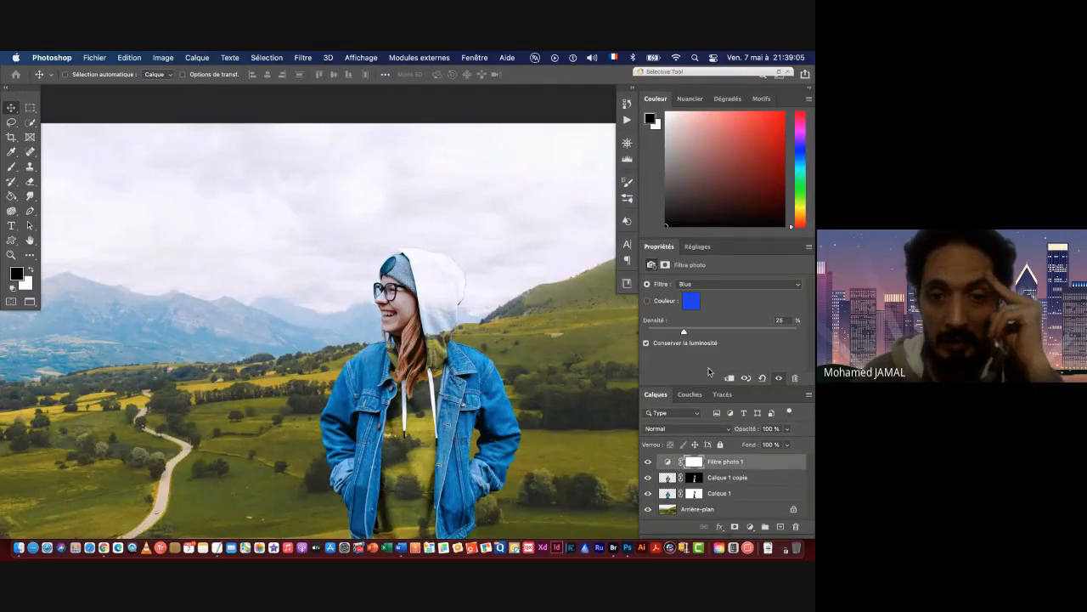
# Stamp all visible layers into a new merged layer above the Filtre photo 1 adjustment layer.
pyautogui.scroll(-1, 460, 357)
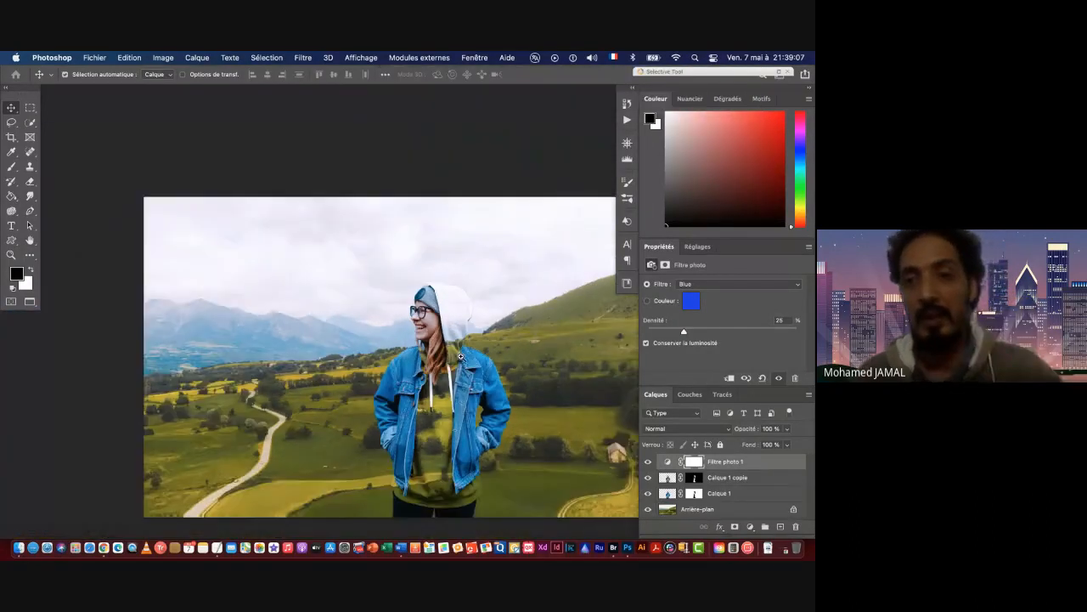
pyautogui.scroll(-1, 461, 356)
pyautogui.moveTo(487, 385); pyautogui.dragTo(437, 325)
pyautogui.scroll(1, 436, 325)
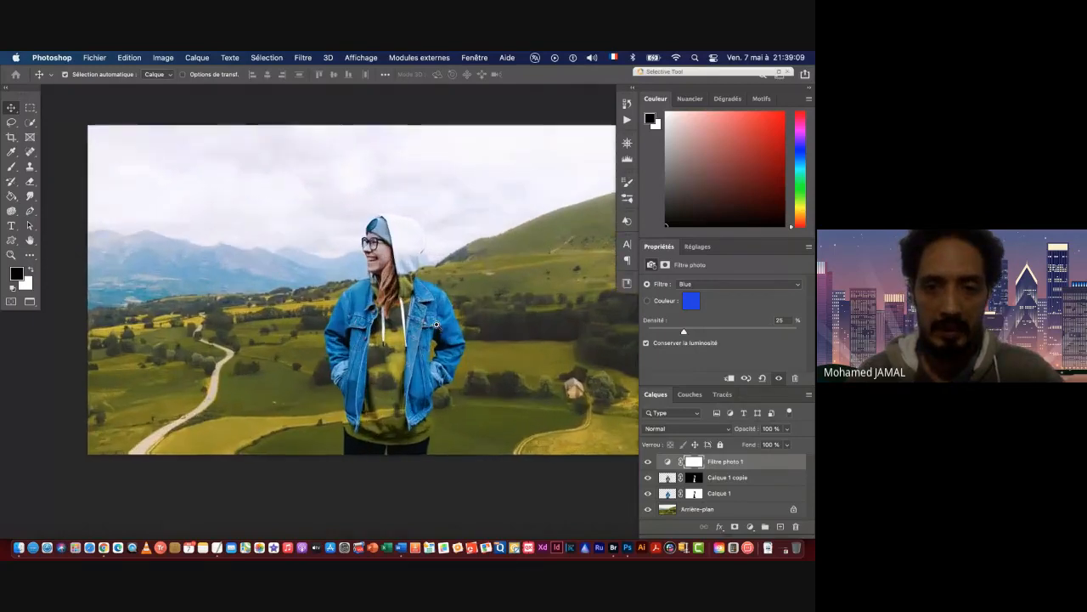
pyautogui.scroll(1, 436, 325)
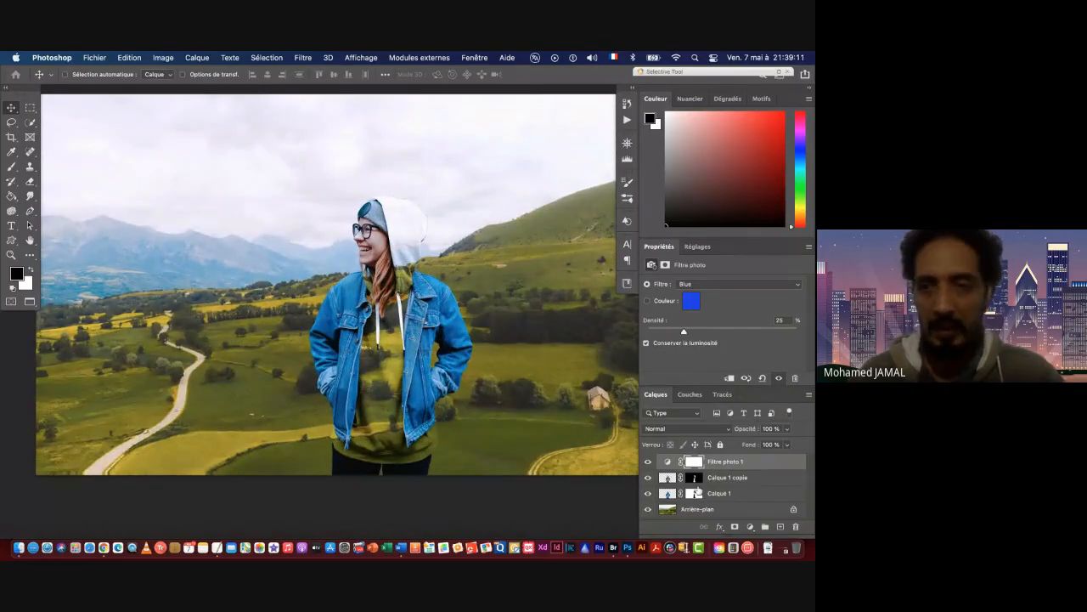
pyautogui.click(769, 466)
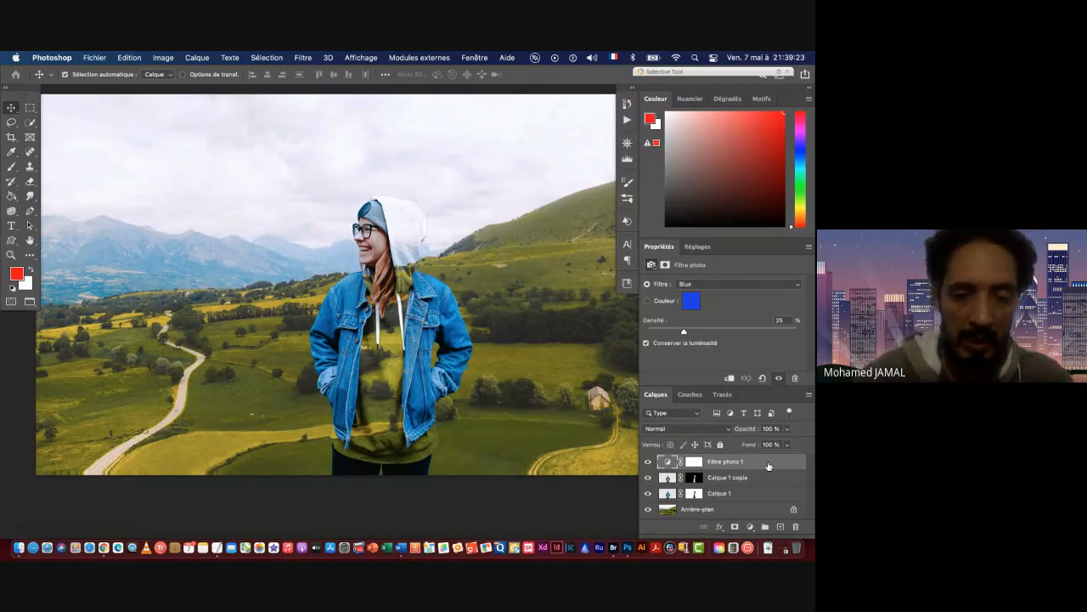
pyautogui.press('super+alt+shift+e')
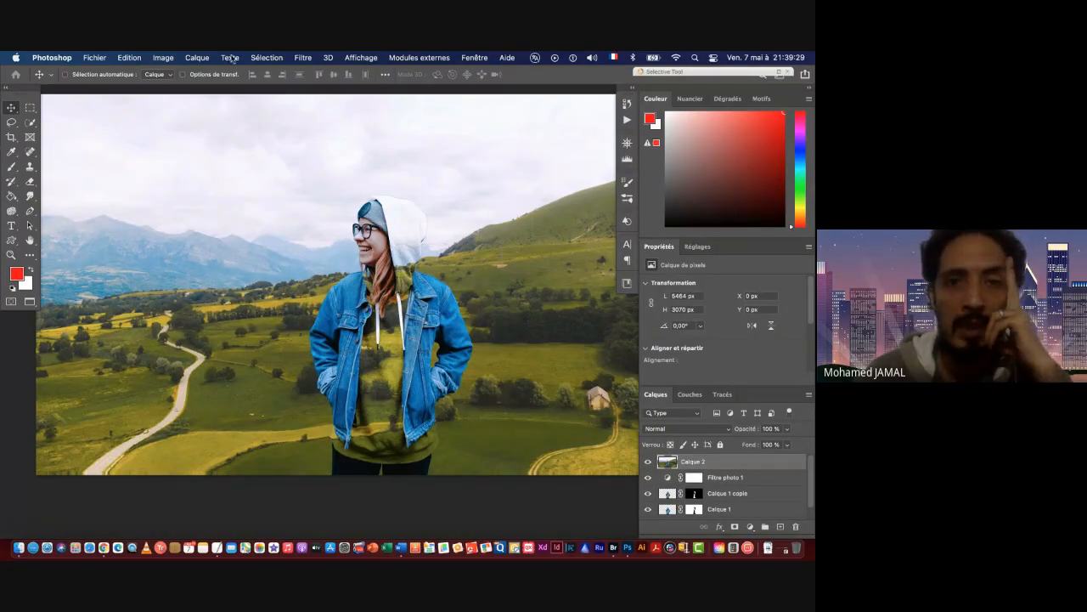
# Apply the Passe-haut filter to the merged layer with a radius of 4.0 pixels, checking the hair area in the preview.
pyautogui.click(304, 58)
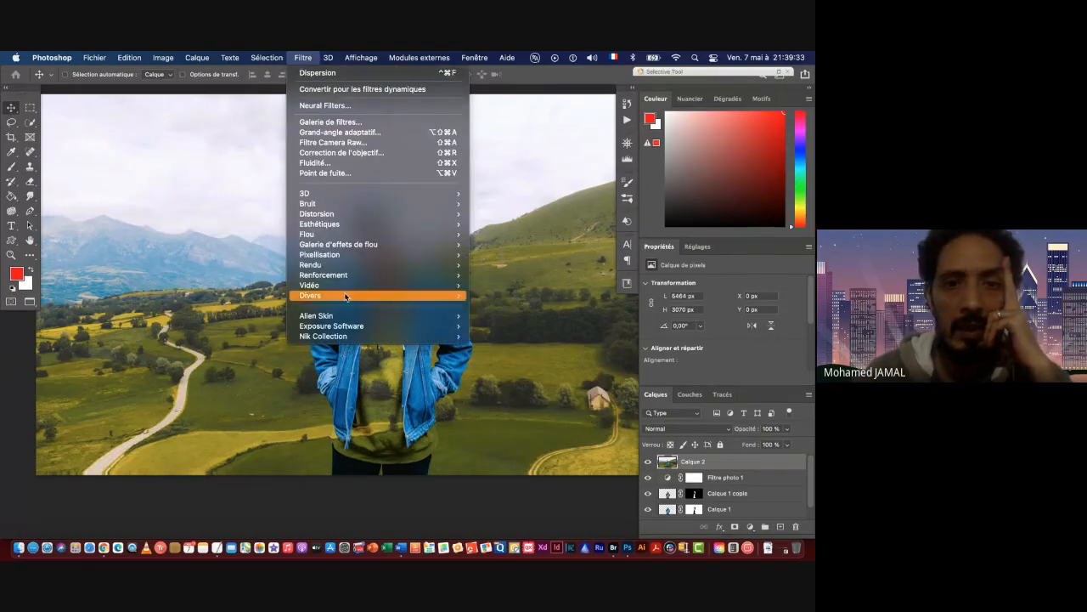
pyautogui.moveTo(345, 299)
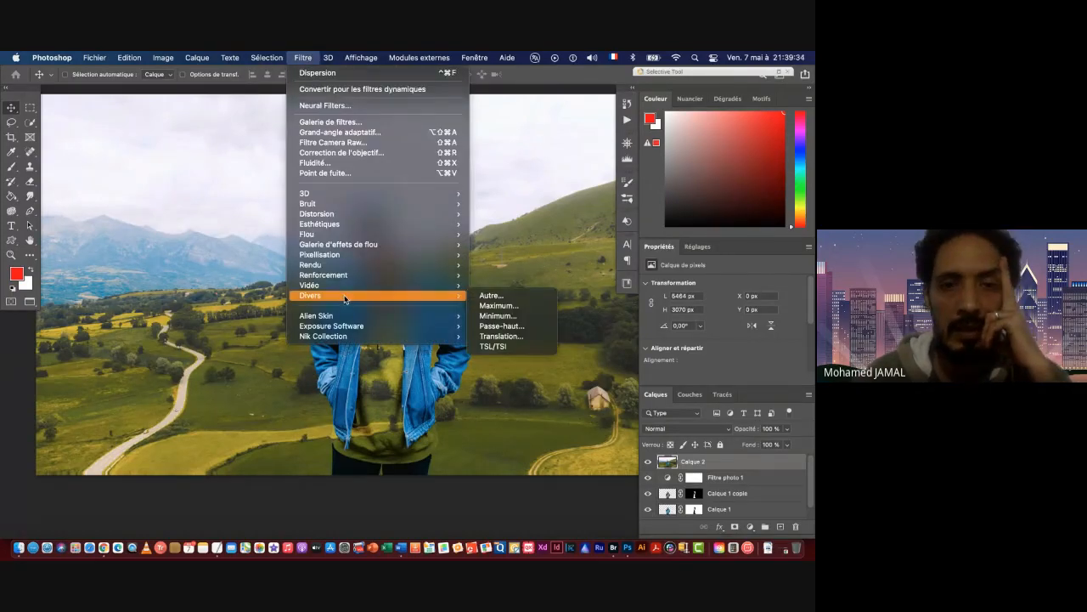
pyautogui.click(501, 327)
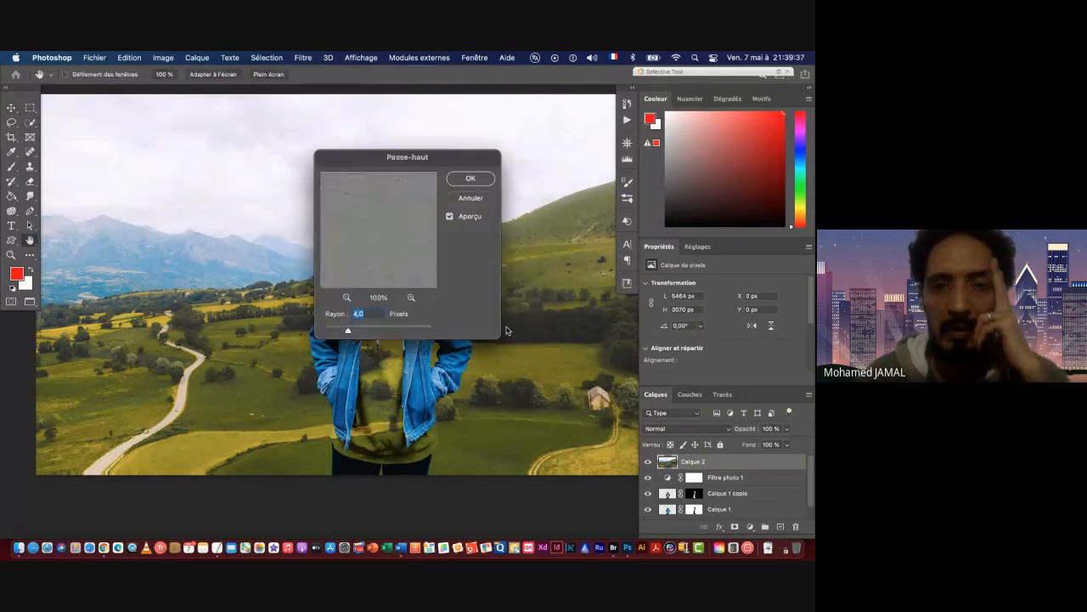
pyautogui.moveTo(374, 157); pyautogui.dragTo(483, 187)
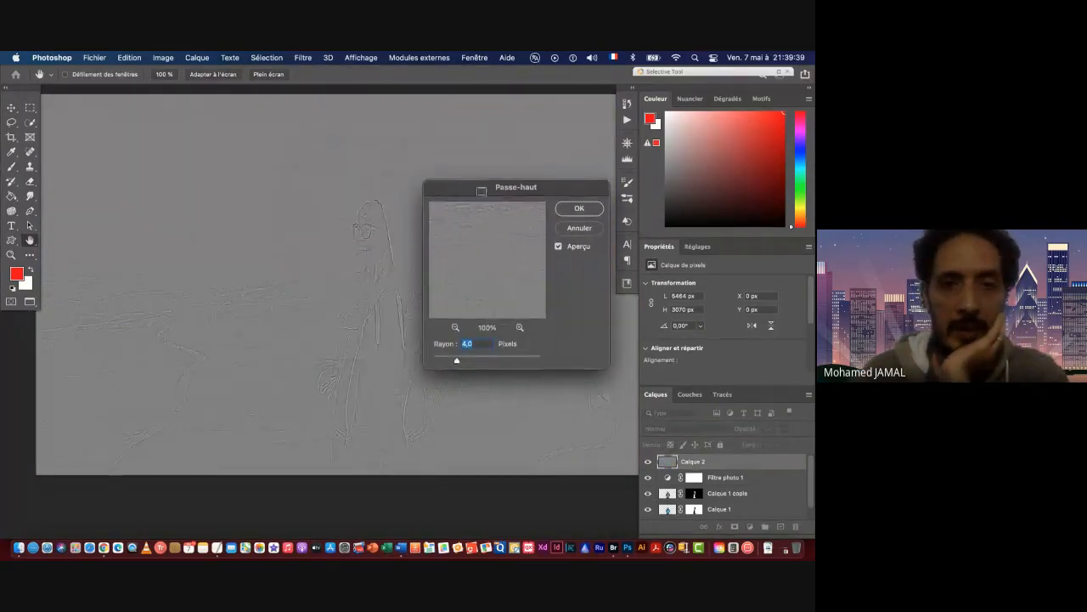
pyautogui.moveTo(487, 233); pyautogui.dragTo(544, 243)
pyautogui.moveTo(466, 244); pyautogui.dragTo(527, 251)
pyautogui.moveTo(468, 214); pyautogui.dragTo(516, 284)
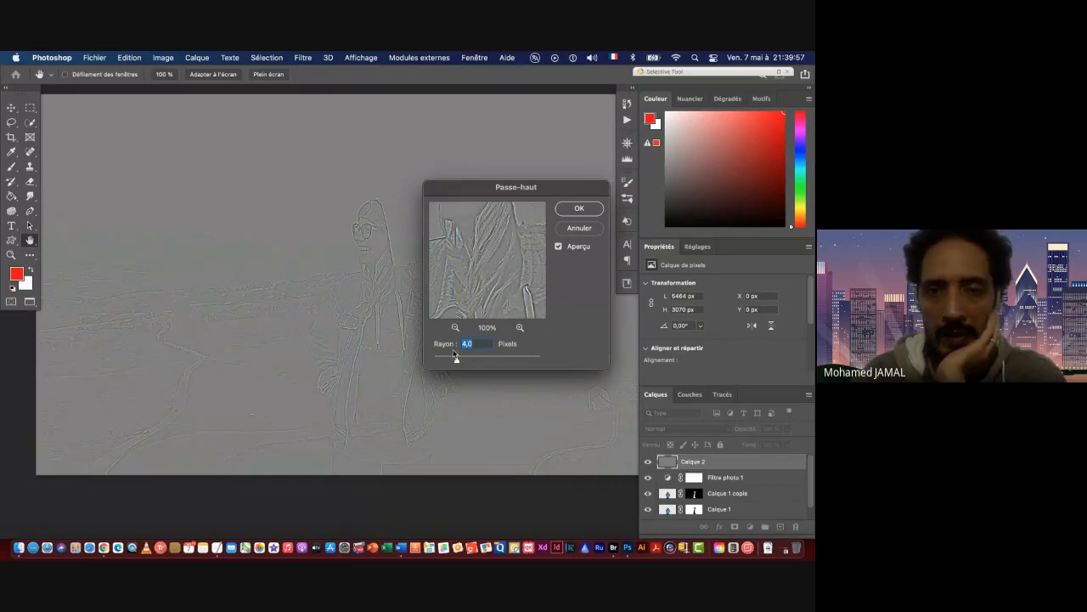
pyautogui.click(576, 211)
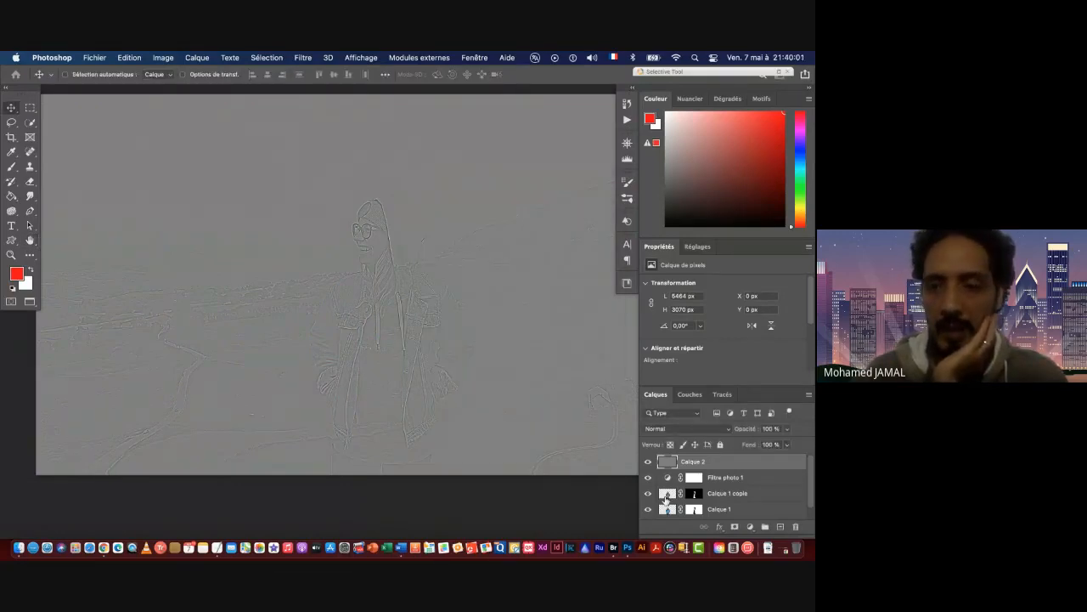
# Set the blending mode of the high-pass layer Calque 2 to Incrustation.
pyautogui.click(684, 430)
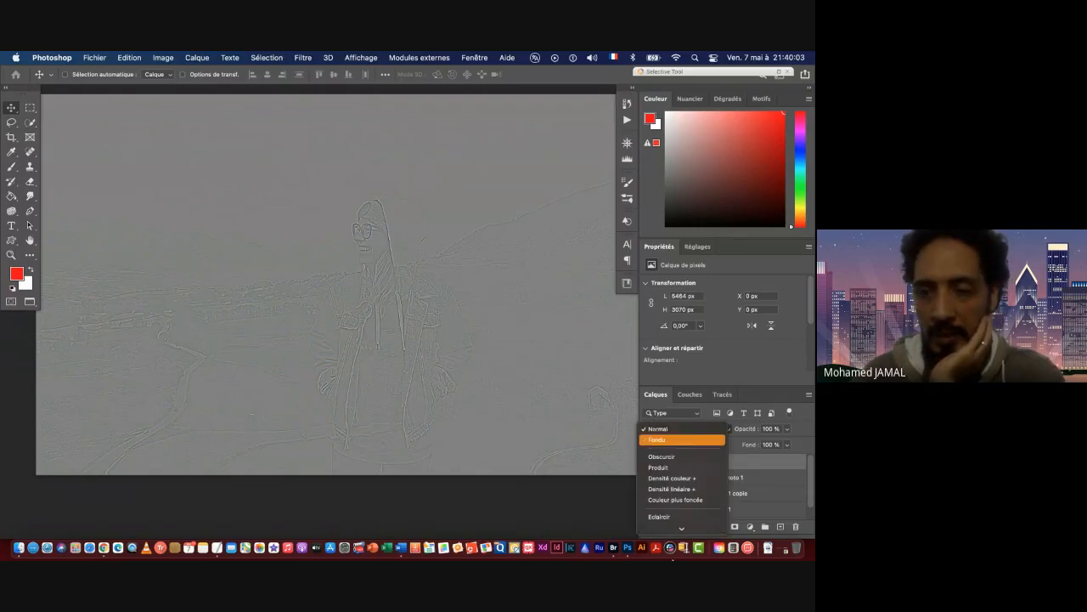
pyautogui.moveTo(680, 527)
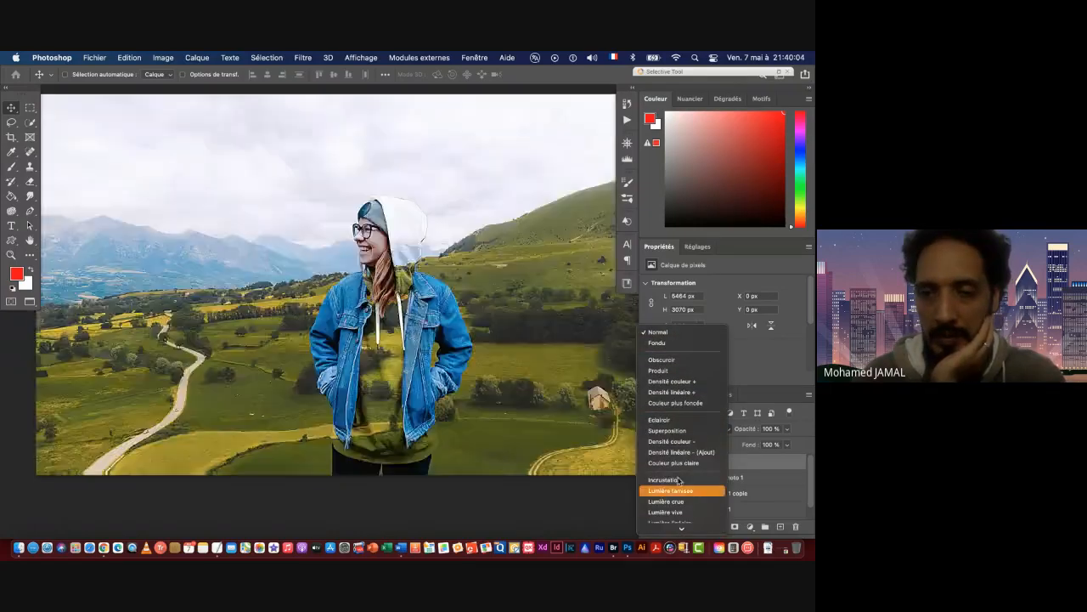
pyautogui.click(675, 481)
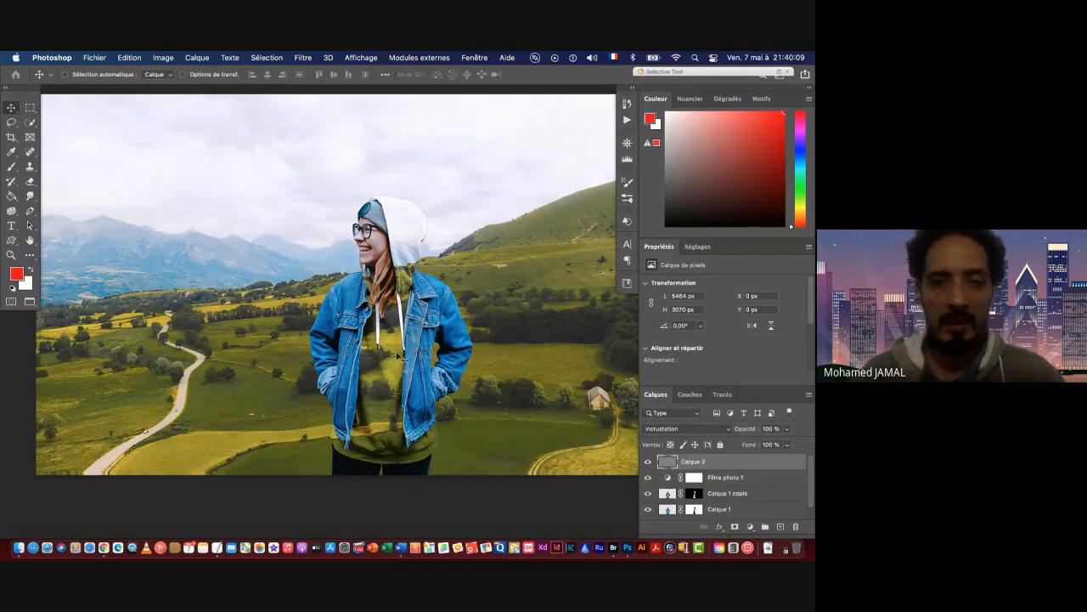
pyautogui.moveTo(382, 353); pyautogui.dragTo(411, 344)
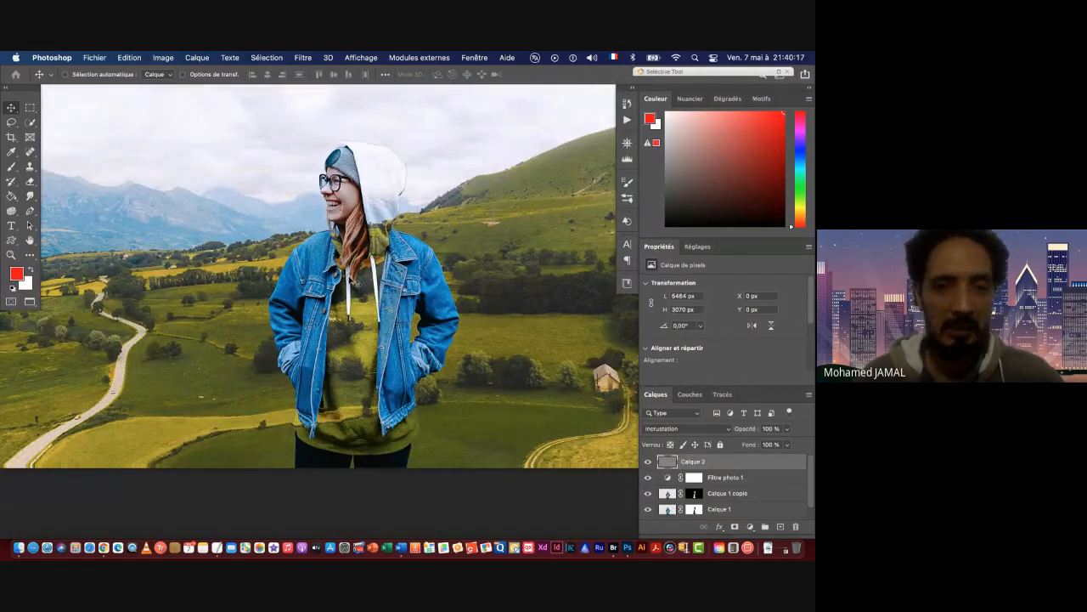
# Switch to the Google Meet call in Chrome and open its Enregistrement settings.
pyautogui.press('super+Tab')
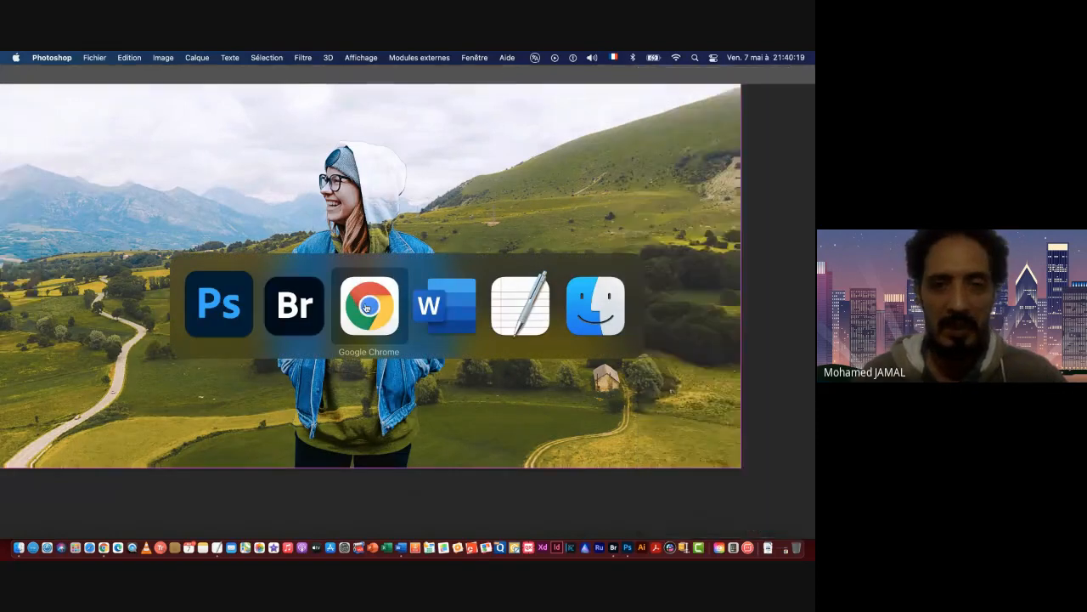
pyautogui.click(358, 311)
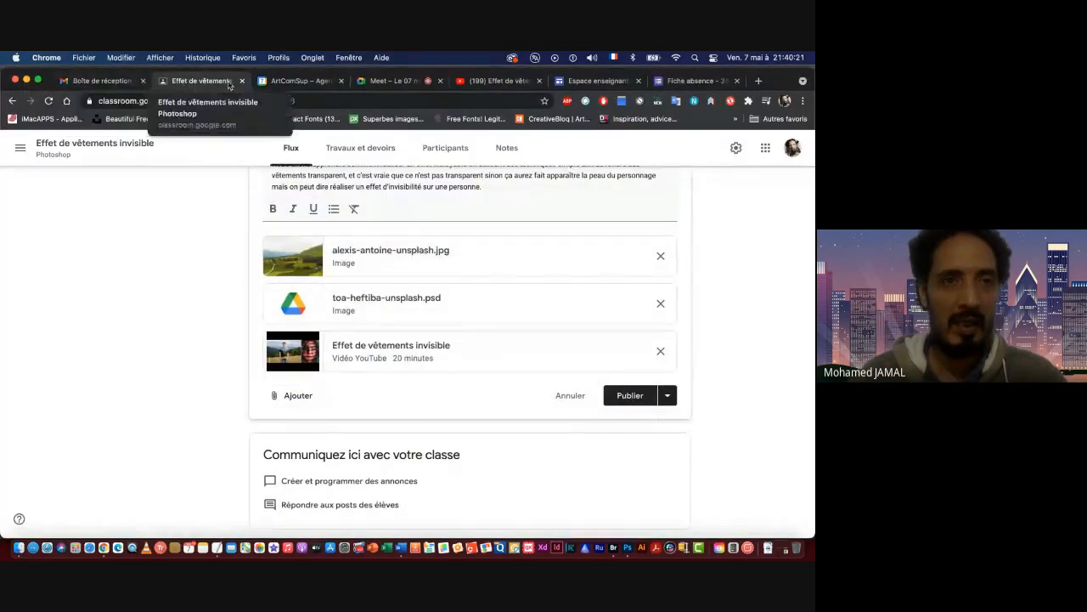
pyautogui.click(387, 81)
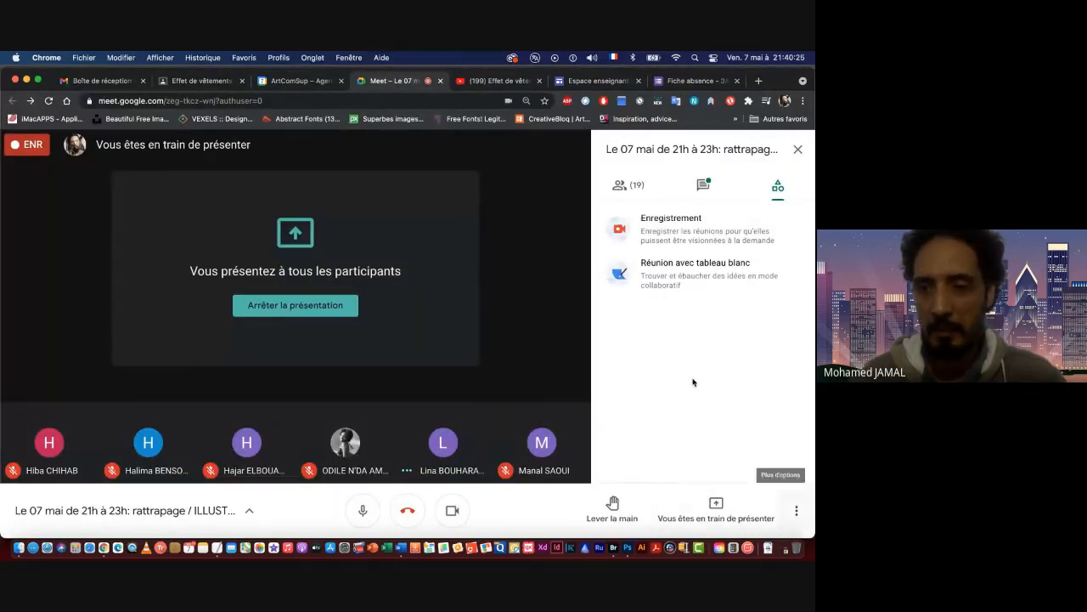
pyautogui.click(672, 222)
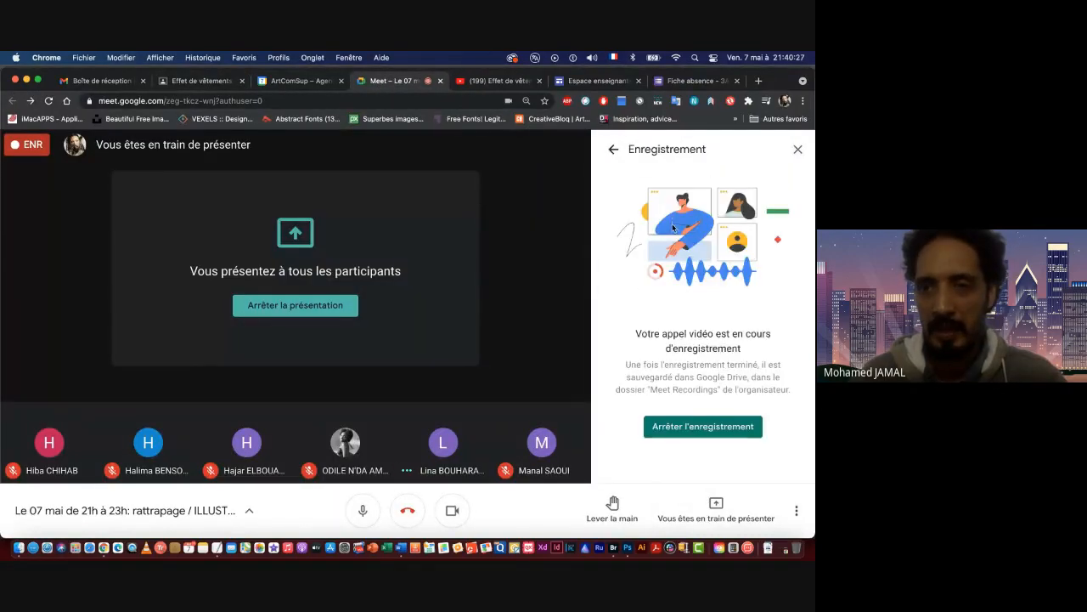